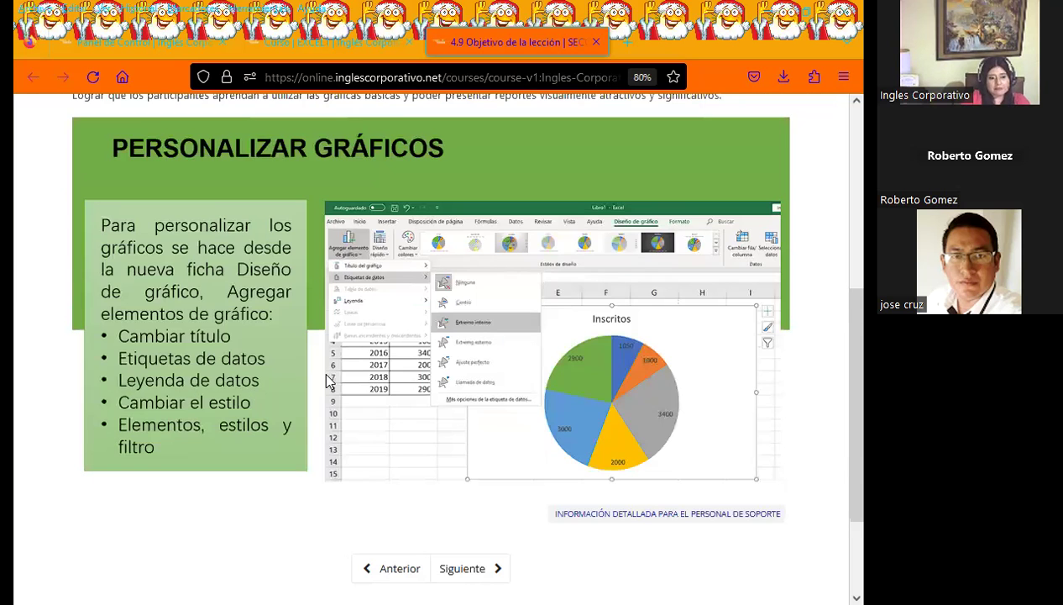
Scroll back up the Personalizar Gráficos lesson page
{"action": "scroll", "coordinate": [328, 380], "scroll_direction": "up", "scroll_amount": 5}
{"action": "scroll", "coordinate": [471, 383], "scroll_direction": "up", "scroll_amount": 1}
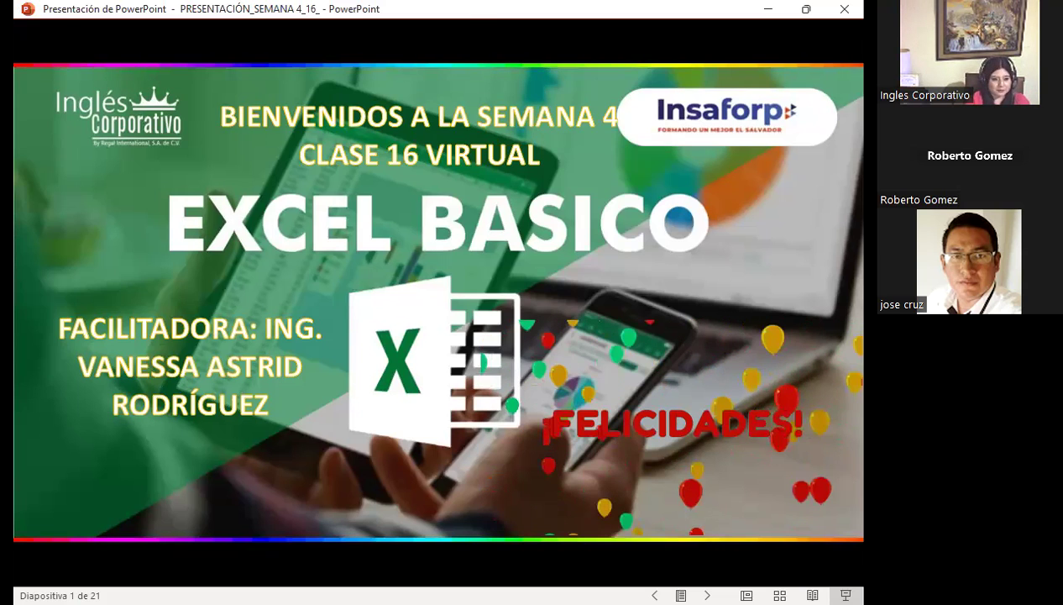
Advance the slideshow to slide 3, AGENDA
{"action": "key", "text": "Right"}
{"action": "key", "text": "Right"}
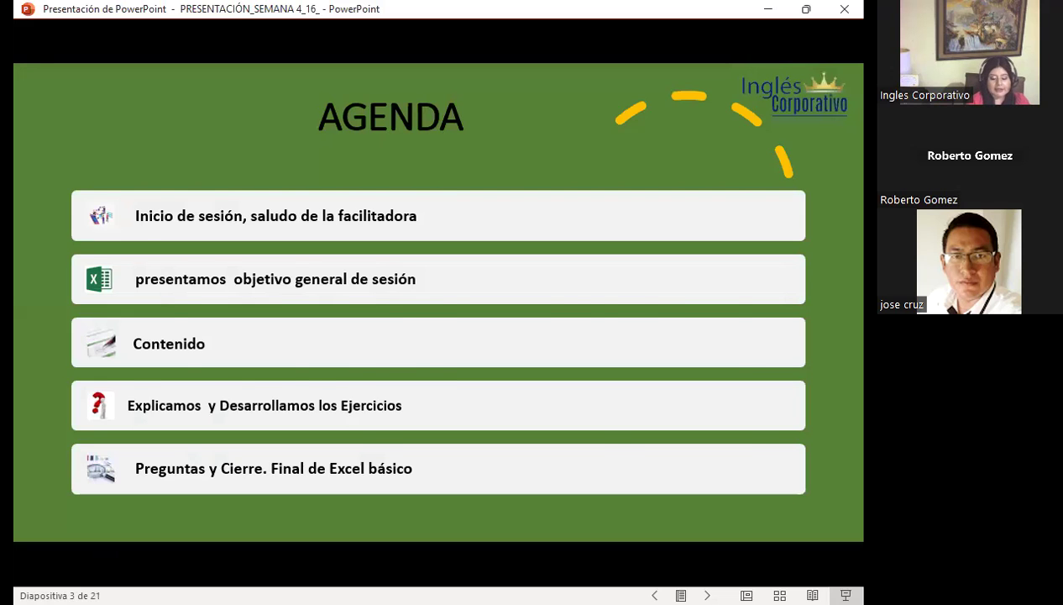
Advance the slideshow past AGENDA toward slide 4, Objetivo General
{"action": "key", "text": "Right"}
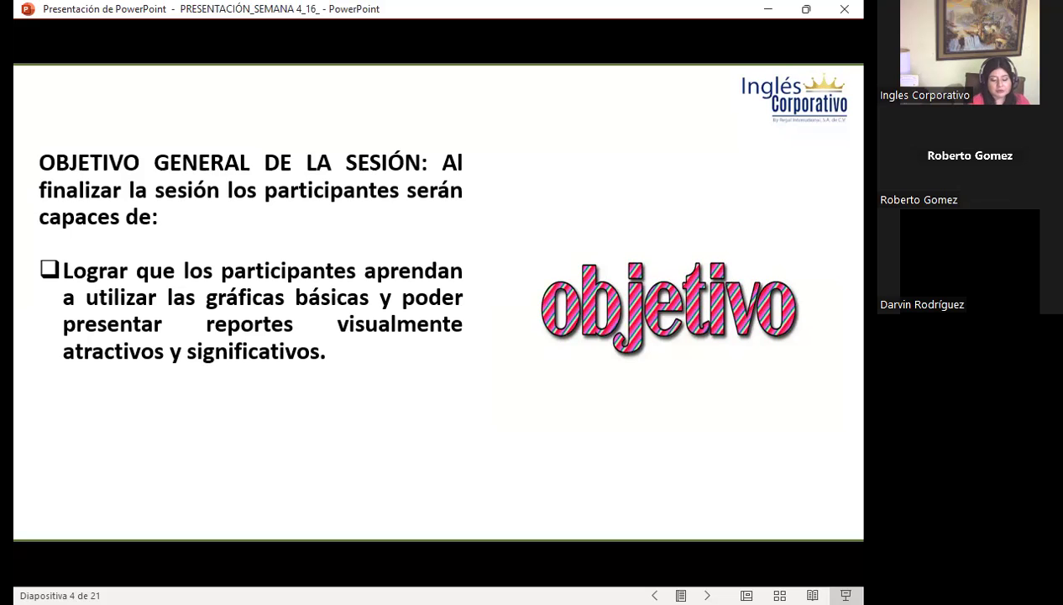
Advance to slide 5, GRAFICOS ESTADISTICOS
{"action": "key", "text": "Right"}
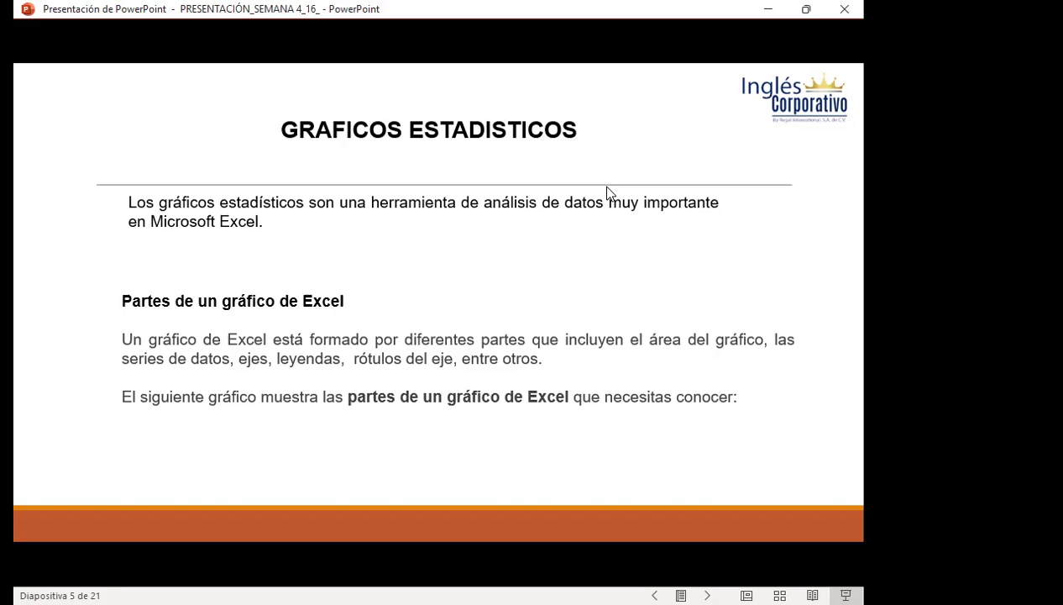
Advance to slide 6, the annotated Ventas column chart
{"action": "left_click", "coordinate": [610, 193]}
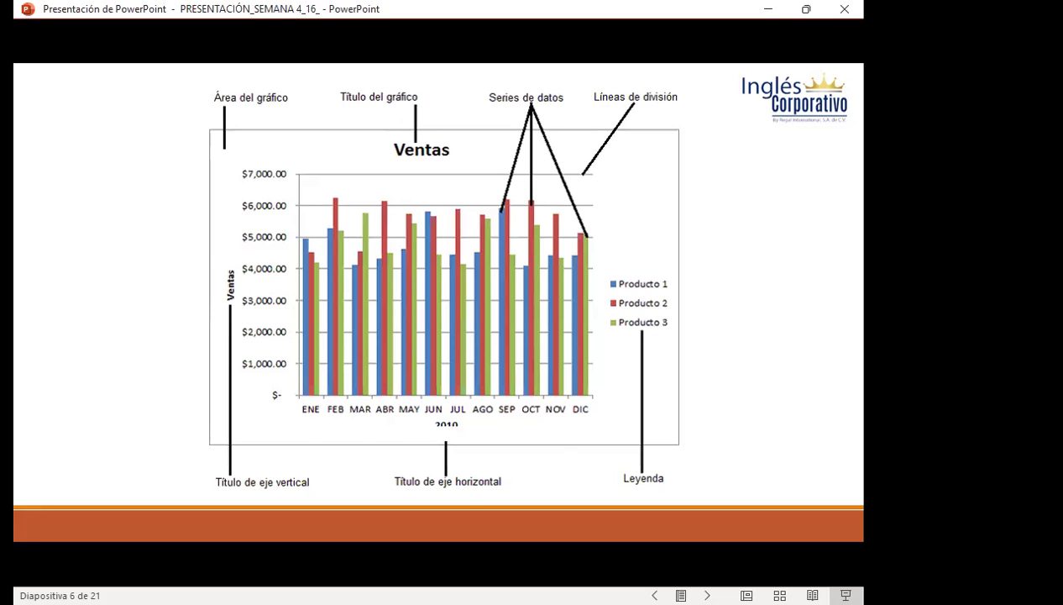
Advance to slide 7, defining chart parts from Área del gráfico to Leyenda
{"action": "key", "text": "Right"}
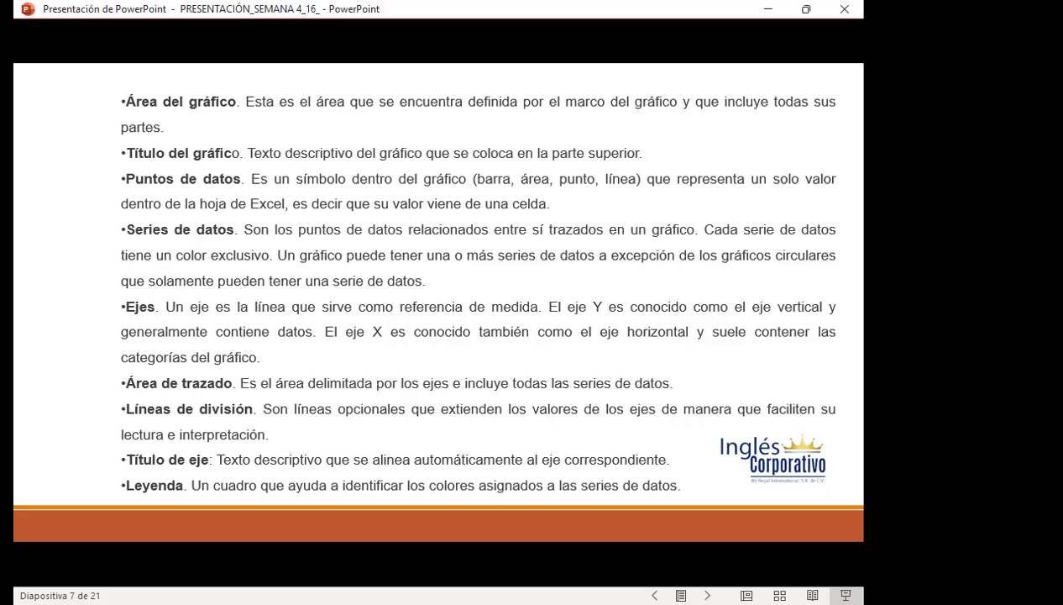
Advance from slide 7 to slide 8, Categorías y Series
{"action": "key", "text": "Right"}
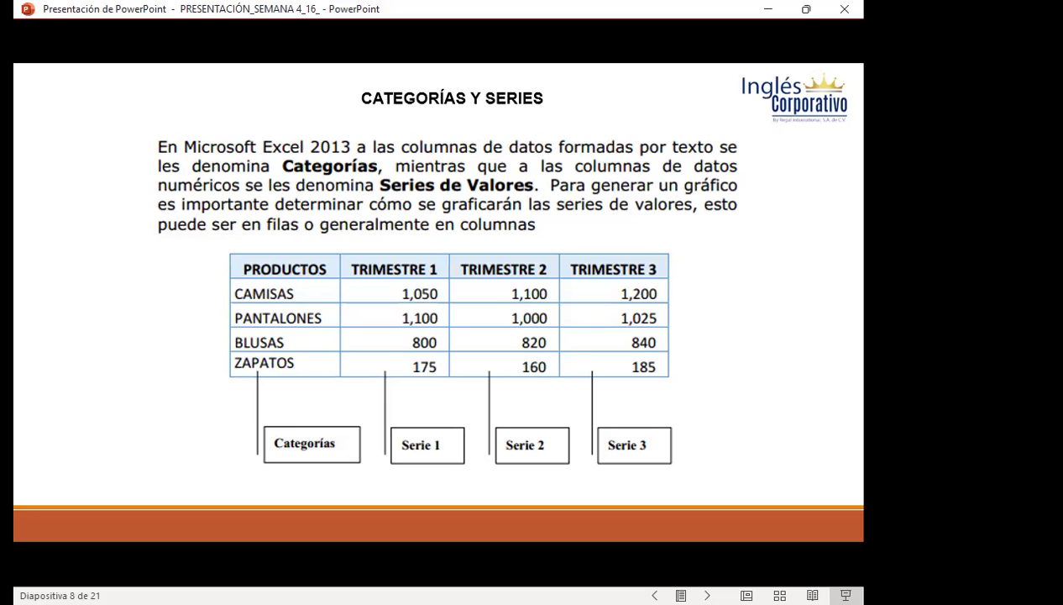
Advance to slide 9, Tipos de gráficos en Excel, on column charts
{"action": "key", "text": "Right"}
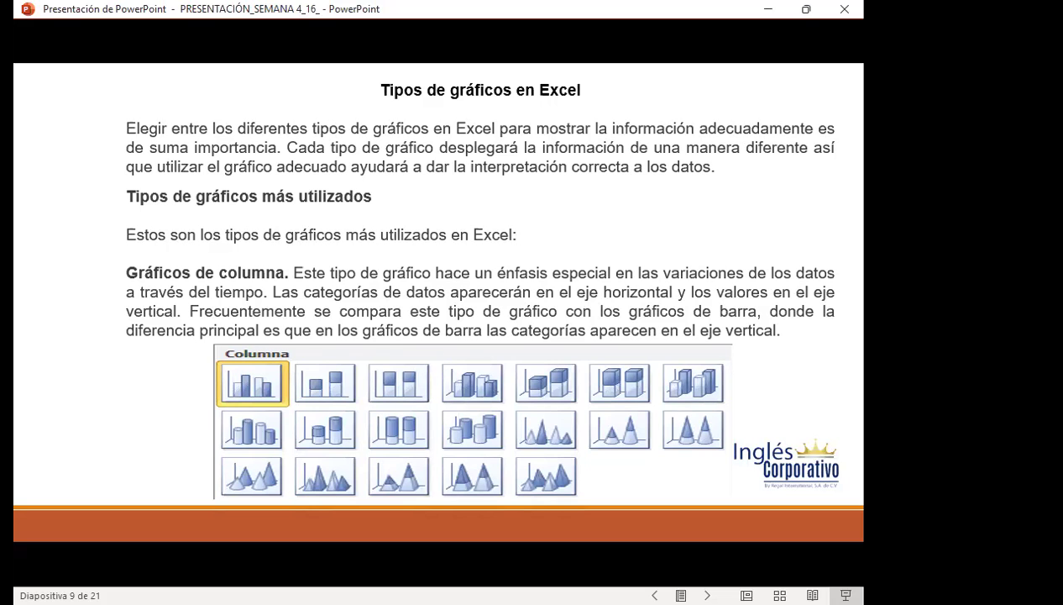
Show slide 10 on line and pie charts, revisit slide 9, then reach slide 11
{"action": "key", "text": "Right"}
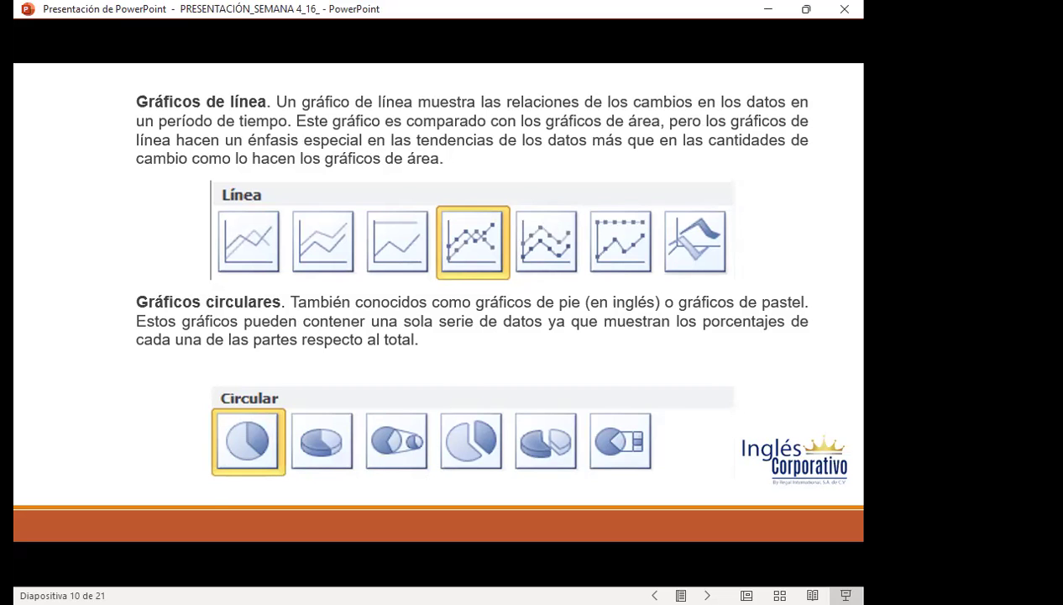
{"action": "key", "text": "Left"}
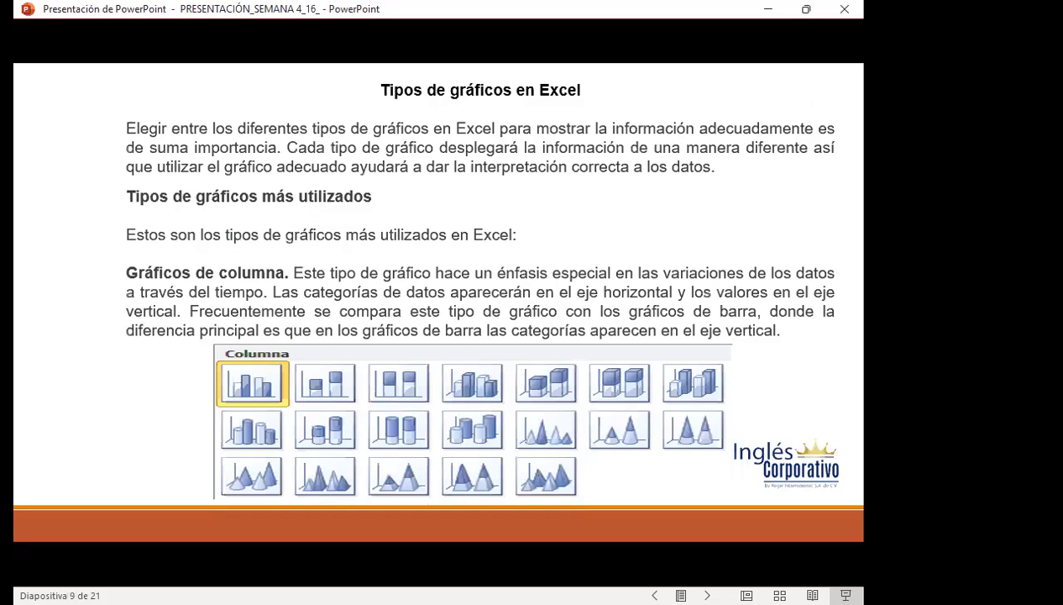
{"action": "key", "text": "Right"}
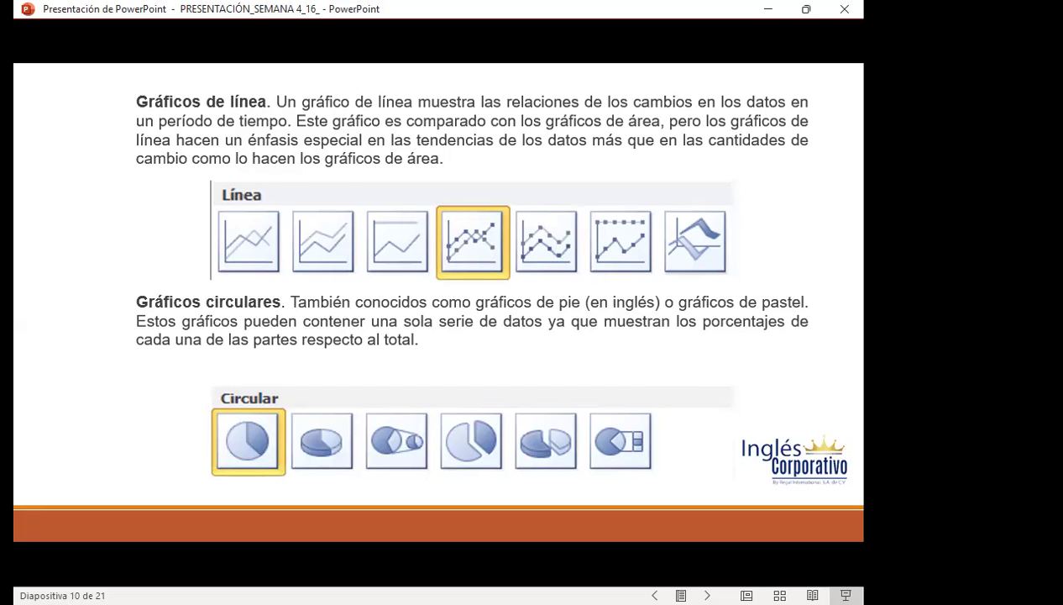
{"action": "key", "text": "Right"}
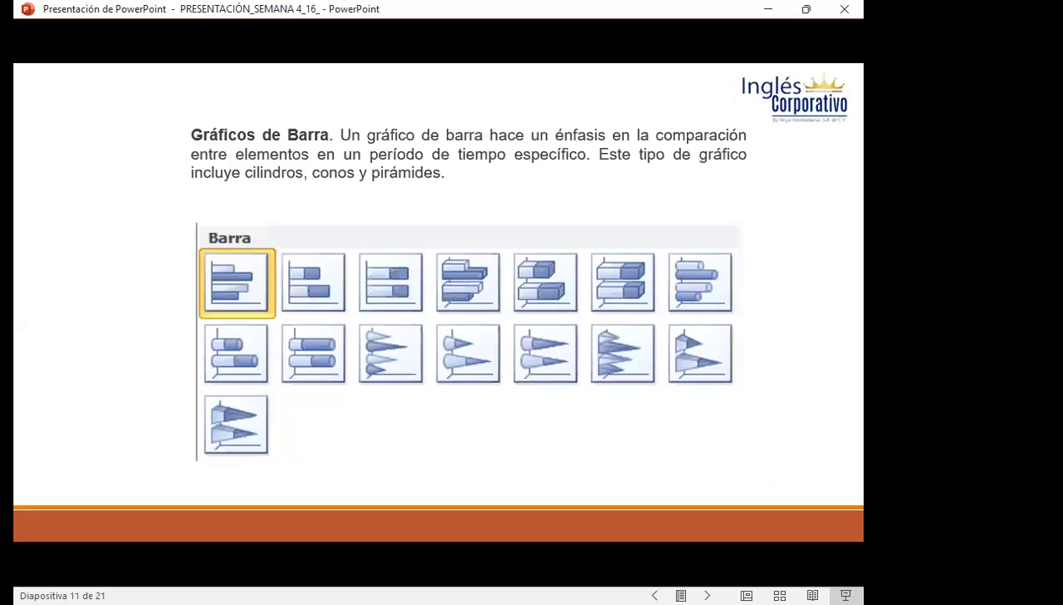
Advance to slide 12 on area and XY scatter charts
{"action": "key", "text": "Right"}
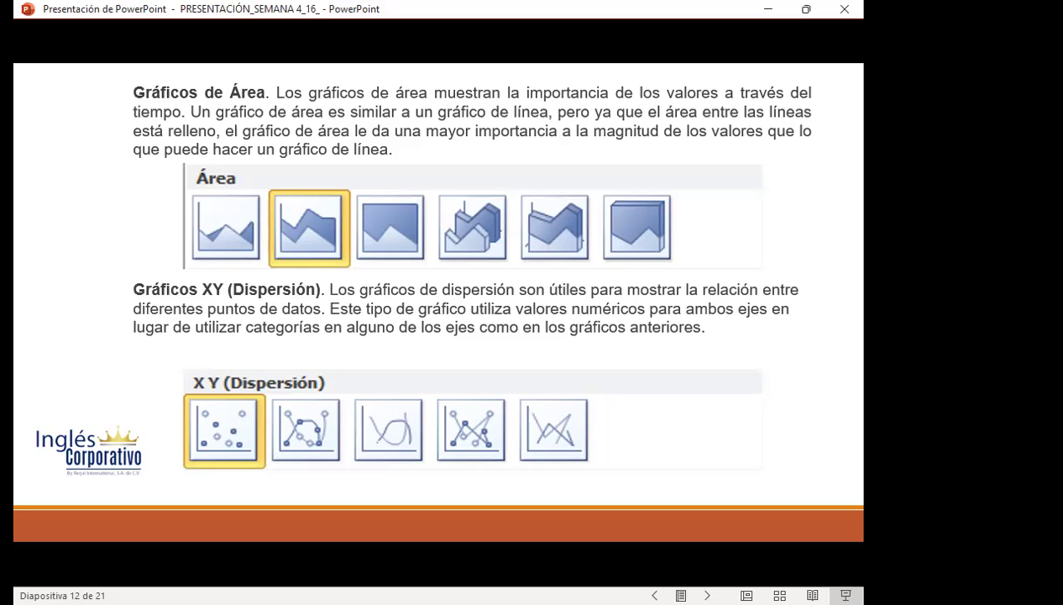
Return to slide 12 on area and XY scatter charts, then switch to the Excel workbook
{"action": "key", "text": "Right"}
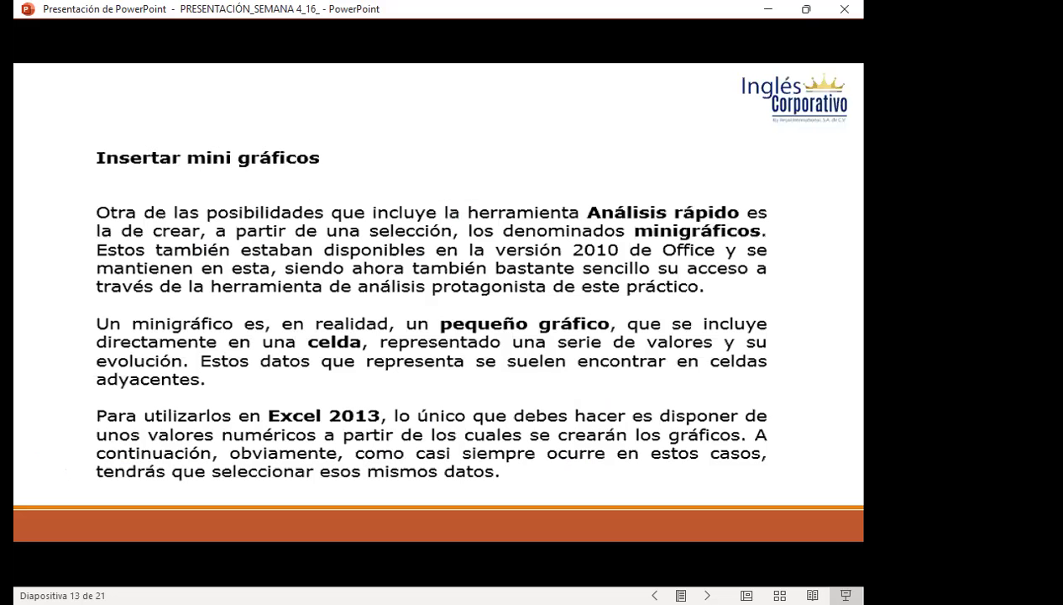
{"action": "key", "text": "Left"}
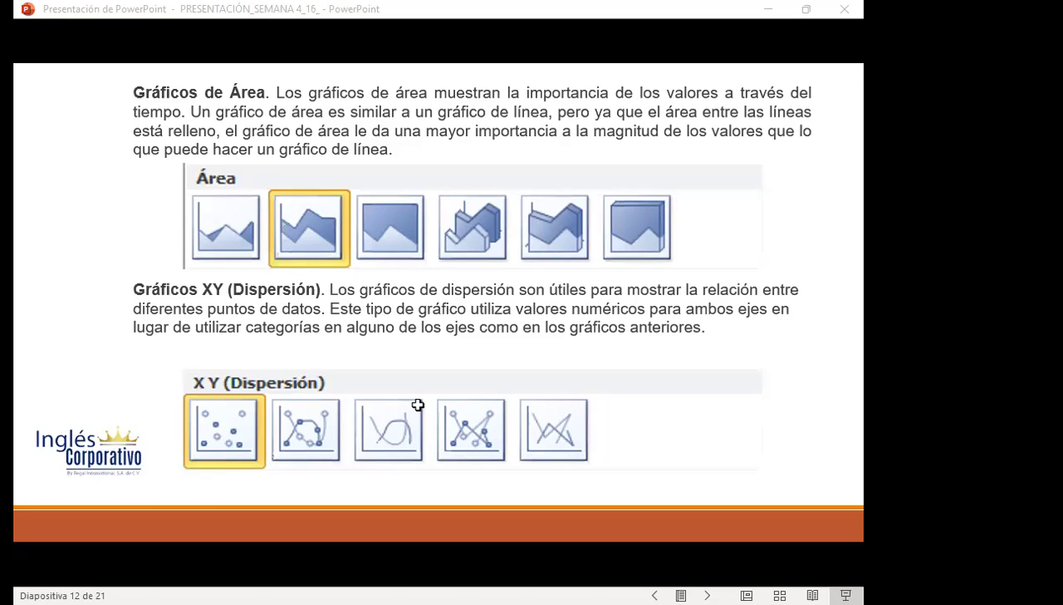
{"action": "key", "text": "alt+Tab"}
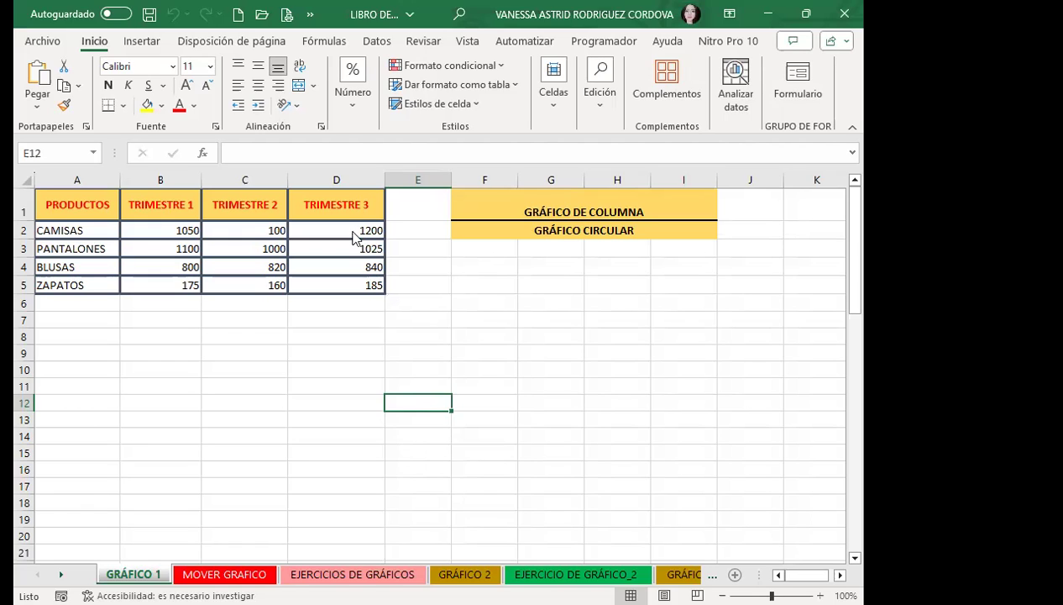
{"action": "left_click", "coordinate": [265, 339]}
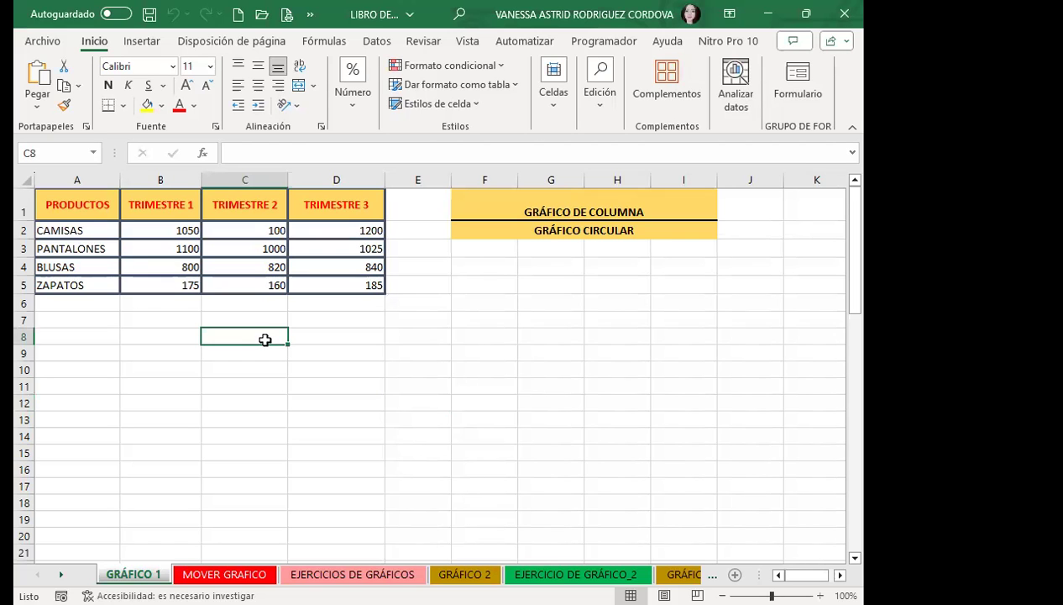
{"action": "scroll", "coordinate": [256, 336], "scroll_direction": "down", "scroll_amount": 5}
{"action": "scroll", "coordinate": [252, 344], "scroll_direction": "down", "scroll_amount": 7}
{"action": "scroll", "coordinate": [250, 346], "scroll_direction": "up", "scroll_amount": 2}
{"action": "scroll", "coordinate": [250, 346], "scroll_direction": "up", "scroll_amount": 10}
{"action": "left_click", "coordinate": [295, 263]}
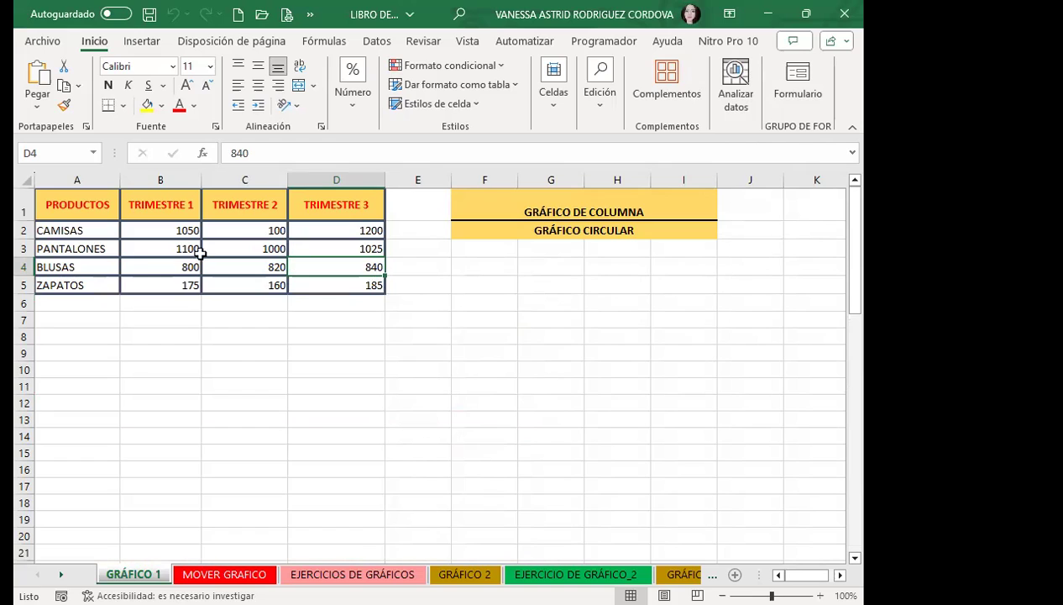
{"action": "left_click", "coordinate": [175, 251]}
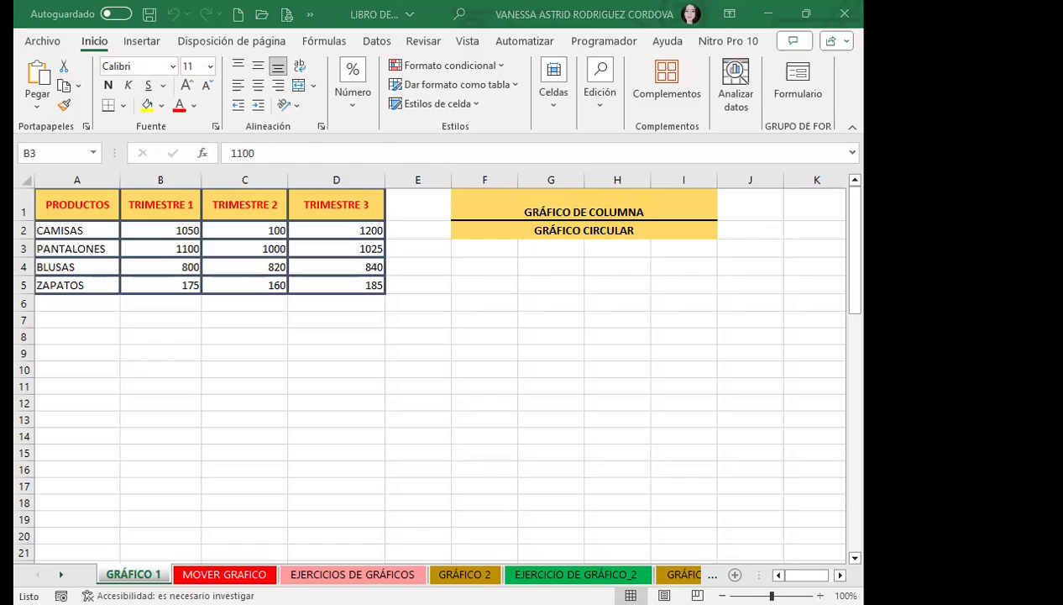
{"action": "left_click", "coordinate": [186, 241]}
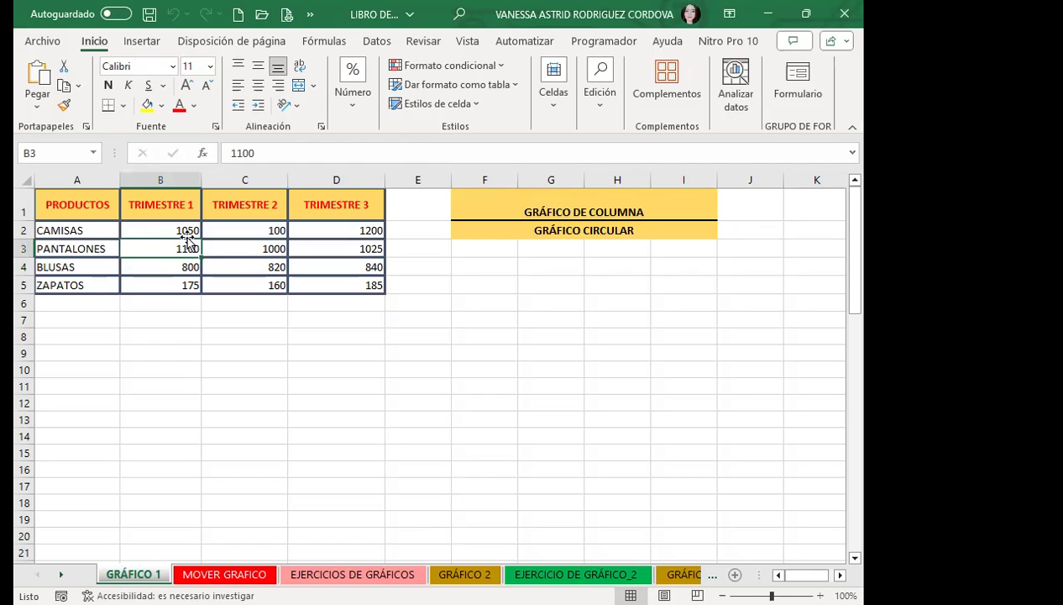
{"action": "left_click", "coordinate": [240, 243]}
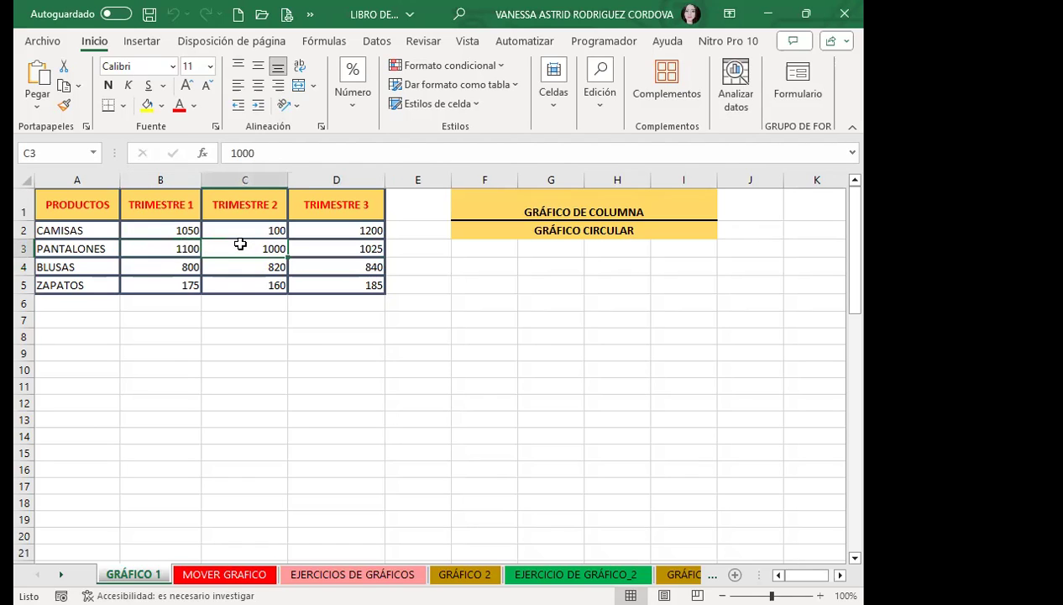
{"action": "left_click", "coordinate": [160, 243]}
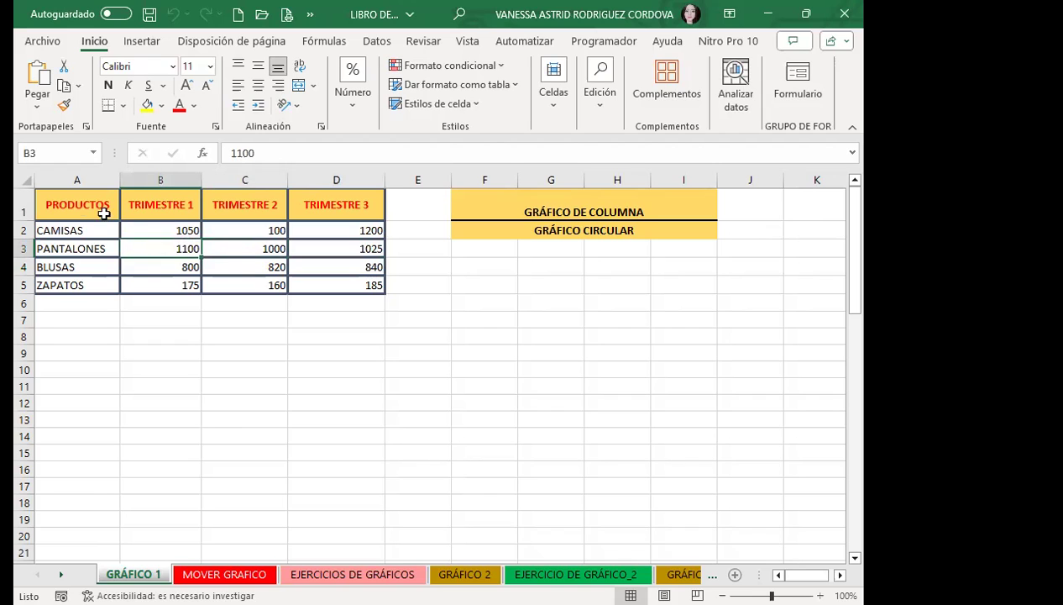
{"action": "left_click_drag", "start_coordinate": [78, 206], "coordinate": [337, 275]}
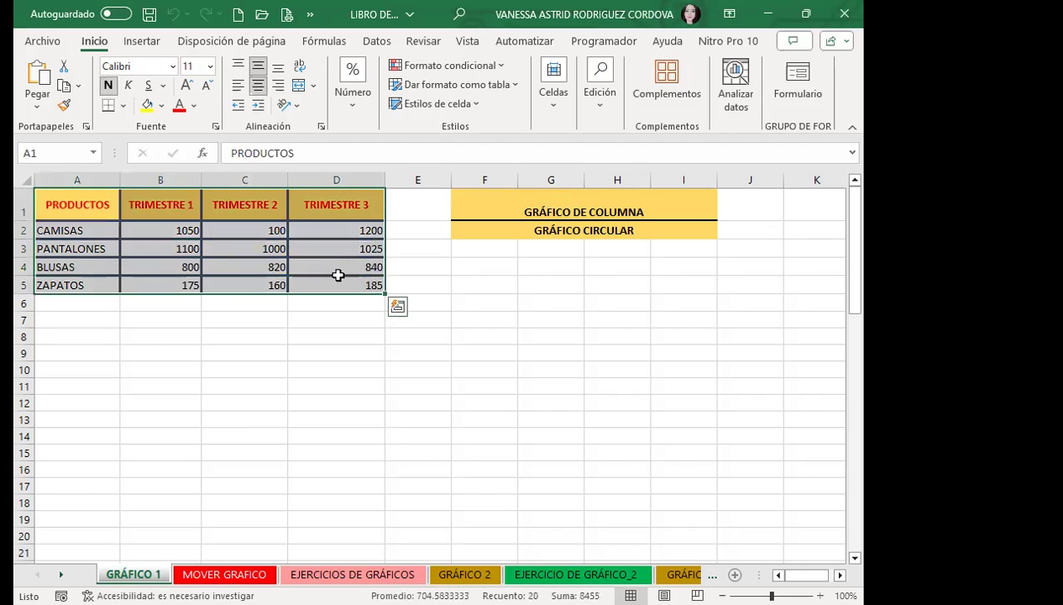
{"action": "left_click", "coordinate": [152, 229]}
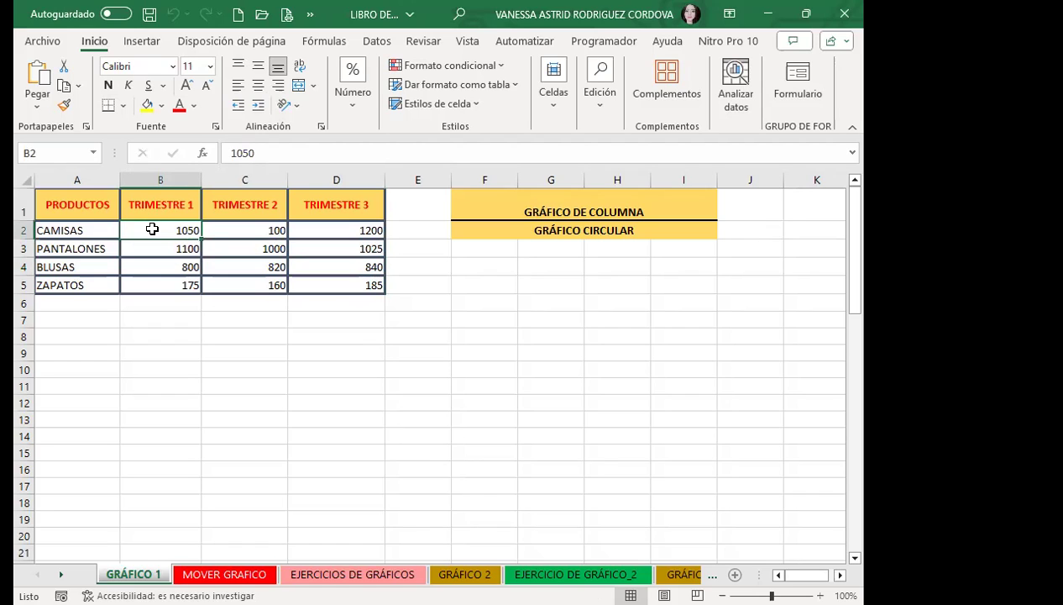
{"action": "left_click", "coordinate": [213, 400]}
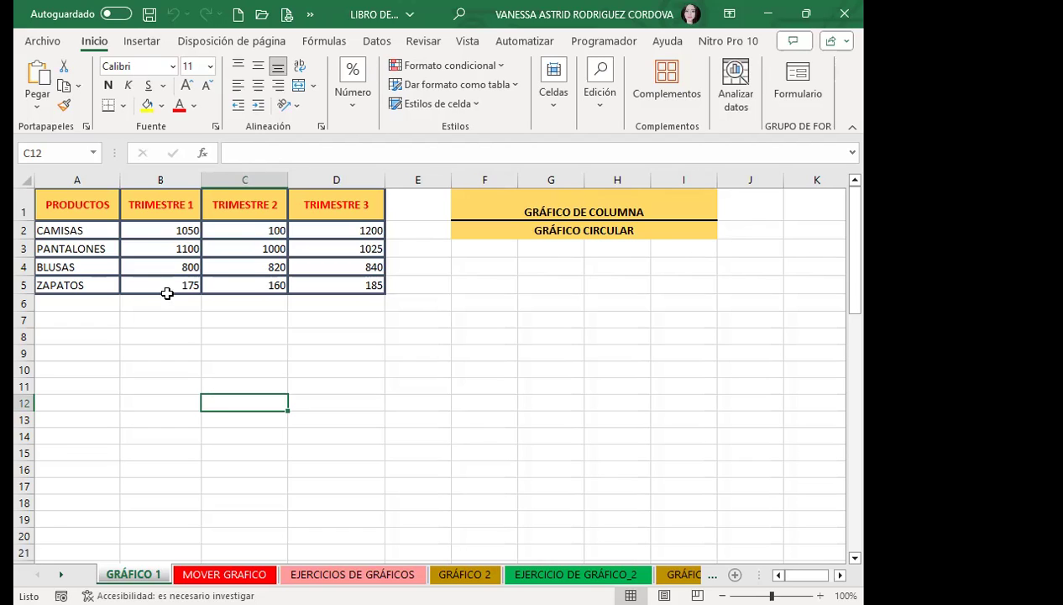
Insert an empty Columna agrupada chart and drag it below the product table
{"action": "left_click", "coordinate": [141, 41]}
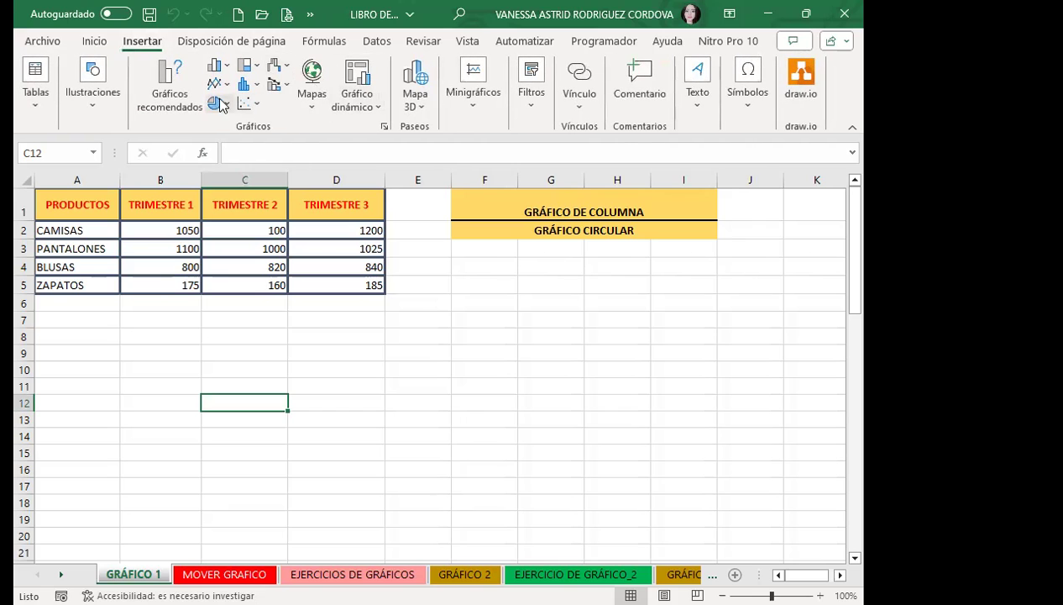
{"action": "left_click", "coordinate": [216, 71]}
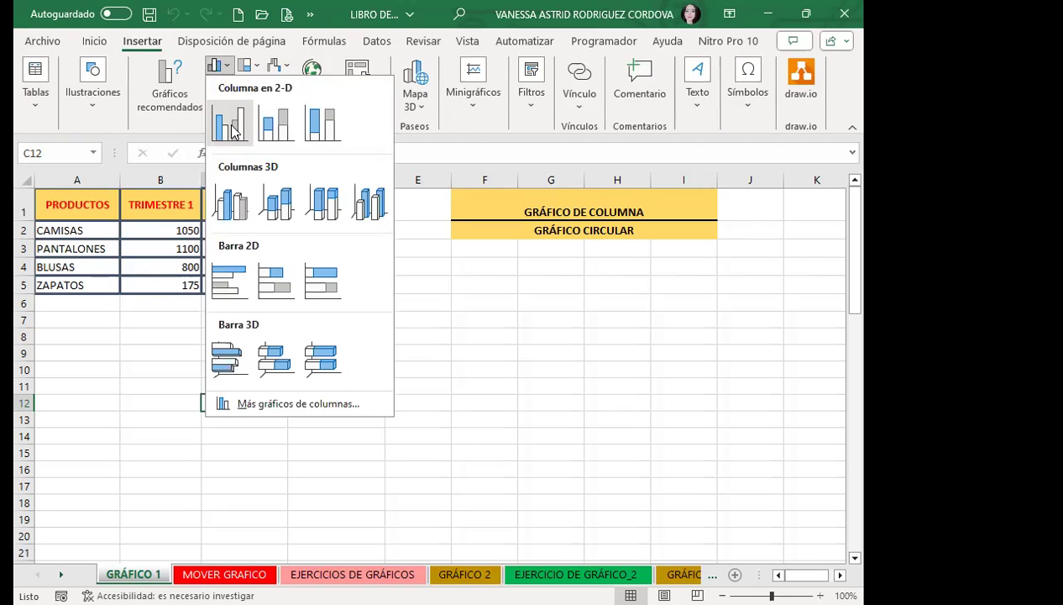
{"action": "left_click", "coordinate": [228, 121]}
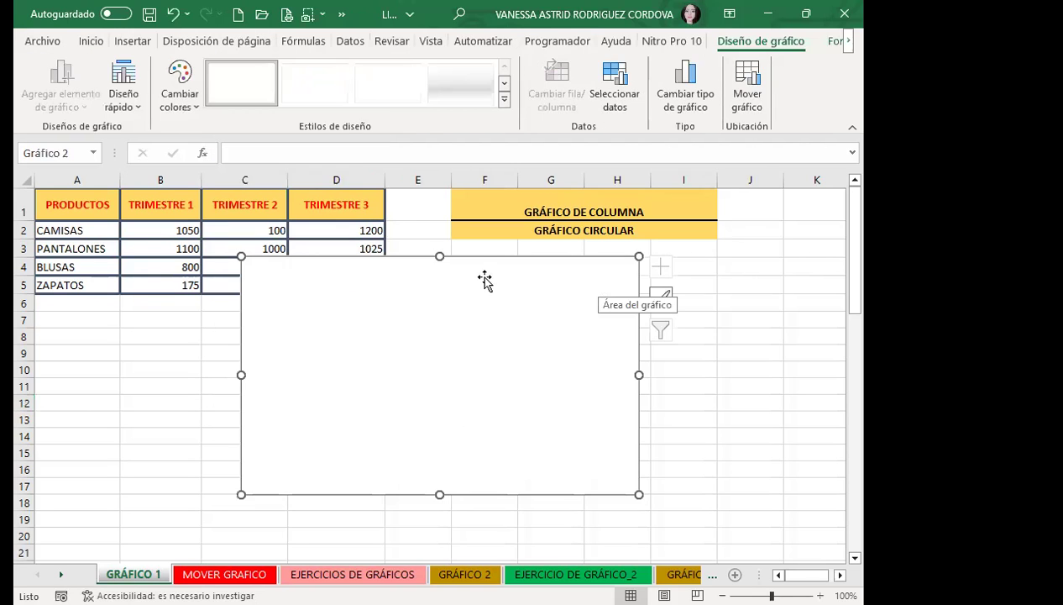
{"action": "left_click_drag", "start_coordinate": [485, 277], "coordinate": [480, 332]}
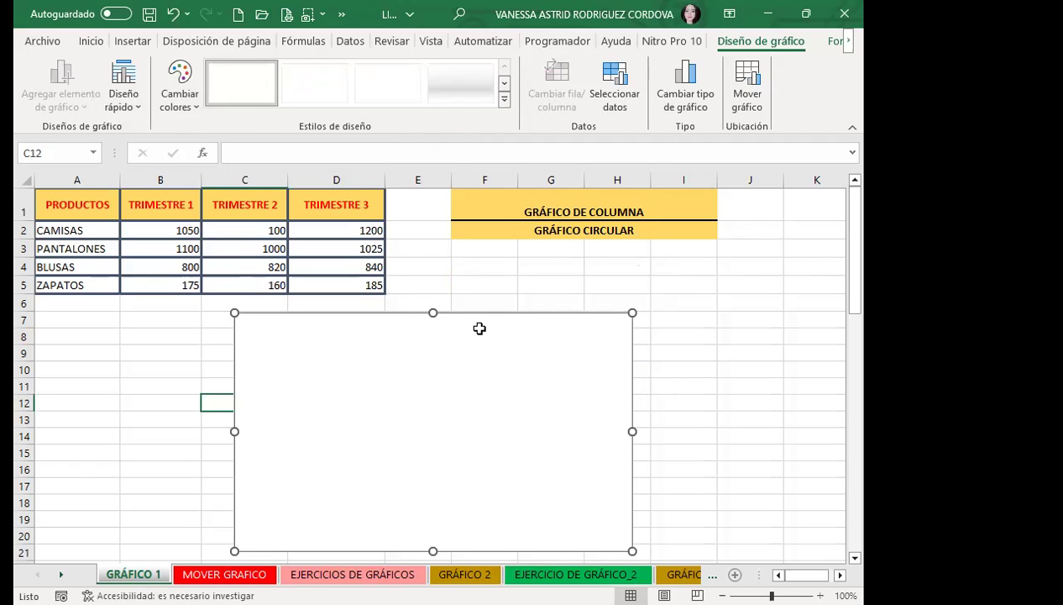
Delete the empty chart and select cell B3 in the data table
{"action": "key", "text": "Delete"}
{"action": "left_click", "coordinate": [145, 250]}
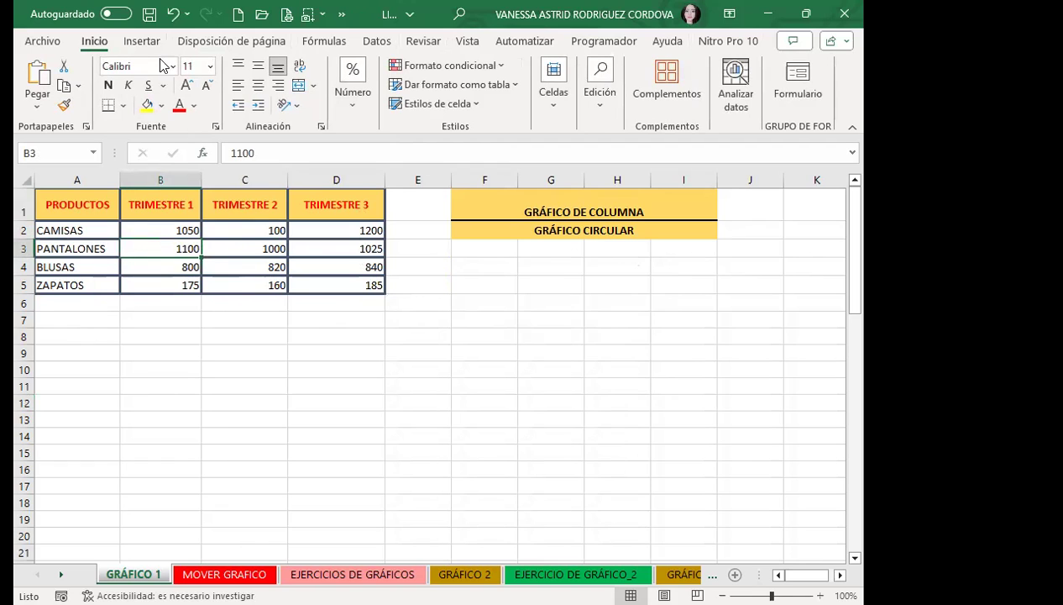
Preview the Combinado chart types on Insertar, then open the Columna chart list instead
{"action": "left_click", "coordinate": [137, 44]}
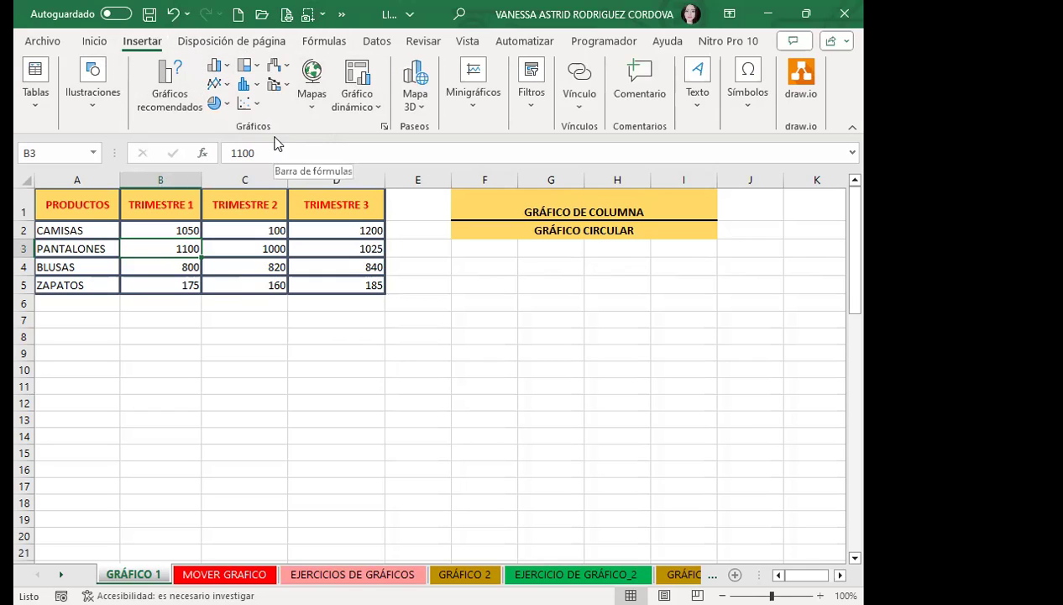
{"action": "left_click", "coordinate": [281, 86]}
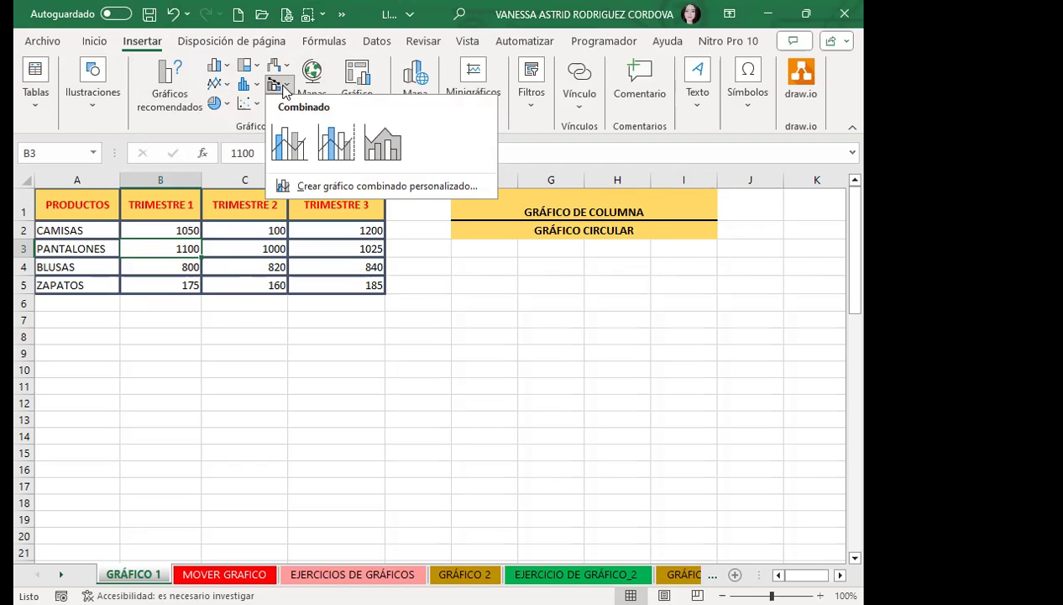
{"action": "left_click", "coordinate": [223, 70]}
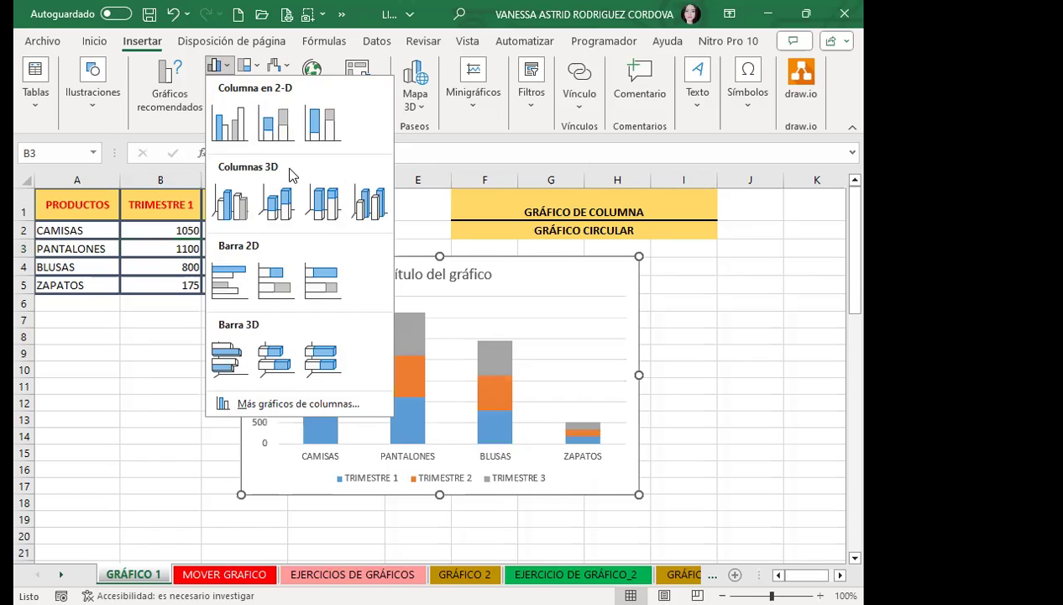
Insert a clustered column chart of the four products across TRIMESTRE 1–3 and move it beneath the table
{"action": "left_click", "coordinate": [235, 126]}
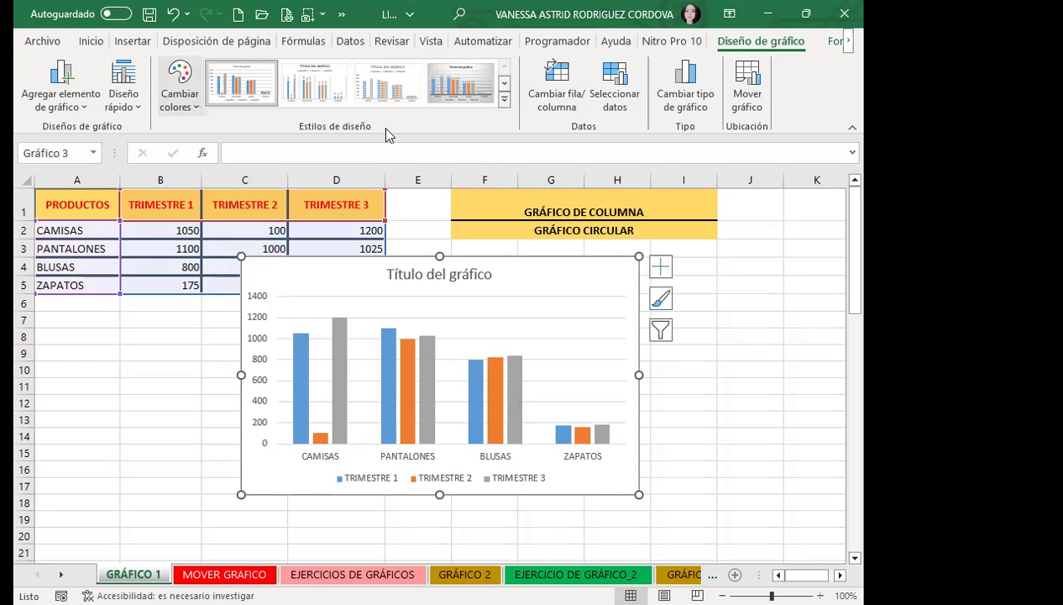
{"action": "left_click", "coordinate": [502, 315]}
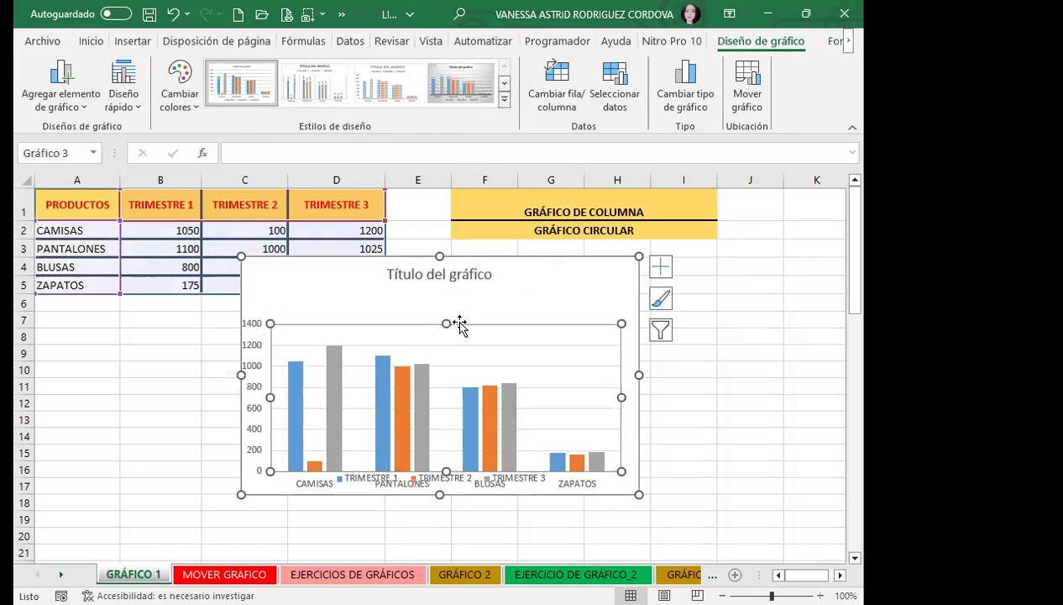
{"action": "left_click", "coordinate": [504, 290]}
{"action": "left_click_drag", "start_coordinate": [505, 305], "coordinate": [377, 367]}
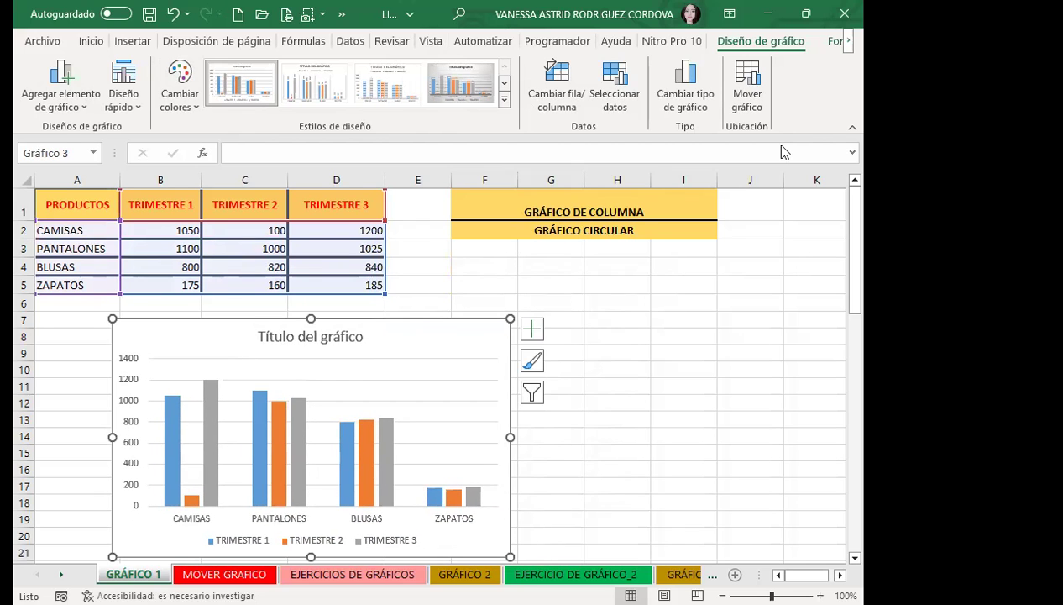
{"action": "left_click", "coordinate": [850, 40]}
{"action": "left_click", "coordinate": [812, 42]}
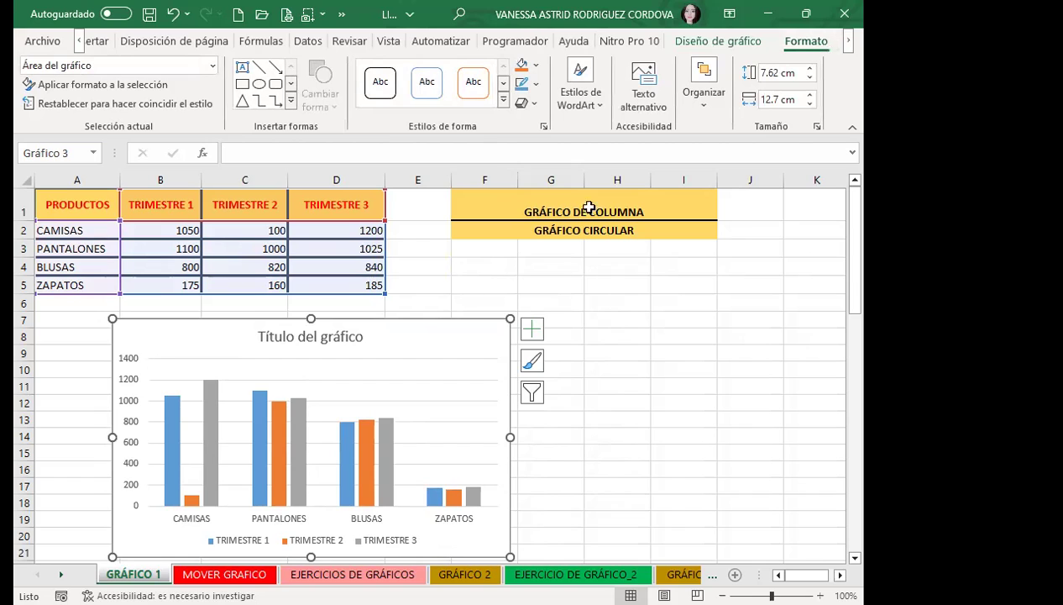
Look through Agregar elemento de gráfico without changes, then open the Diseño rápido layout gallery
{"action": "left_click", "coordinate": [724, 44]}
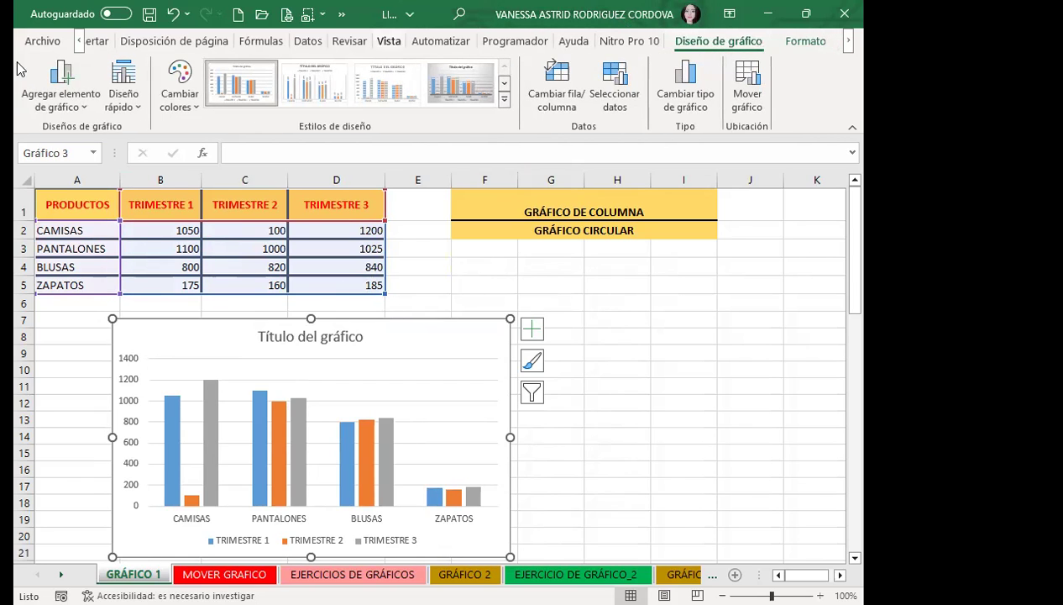
{"action": "left_click", "coordinate": [80, 106]}
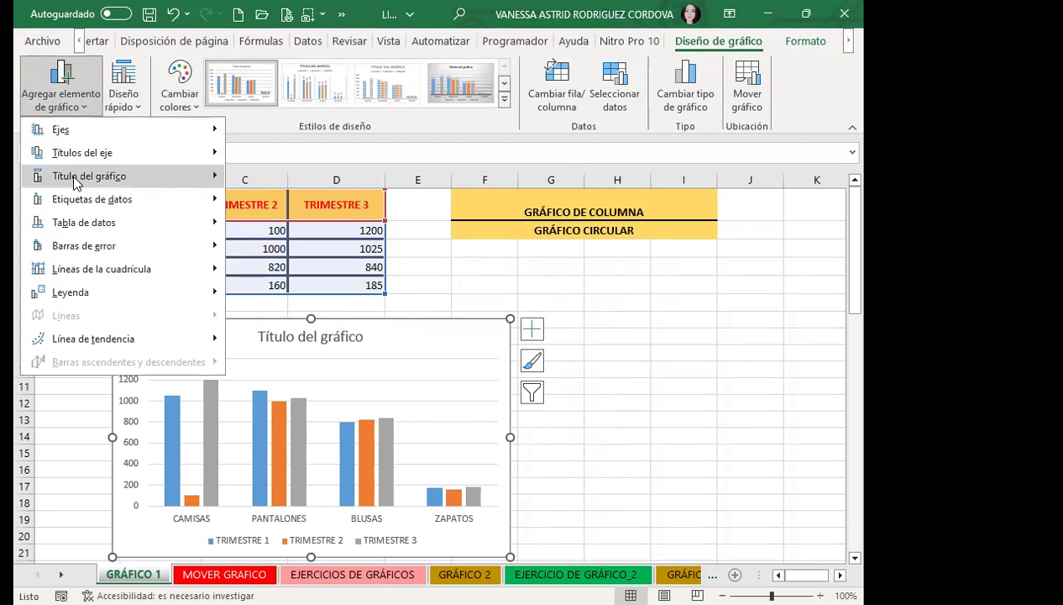
{"action": "mouse_move", "coordinate": [88, 299]}
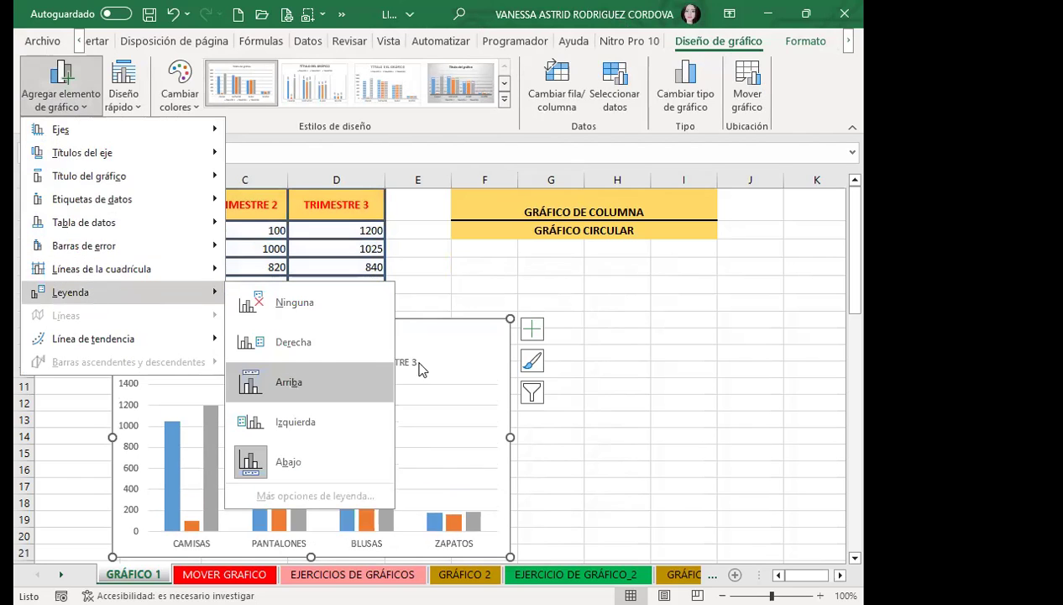
{"action": "left_click", "coordinate": [443, 344]}
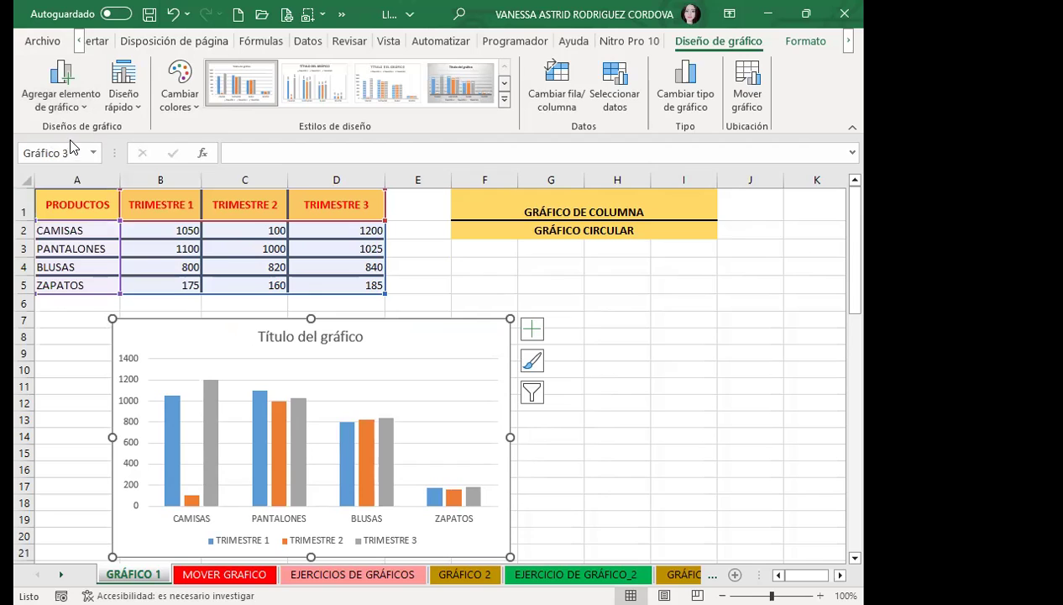
{"action": "left_click", "coordinate": [126, 108]}
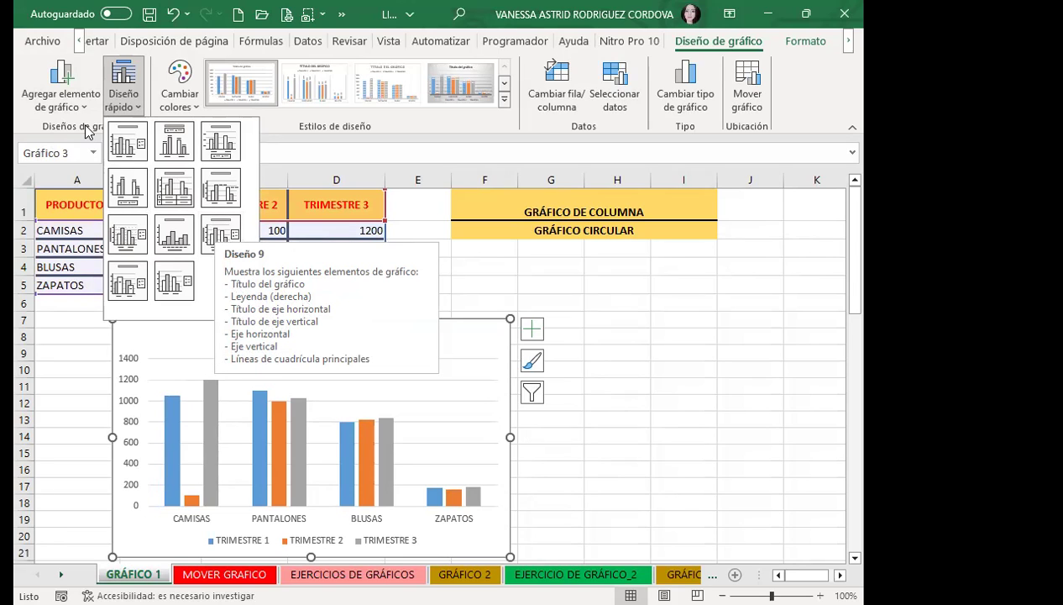
{"action": "left_click", "coordinate": [63, 99]}
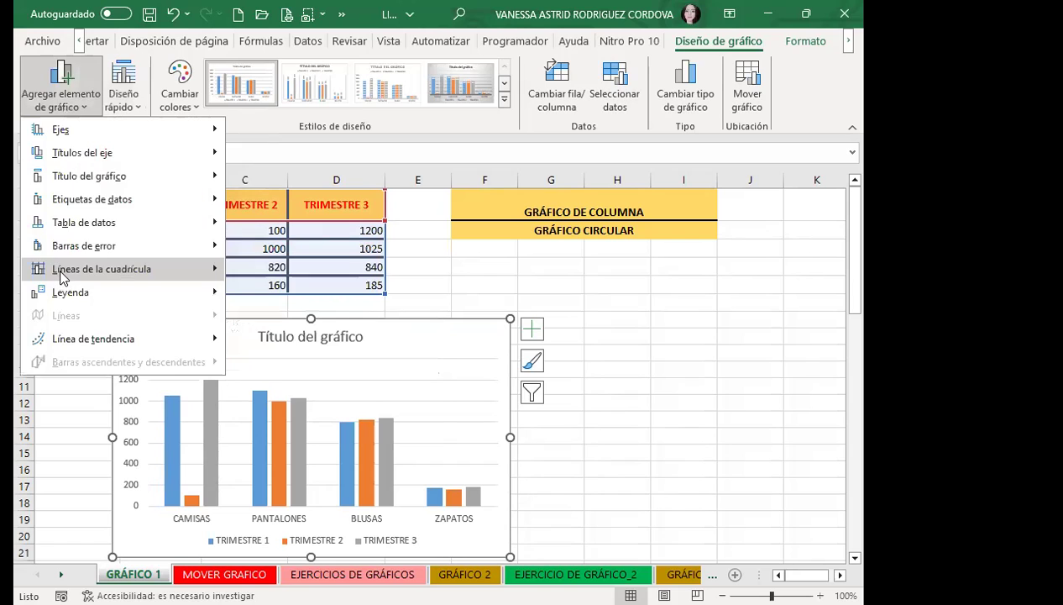
{"action": "left_click", "coordinate": [124, 99]}
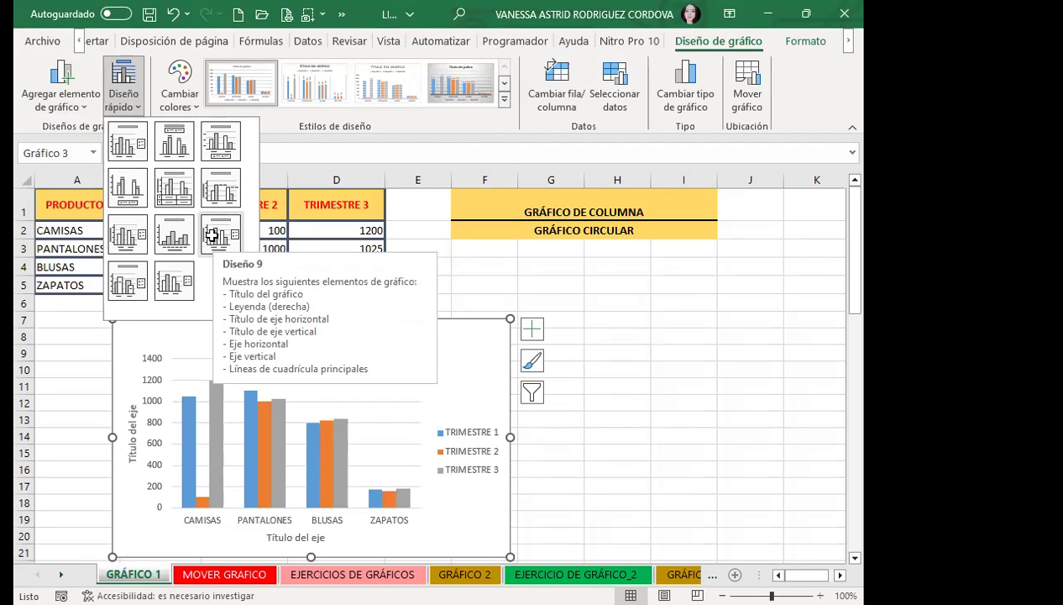
{"action": "left_click", "coordinate": [216, 239]}
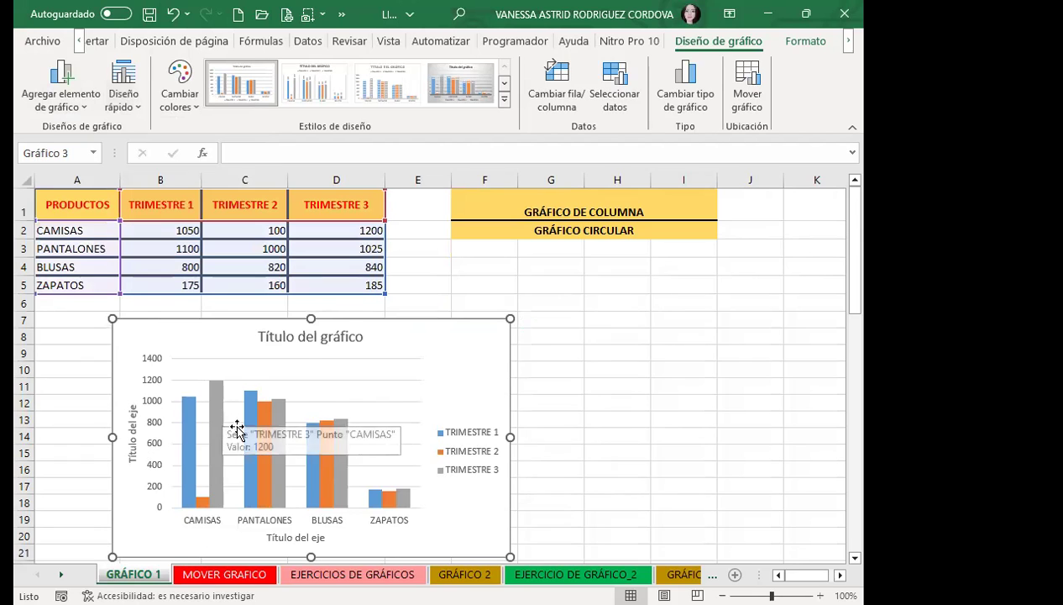
{"action": "scroll", "coordinate": [420, 470], "scroll_direction": "down", "scroll_amount": 1}
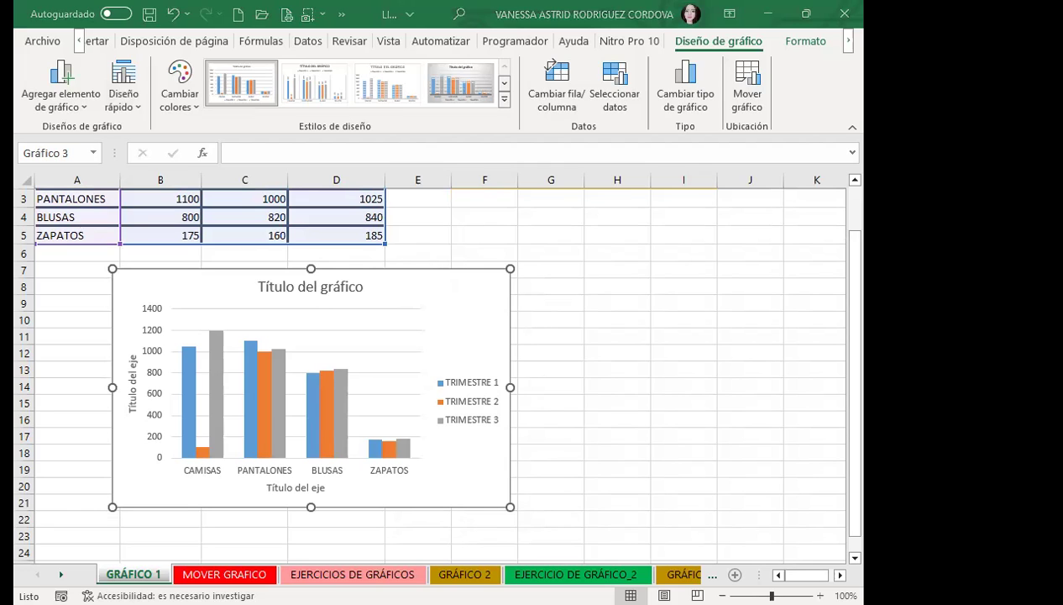
{"action": "mouse_move", "coordinate": [429, 420]}
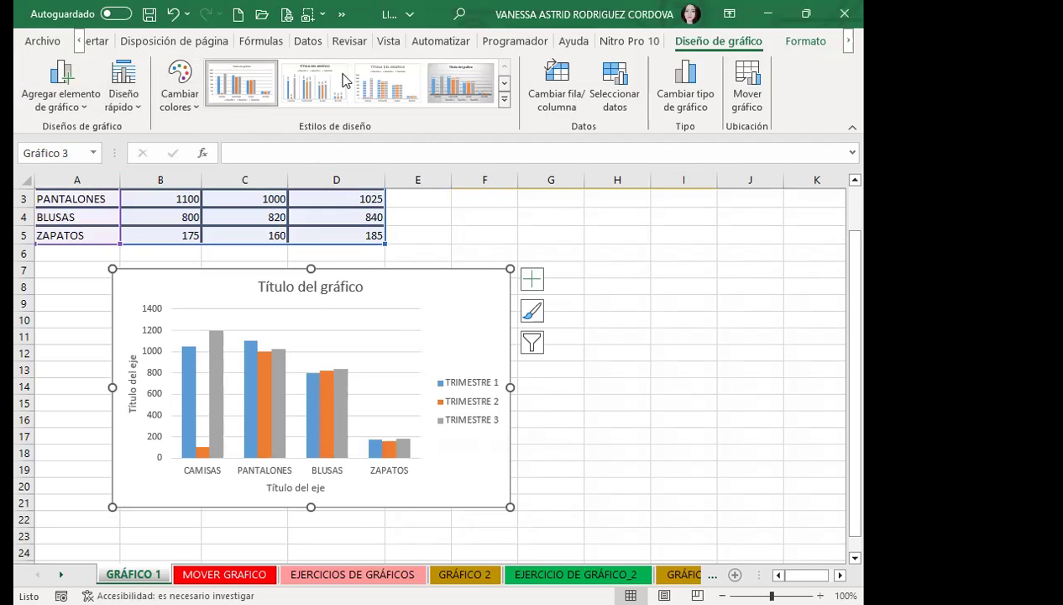
Apply the orange, yellow and green Multicolor palette, keeping the default chart style
{"action": "left_click", "coordinate": [176, 102]}
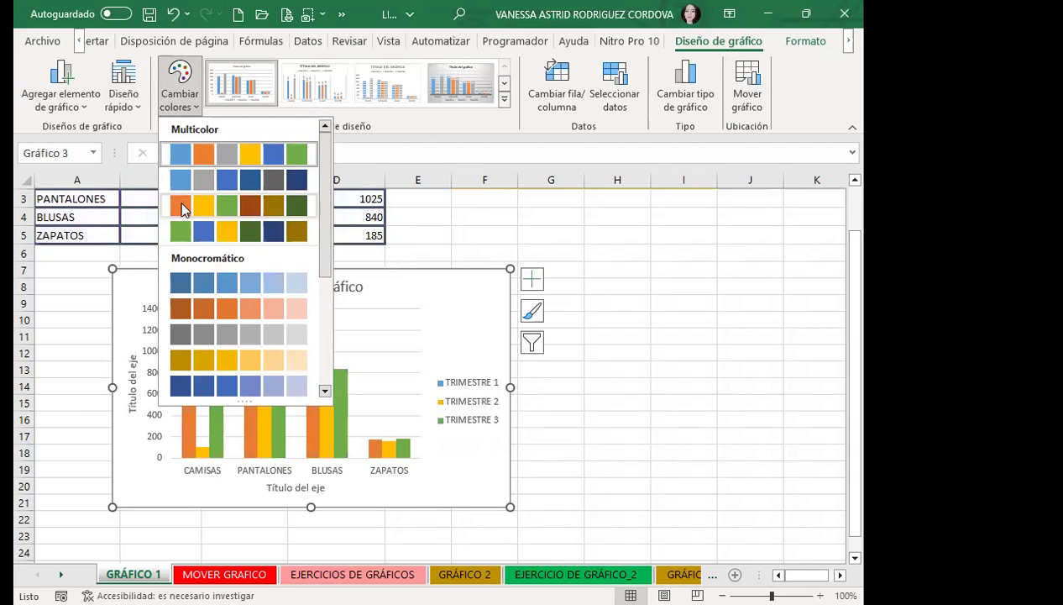
{"action": "left_click", "coordinate": [181, 204]}
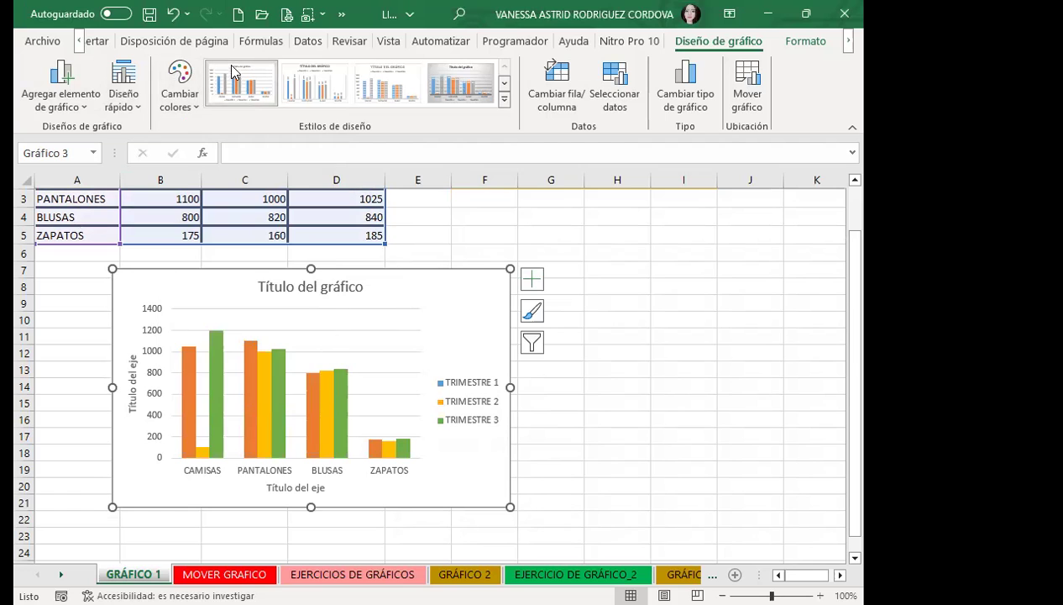
{"action": "left_click", "coordinate": [504, 102]}
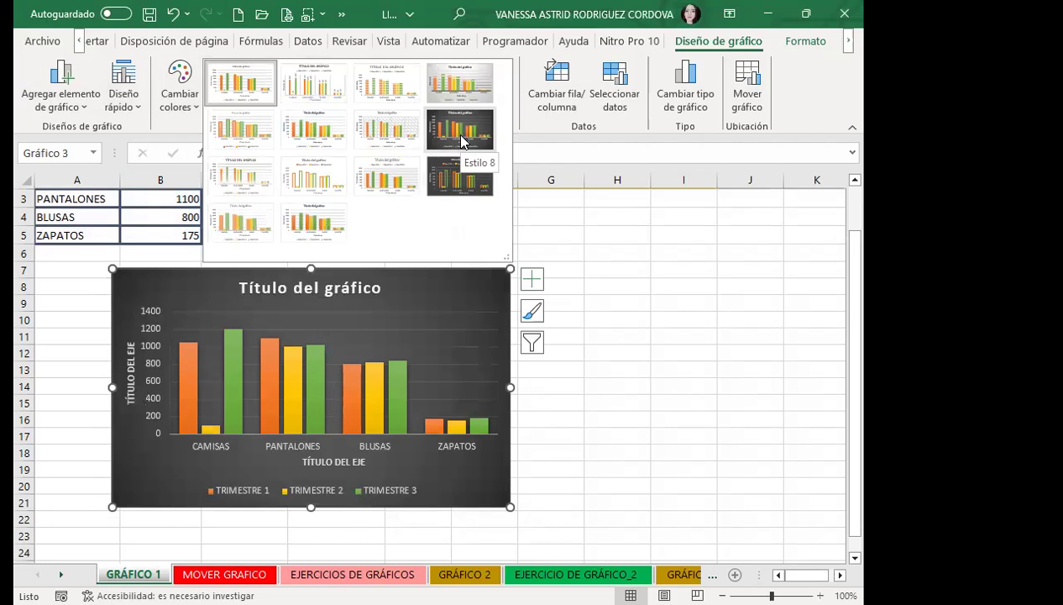
{"action": "left_click", "coordinate": [467, 302]}
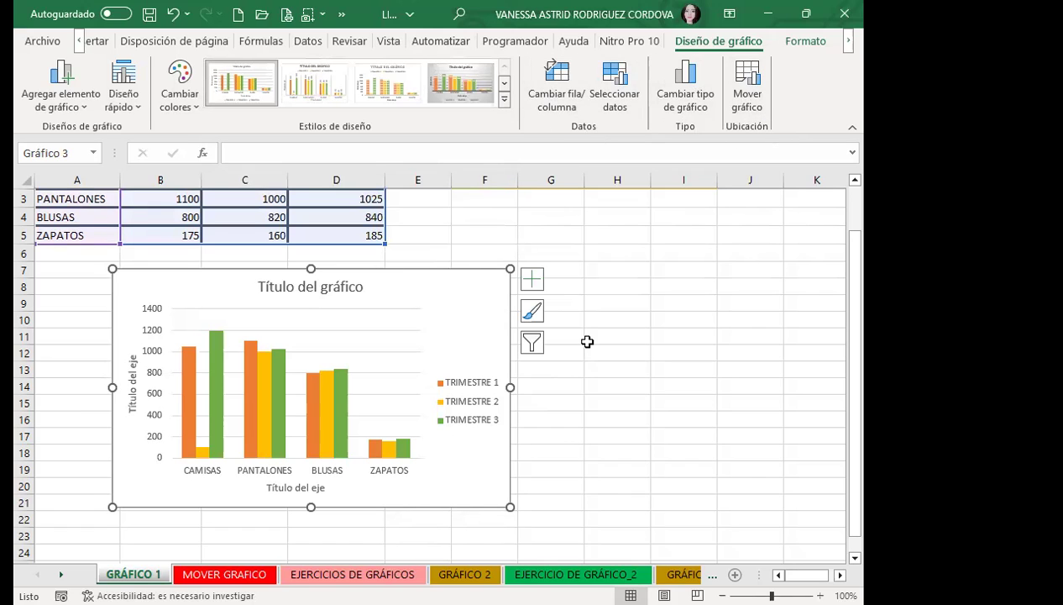
Open Formato del área del gráfico, shift the chart left under the table, then select E4
{"action": "double_click", "coordinate": [461, 312]}
{"action": "mouse_move", "coordinate": [463, 312]}
{"action": "left_mouse_down"}
{"action": "mouse_move", "coordinate": [505, 263]}
{"action": "mouse_move", "coordinate": [454, 331]}
{"action": "left_mouse_up"}
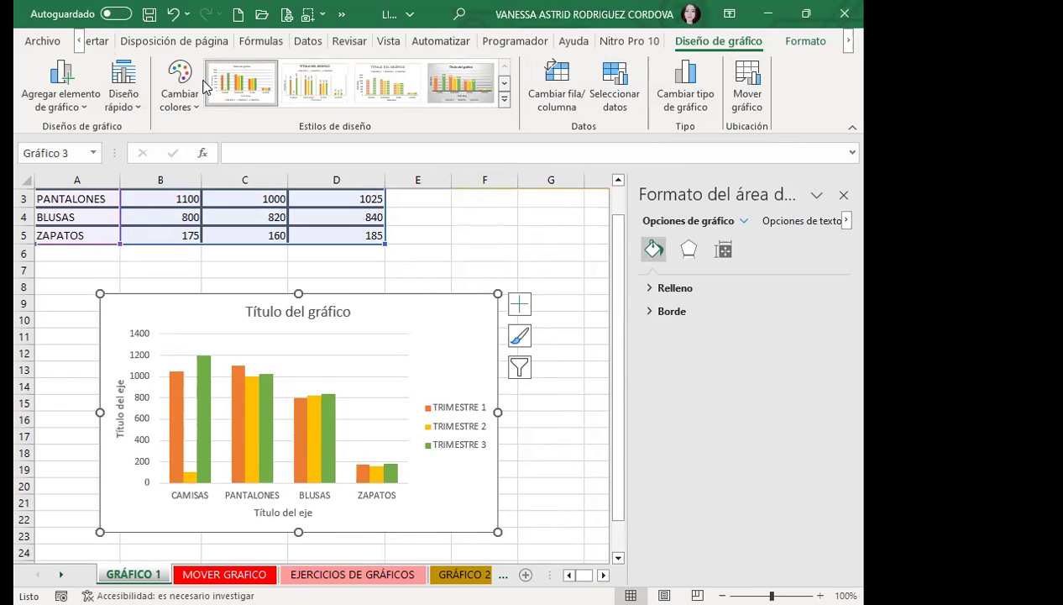
{"action": "mouse_move", "coordinate": [451, 342]}
{"action": "left_mouse_down"}
{"action": "mouse_move", "coordinate": [447, 300]}
{"action": "mouse_move", "coordinate": [424, 316]}
{"action": "left_mouse_up"}
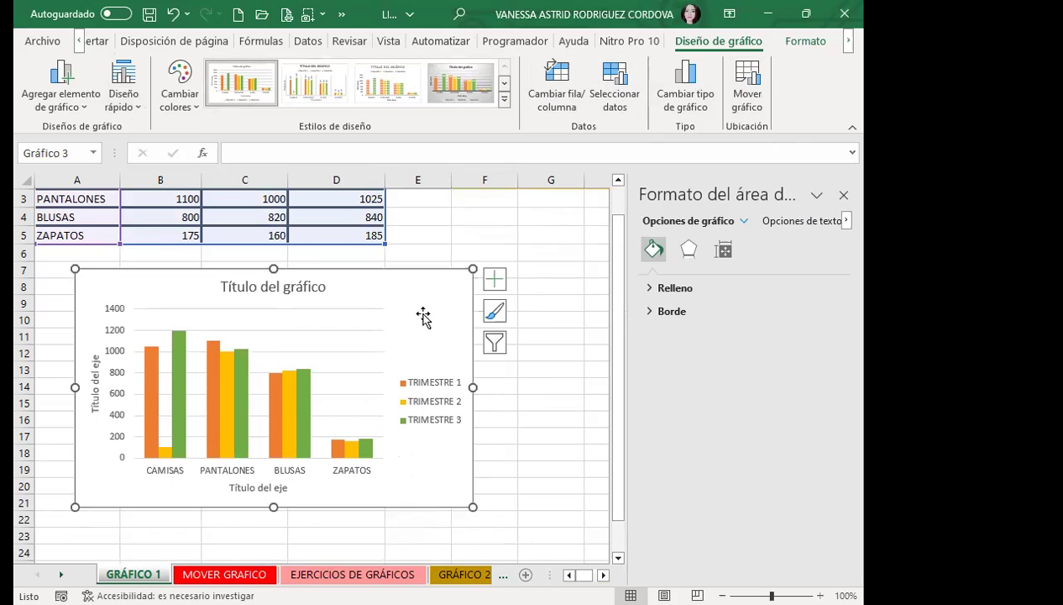
{"action": "left_click", "coordinate": [484, 220]}
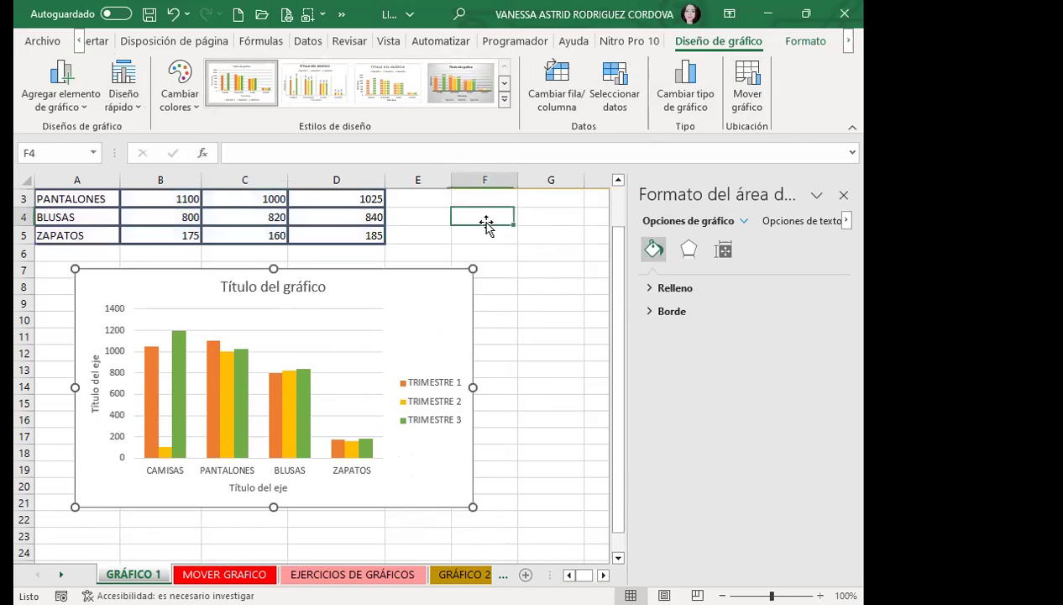
{"action": "left_click", "coordinate": [428, 224]}
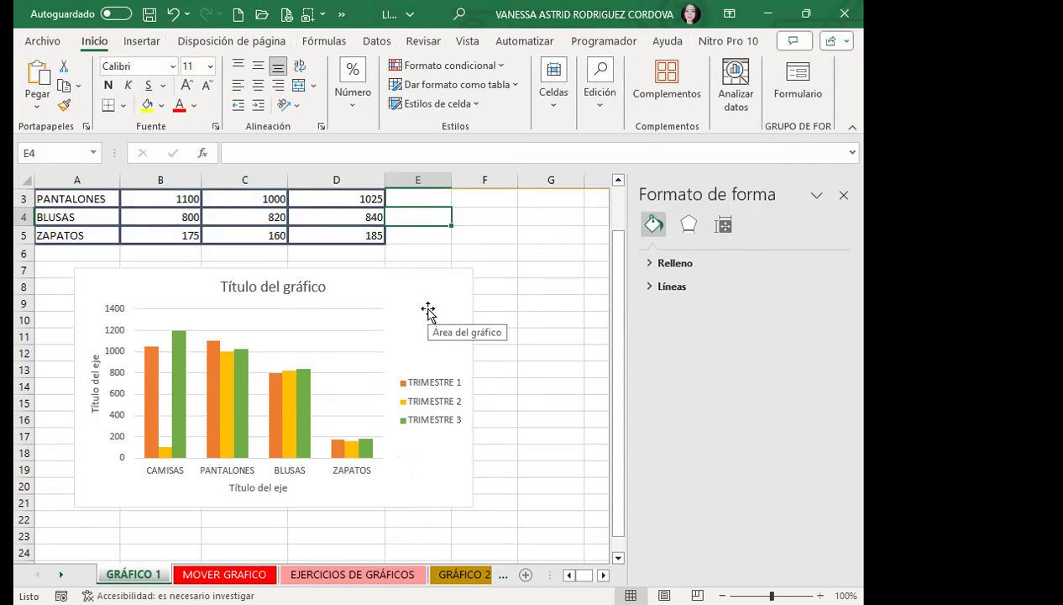
Glance at the Minigráficos list, then select the chart area to show its Relleno and Borde options
{"action": "left_click", "coordinate": [141, 42]}
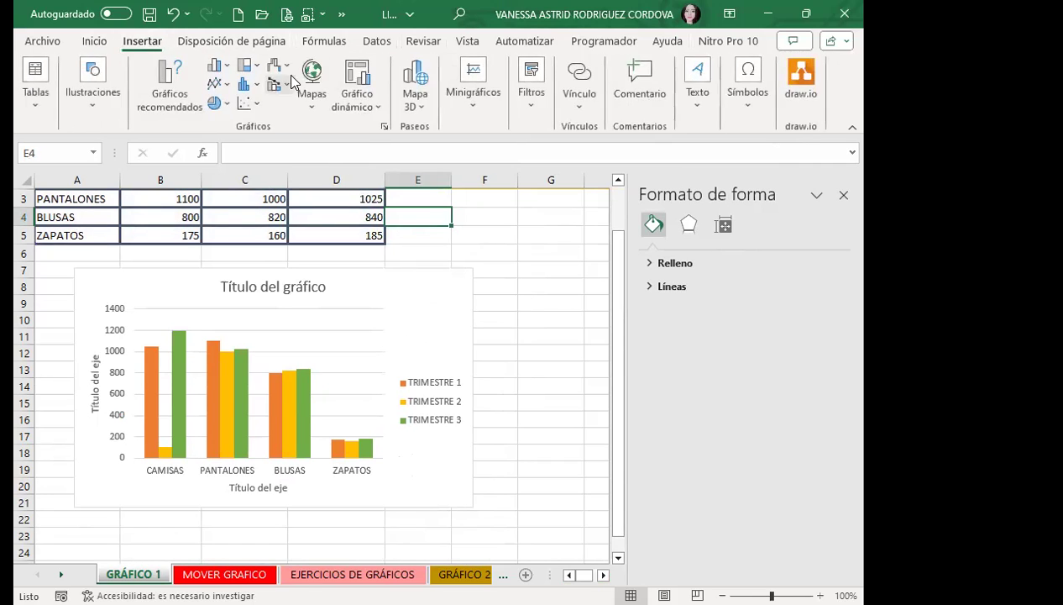
{"action": "left_click", "coordinate": [469, 107]}
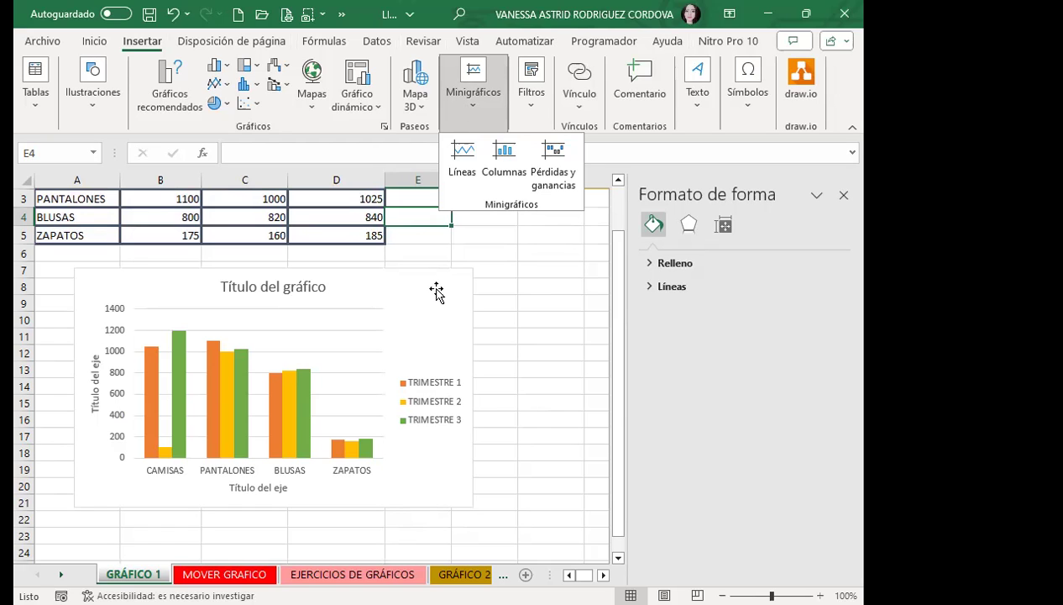
{"action": "left_click_drag", "start_coordinate": [464, 342], "coordinate": [467, 333]}
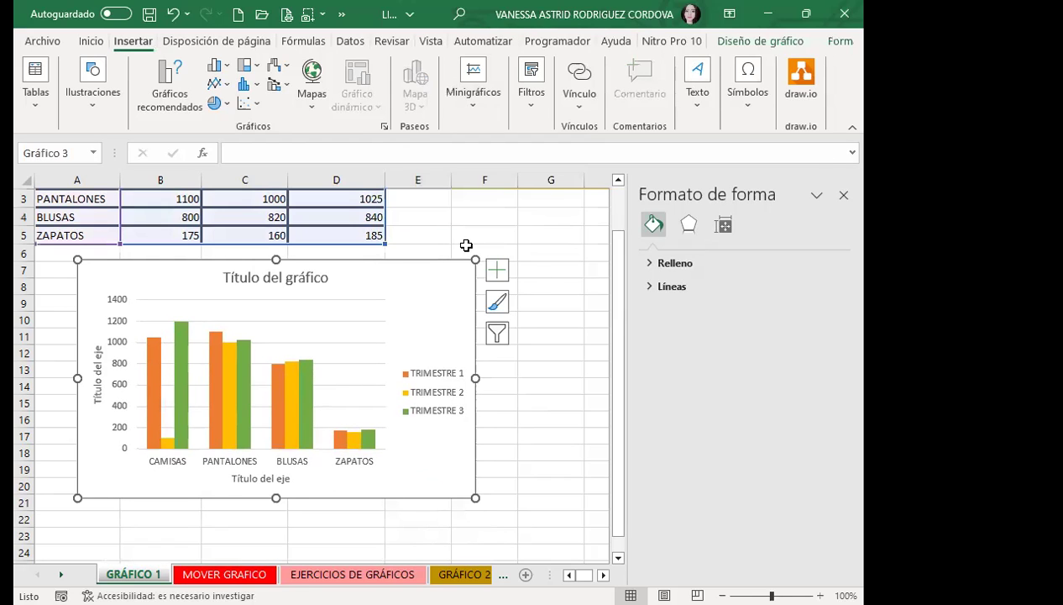
{"action": "left_click", "coordinate": [429, 284]}
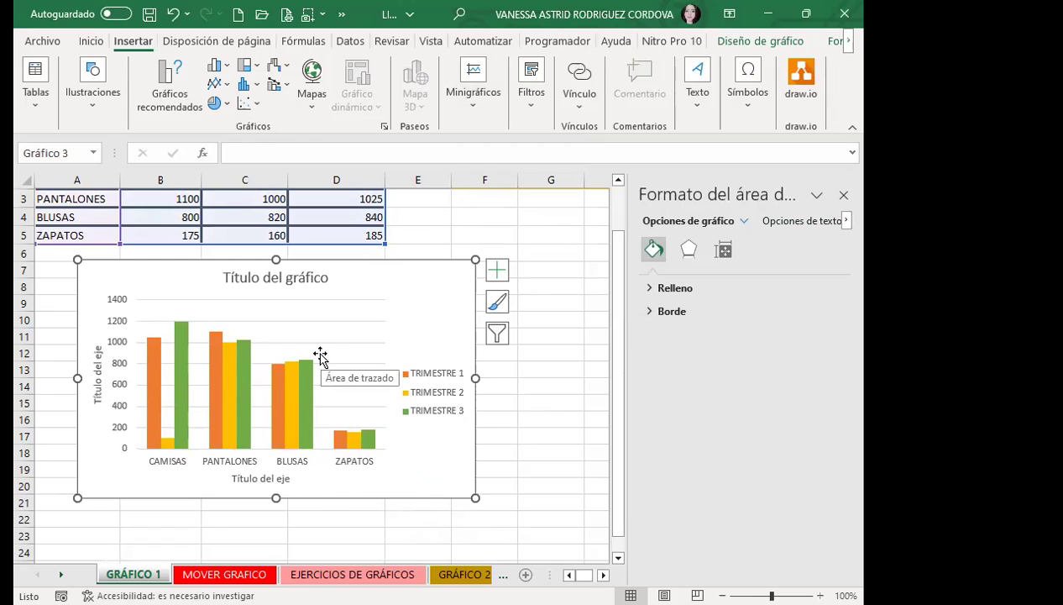
Switch the chart area fill to a gradient and make its first stop pink
{"action": "left_click_drag", "start_coordinate": [406, 292], "coordinate": [411, 292]}
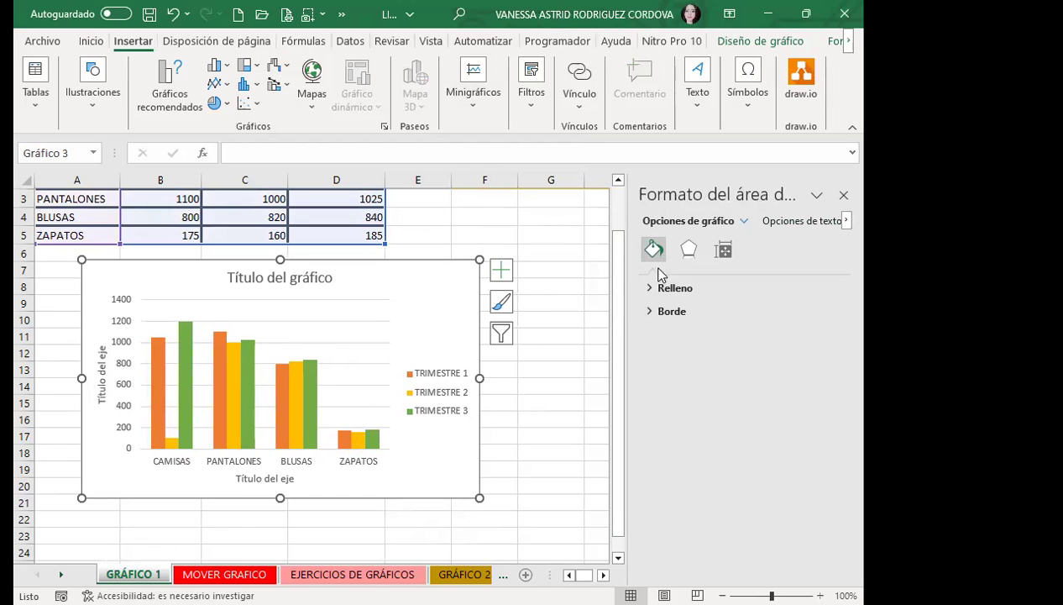
{"action": "left_click", "coordinate": [647, 290]}
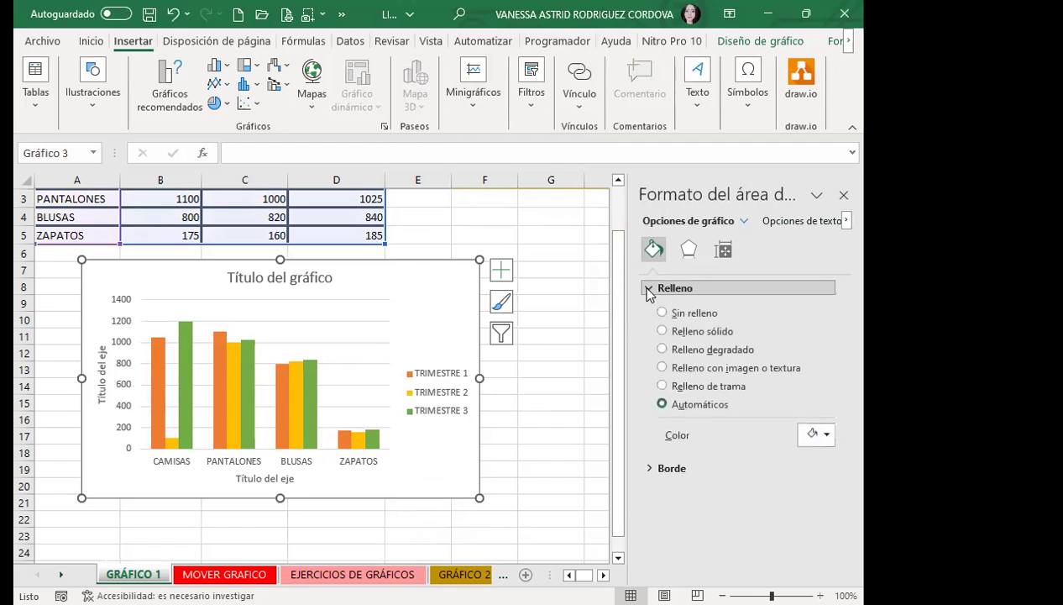
{"action": "left_click", "coordinate": [662, 350]}
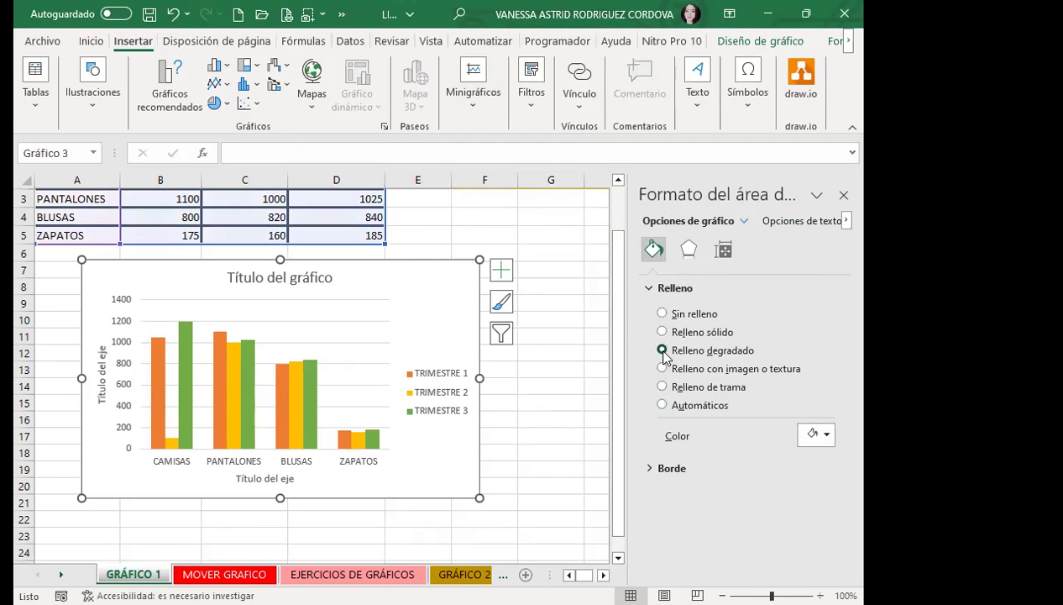
{"action": "scroll", "coordinate": [816, 443], "scroll_direction": "down", "scroll_amount": 3}
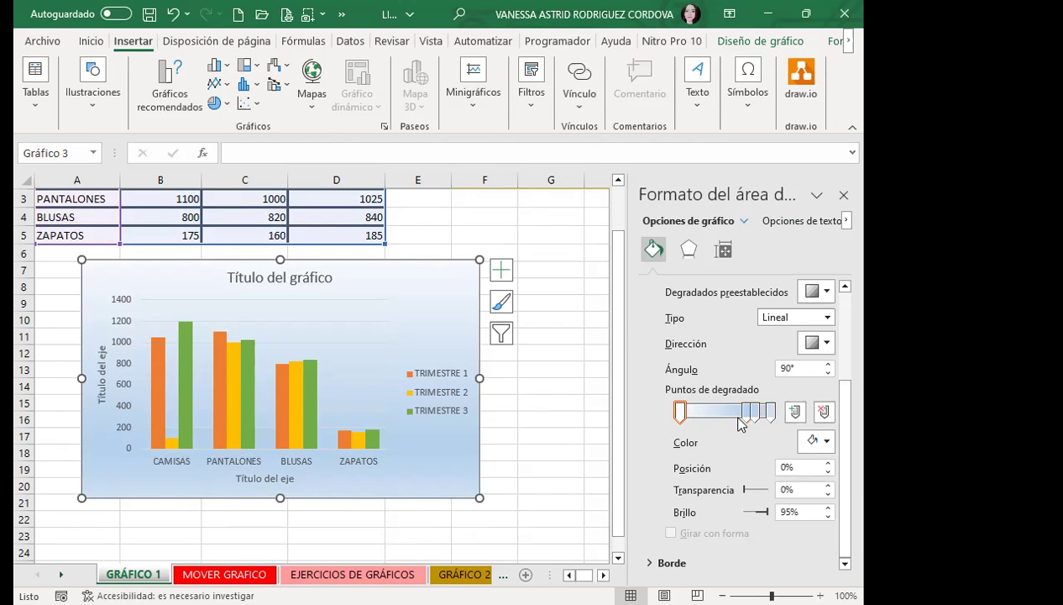
{"action": "left_click", "coordinate": [828, 452]}
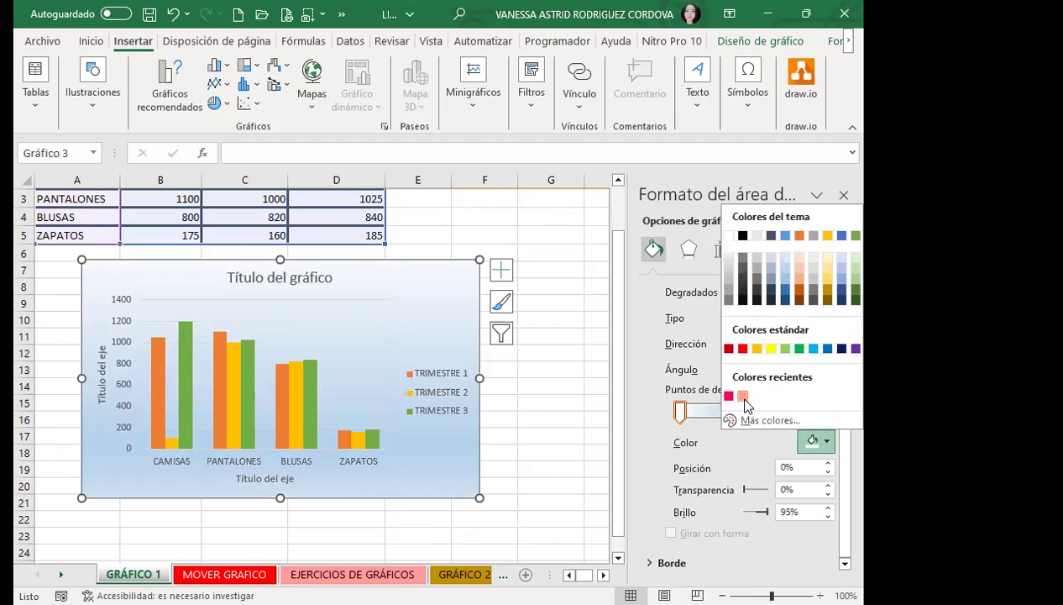
{"action": "left_click", "coordinate": [744, 397]}
{"action": "left_click", "coordinate": [755, 410]}
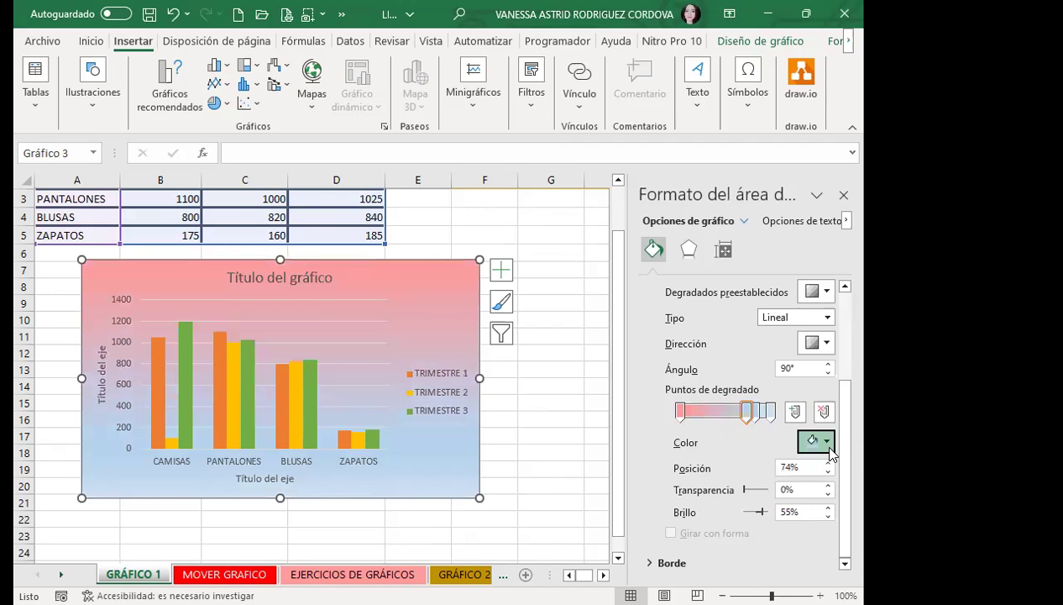
Make the 74% gradient stop green and the 100% bottom stop pink
{"action": "left_click", "coordinate": [827, 441]}
{"action": "left_click", "coordinate": [799, 349]}
{"action": "left_click", "coordinate": [770, 411]}
{"action": "left_click", "coordinate": [827, 441]}
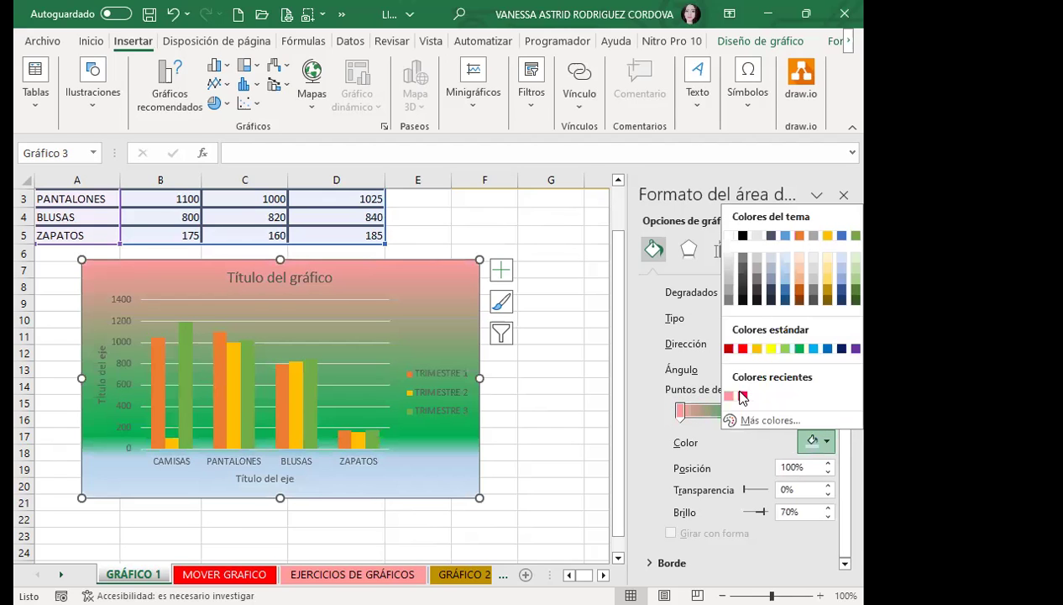
{"action": "left_click", "coordinate": [743, 396]}
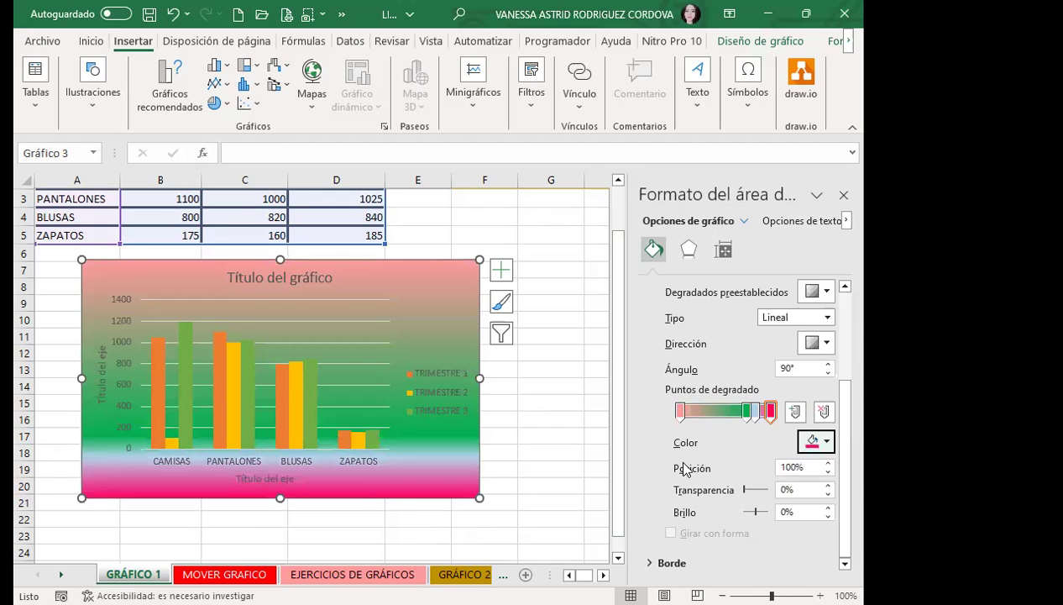
Rearrange the gradient stops (green at 72%, pink at 37%, extras removed) and close the pane
{"action": "mouse_move", "coordinate": [744, 411]}
{"action": "left_mouse_down"}
{"action": "mouse_move", "coordinate": [727, 411]}
{"action": "mouse_move", "coordinate": [745, 412]}
{"action": "left_mouse_up"}
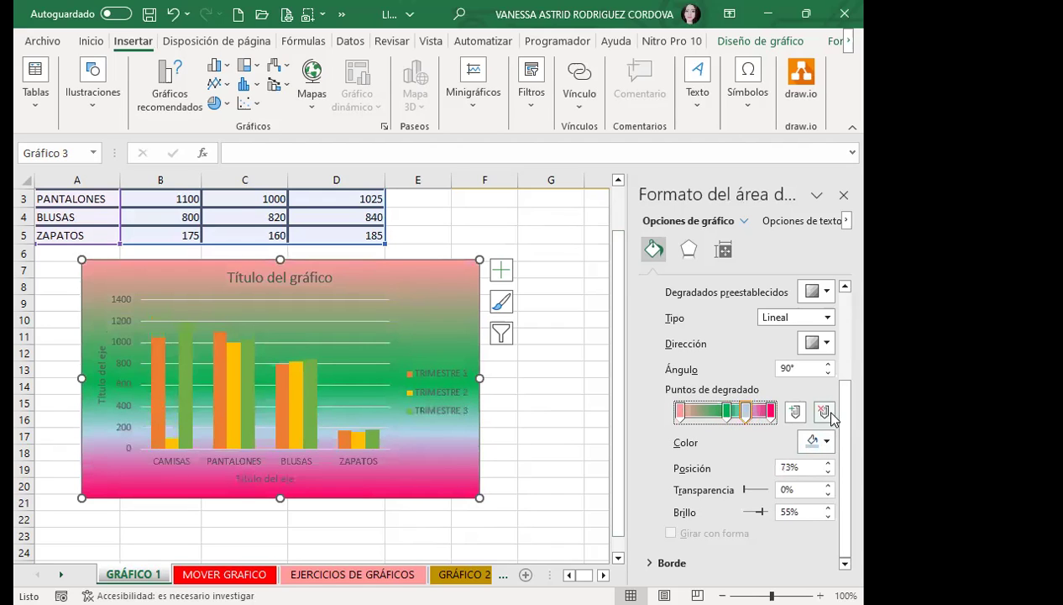
{"action": "left_click", "coordinate": [824, 412]}
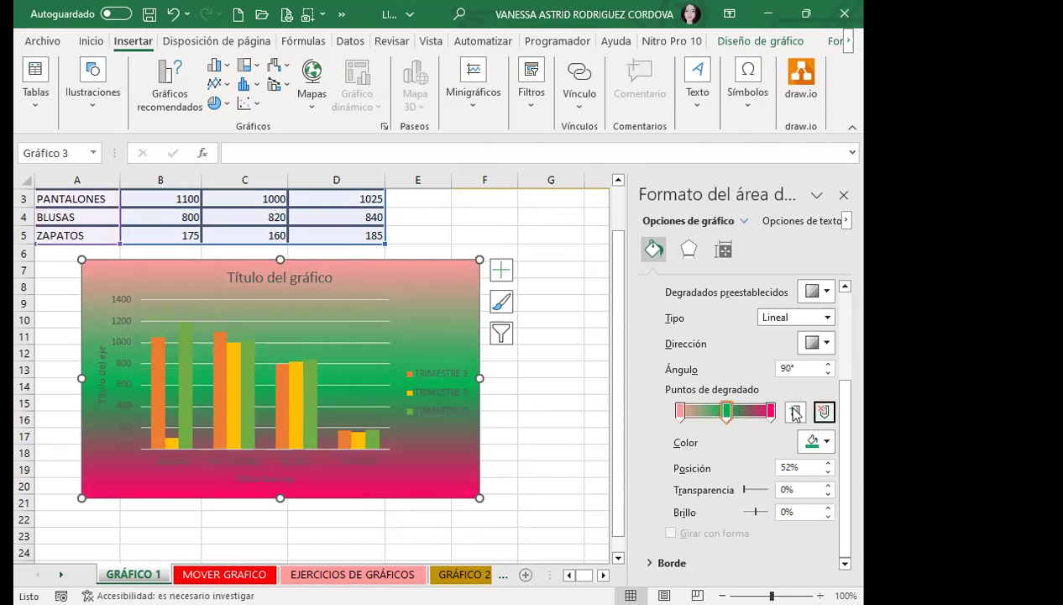
{"action": "left_click_drag", "start_coordinate": [717, 410], "coordinate": [746, 413]}
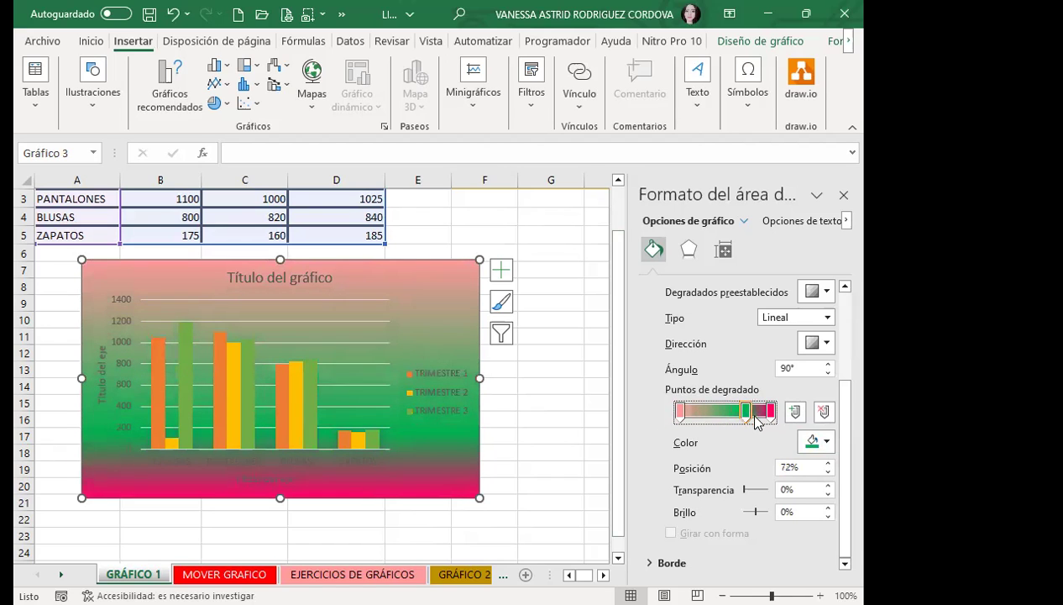
{"action": "left_click_drag", "start_coordinate": [680, 412], "coordinate": [712, 411]}
{"action": "left_click", "coordinate": [691, 411]}
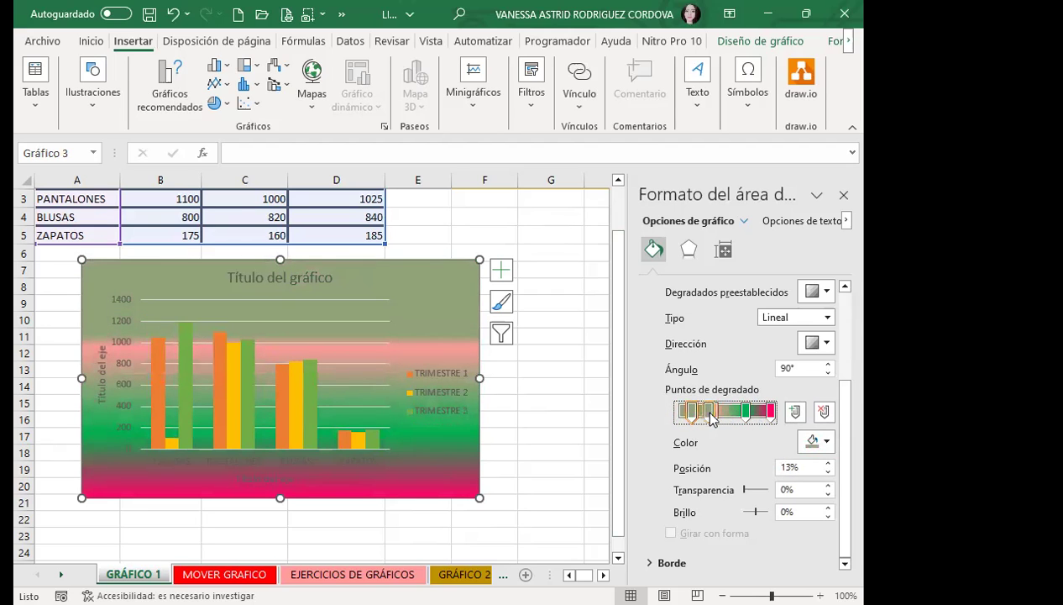
{"action": "left_click", "coordinate": [824, 411]}
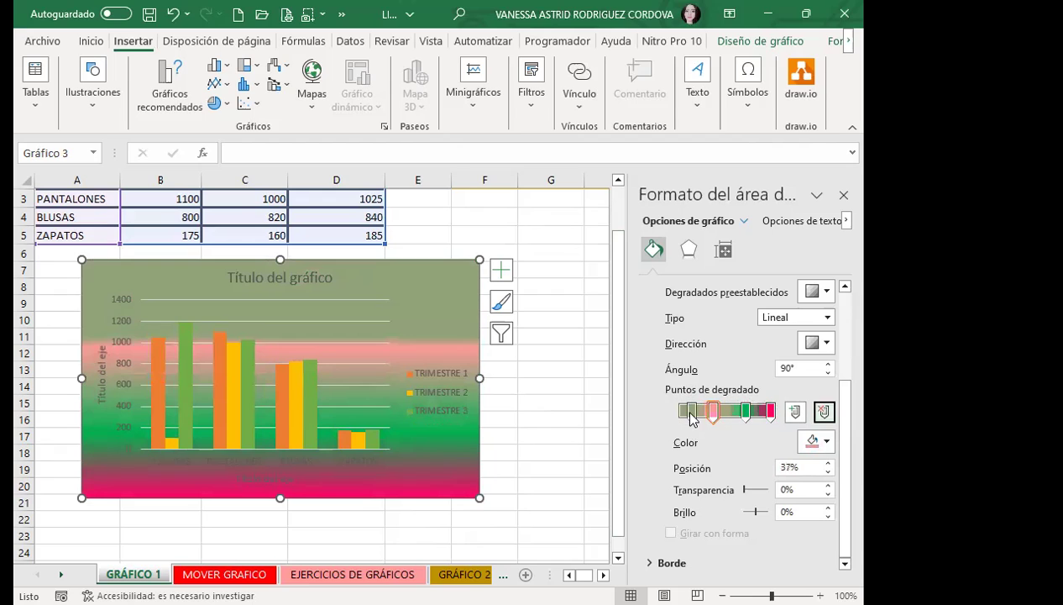
{"action": "left_click", "coordinate": [826, 413]}
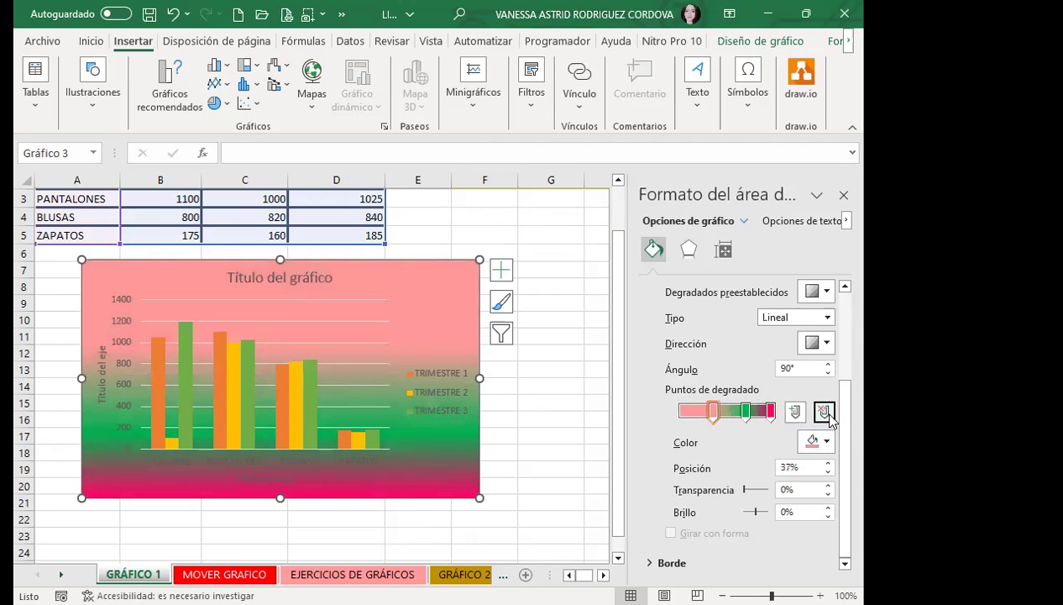
{"action": "left_click", "coordinate": [724, 414]}
{"action": "left_click", "coordinate": [763, 418]}
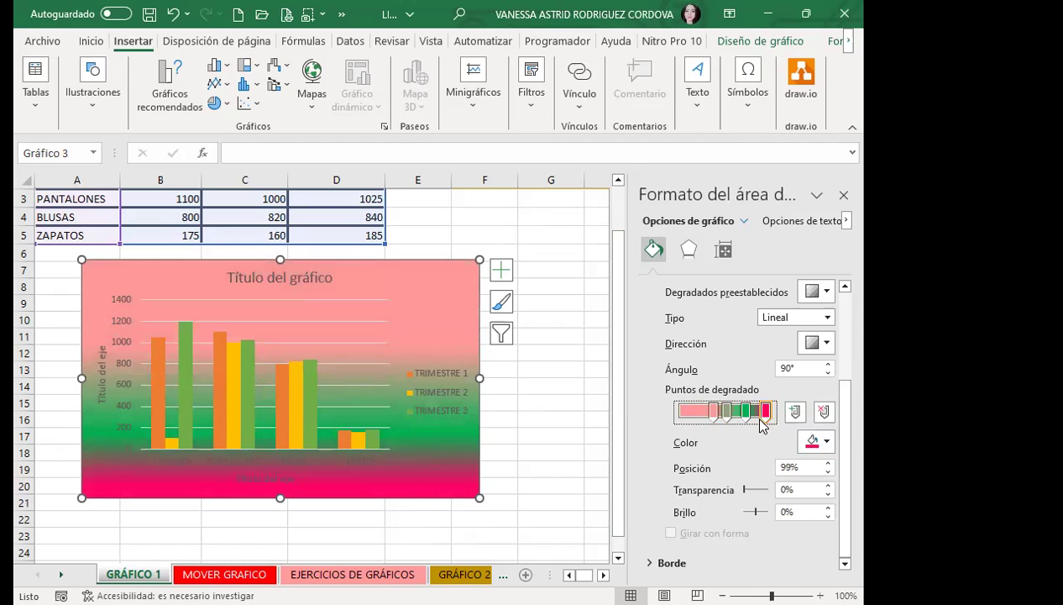
{"action": "left_click", "coordinate": [843, 196]}
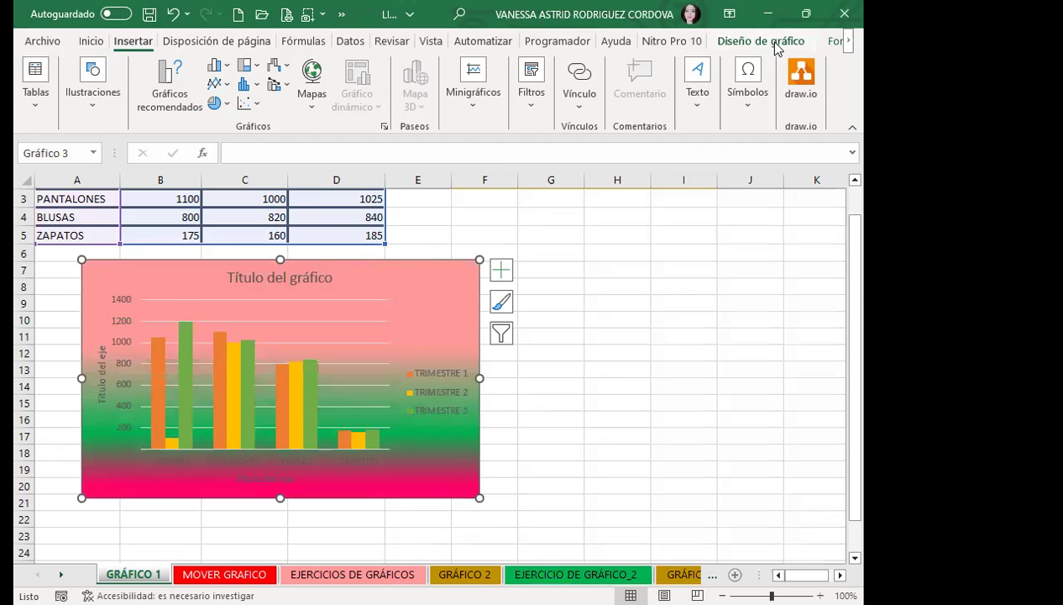
Replace the 'Título del gráfico' chart title with EJERCICIO, removing the stray P
{"action": "left_click", "coordinate": [777, 44]}
{"action": "left_click", "coordinate": [849, 40]}
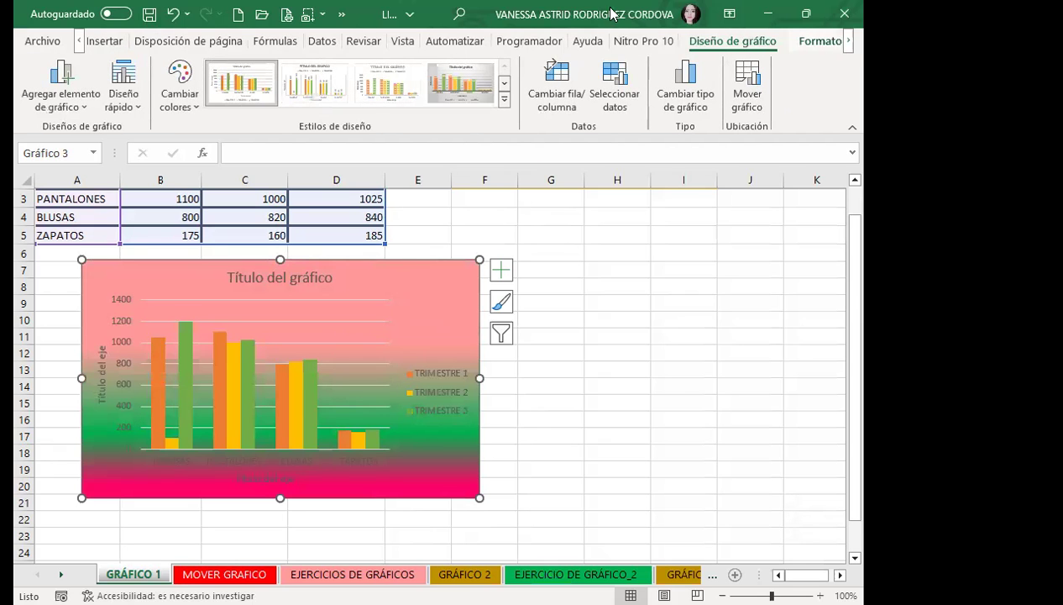
{"action": "left_click", "coordinate": [821, 41]}
{"action": "left_click", "coordinate": [269, 278]}
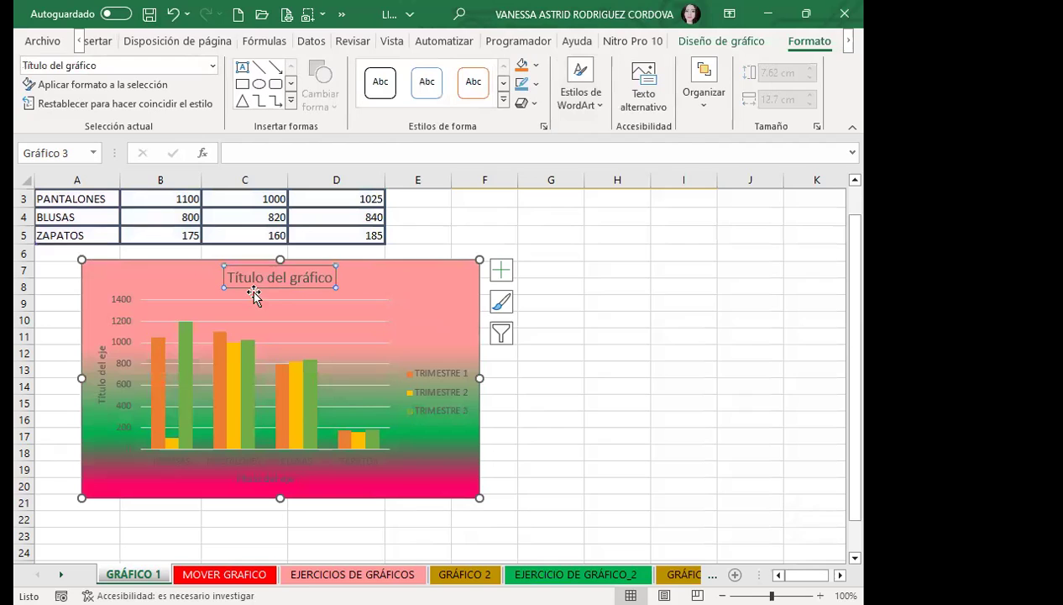
{"action": "left_click", "coordinate": [270, 275]}
{"action": "triple_click", "coordinate": [271, 278]}
{"action": "type", "text": "EJERCICI"}
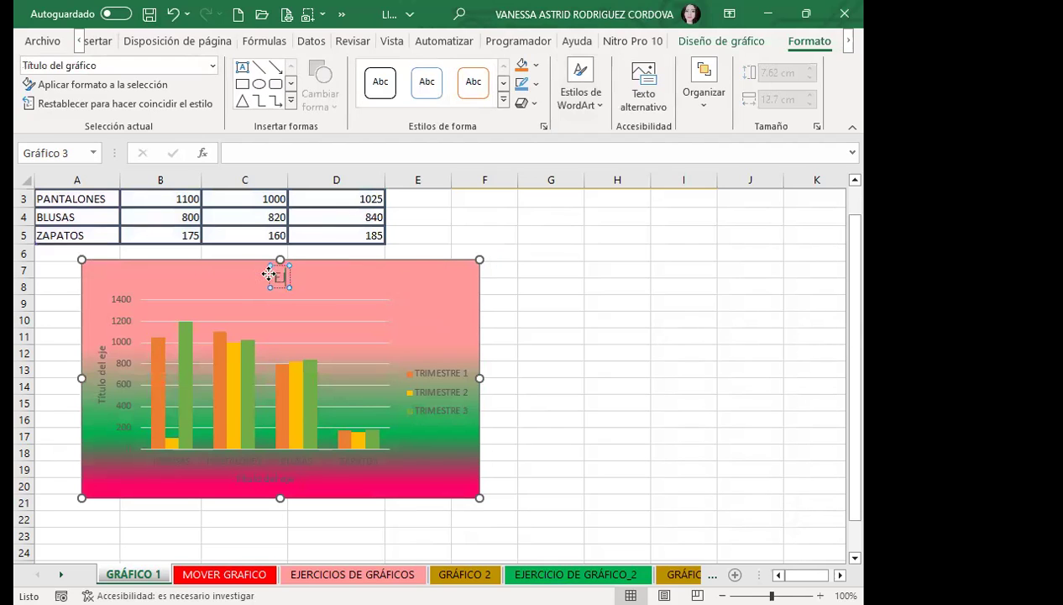
{"action": "type", "text": "OP"}
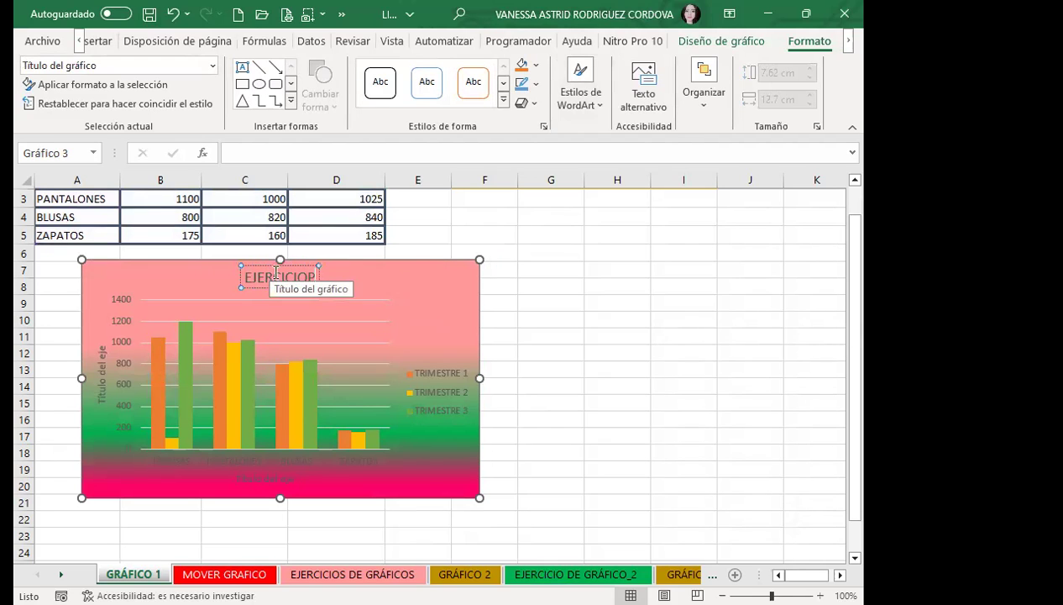
{"action": "key", "text": "BackSpace"}
Apply a WordArt style to the EJERCICIO title text
{"action": "left_click", "coordinate": [586, 113]}
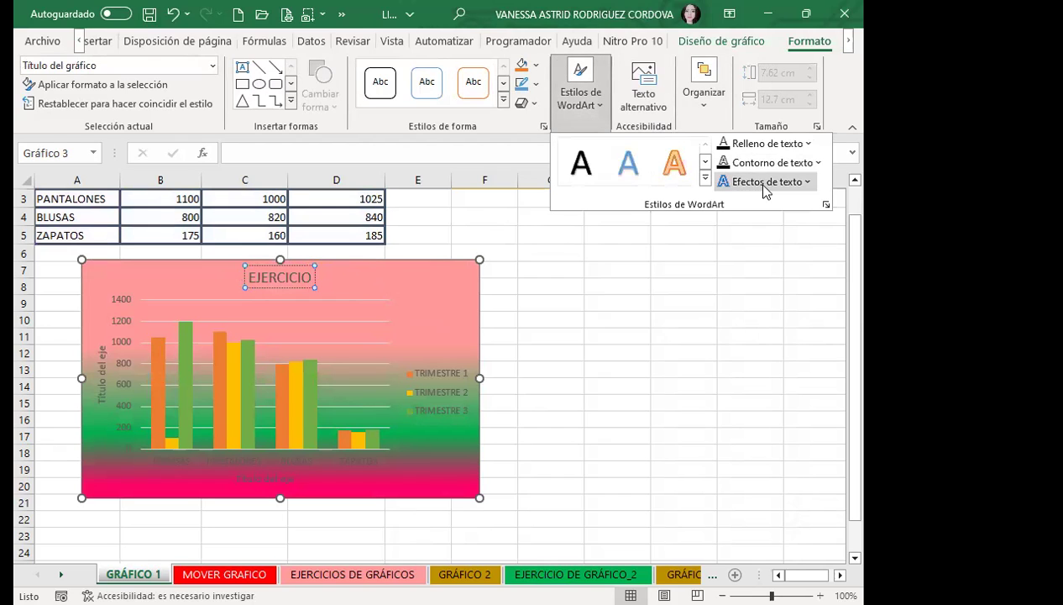
{"action": "left_click", "coordinate": [706, 179]}
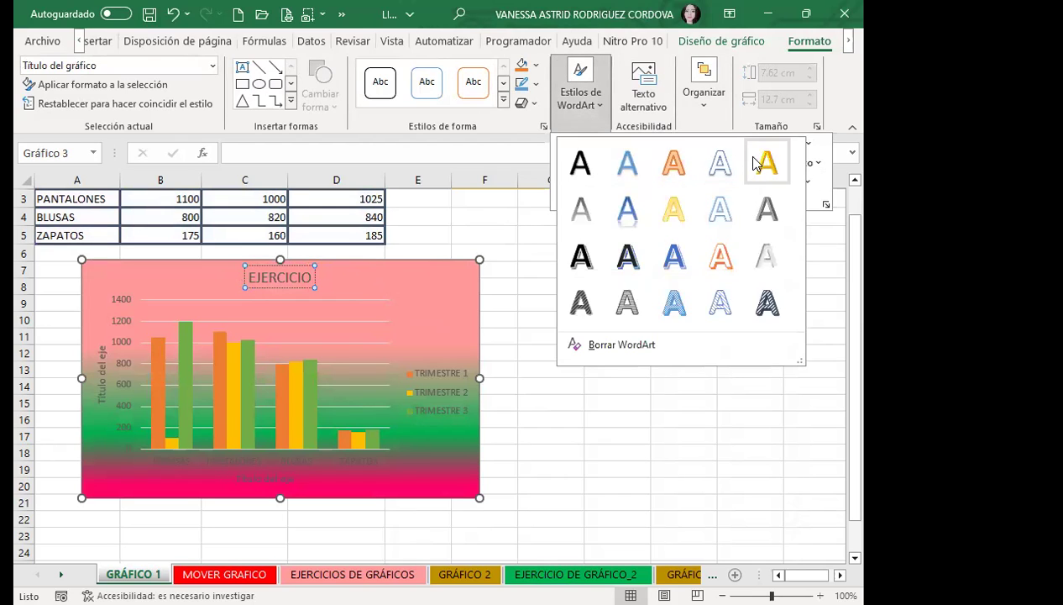
{"action": "left_click", "coordinate": [755, 163]}
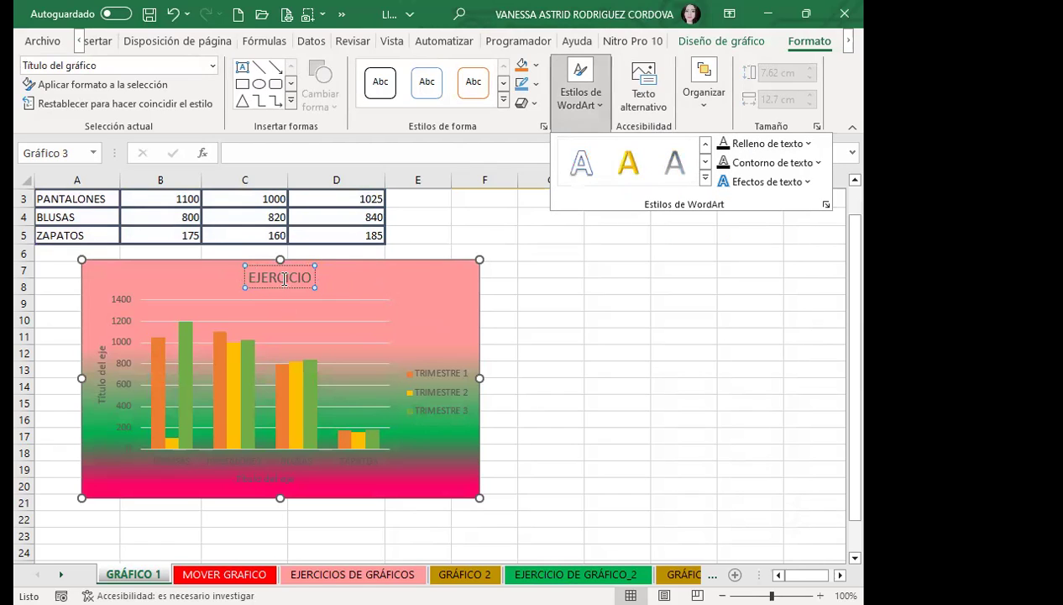
{"action": "left_click_drag", "start_coordinate": [249, 278], "coordinate": [322, 277]}
{"action": "left_click", "coordinate": [587, 108]}
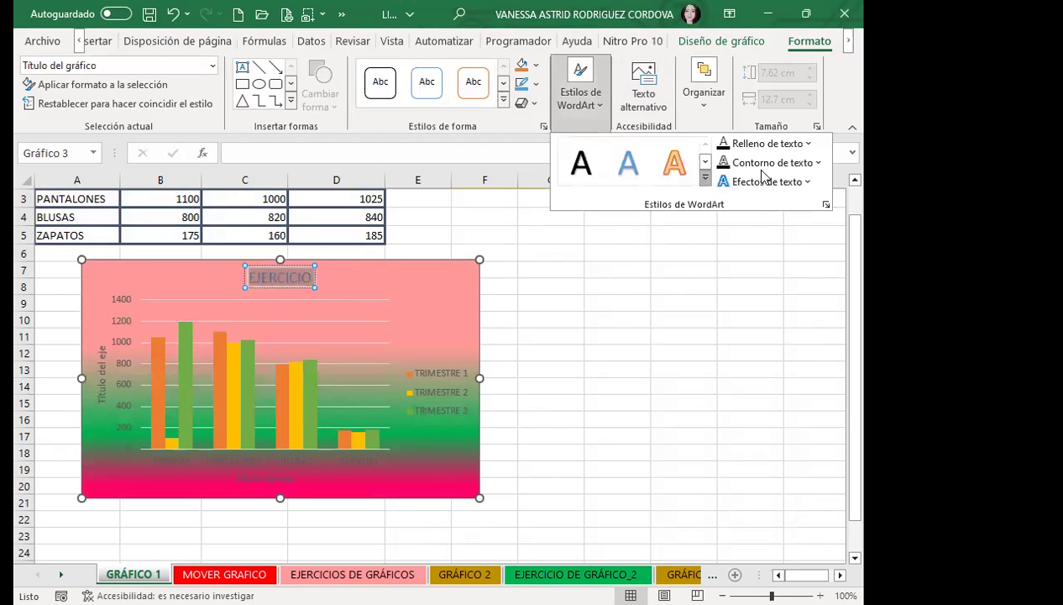
{"action": "left_click", "coordinate": [756, 167]}
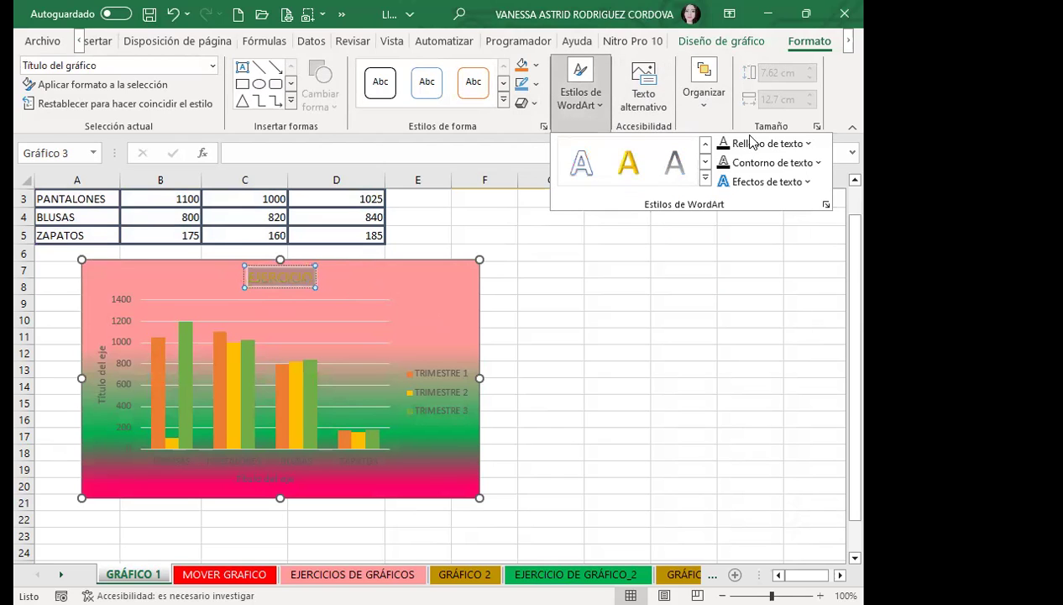
Give the title a pink text fill, a yellow outline and a glow text effect
{"action": "left_click", "coordinate": [808, 150]}
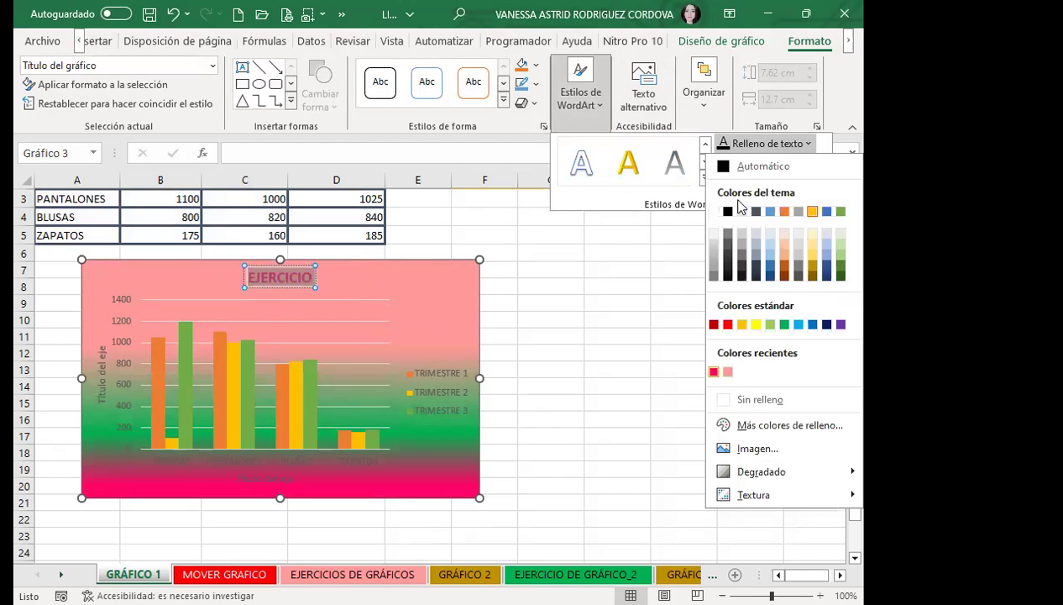
{"action": "key", "text": "Escape"}
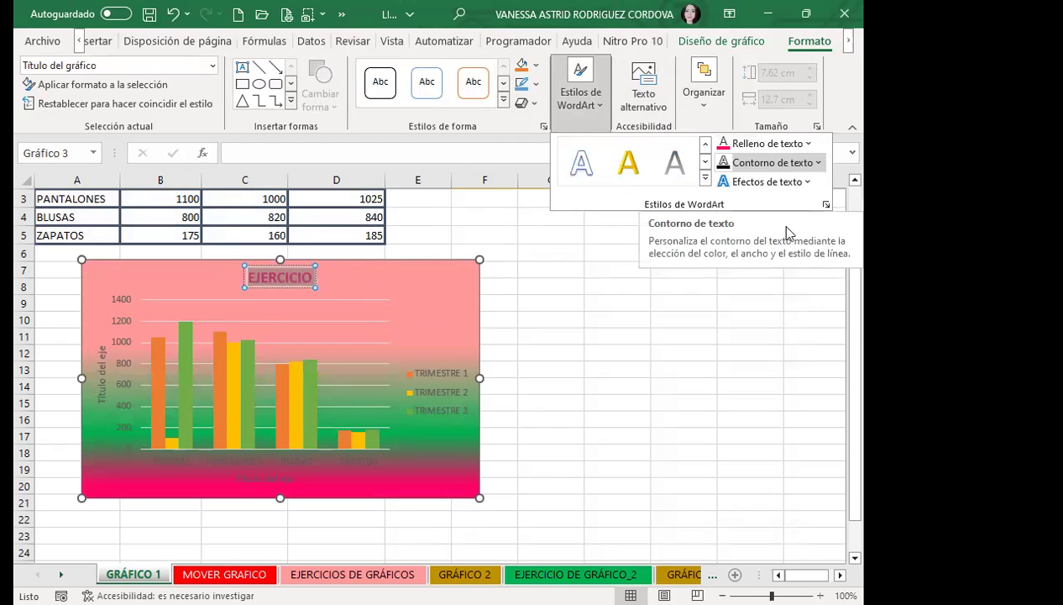
{"action": "key", "text": "Return"}
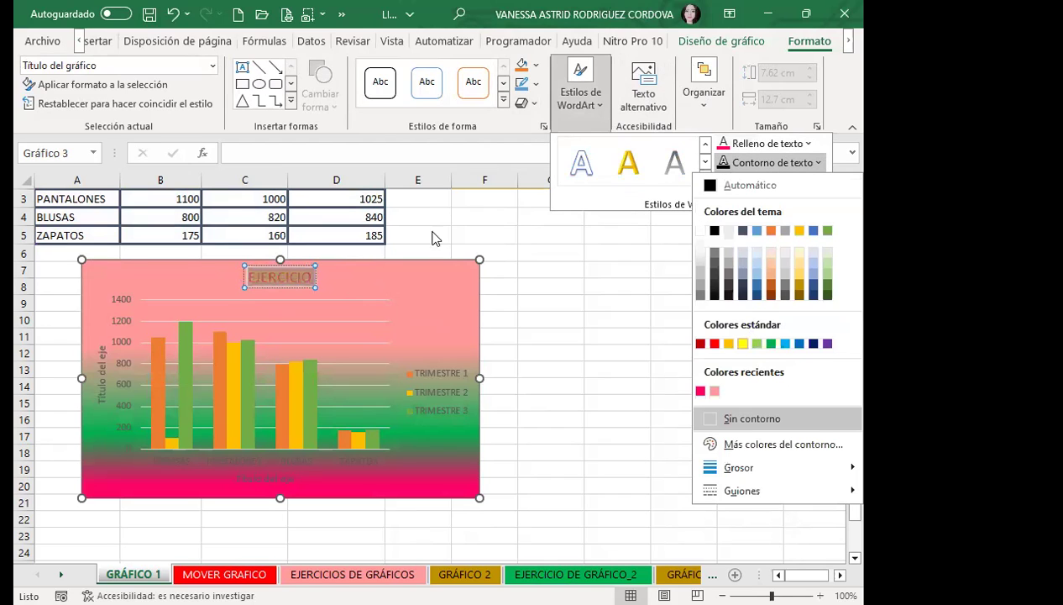
{"action": "key", "text": "Escape"}
{"action": "left_click", "coordinate": [766, 184]}
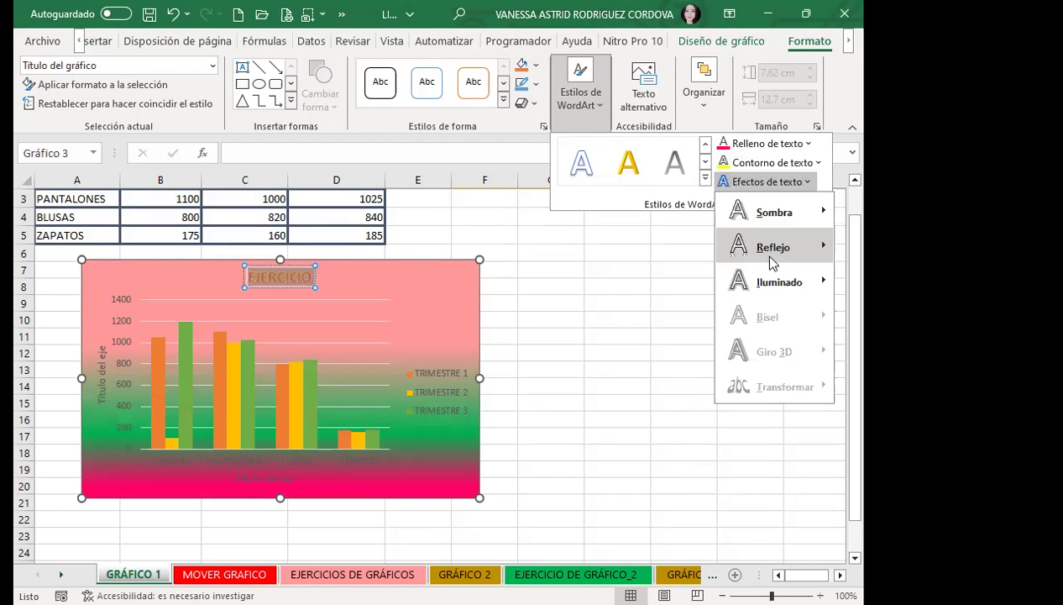
{"action": "mouse_move", "coordinate": [772, 260]}
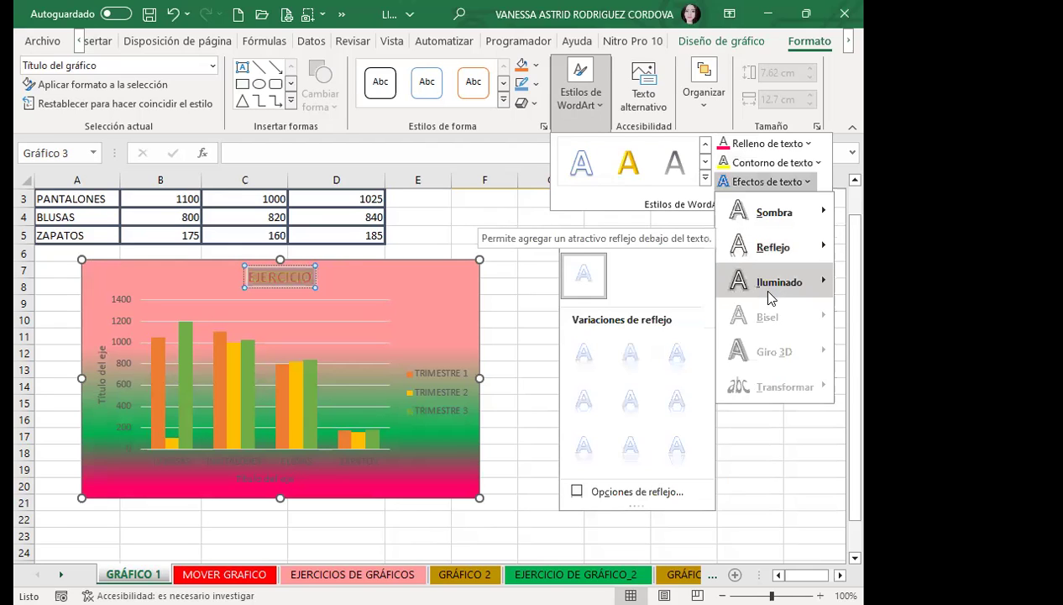
{"action": "mouse_move", "coordinate": [769, 282]}
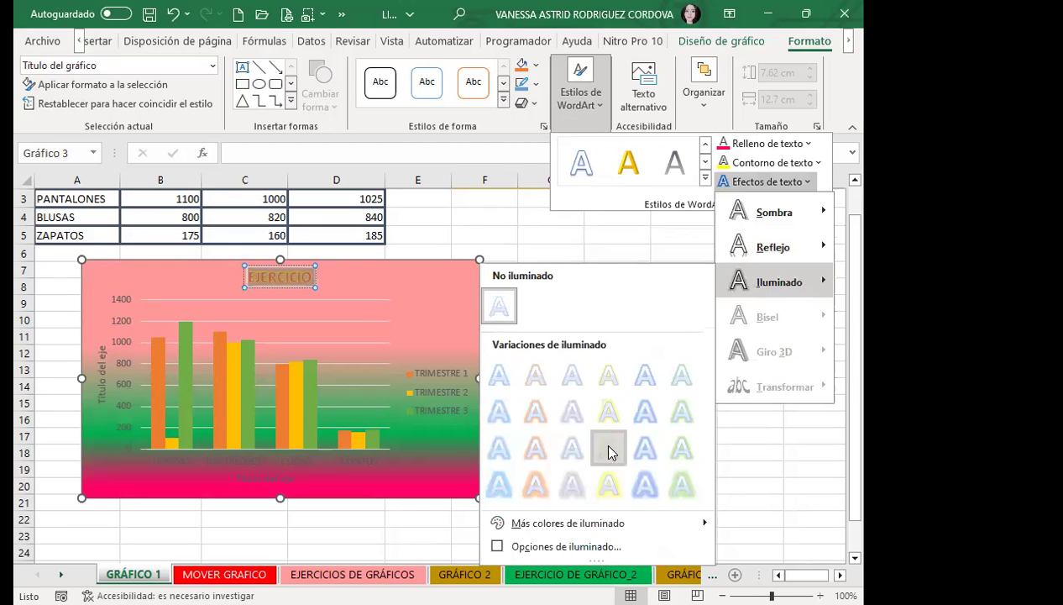
{"action": "left_click", "coordinate": [607, 441]}
{"action": "left_click", "coordinate": [752, 181]}
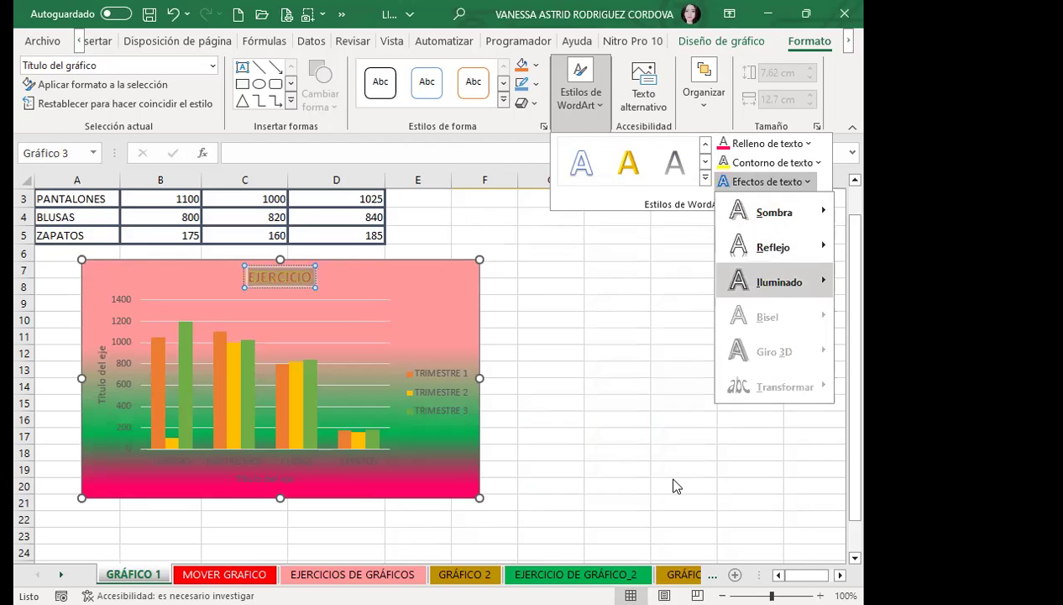
Enlarge the EJERCICIO title to 24 pt and drag the chart larger
{"action": "left_click", "coordinate": [91, 40]}
{"action": "left_click", "coordinate": [89, 40]}
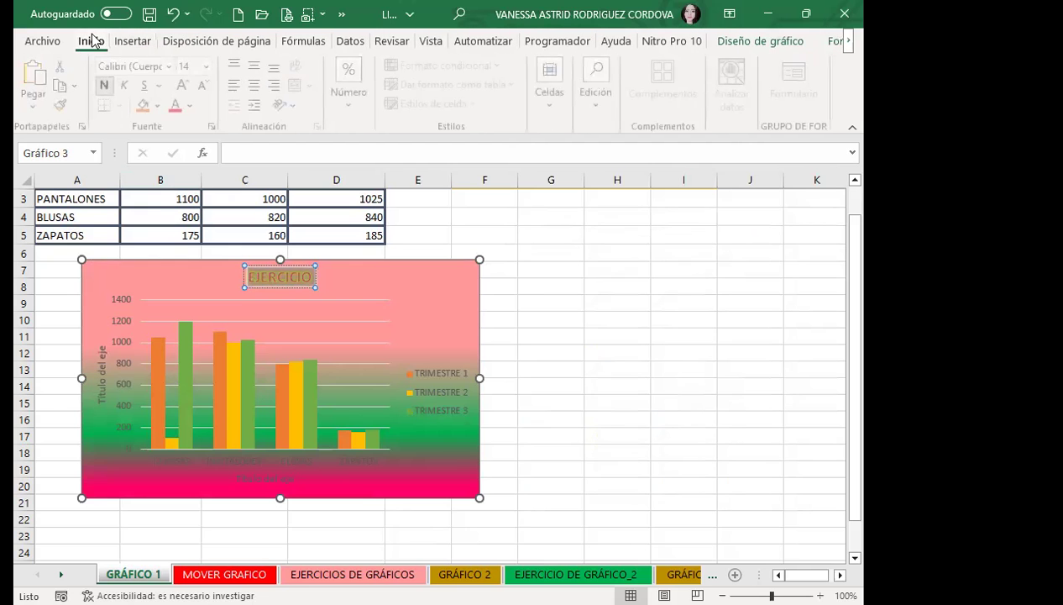
{"action": "double_click", "coordinate": [89, 40]}
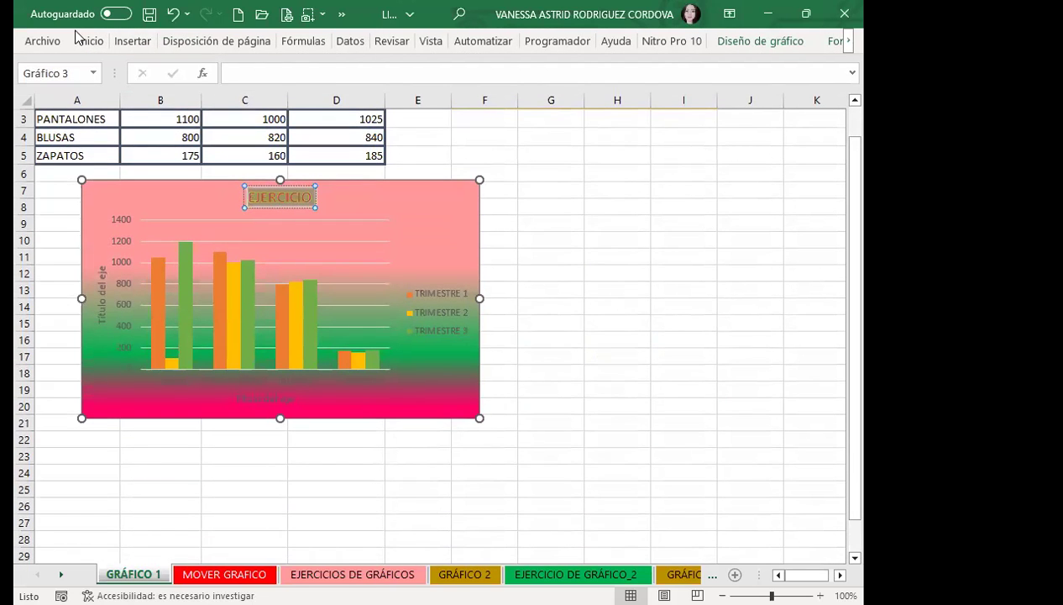
{"action": "left_click", "coordinate": [90, 42]}
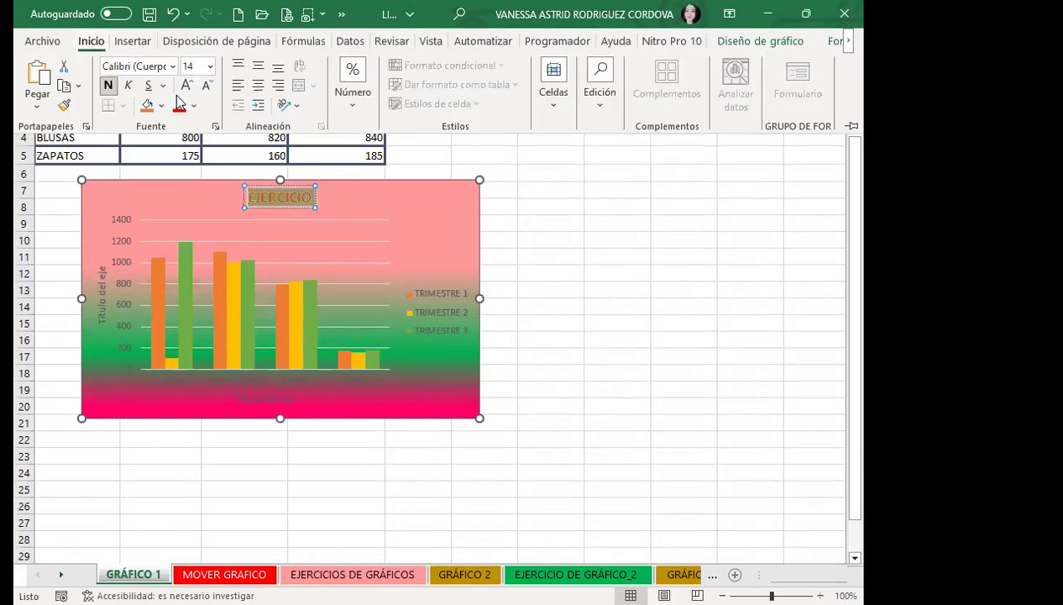
{"action": "left_click", "coordinate": [186, 85]}
{"action": "left_click", "coordinate": [187, 85]}
{"action": "left_click", "coordinate": [186, 84]}
{"action": "left_click", "coordinate": [186, 85]}
{"action": "left_click", "coordinate": [186, 85]}
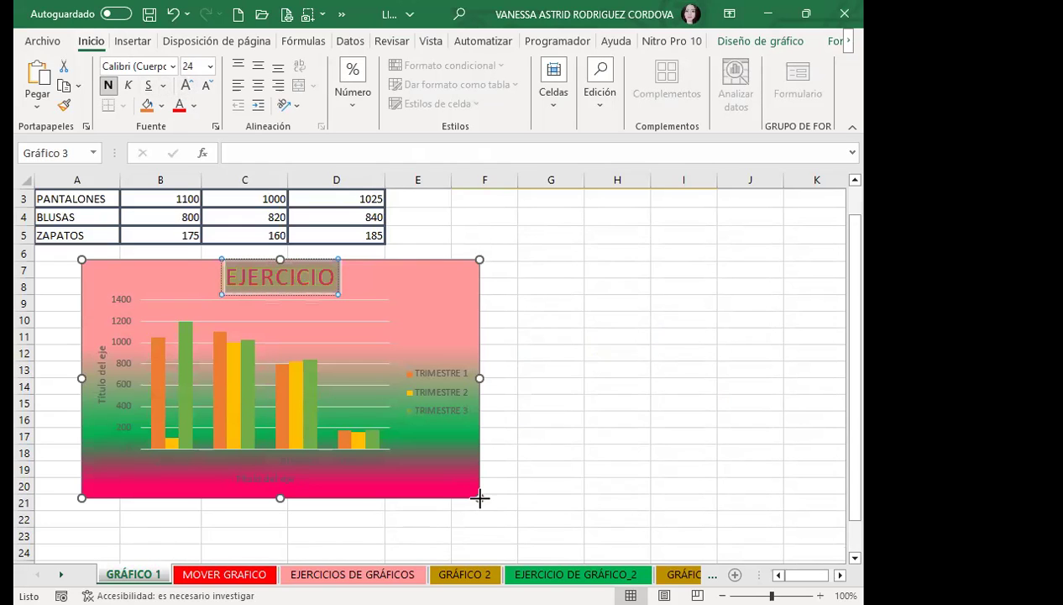
{"action": "left_click_drag", "start_coordinate": [480, 498], "coordinate": [486, 528]}
Make the chart legend text black, bold and larger
{"action": "left_click", "coordinate": [445, 420]}
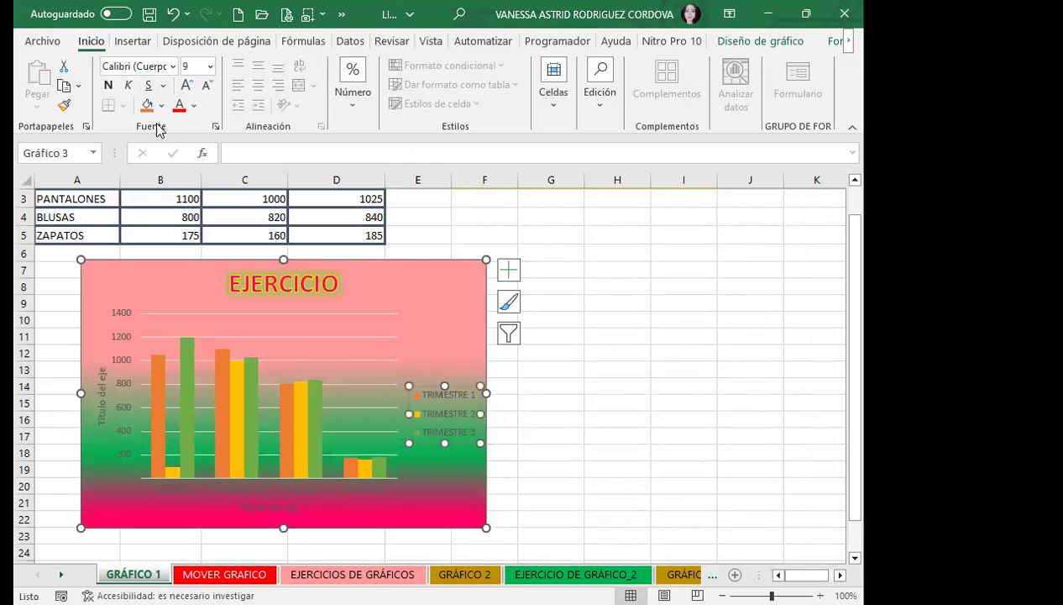
{"action": "left_click", "coordinate": [194, 105]}
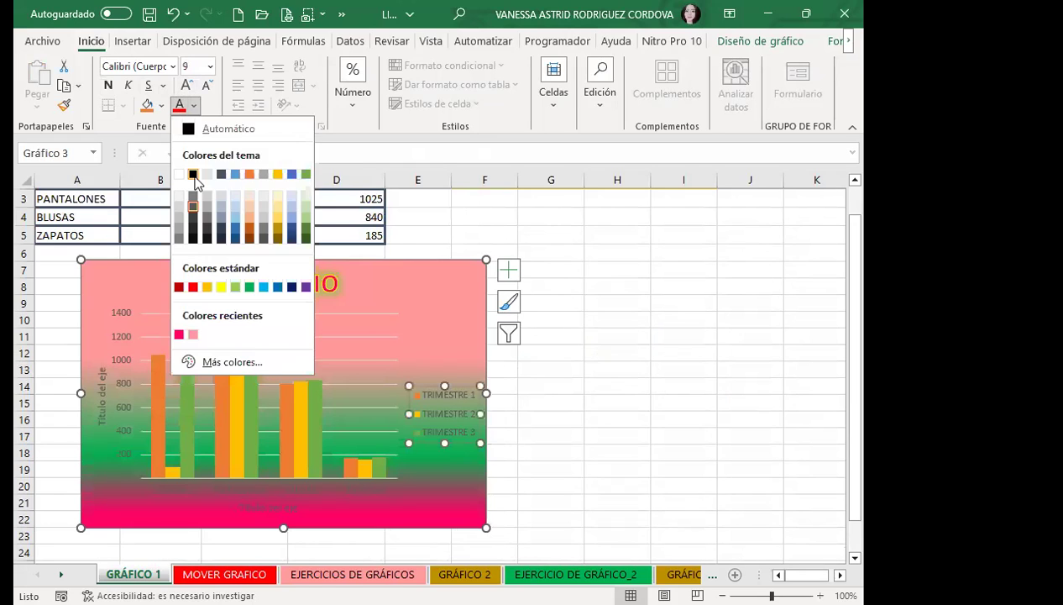
{"action": "left_click", "coordinate": [107, 84]}
{"action": "left_click", "coordinate": [186, 85]}
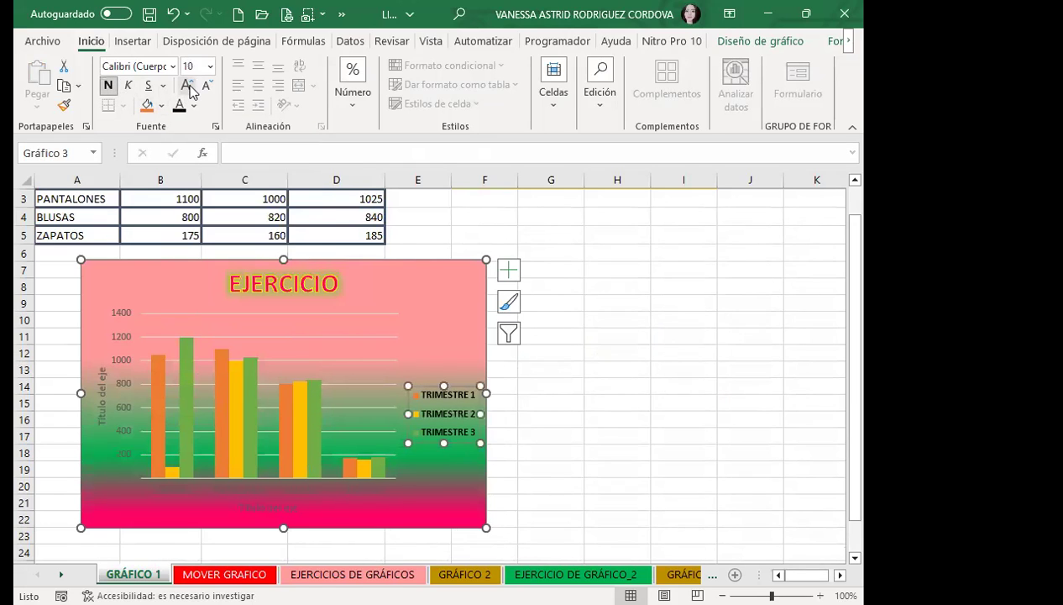
{"action": "left_click", "coordinate": [186, 85]}
{"action": "left_click", "coordinate": [188, 86]}
Make the category and value axis labels black, bold and larger
{"action": "left_click", "coordinate": [200, 485]}
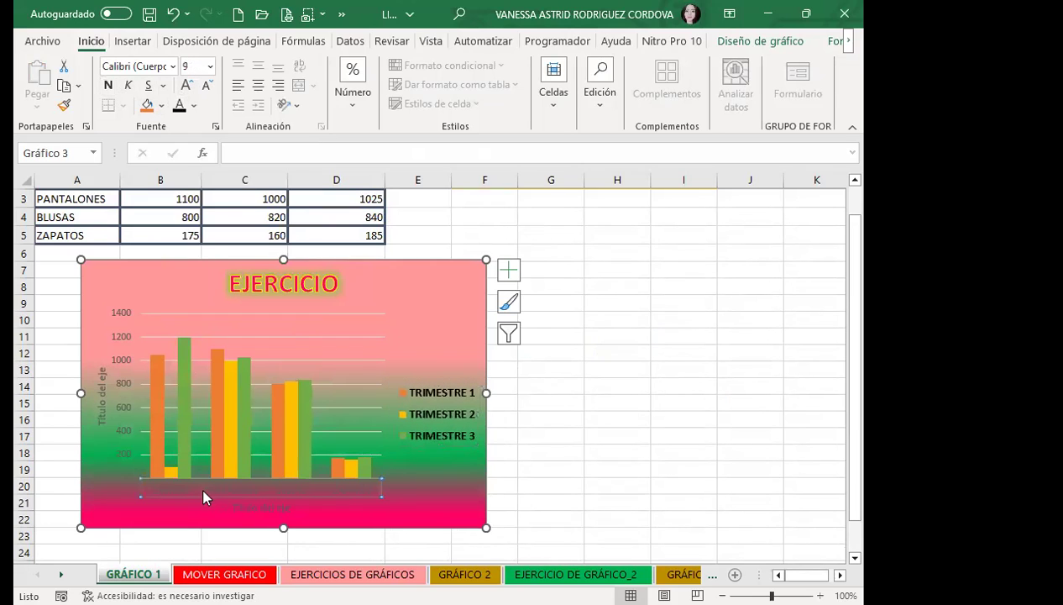
{"action": "left_click", "coordinate": [178, 106]}
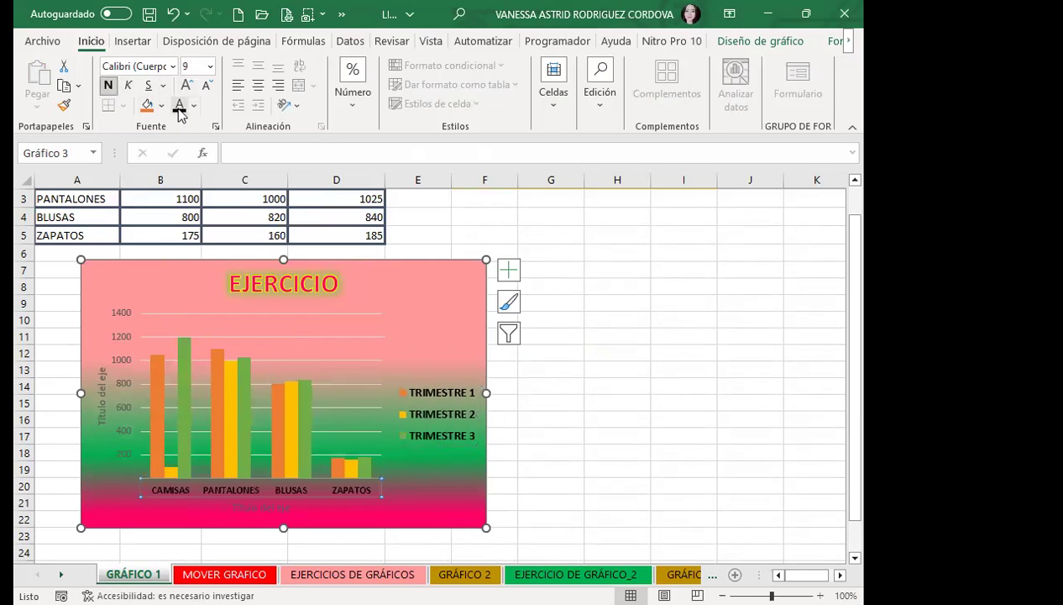
{"action": "left_click", "coordinate": [187, 85]}
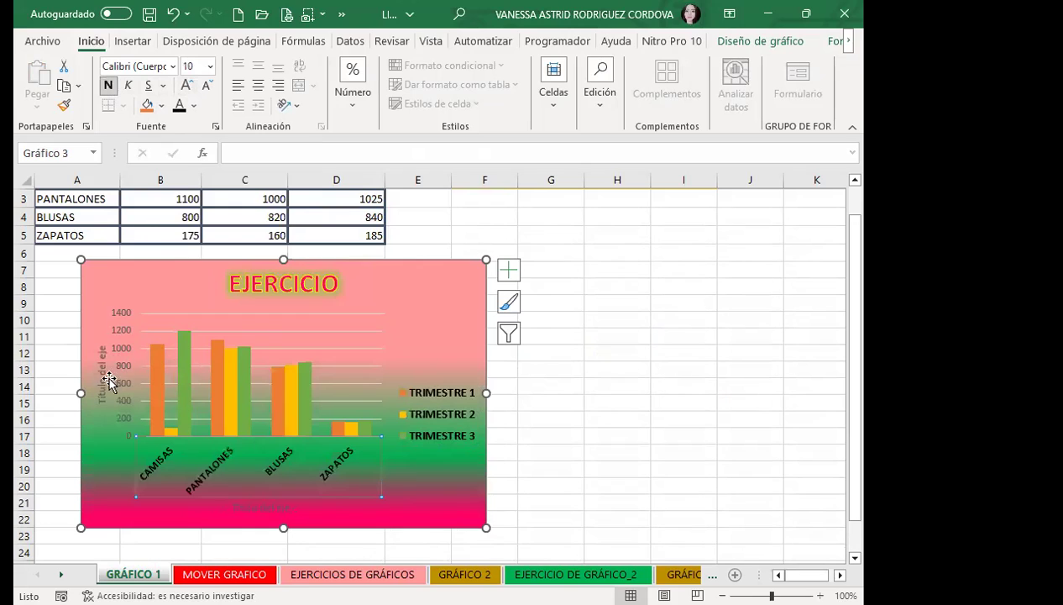
{"action": "left_click", "coordinate": [126, 370]}
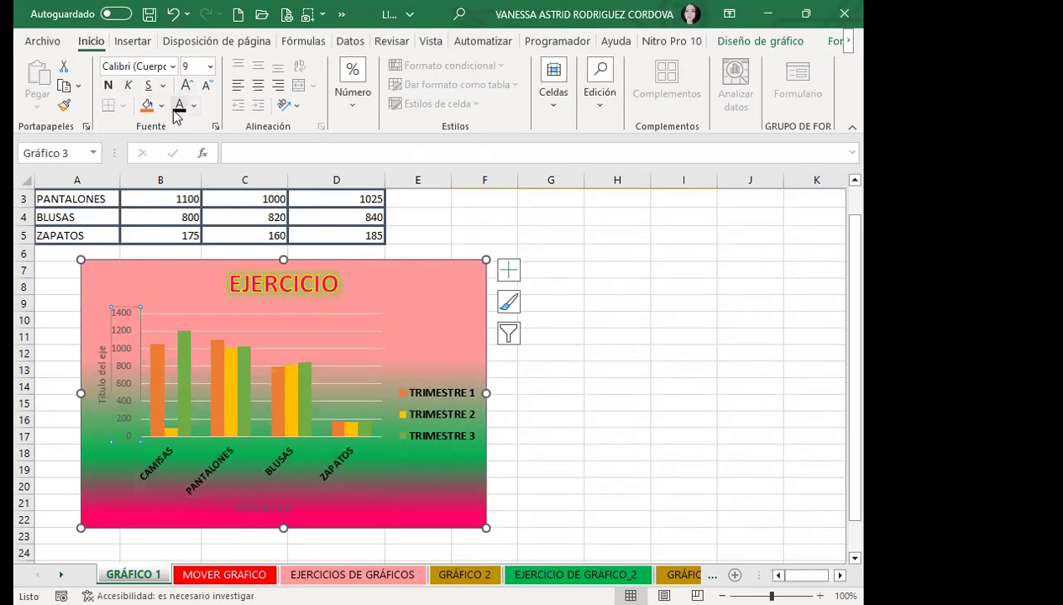
{"action": "left_click", "coordinate": [101, 89]}
{"action": "left_click", "coordinate": [102, 391]}
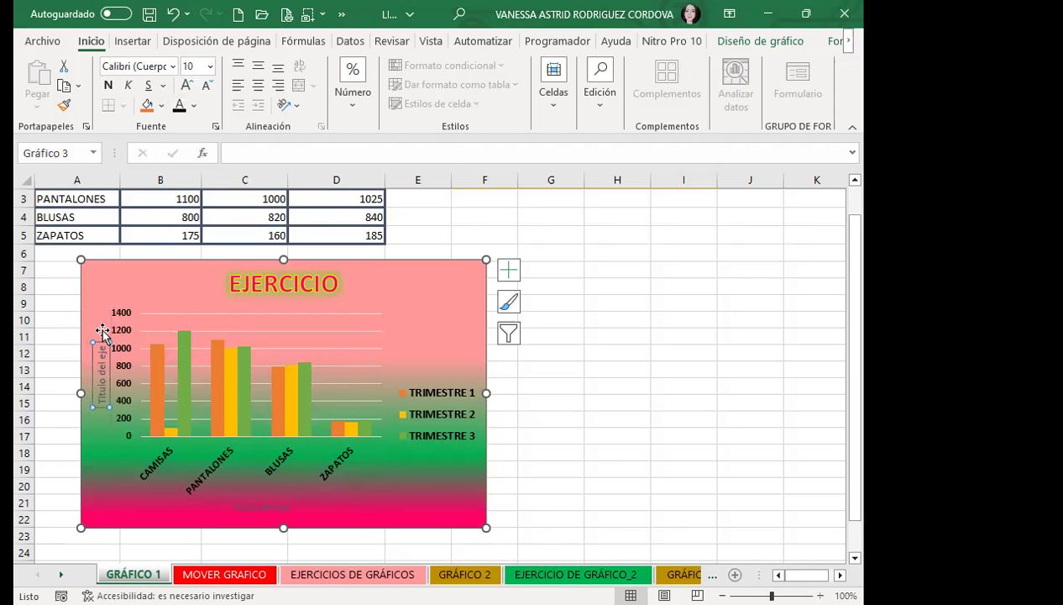
Title the vertical axis TRIMESTRES
{"action": "scroll", "coordinate": [102, 332], "scroll_direction": "up", "scroll_amount": 1}
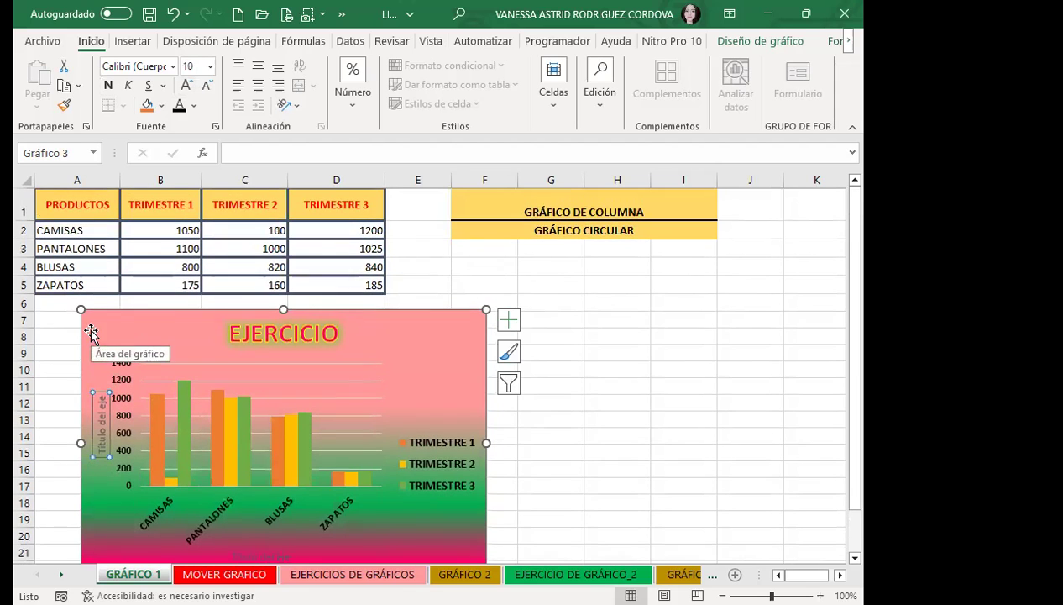
{"action": "left_click", "coordinate": [102, 403]}
{"action": "left_click_drag", "start_coordinate": [102, 403], "coordinate": [101, 413]}
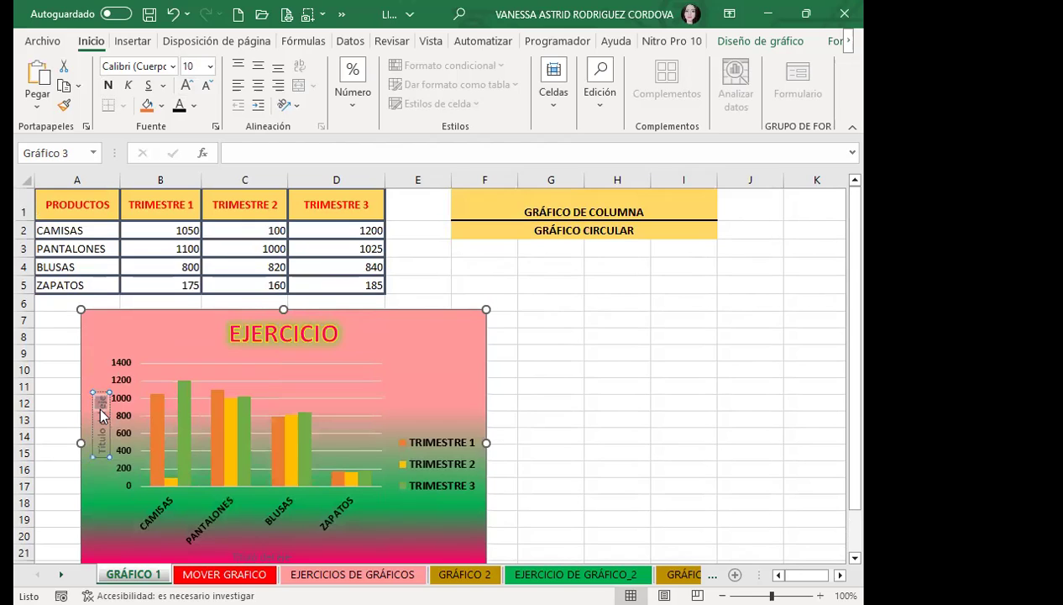
{"action": "type", "text": "TRIMESTRE"}
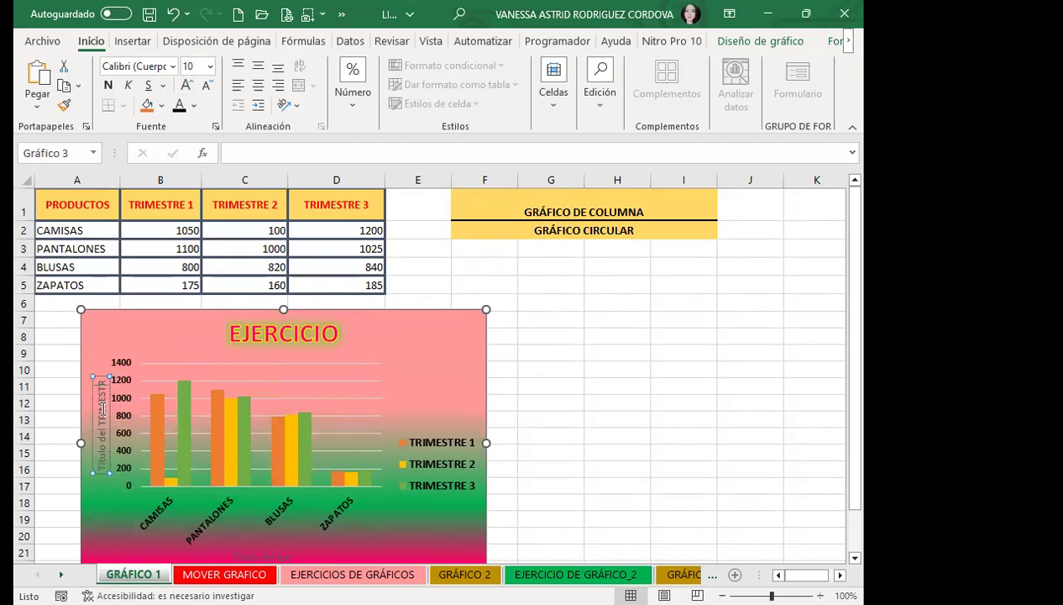
{"action": "key", "text": "BackSpace"}
{"action": "key", "text": "BackSpace"}
{"action": "key", "text": "BackSpace"}
{"action": "key", "text": "BackSpace"}
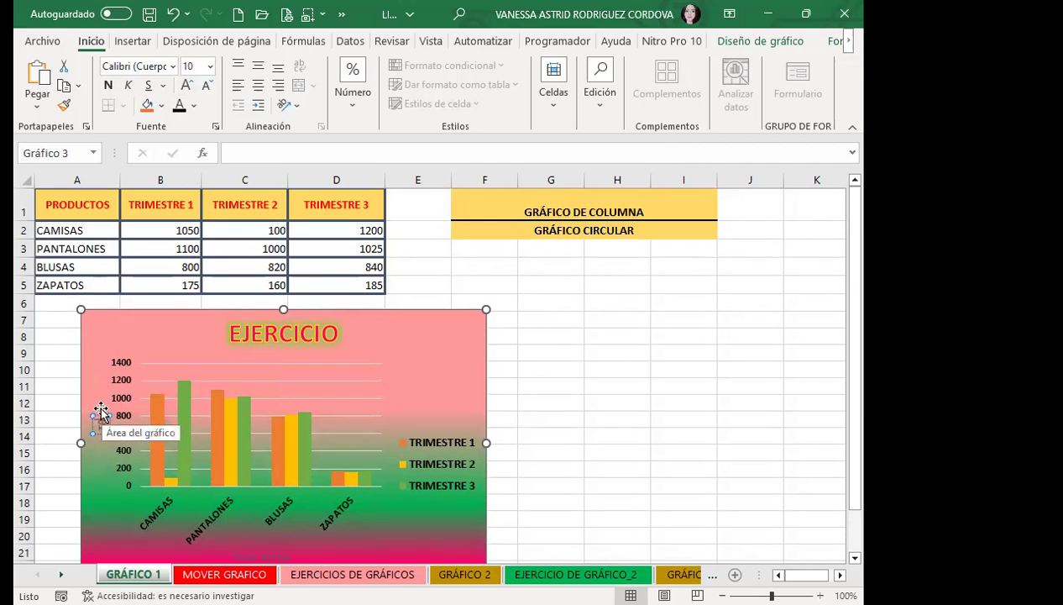
{"action": "type", "text": "TRIMESTRE"}
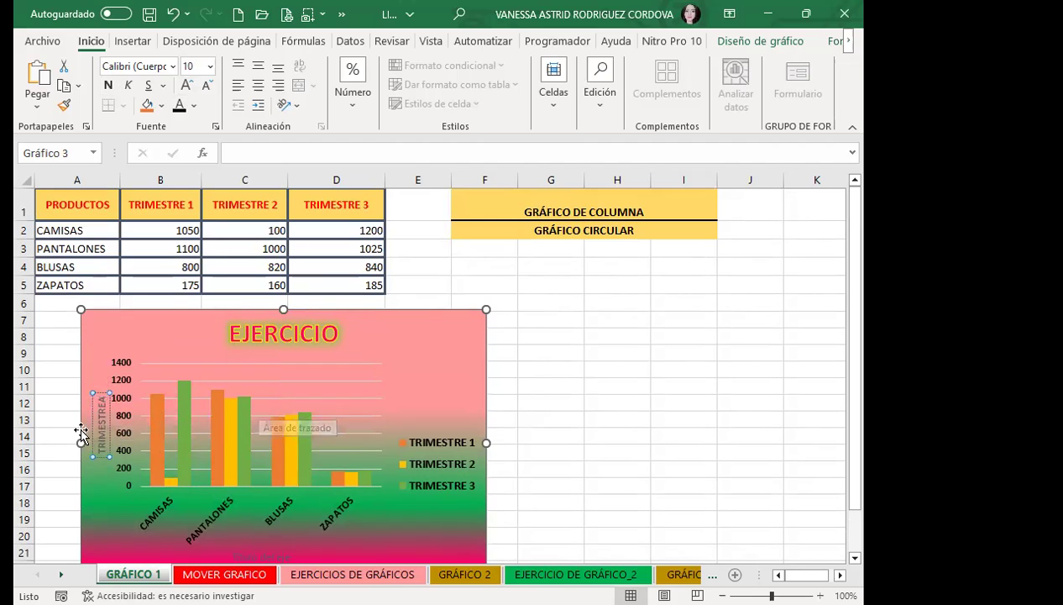
{"action": "type", "text": "S"}
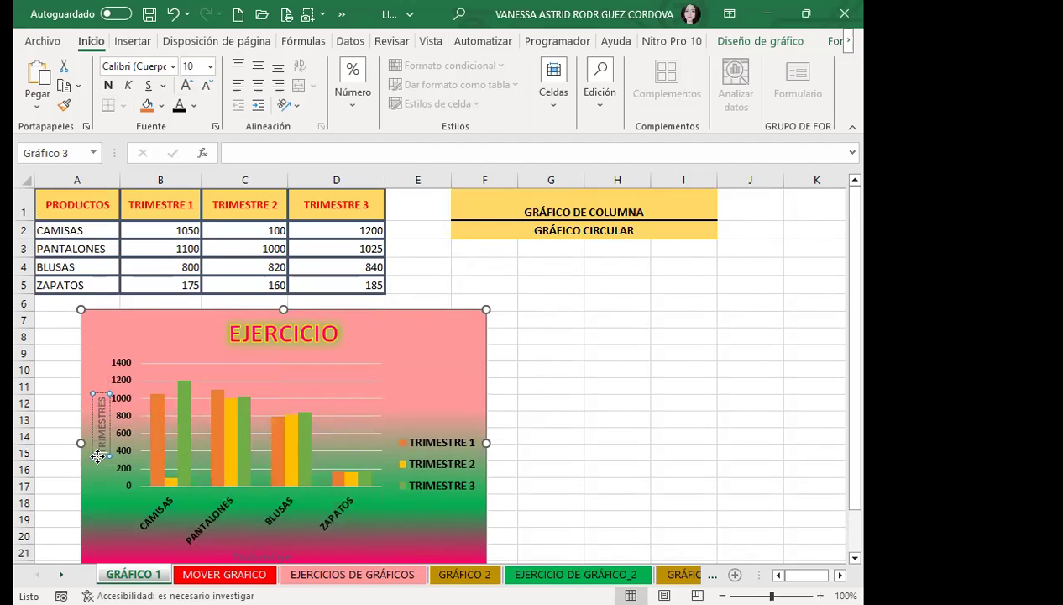
{"action": "left_click", "coordinate": [98, 456]}
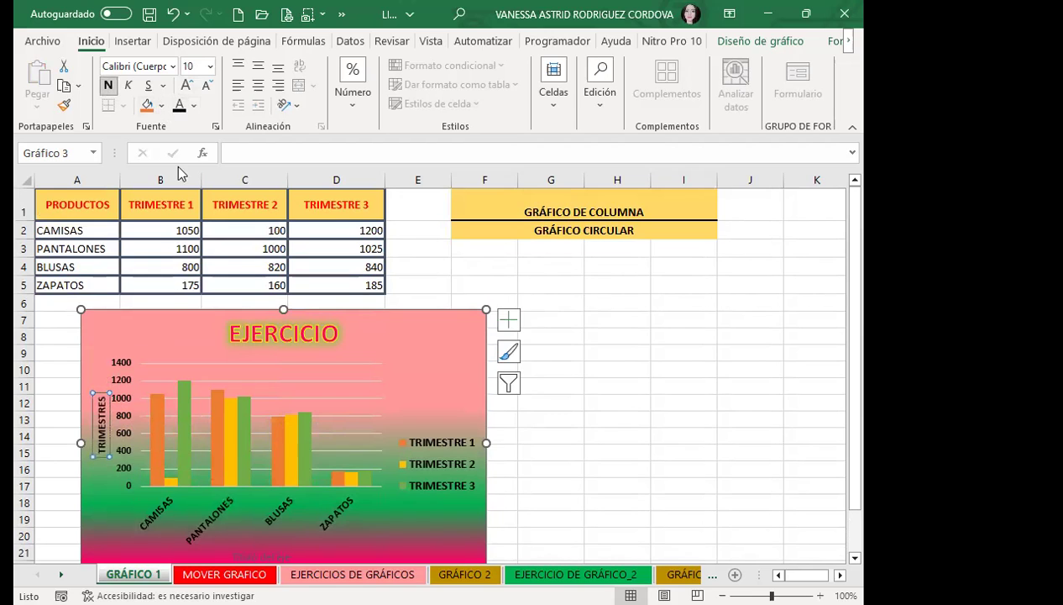
Title the horizontal axis PRODUCTOS
{"action": "left_click", "coordinate": [243, 553]}
{"action": "scroll", "coordinate": [252, 529], "scroll_direction": "down", "scroll_amount": 2}
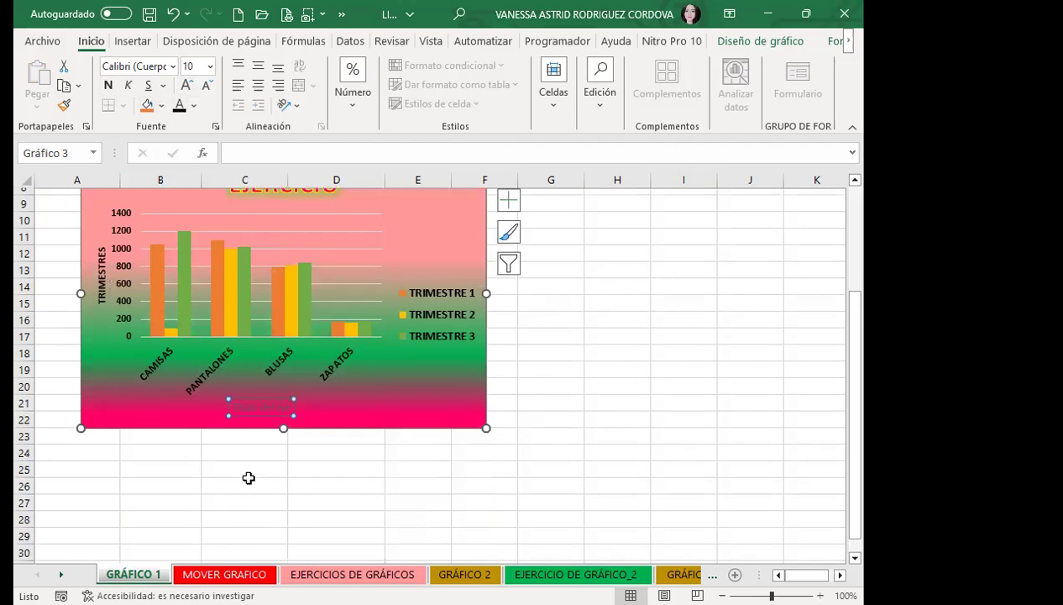
{"action": "scroll", "coordinate": [252, 479], "scroll_direction": "up", "scroll_amount": 2}
{"action": "scroll", "coordinate": [252, 479], "scroll_direction": "up", "scroll_amount": 1}
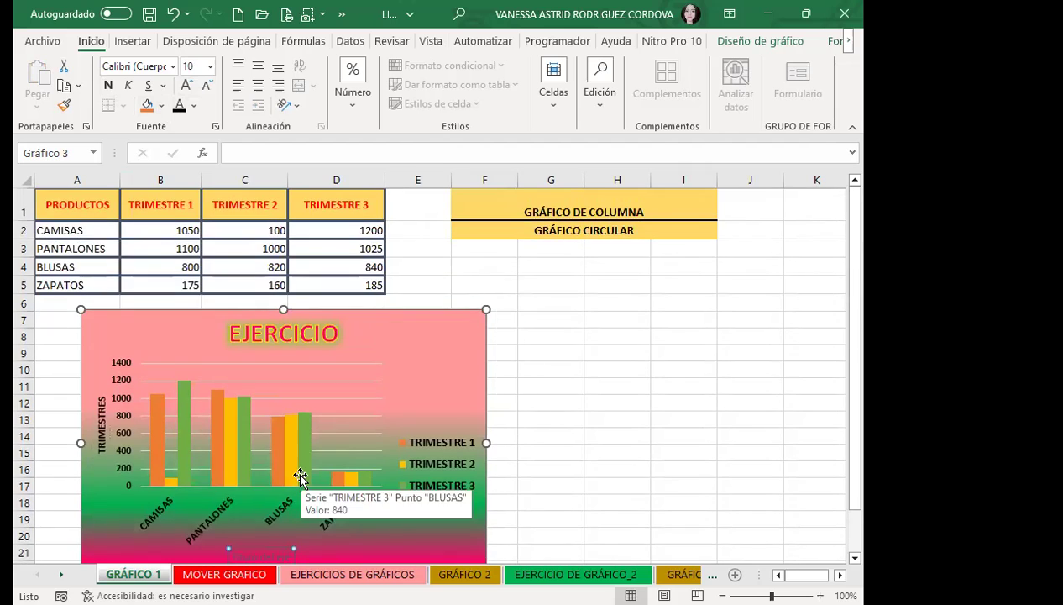
{"action": "scroll", "coordinate": [250, 453], "scroll_direction": "down", "scroll_amount": 3}
{"action": "triple_click", "coordinate": [257, 410]}
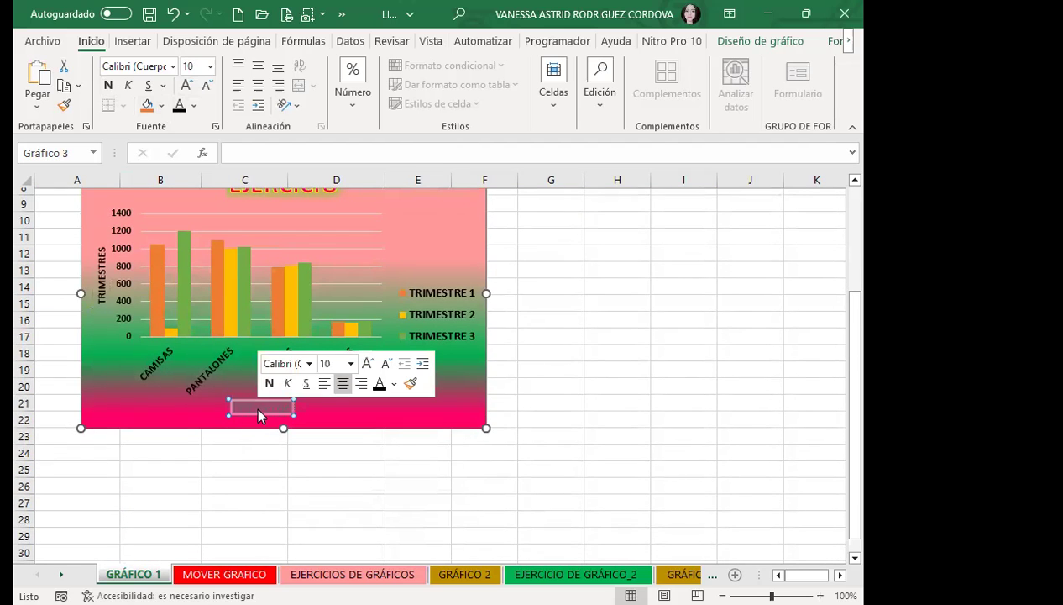
{"action": "key", "text": "Delete"}
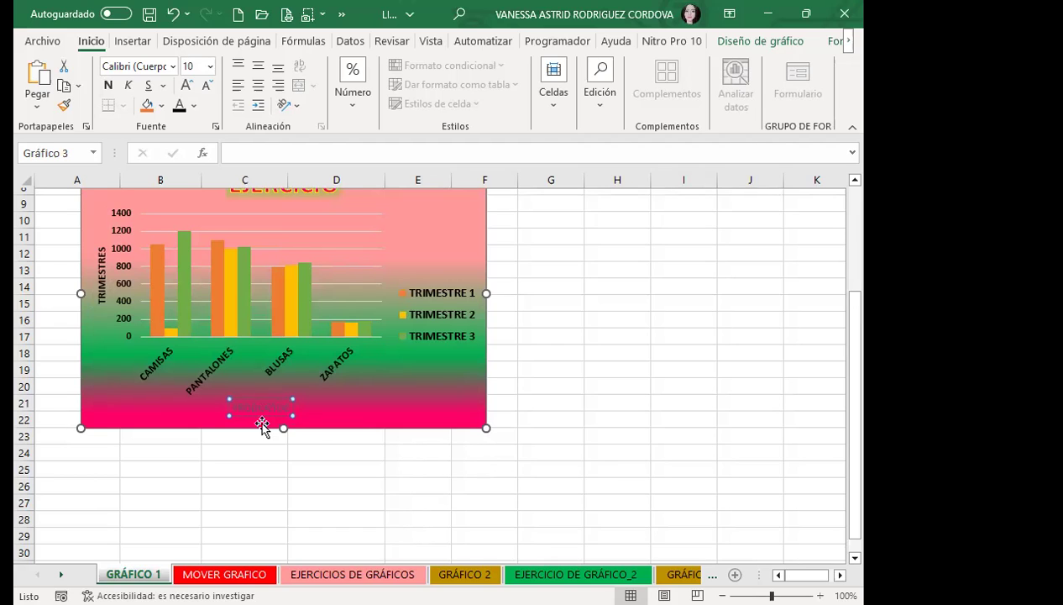
{"action": "left_click", "coordinate": [264, 398]}
{"action": "type", "text": "PRODUCTOS"}
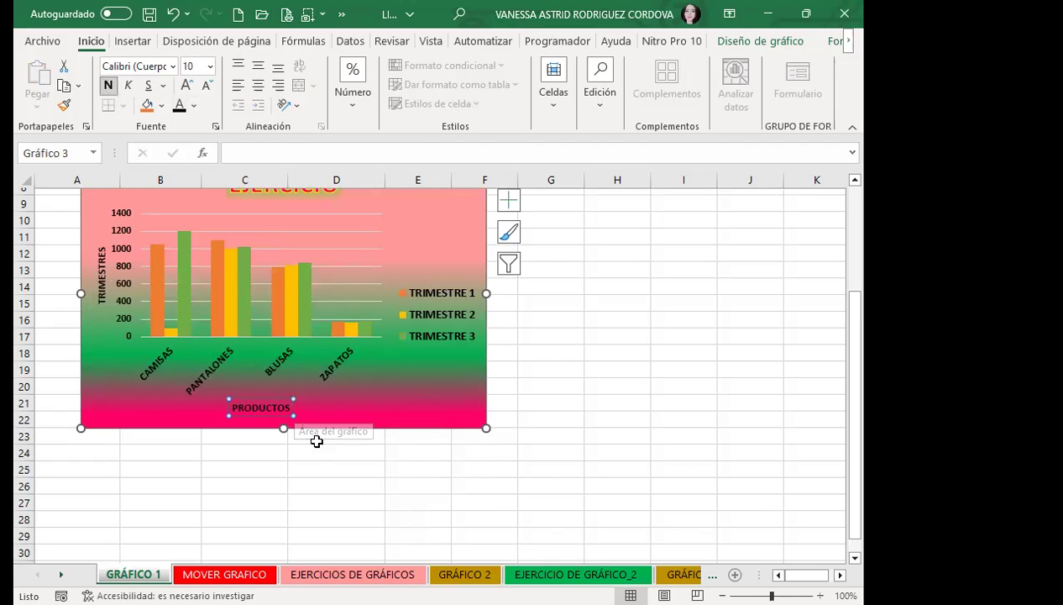
Scroll the product data table back into view and reselect the EJERCICIO chart
{"action": "left_click", "coordinate": [399, 451]}
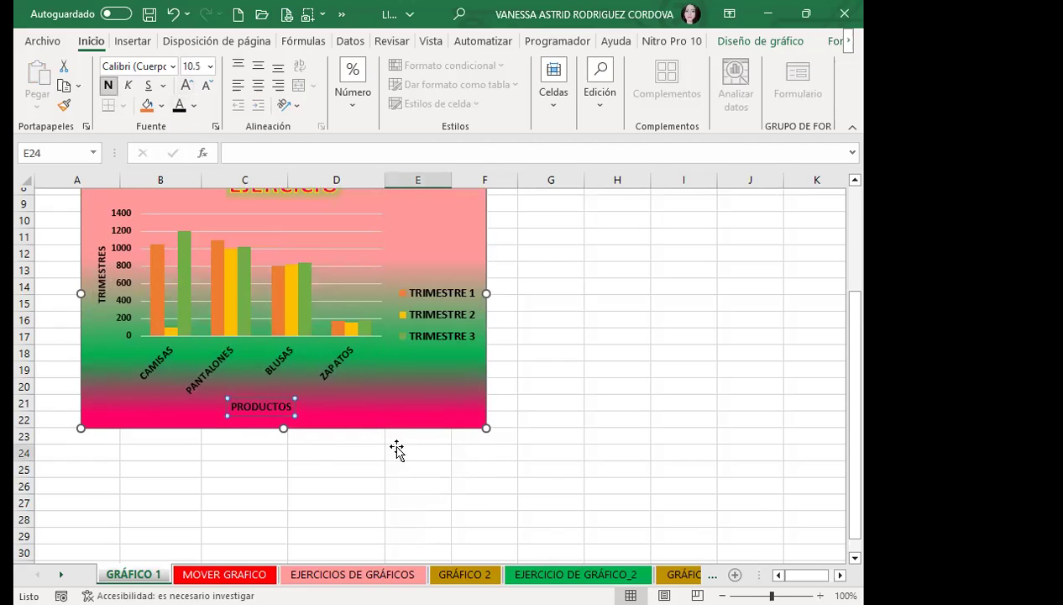
{"action": "scroll", "coordinate": [374, 374], "scroll_direction": "up", "scroll_amount": 3}
{"action": "left_click", "coordinate": [326, 386]}
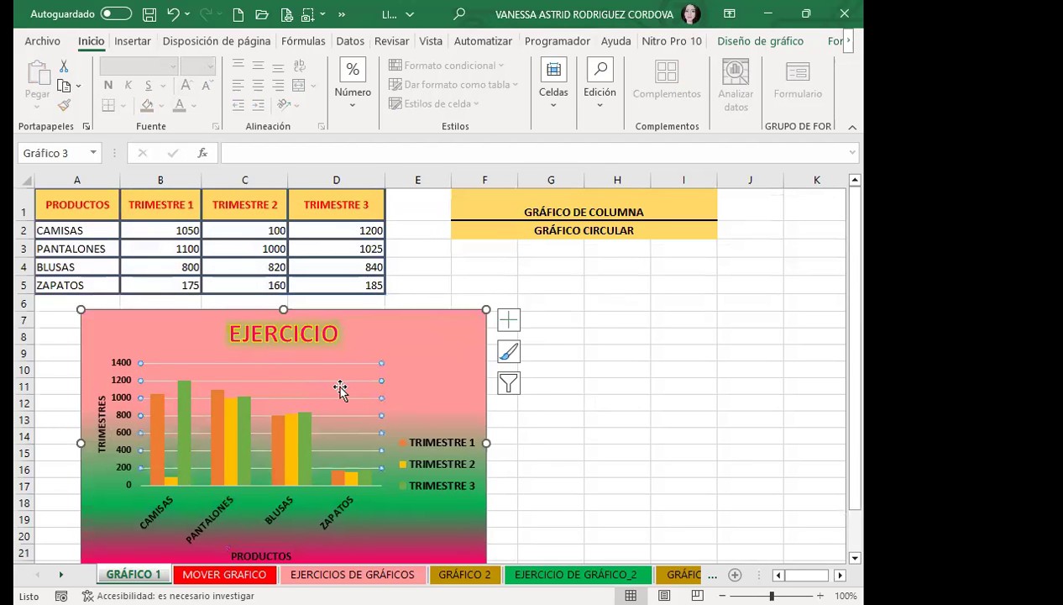
Make the major gridlines solid black lines
{"action": "double_click", "coordinate": [341, 381]}
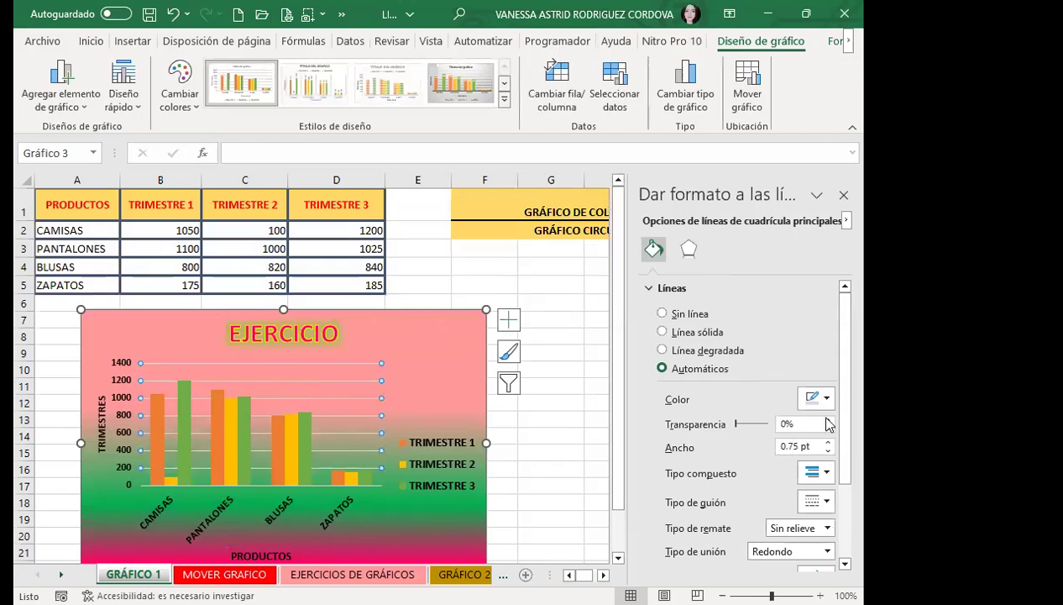
{"action": "left_click", "coordinate": [827, 399]}
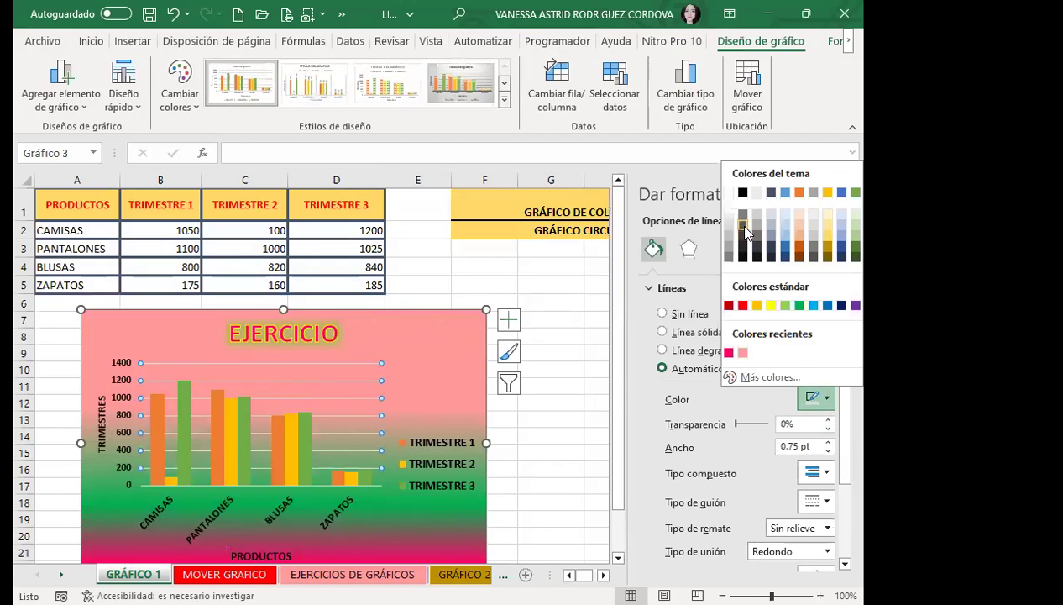
{"action": "left_click", "coordinate": [742, 258]}
{"action": "scroll", "coordinate": [743, 336], "scroll_direction": "down", "scroll_amount": 2}
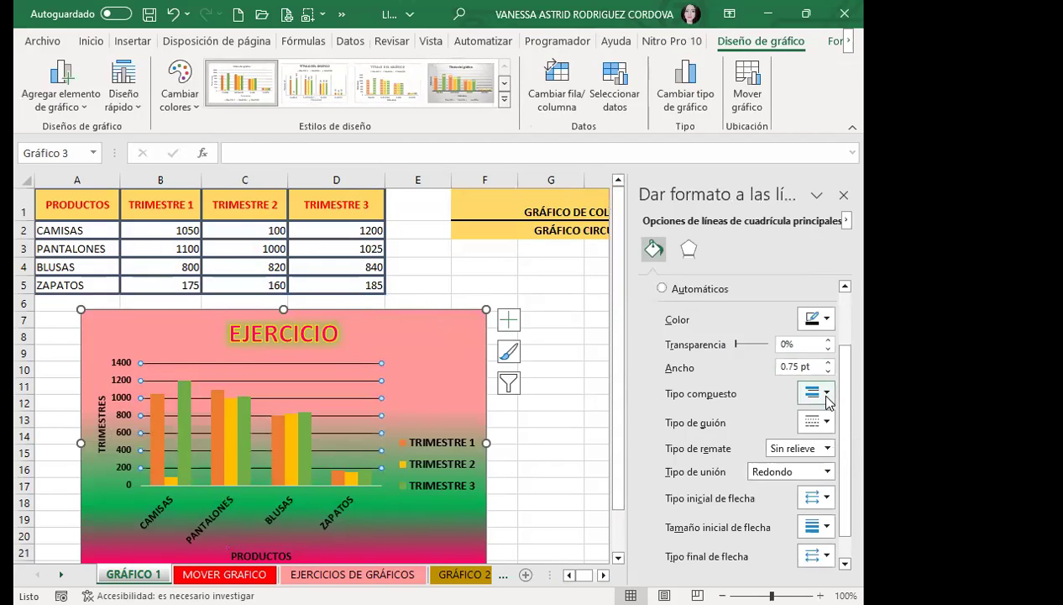
{"action": "left_click", "coordinate": [827, 424]}
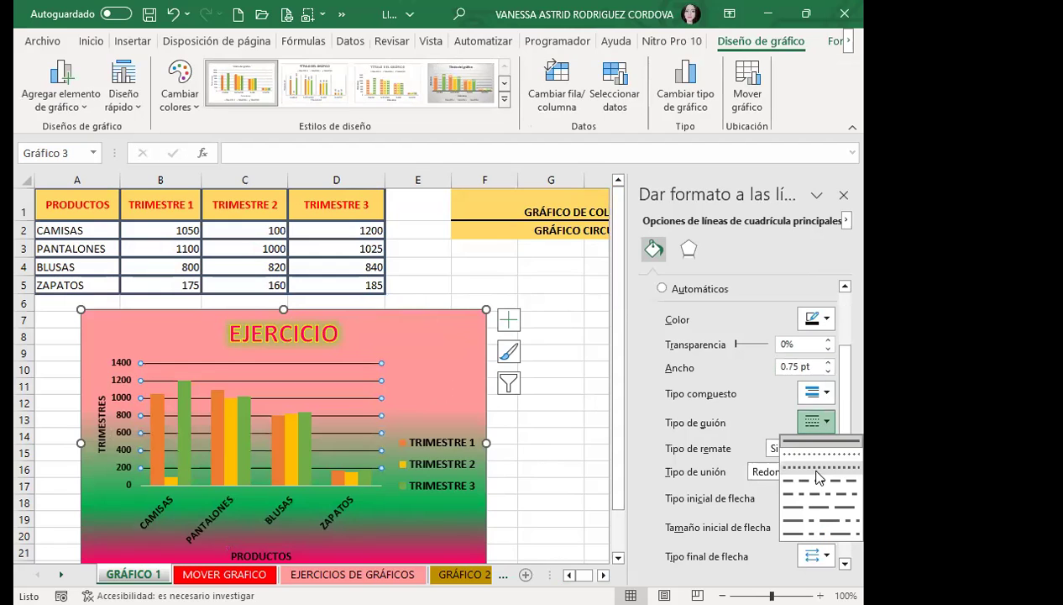
{"action": "left_click", "coordinate": [815, 494]}
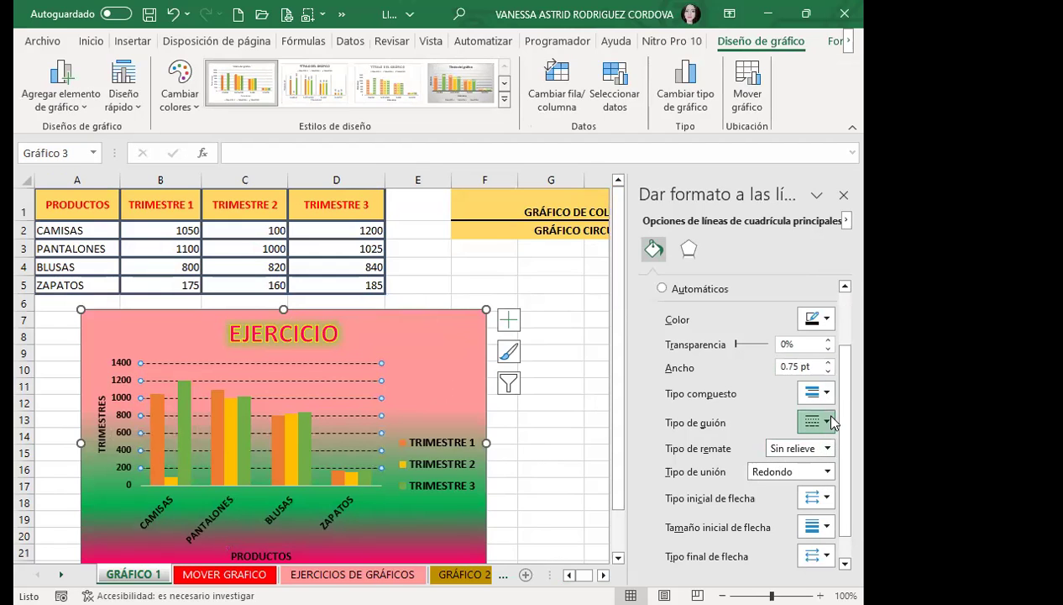
{"action": "left_click", "coordinate": [814, 434]}
{"action": "left_click", "coordinate": [814, 441]}
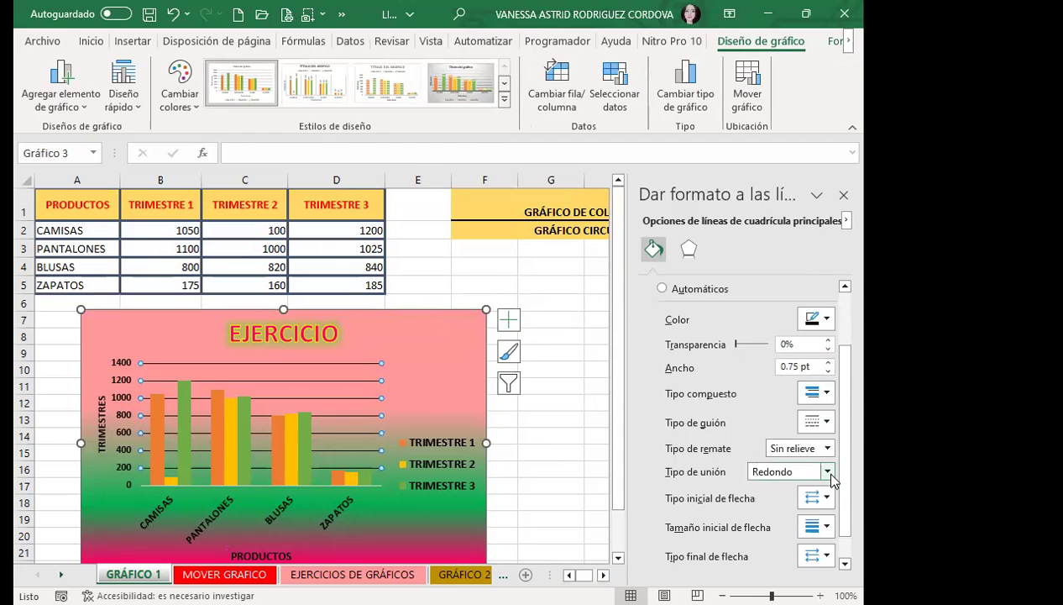
Add arrowheads at both the start and end of the gridlines
{"action": "left_click", "coordinate": [828, 472]}
{"action": "scroll", "coordinate": [827, 472], "scroll_direction": "down", "scroll_amount": 1}
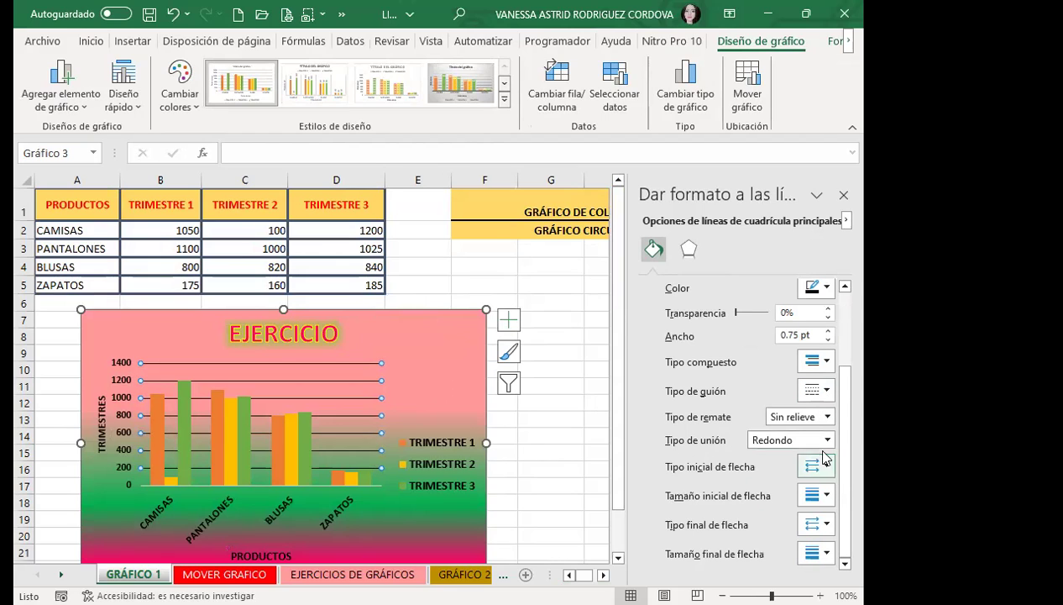
{"action": "left_click", "coordinate": [822, 468]}
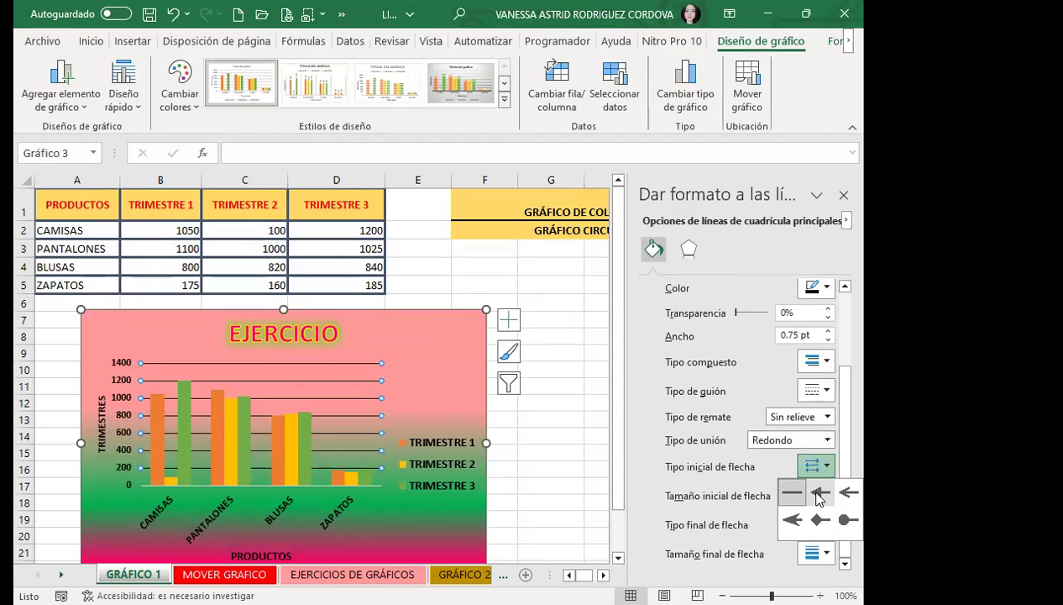
{"action": "left_click", "coordinate": [953, 467]}
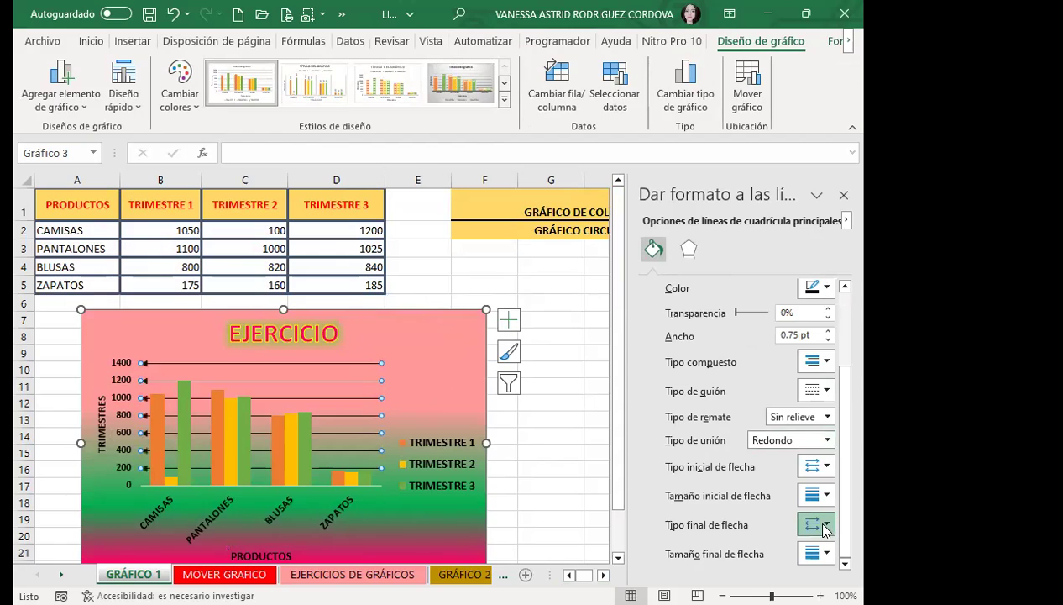
{"action": "left_click", "coordinate": [826, 527]}
{"action": "left_click", "coordinate": [848, 550]}
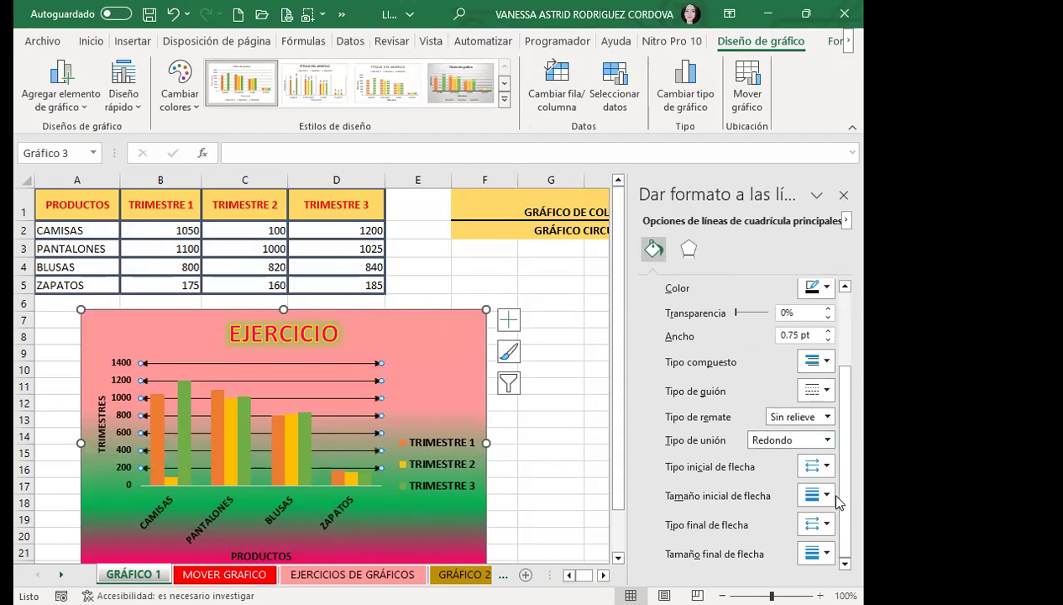
{"action": "left_click", "coordinate": [828, 526]}
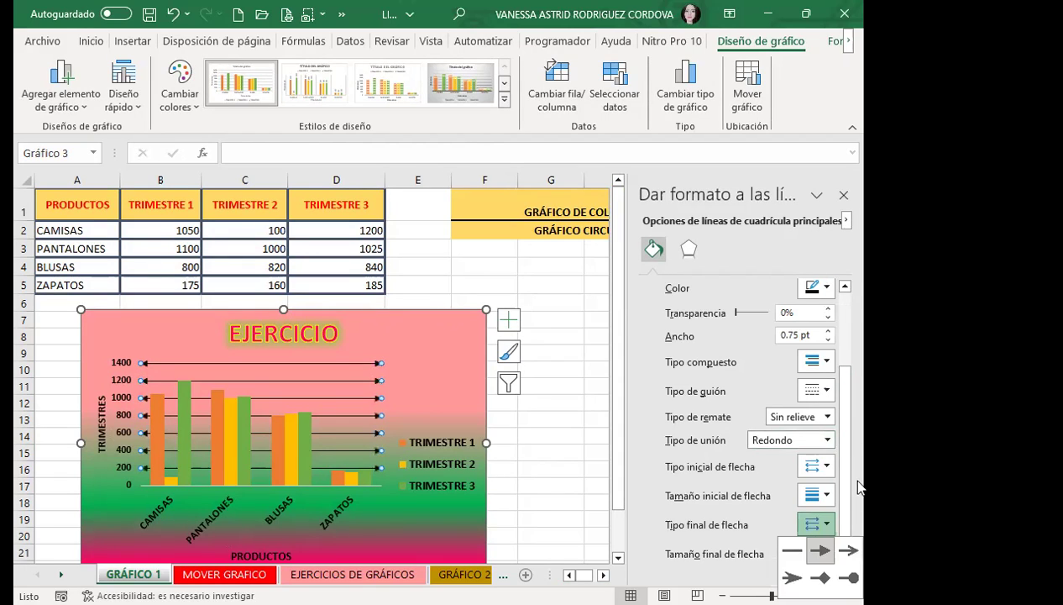
{"action": "left_click", "coordinate": [837, 532]}
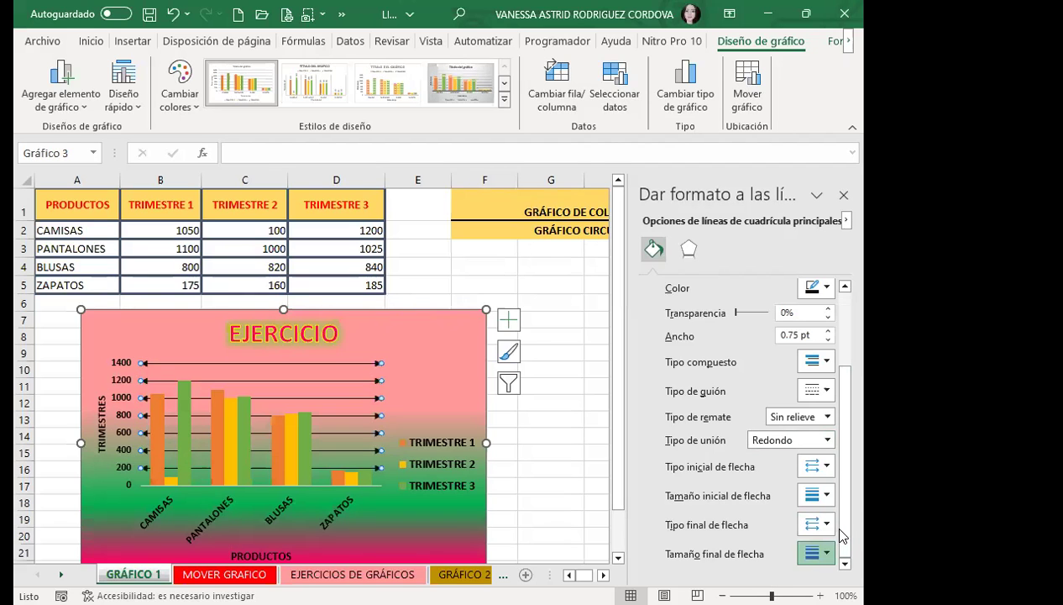
Resize the gridlines' end arrowheads and select the TRIMESTRE 1 series for formatting
{"action": "left_click", "coordinate": [840, 529]}
{"action": "left_click", "coordinate": [446, 364]}
{"action": "scroll", "coordinate": [445, 367], "scroll_direction": "down", "scroll_amount": 2}
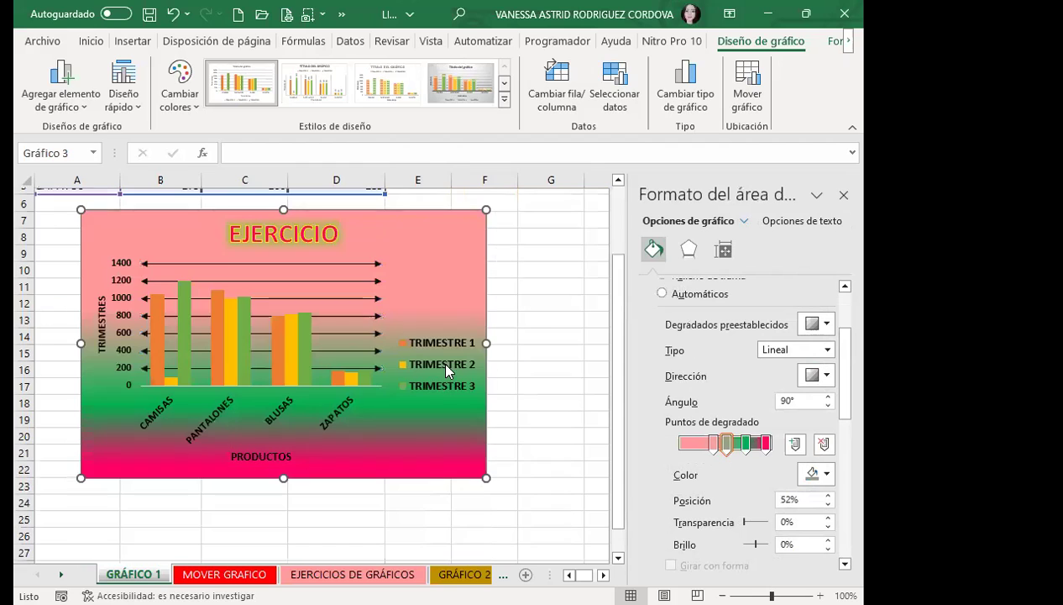
{"action": "left_click", "coordinate": [155, 361]}
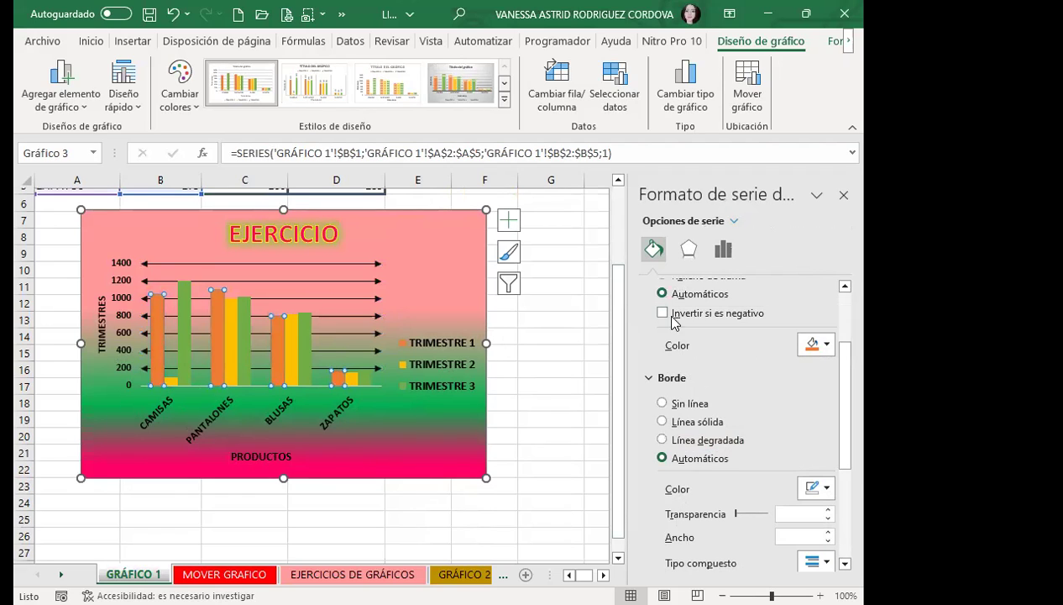
{"action": "scroll", "coordinate": [773, 345], "scroll_direction": "up", "scroll_amount": 3}
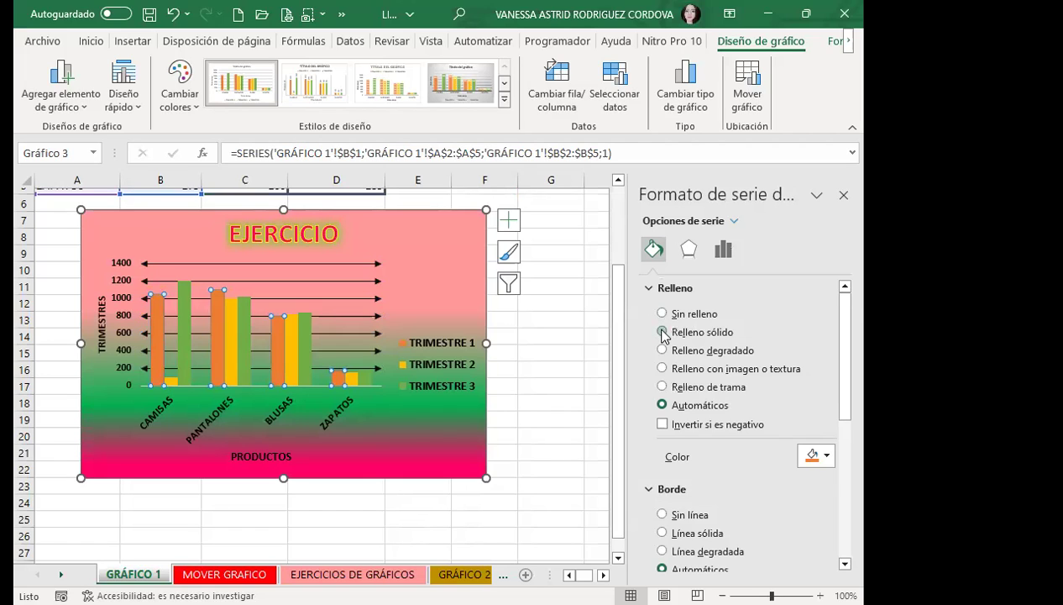
Fill the TRIMESTRE 1 bars with the grey linen texture, then select the TRIMESTRE 2 bars
{"action": "left_click", "coordinate": [663, 332]}
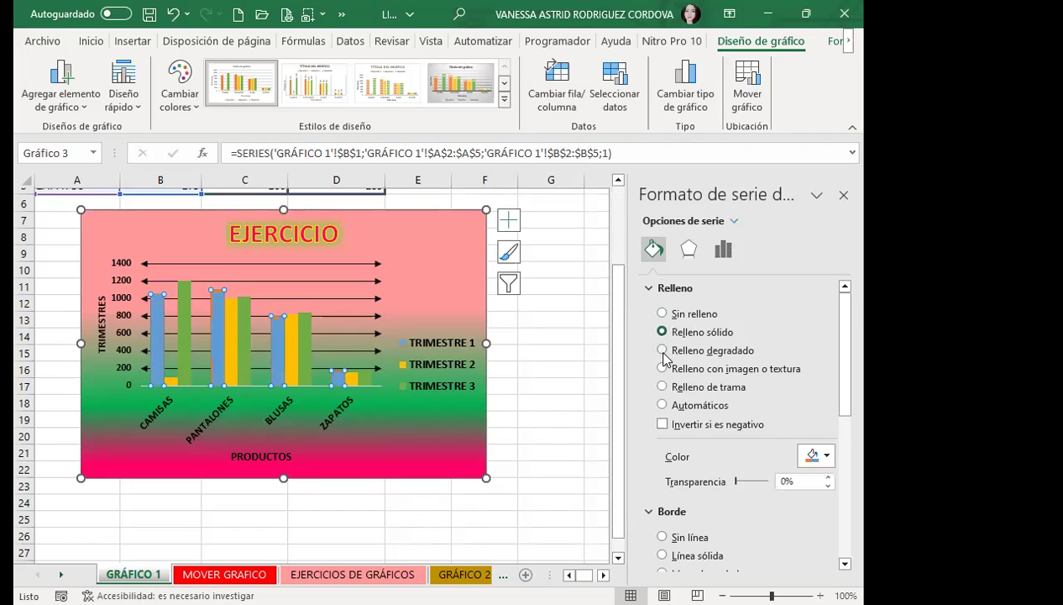
{"action": "left_click", "coordinate": [662, 350]}
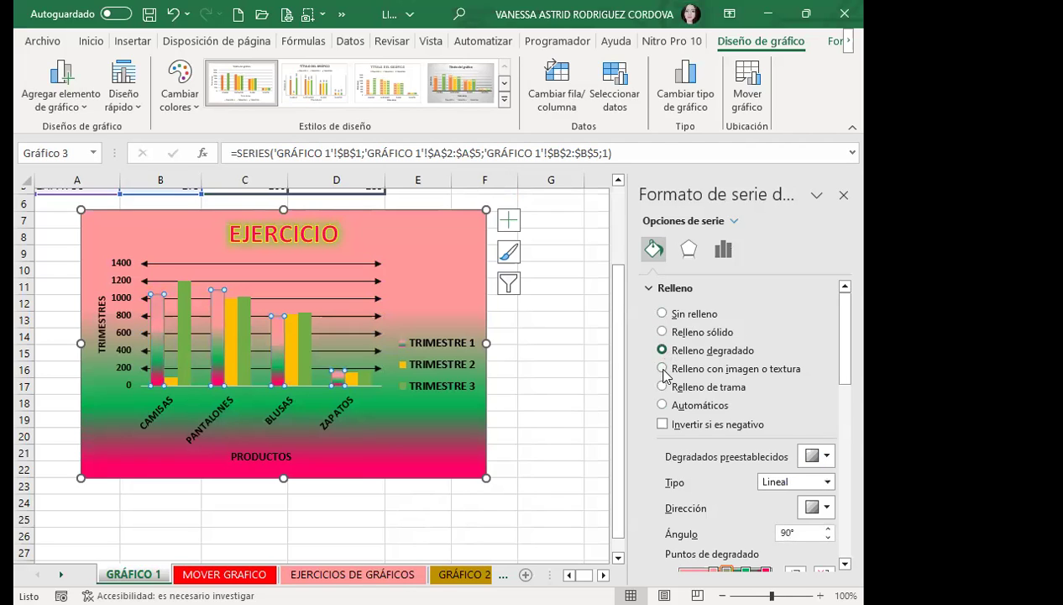
{"action": "left_click", "coordinate": [828, 456]}
{"action": "left_click", "coordinate": [660, 373]}
{"action": "left_click", "coordinate": [662, 368]}
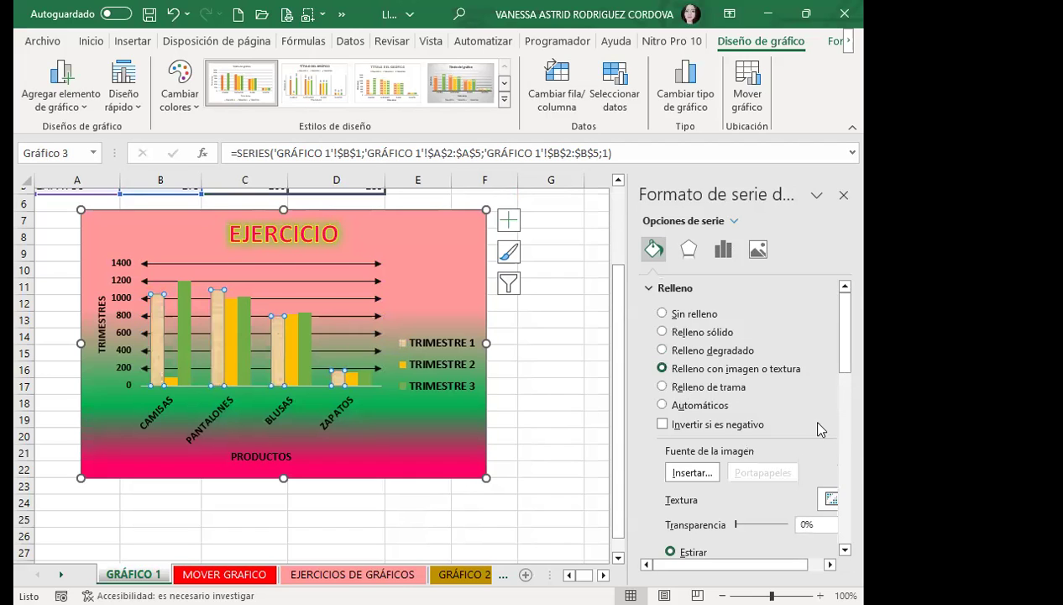
{"action": "left_click", "coordinate": [829, 500]}
{"action": "left_click", "coordinate": [829, 500]}
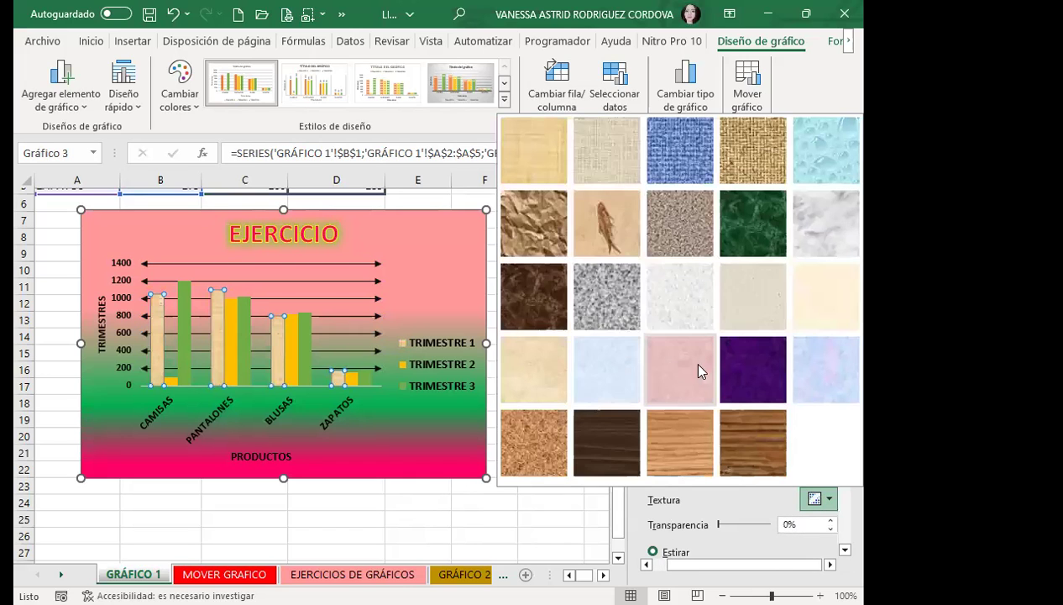
{"action": "left_click", "coordinate": [608, 159]}
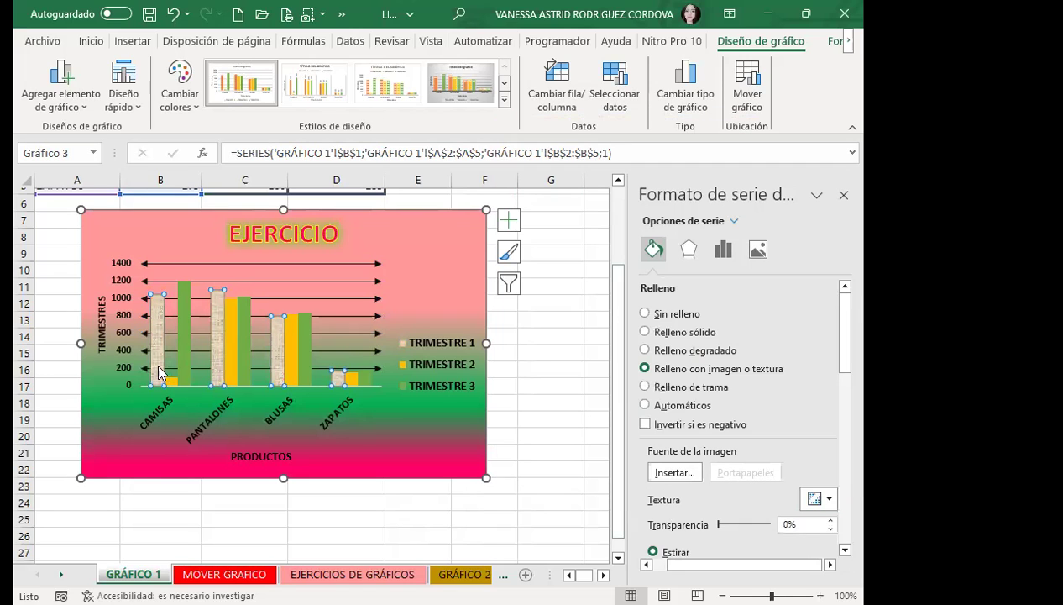
{"action": "left_click", "coordinate": [361, 400]}
{"action": "left_click", "coordinate": [353, 380]}
Give the TRIMESTRE 2 bars a red-foreground pattern fill, then select the TRIMESTRE 3 bars
{"action": "left_click", "coordinate": [663, 387]}
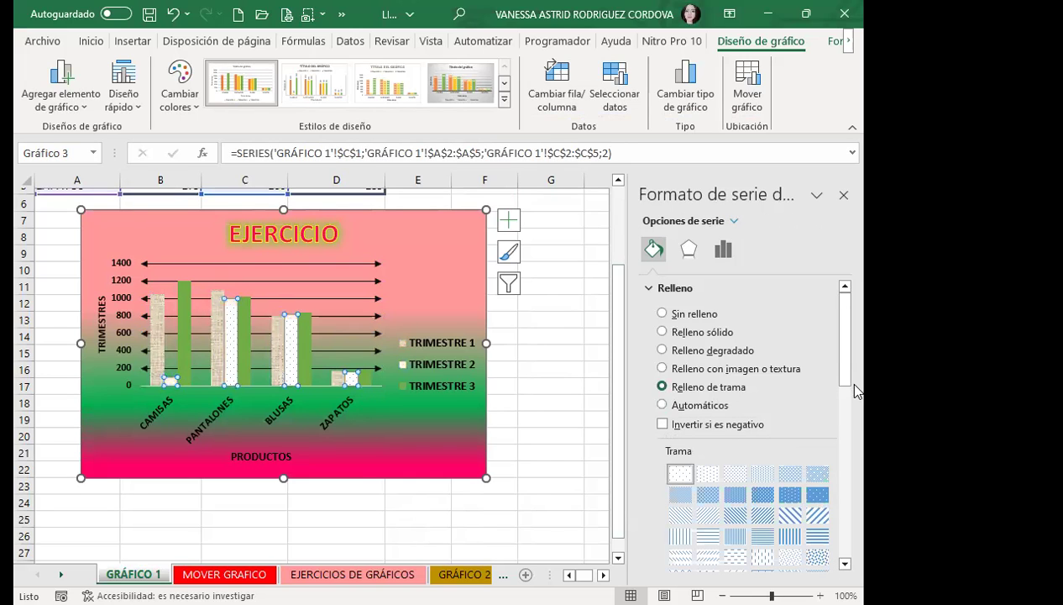
{"action": "scroll", "coordinate": [828, 493], "scroll_direction": "down", "scroll_amount": 3}
{"action": "scroll", "coordinate": [821, 482], "scroll_direction": "down", "scroll_amount": 3}
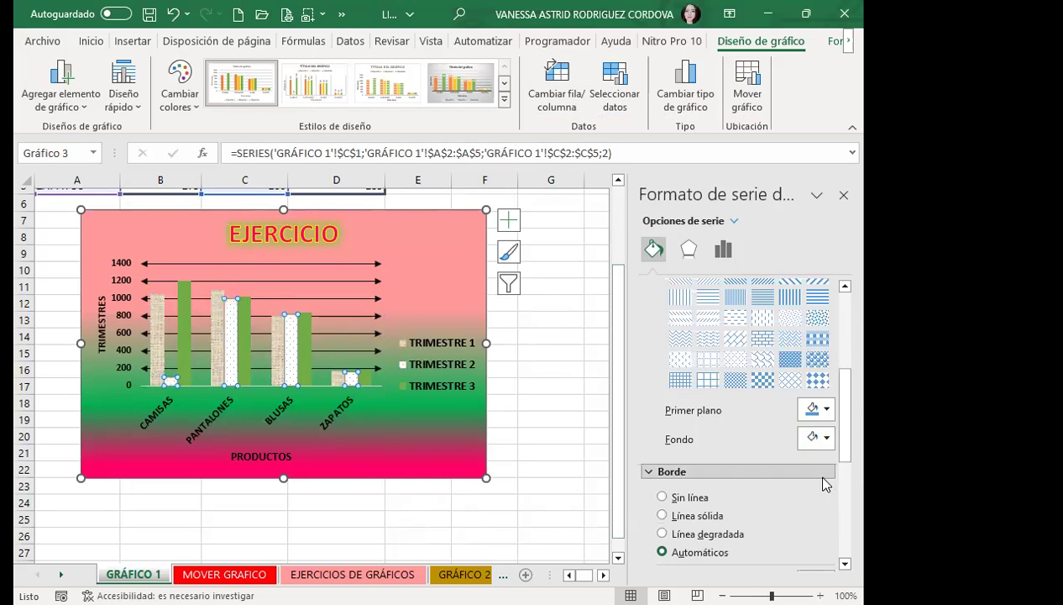
{"action": "left_click", "coordinate": [829, 411]}
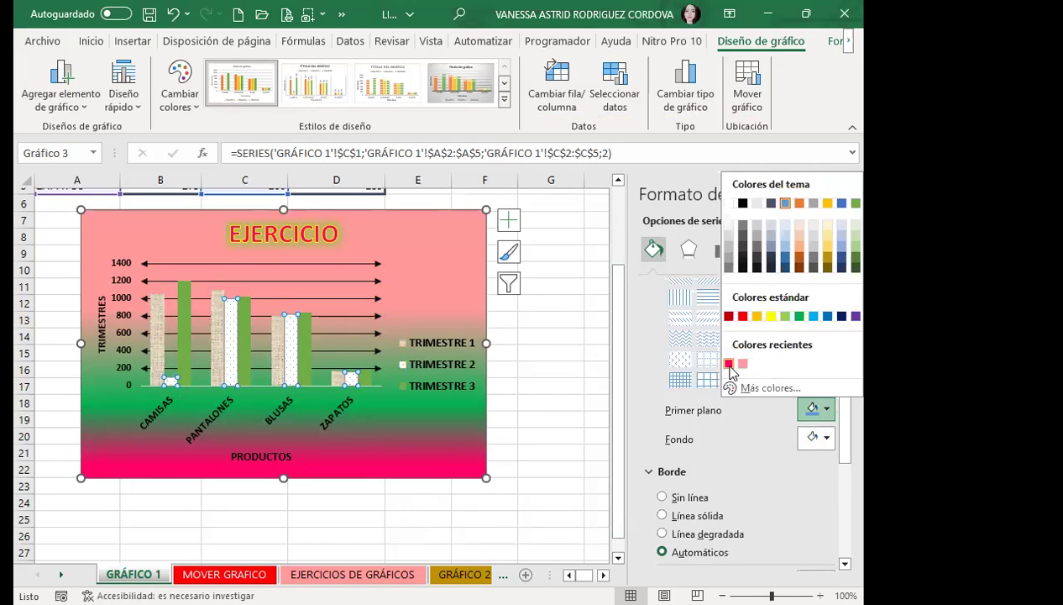
{"action": "left_click", "coordinate": [729, 364]}
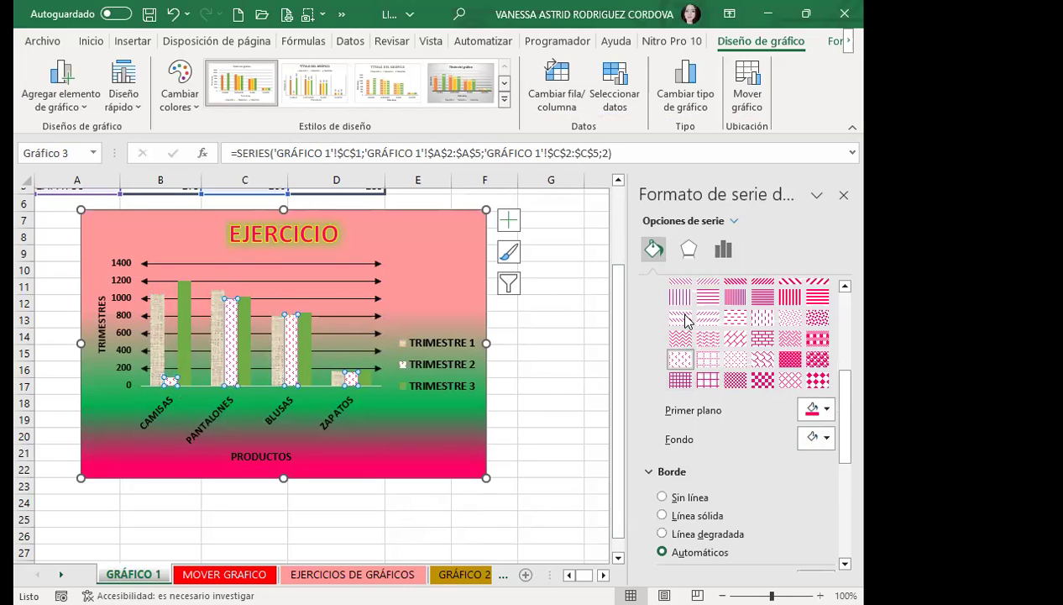
{"action": "left_click", "coordinate": [708, 359]}
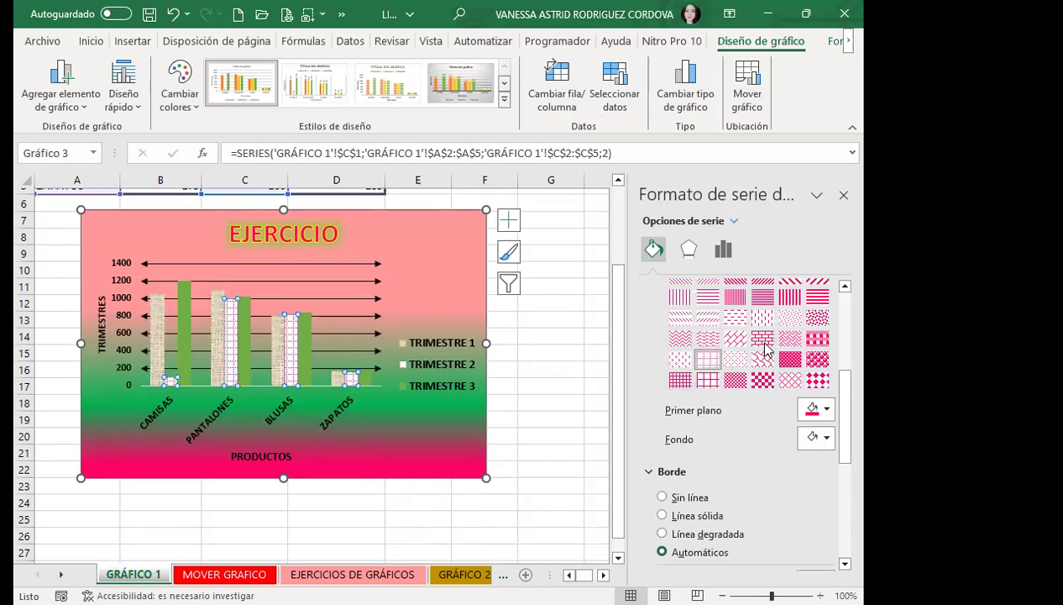
{"action": "left_click", "coordinate": [762, 317]}
{"action": "left_click", "coordinate": [189, 343]}
{"action": "scroll", "coordinate": [681, 361], "scroll_direction": "up", "scroll_amount": 3}
Switch the TRIMESTRE 3 bars to picture fill and search online pictures for 'Fondo'
{"action": "scroll", "coordinate": [691, 361], "scroll_direction": "up", "scroll_amount": 3}
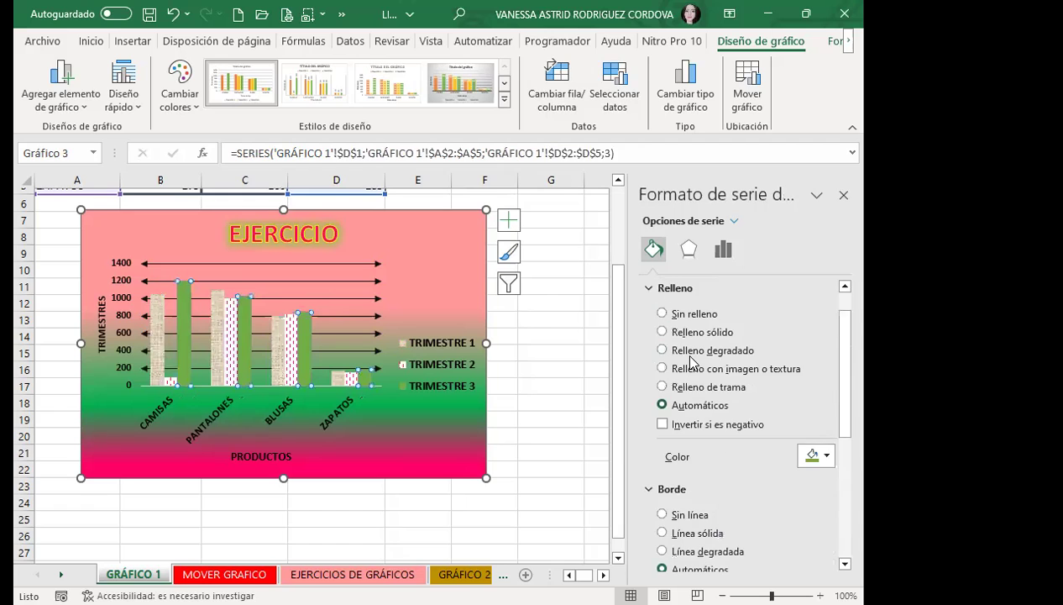
{"action": "left_click", "coordinate": [662, 368]}
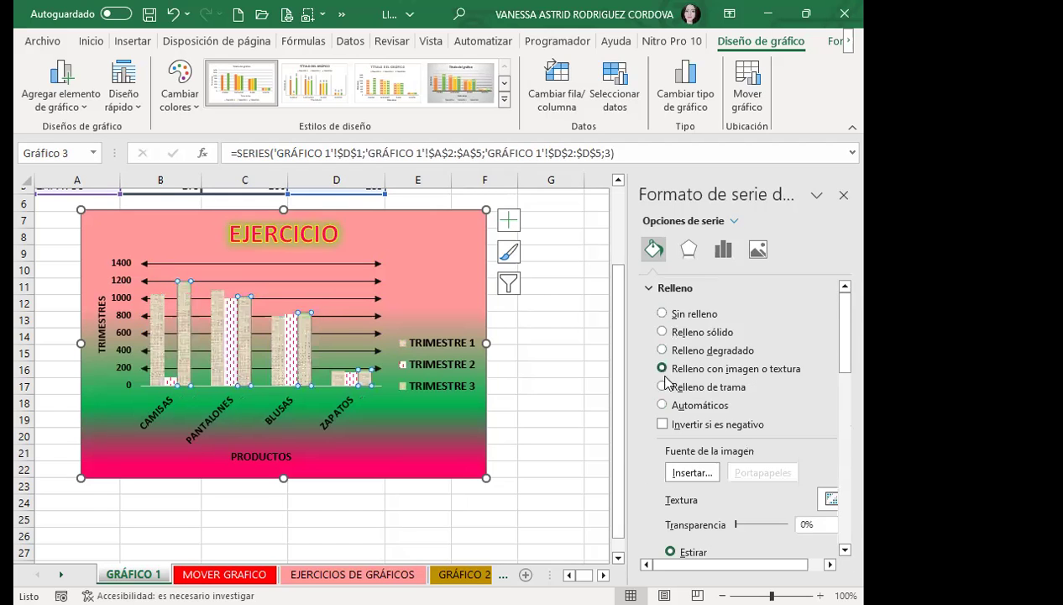
{"action": "left_click", "coordinate": [690, 472]}
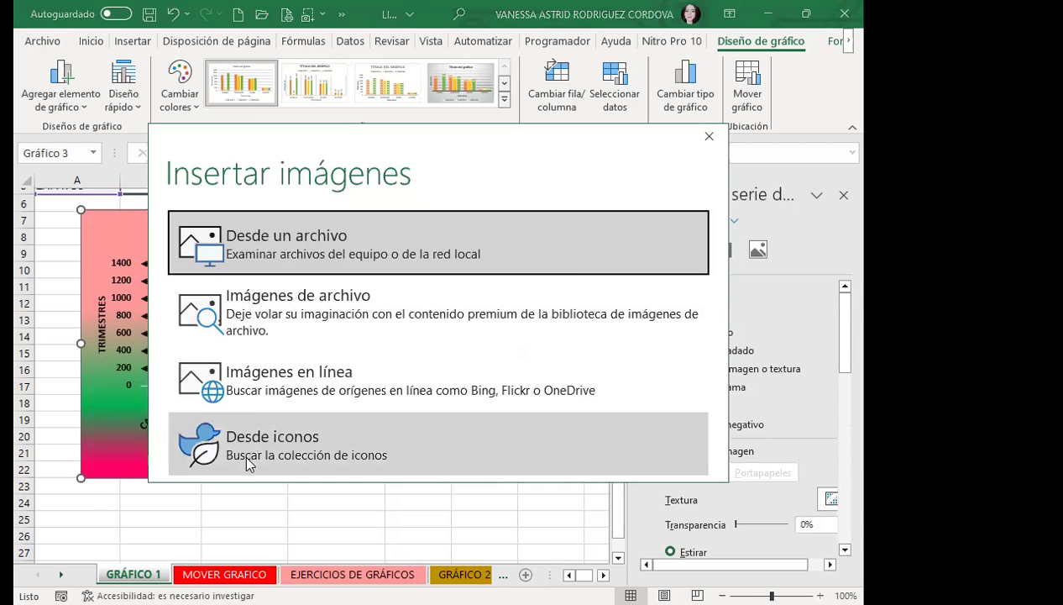
{"action": "left_click", "coordinate": [287, 388]}
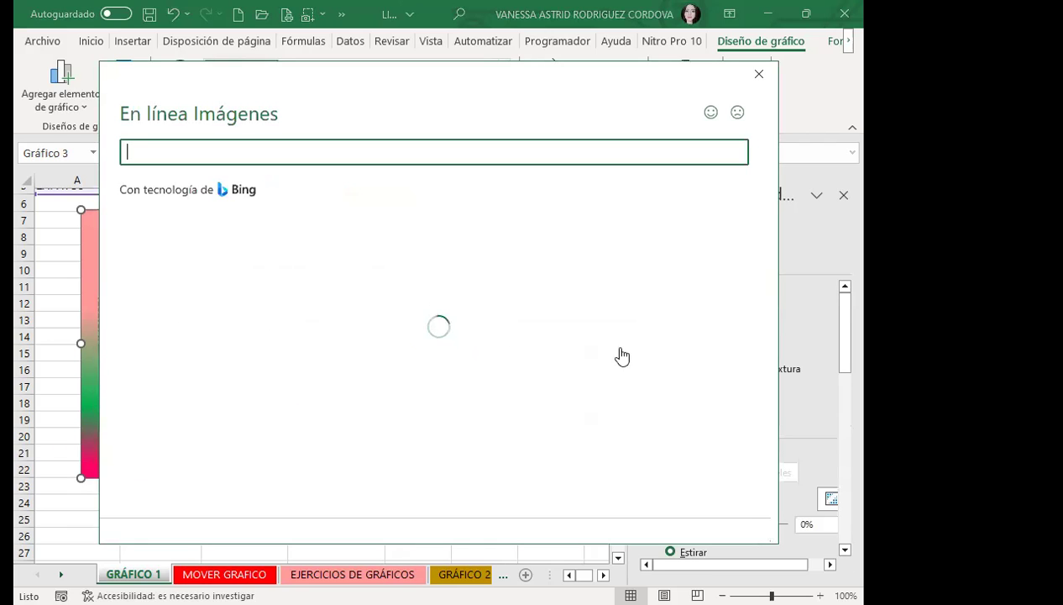
{"action": "left_click", "coordinate": [706, 269]}
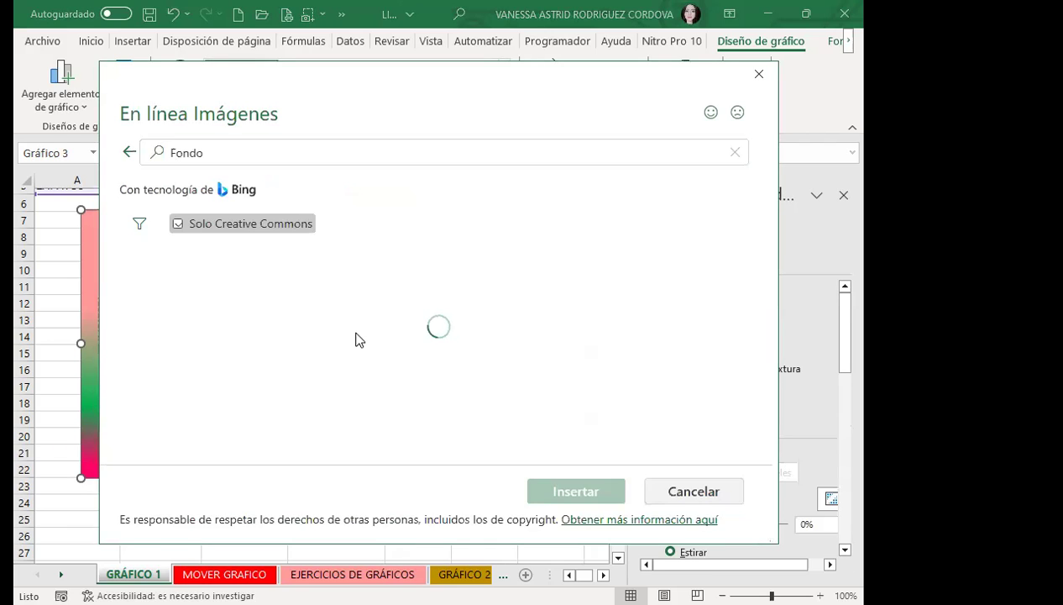
Insert the pink background image from the search results as the TRIMESTRE 3 fill
{"action": "scroll", "coordinate": [449, 378], "scroll_direction": "down", "scroll_amount": 5}
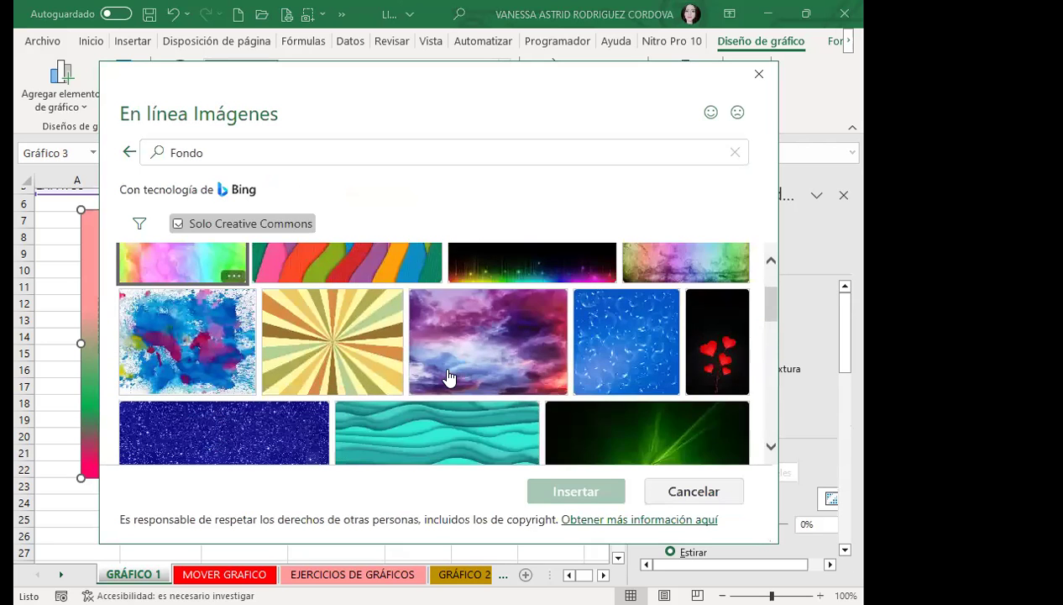
{"action": "scroll", "coordinate": [449, 378], "scroll_direction": "down", "scroll_amount": 3}
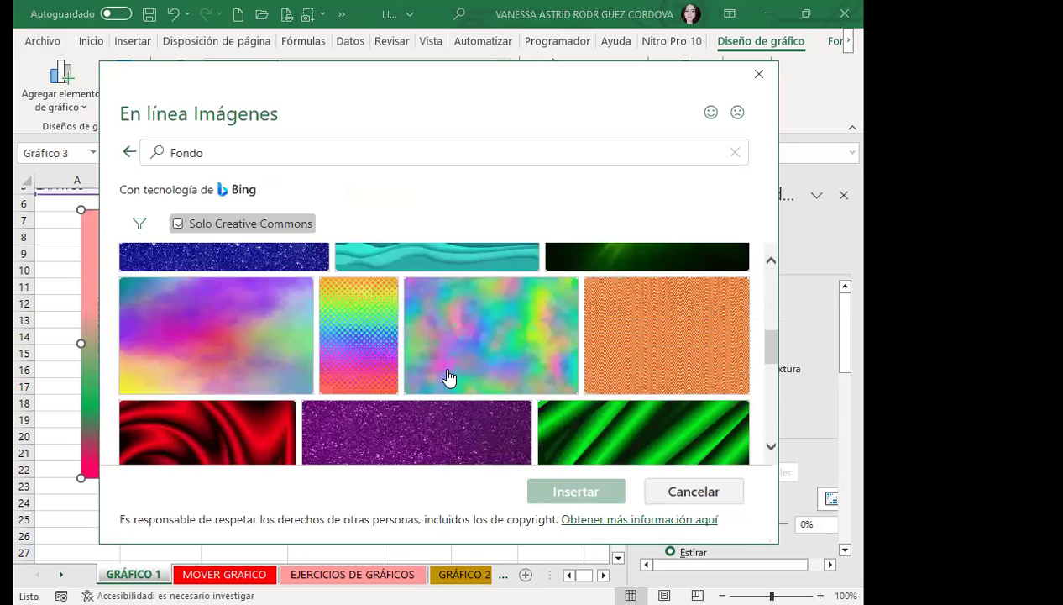
{"action": "scroll", "coordinate": [448, 378], "scroll_direction": "down", "scroll_amount": 3}
{"action": "scroll", "coordinate": [448, 378], "scroll_direction": "down", "scroll_amount": 3}
{"action": "scroll", "coordinate": [382, 380], "scroll_direction": "down", "scroll_amount": 2}
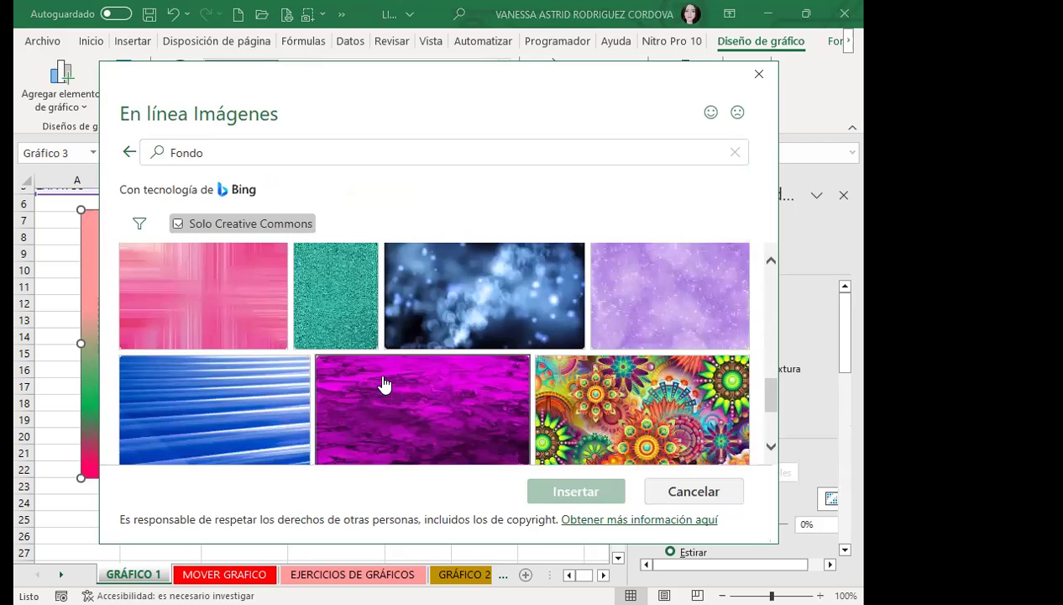
{"action": "scroll", "coordinate": [380, 385], "scroll_direction": "down", "scroll_amount": 2}
{"action": "scroll", "coordinate": [416, 385], "scroll_direction": "down", "scroll_amount": 2}
{"action": "scroll", "coordinate": [412, 381], "scroll_direction": "down", "scroll_amount": 2}
{"action": "scroll", "coordinate": [414, 385], "scroll_direction": "down", "scroll_amount": 2}
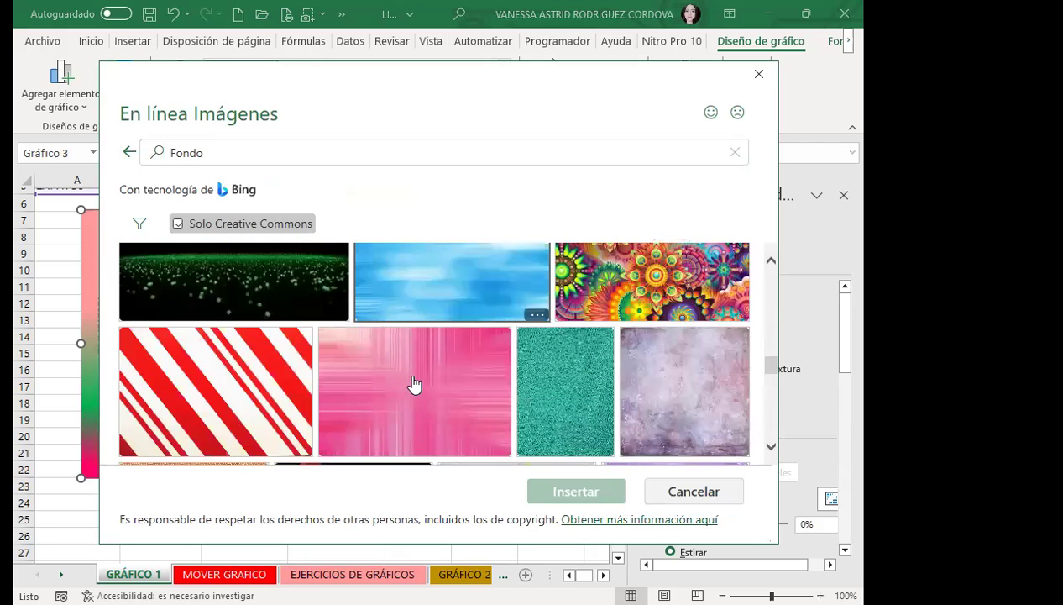
{"action": "scroll", "coordinate": [414, 384], "scroll_direction": "down", "scroll_amount": 3}
{"action": "scroll", "coordinate": [414, 384], "scroll_direction": "down", "scroll_amount": 3}
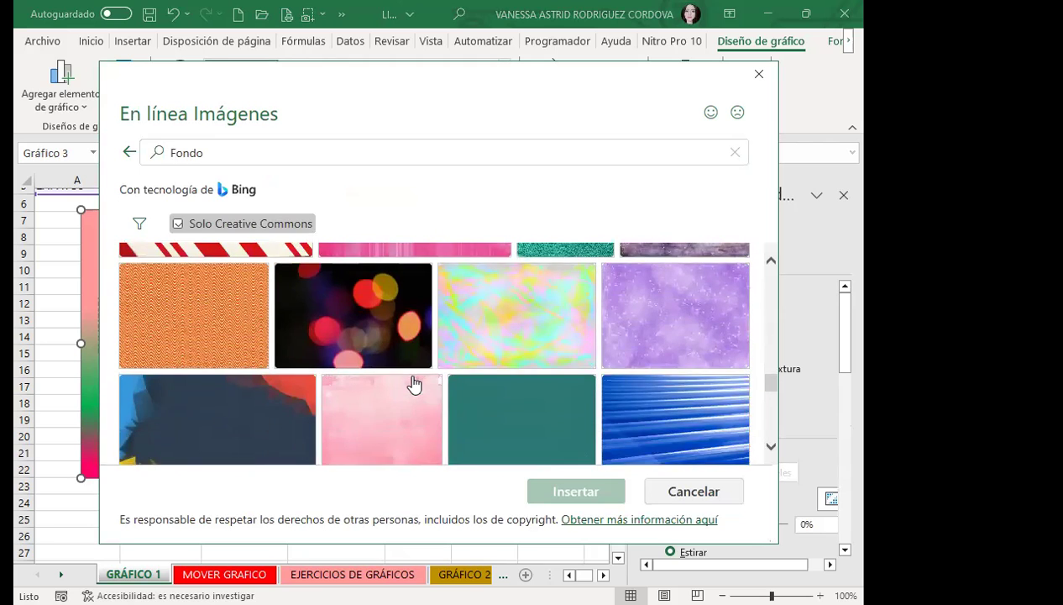
{"action": "scroll", "coordinate": [414, 385], "scroll_direction": "down", "scroll_amount": 2}
{"action": "scroll", "coordinate": [414, 384], "scroll_direction": "down", "scroll_amount": 3}
{"action": "scroll", "coordinate": [414, 385], "scroll_direction": "down", "scroll_amount": 3}
{"action": "scroll", "coordinate": [414, 384], "scroll_direction": "down", "scroll_amount": 1}
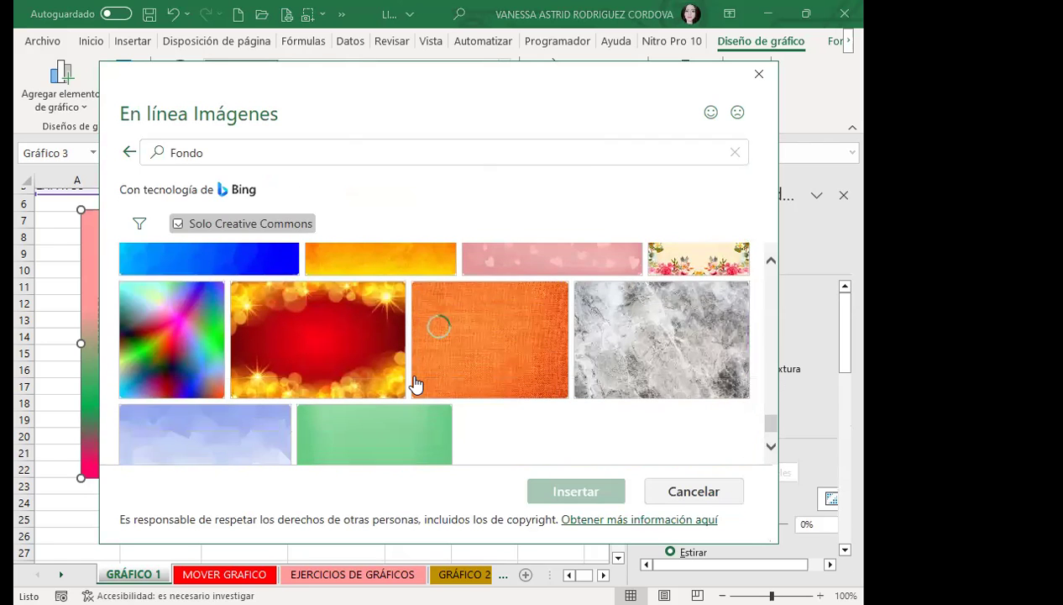
{"action": "scroll", "coordinate": [420, 386], "scroll_direction": "up", "scroll_amount": 2}
{"action": "scroll", "coordinate": [395, 393], "scroll_direction": "up", "scroll_amount": 3}
{"action": "scroll", "coordinate": [336, 405], "scroll_direction": "up", "scroll_amount": 3}
{"action": "scroll", "coordinate": [268, 408], "scroll_direction": "up", "scroll_amount": 3}
{"action": "scroll", "coordinate": [267, 408], "scroll_direction": "up", "scroll_amount": 3}
{"action": "scroll", "coordinate": [283, 403], "scroll_direction": "up", "scroll_amount": 2}
{"action": "scroll", "coordinate": [281, 403], "scroll_direction": "up", "scroll_amount": 1}
{"action": "scroll", "coordinate": [244, 400], "scroll_direction": "up", "scroll_amount": 2}
{"action": "left_click", "coordinate": [240, 398]}
{"action": "left_click", "coordinate": [584, 496]}
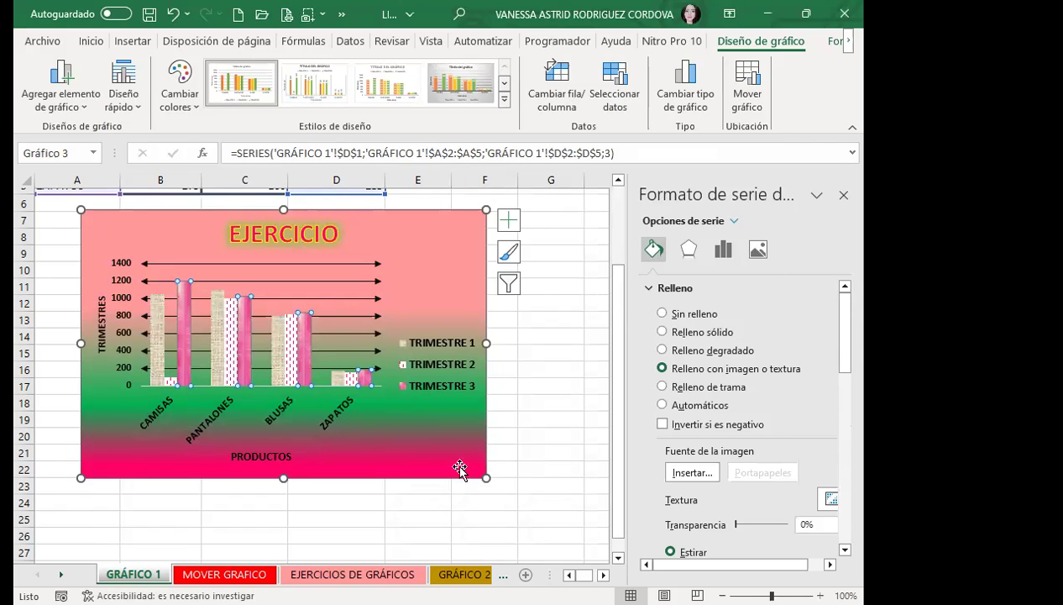
Widen the EJERCICIO chart, close the formatting pane and scroll to the ALMACEN EL BUEN VESTIR chart
{"action": "left_click_drag", "start_coordinate": [485, 479], "coordinate": [559, 481]}
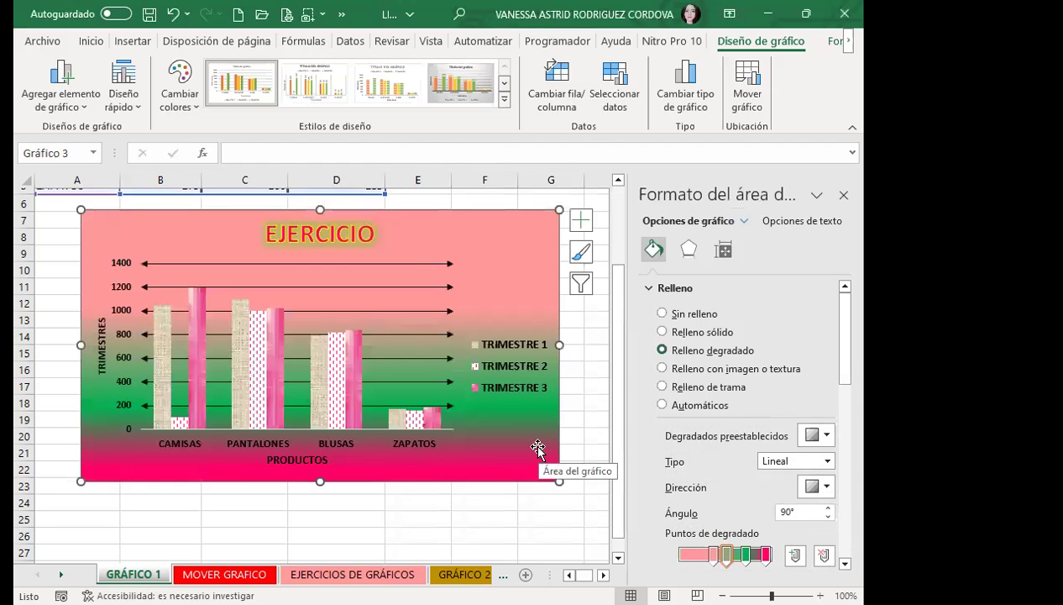
{"action": "left_click", "coordinate": [843, 194]}
{"action": "scroll", "coordinate": [426, 421], "scroll_direction": "down", "scroll_amount": 6}
{"action": "scroll", "coordinate": [425, 420], "scroll_direction": "down", "scroll_amount": 7}
{"action": "scroll", "coordinate": [444, 392], "scroll_direction": "up", "scroll_amount": 3}
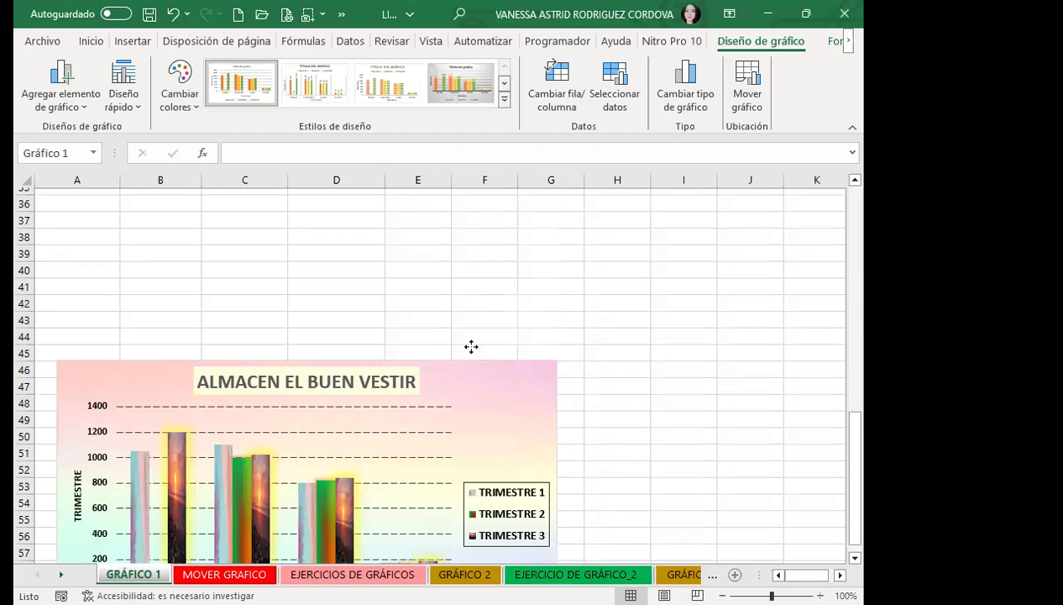
Reposition the ALMACEN EL BUEN VESTIR chart directly below the EJERCICIO chart at row 24
{"action": "left_click", "coordinate": [471, 347]}
{"action": "scroll", "coordinate": [483, 357], "scroll_direction": "up", "scroll_amount": 4}
{"action": "scroll", "coordinate": [487, 373], "scroll_direction": "down", "scroll_amount": 9}
{"action": "scroll", "coordinate": [487, 412], "scroll_direction": "up", "scroll_amount": 9}
{"action": "scroll", "coordinate": [486, 446], "scroll_direction": "down", "scroll_amount": 4}
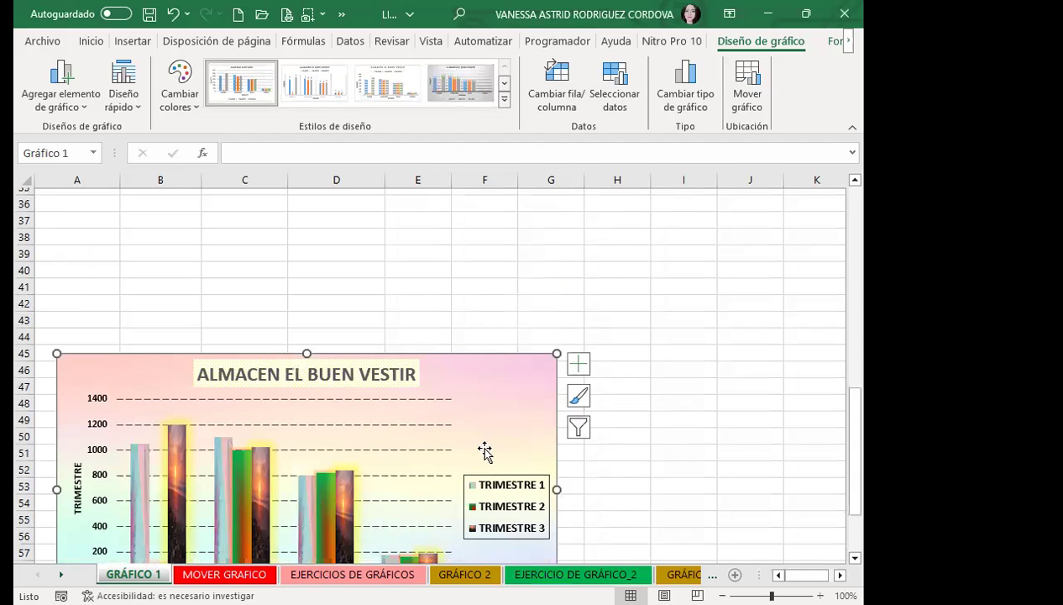
{"action": "scroll", "coordinate": [487, 403], "scroll_direction": "up", "scroll_amount": 4}
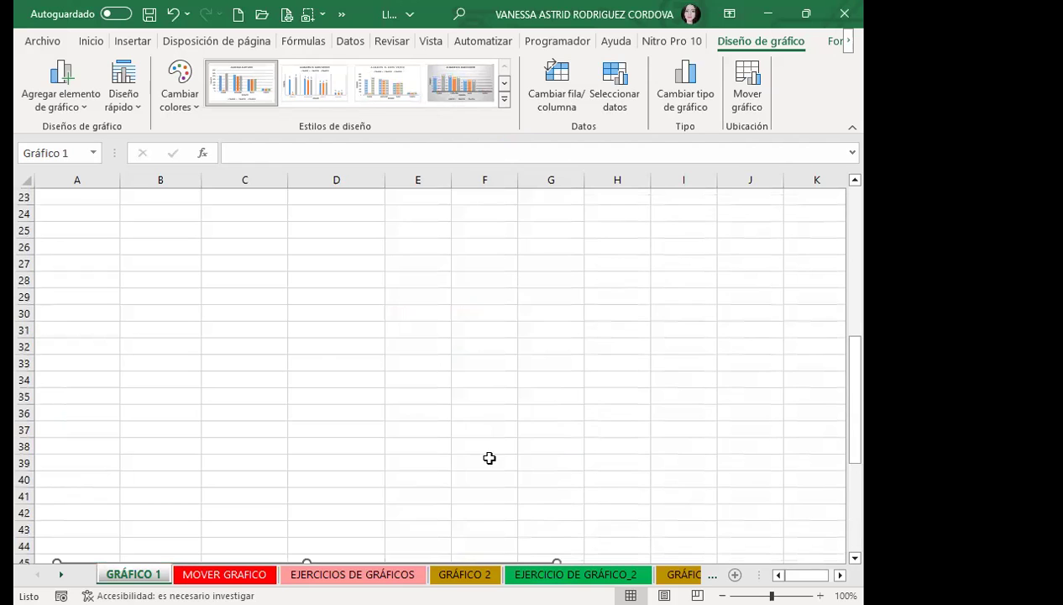
{"action": "scroll", "coordinate": [486, 470], "scroll_direction": "down", "scroll_amount": 2}
{"action": "left_click_drag", "start_coordinate": [484, 473], "coordinate": [492, 231]}
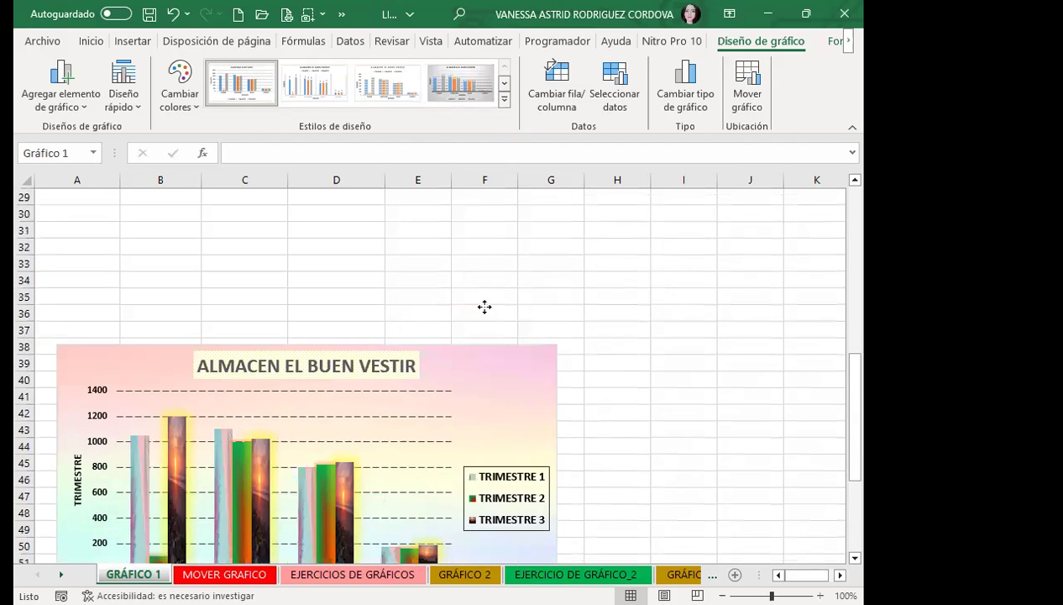
{"action": "scroll", "coordinate": [518, 345], "scroll_direction": "up", "scroll_amount": 4}
{"action": "left_click_drag", "start_coordinate": [502, 431], "coordinate": [552, 312]}
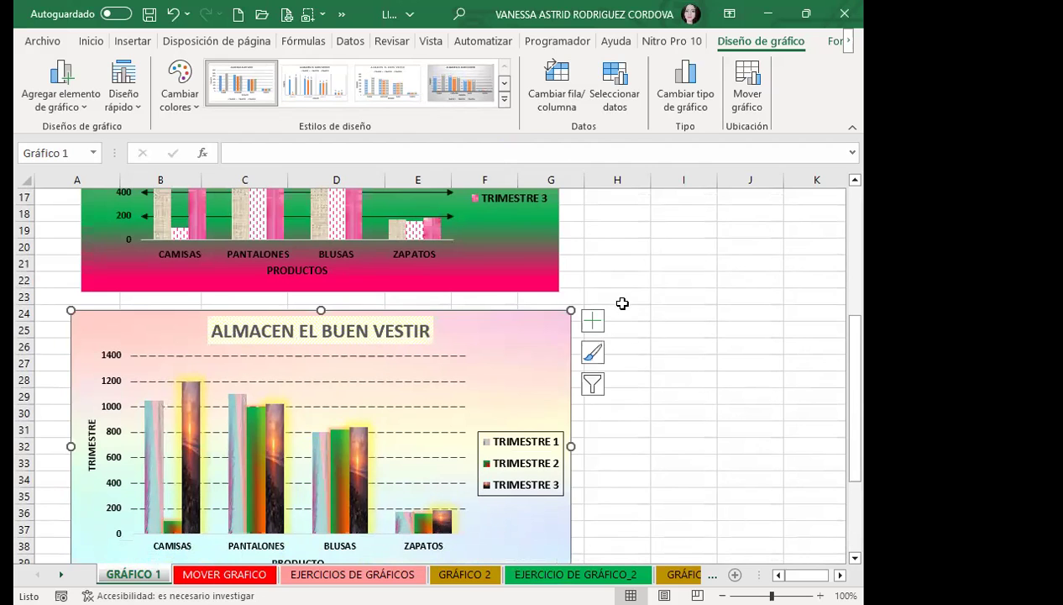
{"action": "left_click", "coordinate": [620, 277]}
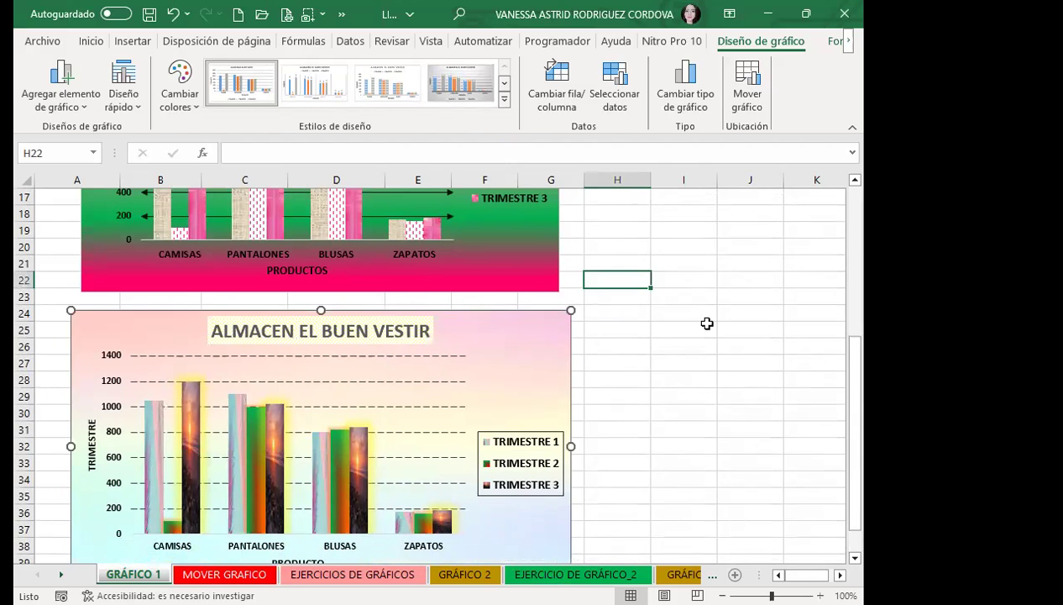
Collapse the ribbon, scroll through the sheet, and reselect the ALMACEN EL BUEN VESTIR chart
{"action": "double_click", "coordinate": [94, 41]}
{"action": "scroll", "coordinate": [637, 342], "scroll_direction": "up", "scroll_amount": 4}
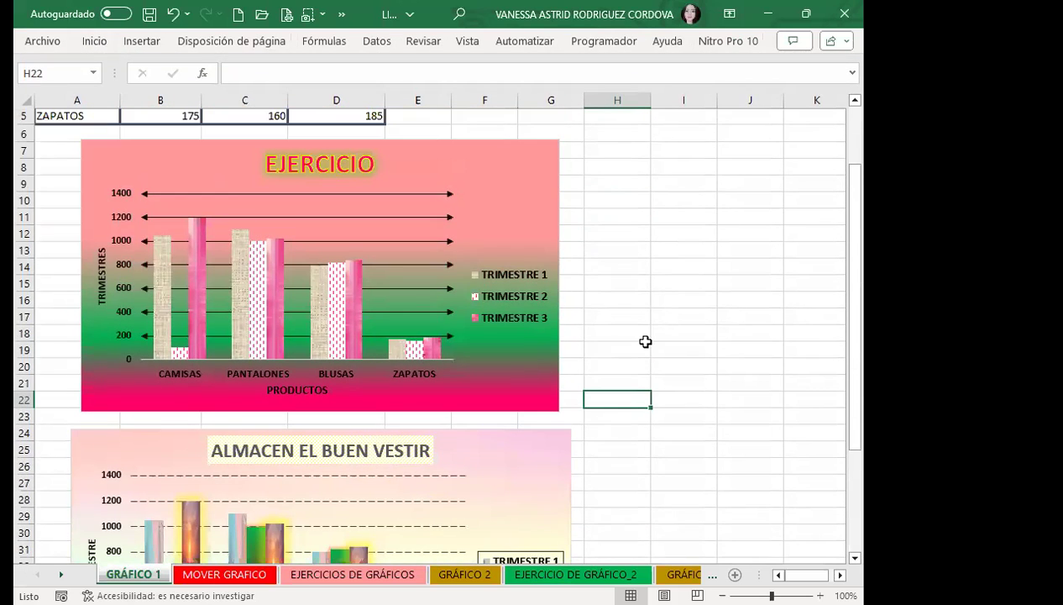
{"action": "scroll", "coordinate": [647, 342], "scroll_direction": "down", "scroll_amount": 1}
{"action": "scroll", "coordinate": [300, 294], "scroll_direction": "up", "scroll_amount": 1}
{"action": "scroll", "coordinate": [299, 294], "scroll_direction": "up", "scroll_amount": 1}
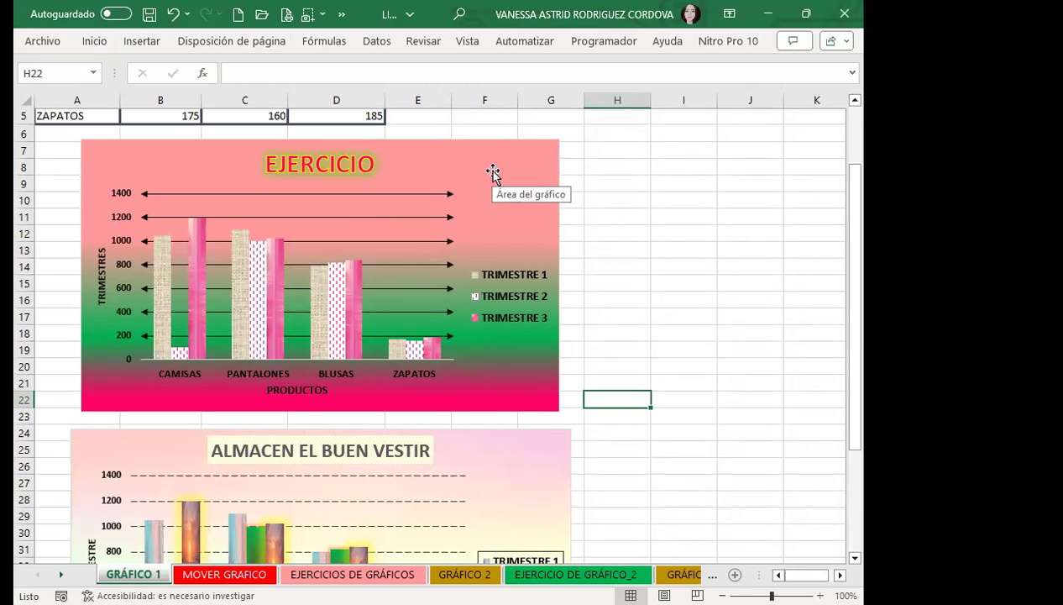
{"action": "scroll", "coordinate": [493, 173], "scroll_direction": "down", "scroll_amount": 3}
{"action": "left_click", "coordinate": [511, 303]}
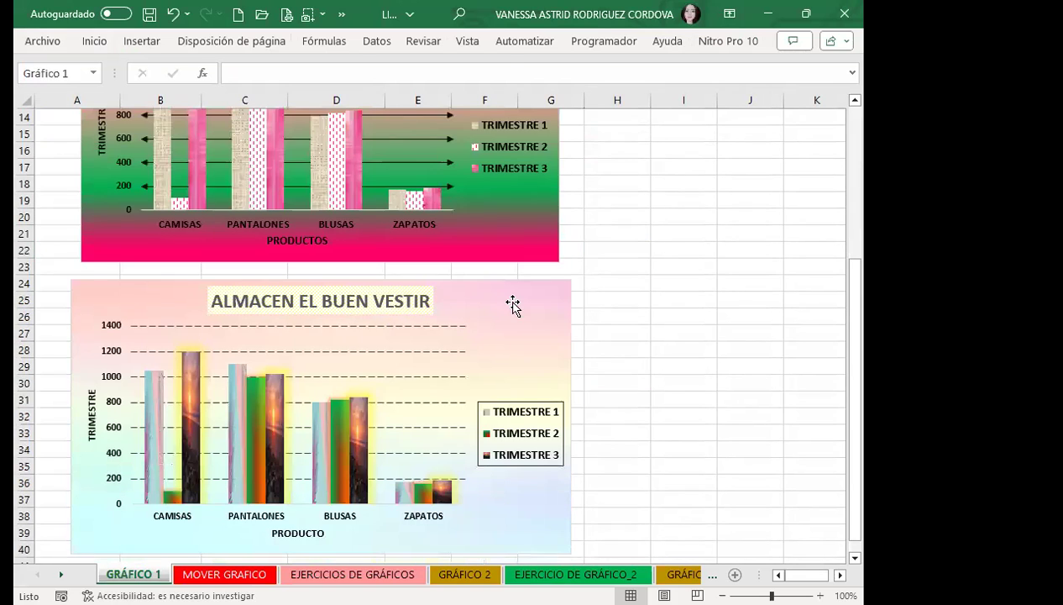
{"action": "scroll", "coordinate": [513, 306], "scroll_direction": "down", "scroll_amount": 2}
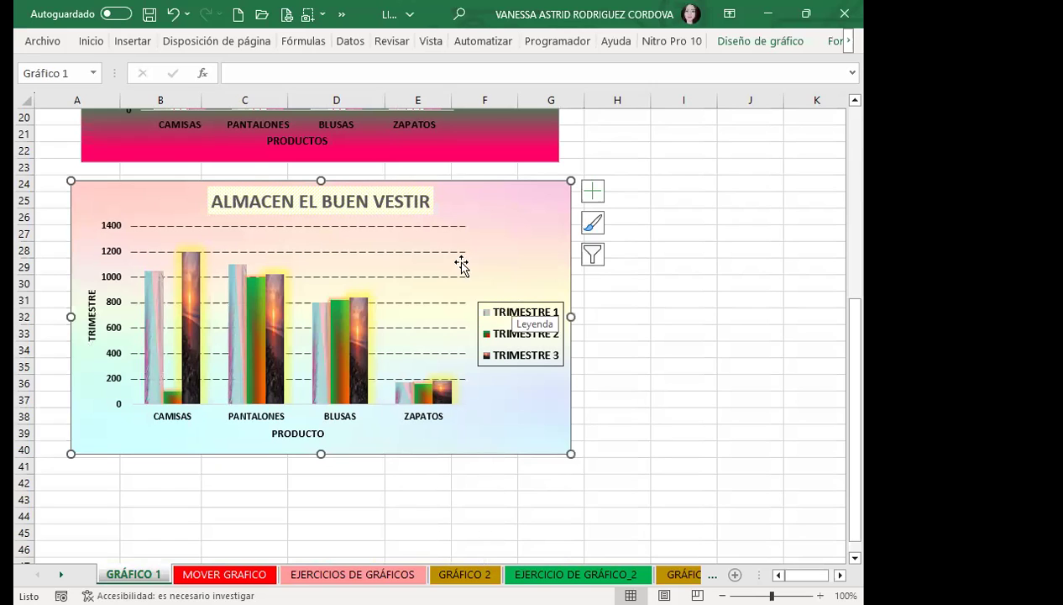
{"action": "left_click", "coordinate": [281, 203]}
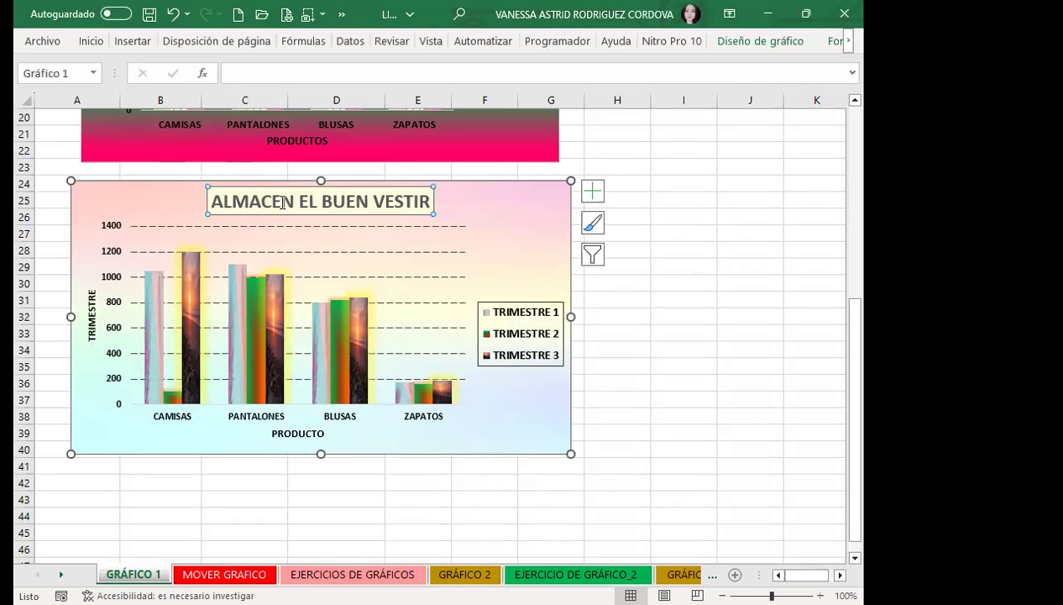
{"action": "left_click", "coordinate": [516, 218]}
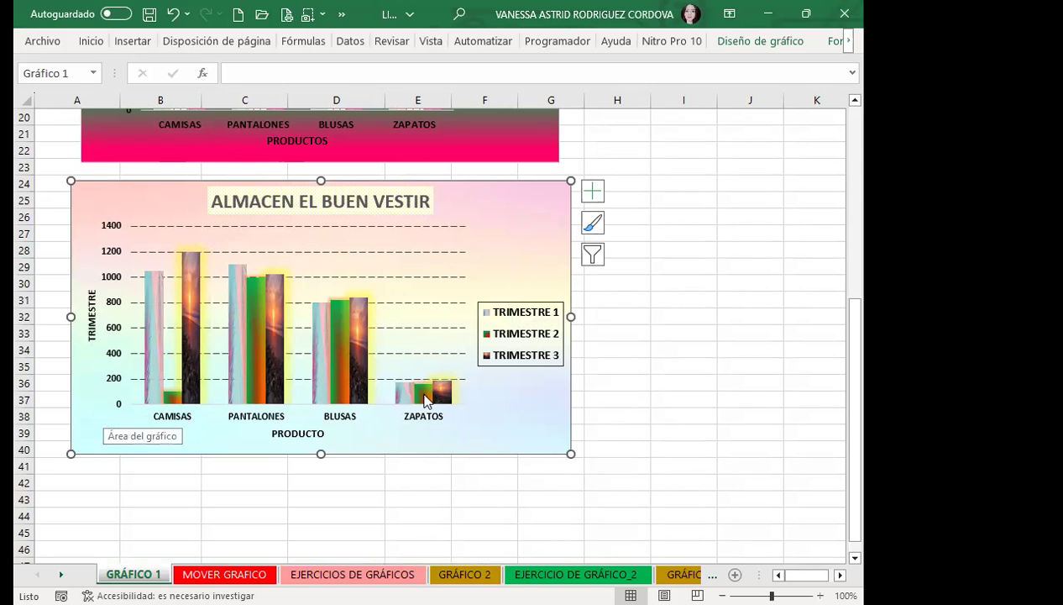
{"action": "scroll", "coordinate": [528, 452], "scroll_direction": "up", "scroll_amount": 1}
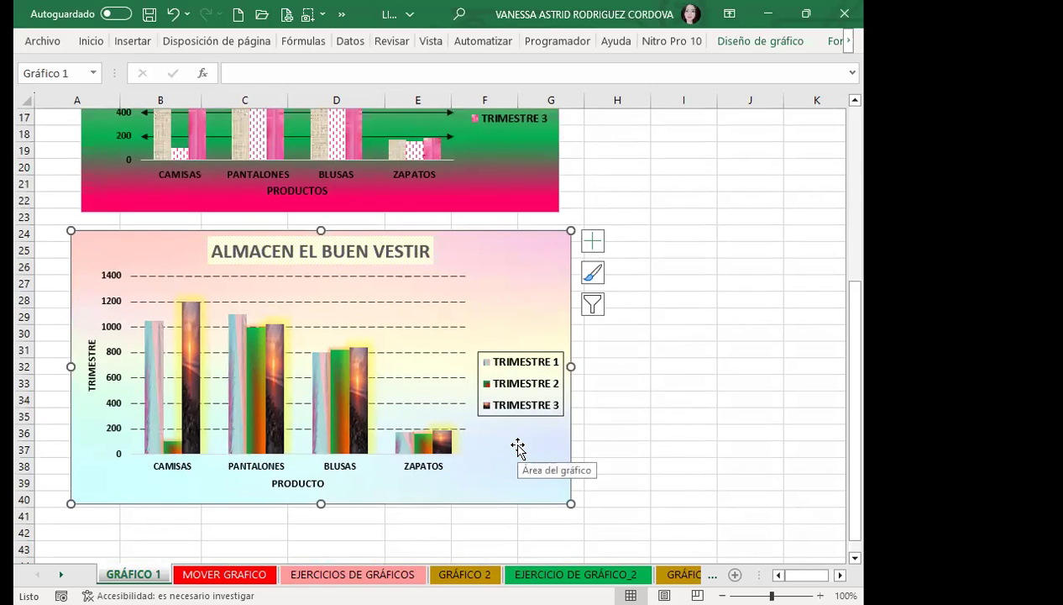
{"action": "scroll", "coordinate": [516, 443], "scroll_direction": "up", "scroll_amount": 3}
{"action": "scroll", "coordinate": [516, 441], "scroll_direction": "up", "scroll_amount": 3}
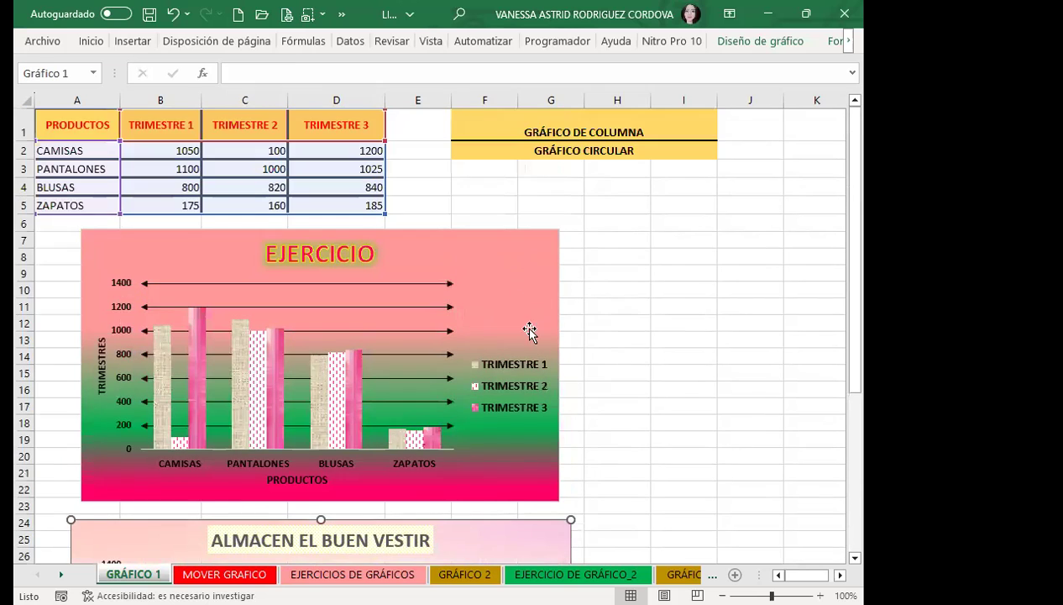
{"action": "scroll", "coordinate": [541, 437], "scroll_direction": "down", "scroll_amount": 3}
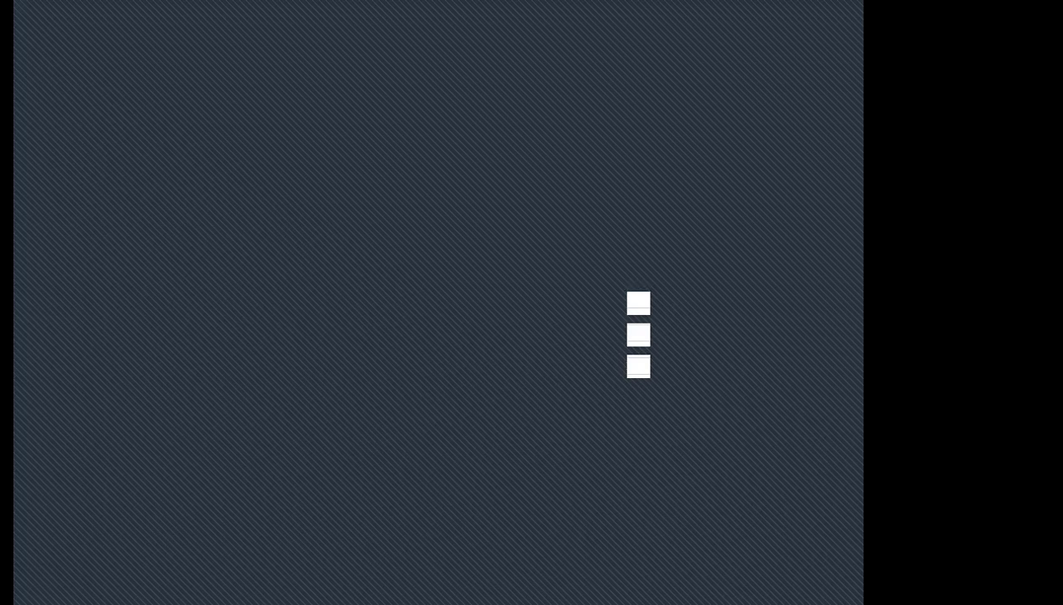
{"action": "key", "text": "ctrl+v"}
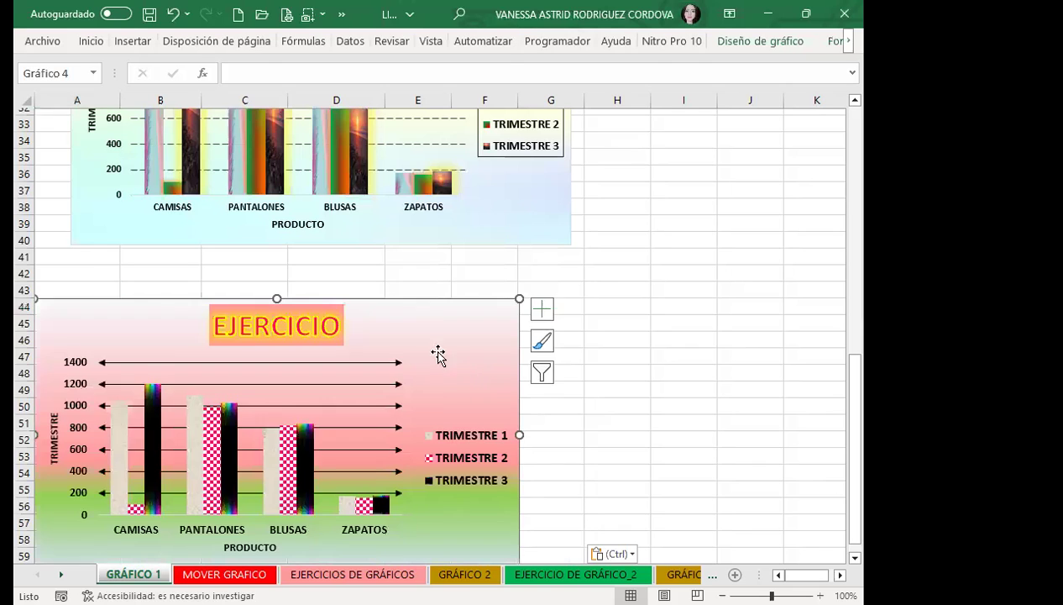
{"action": "left_click_drag", "start_coordinate": [446, 308], "coordinate": [519, 290]}
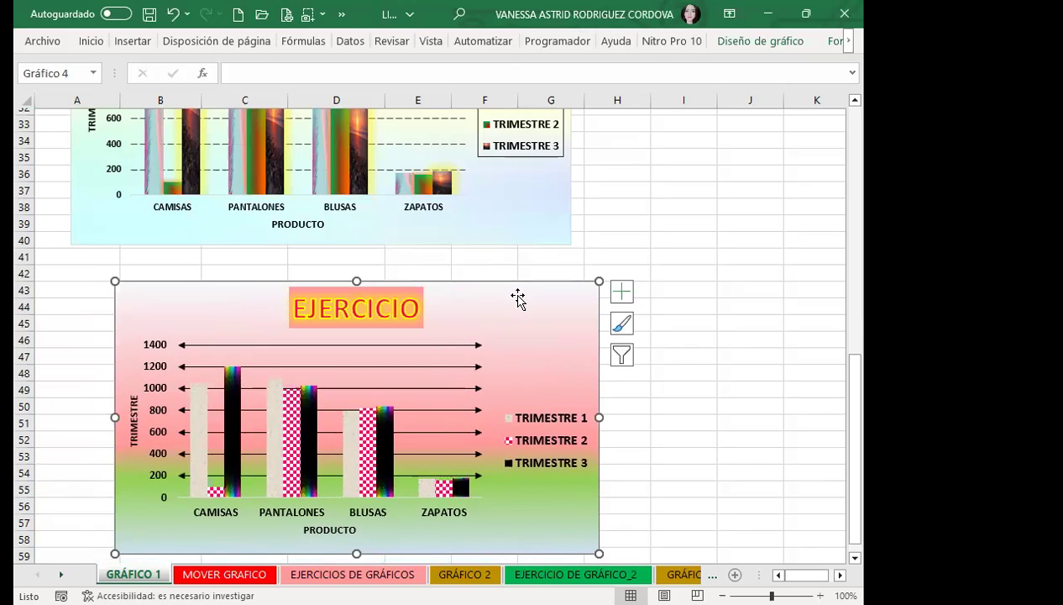
{"action": "scroll", "coordinate": [495, 298], "scroll_direction": "up", "scroll_amount": 8}
{"action": "scroll", "coordinate": [470, 300], "scroll_direction": "up", "scroll_amount": 3}
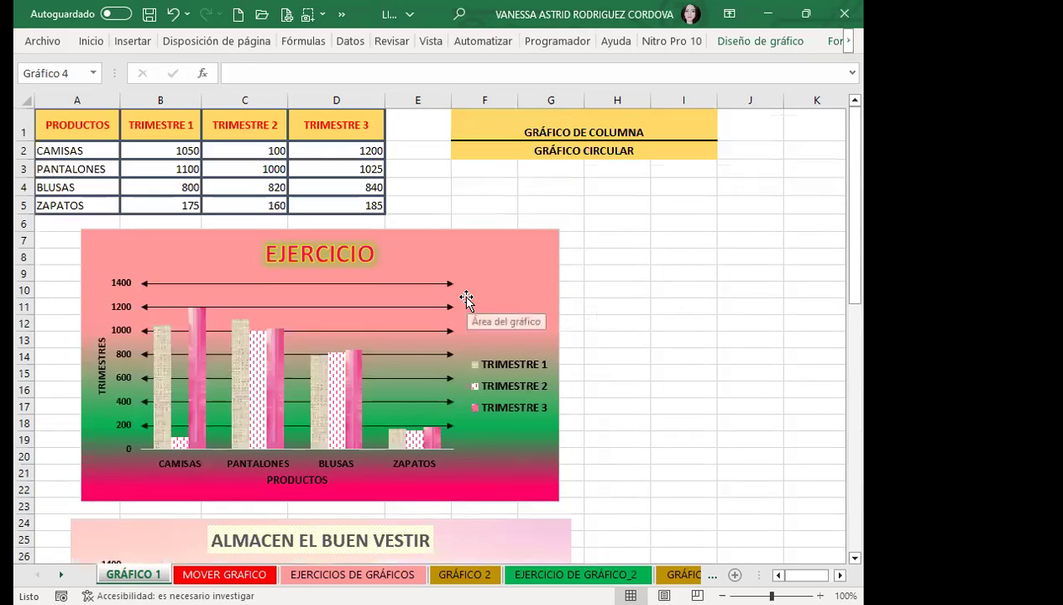
{"action": "scroll", "coordinate": [468, 300], "scroll_direction": "down", "scroll_amount": 4}
{"action": "scroll", "coordinate": [467, 299], "scroll_direction": "down", "scroll_amount": 8}
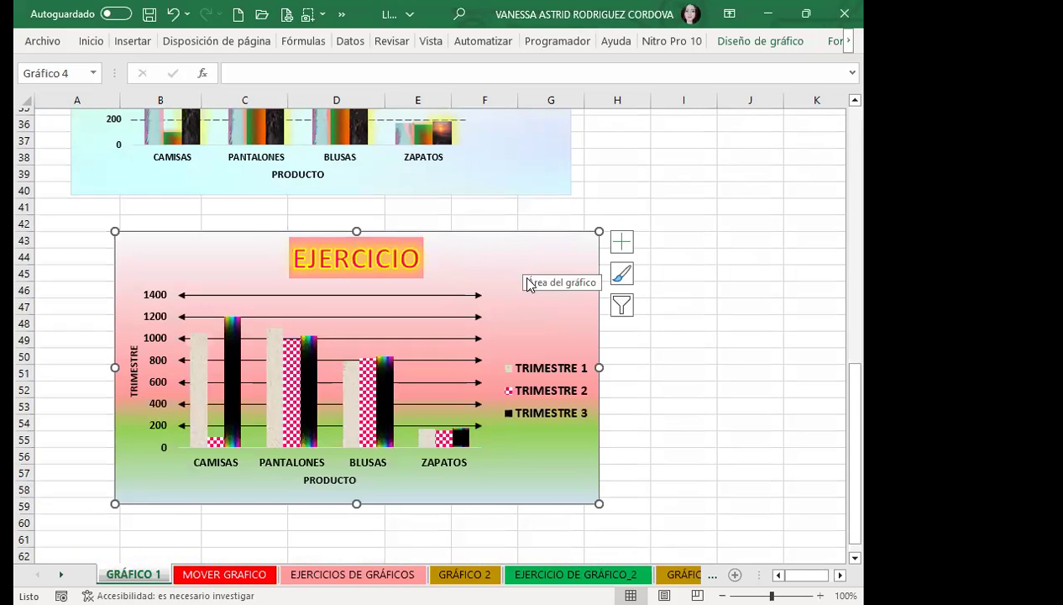
{"action": "scroll", "coordinate": [496, 252], "scroll_direction": "up", "scroll_amount": 3}
{"action": "scroll", "coordinate": [487, 268], "scroll_direction": "up", "scroll_amount": 8}
{"action": "scroll", "coordinate": [468, 257], "scroll_direction": "up", "scroll_amount": 1}
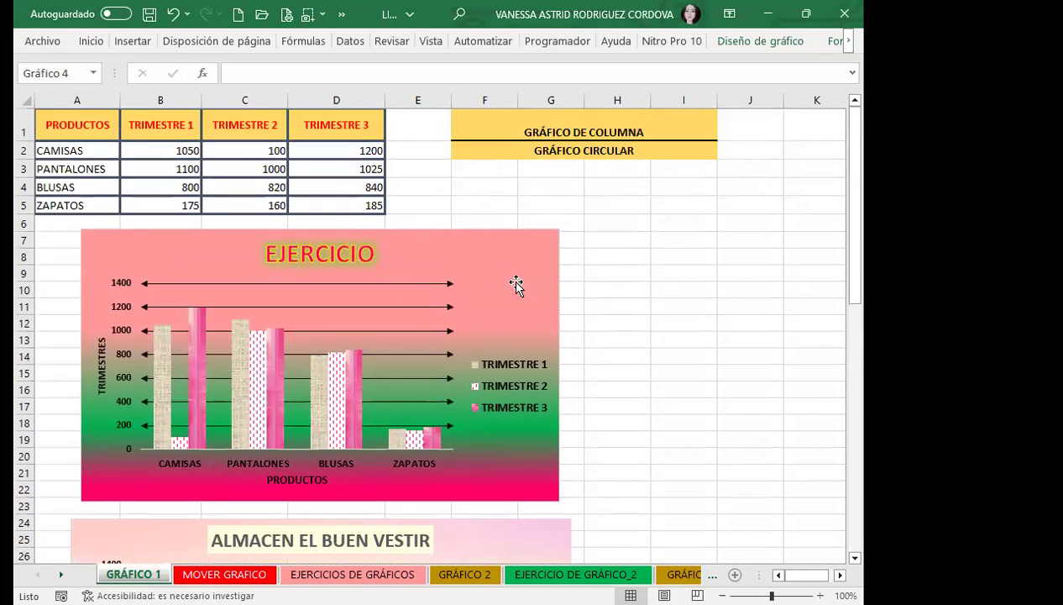
{"action": "scroll", "coordinate": [468, 280], "scroll_direction": "down", "scroll_amount": 4}
{"action": "scroll", "coordinate": [467, 279], "scroll_direction": "down", "scroll_amount": 4}
{"action": "scroll", "coordinate": [477, 268], "scroll_direction": "down", "scroll_amount": 5}
{"action": "scroll", "coordinate": [533, 191], "scroll_direction": "down", "scroll_amount": 1}
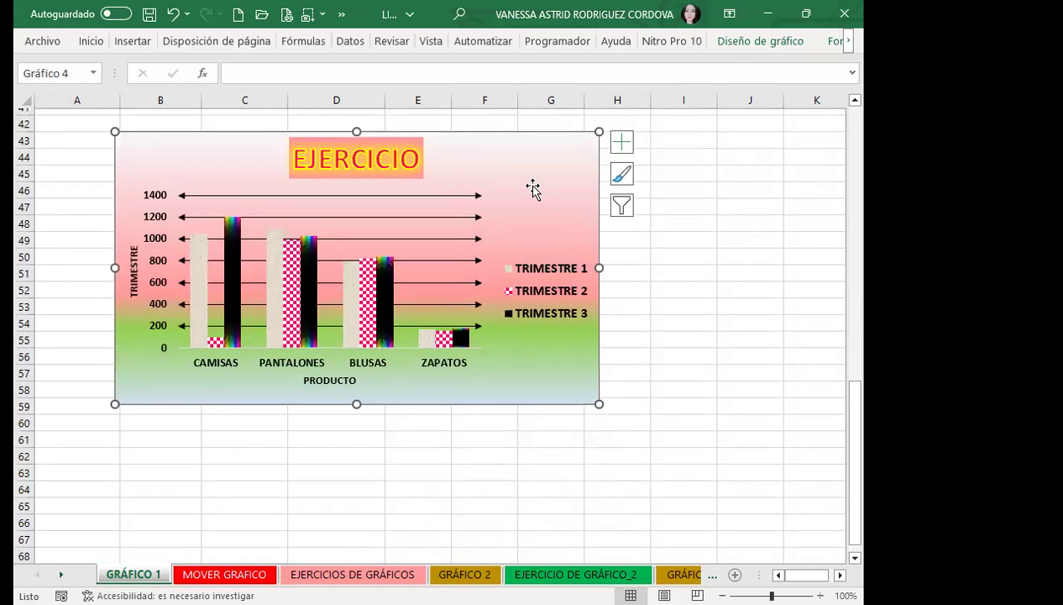
{"action": "key", "text": "Delete"}
{"action": "scroll", "coordinate": [408, 351], "scroll_direction": "up", "scroll_amount": 8}
{"action": "scroll", "coordinate": [411, 348], "scroll_direction": "up", "scroll_amount": 2}
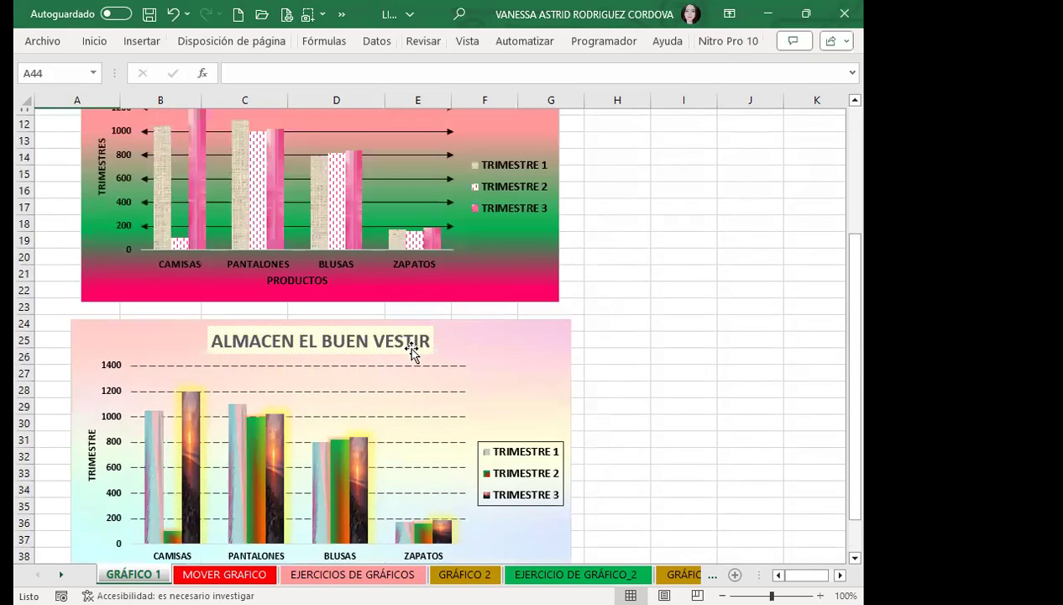
{"action": "scroll", "coordinate": [411, 351], "scroll_direction": "up", "scroll_amount": 3}
{"action": "left_click", "coordinate": [500, 231]}
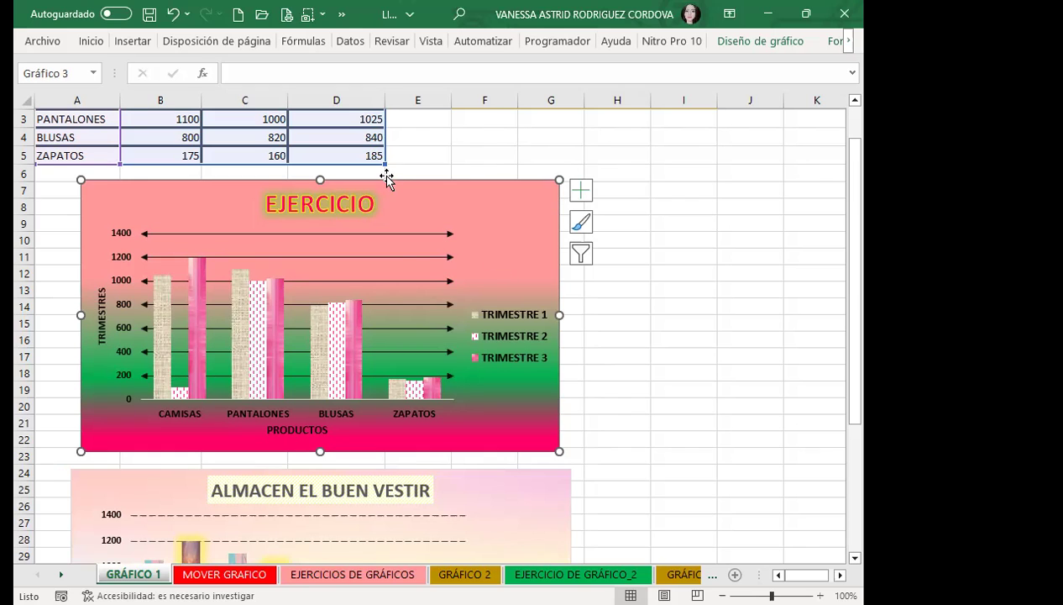
Drag the EJERCICIO chart further down the sheet, below the data table
{"action": "scroll", "coordinate": [517, 333], "scroll_direction": "down", "scroll_amount": 4}
{"action": "left_click_drag", "start_coordinate": [507, 299], "coordinate": [485, 417]}
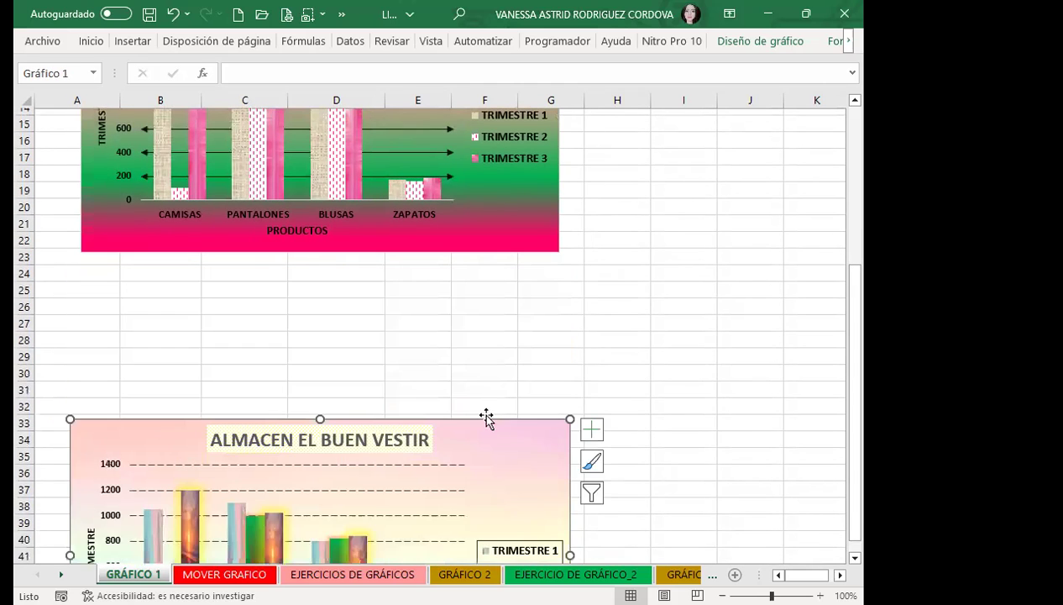
{"action": "scroll", "coordinate": [443, 238], "scroll_direction": "up", "scroll_amount": 3}
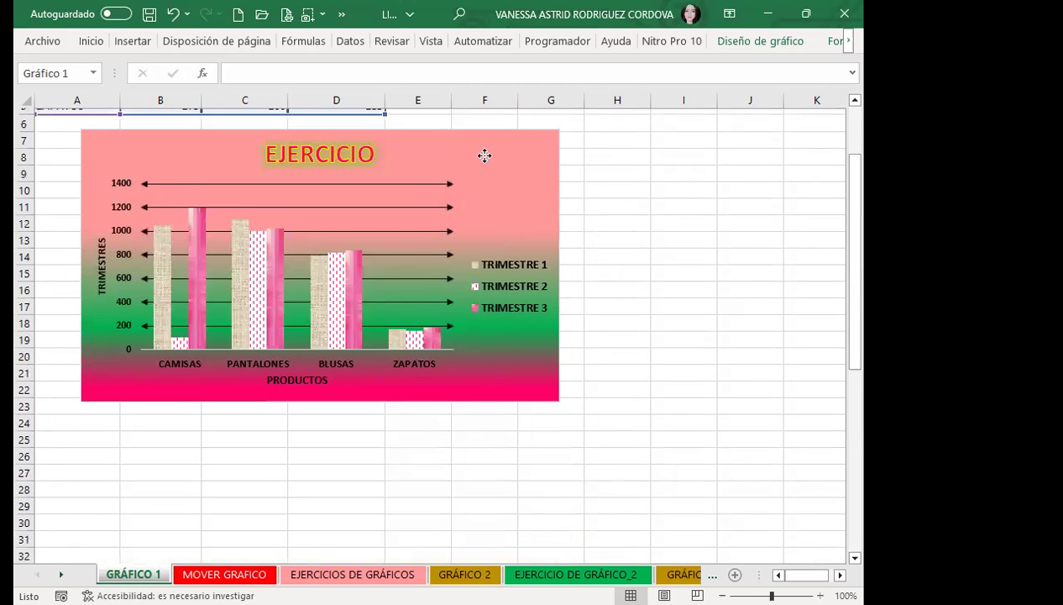
{"action": "left_click_drag", "start_coordinate": [485, 156], "coordinate": [493, 374]}
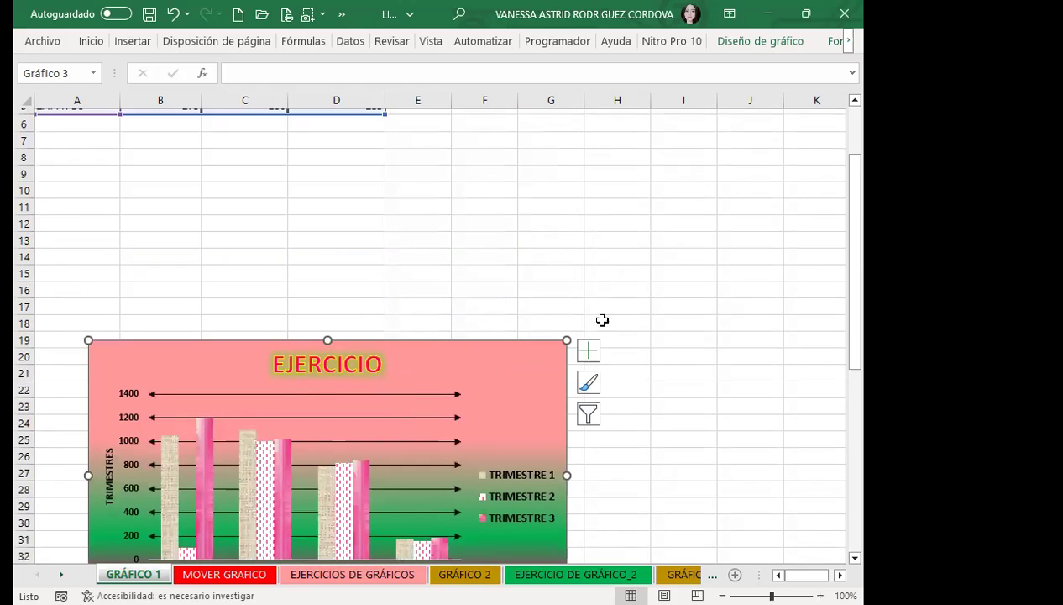
{"action": "mouse_move", "coordinate": [520, 368]}
{"action": "left_mouse_down"}
{"action": "mouse_move", "coordinate": [529, 261]}
{"action": "mouse_move", "coordinate": [522, 433]}
{"action": "left_mouse_up"}
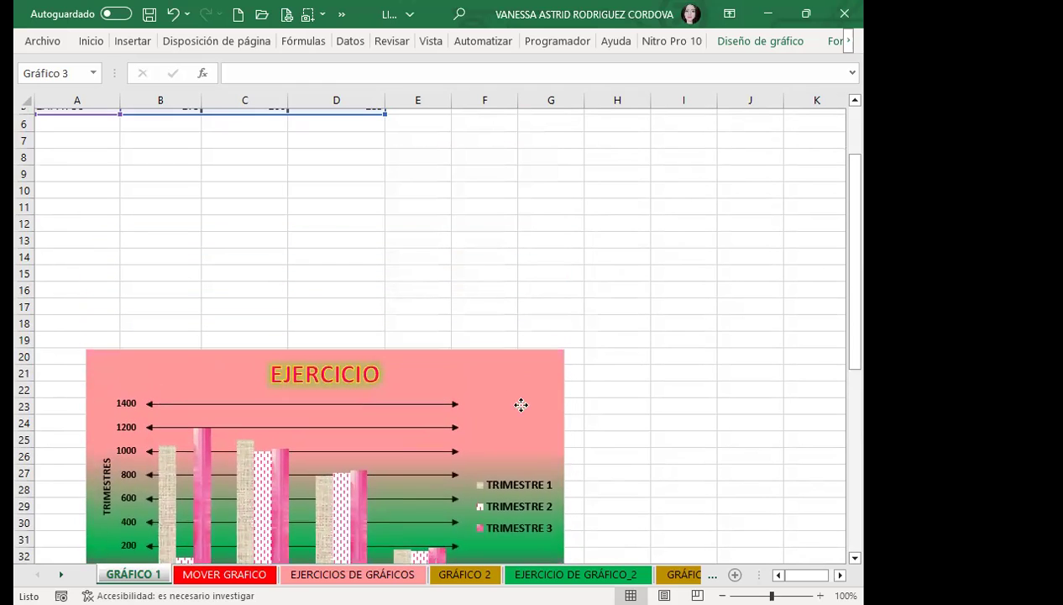
Move the ALMACEN EL BUEN VESTIR chart lower as well, then return to the top
{"action": "scroll", "coordinate": [523, 432], "scroll_direction": "down", "scroll_amount": 3}
{"action": "scroll", "coordinate": [515, 394], "scroll_direction": "down", "scroll_amount": 4}
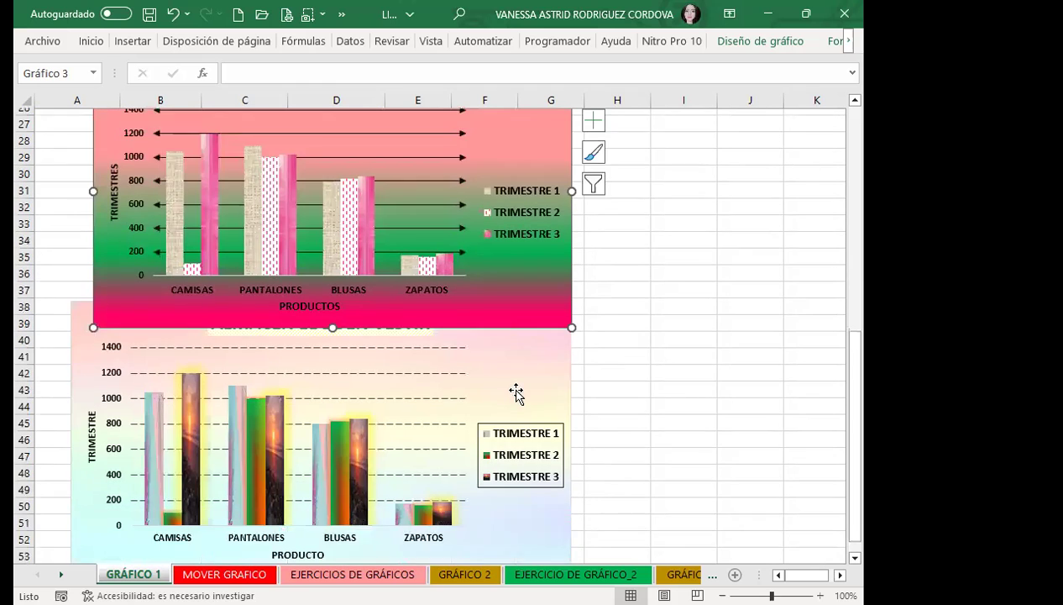
{"action": "scroll", "coordinate": [496, 333], "scroll_direction": "down", "scroll_amount": 1}
{"action": "left_click_drag", "start_coordinate": [531, 360], "coordinate": [531, 423]}
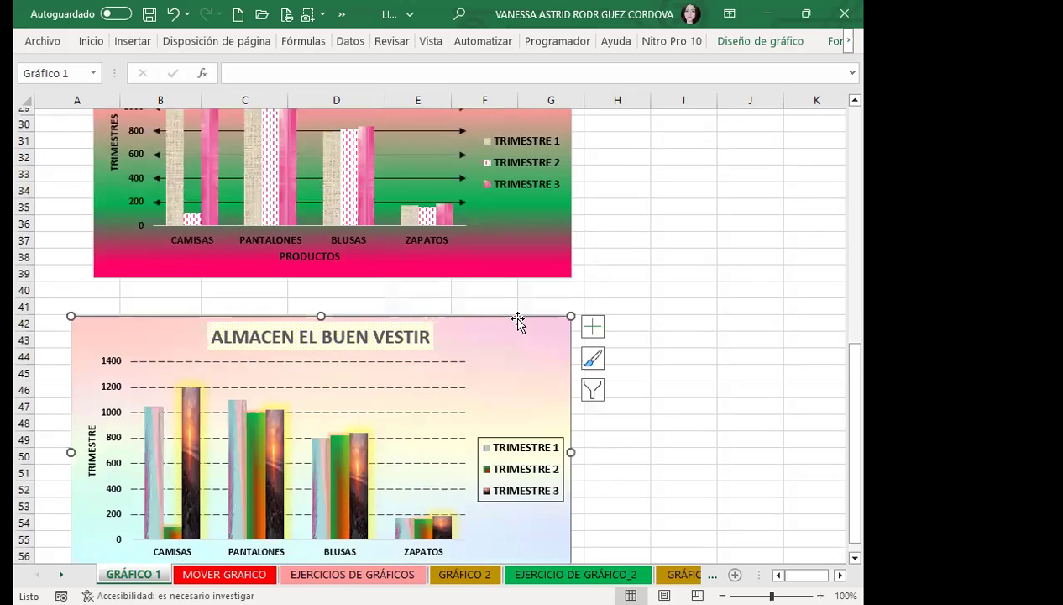
{"action": "left_click_drag", "start_coordinate": [520, 320], "coordinate": [517, 377]}
{"action": "scroll", "coordinate": [485, 178], "scroll_direction": "up", "scroll_amount": 3}
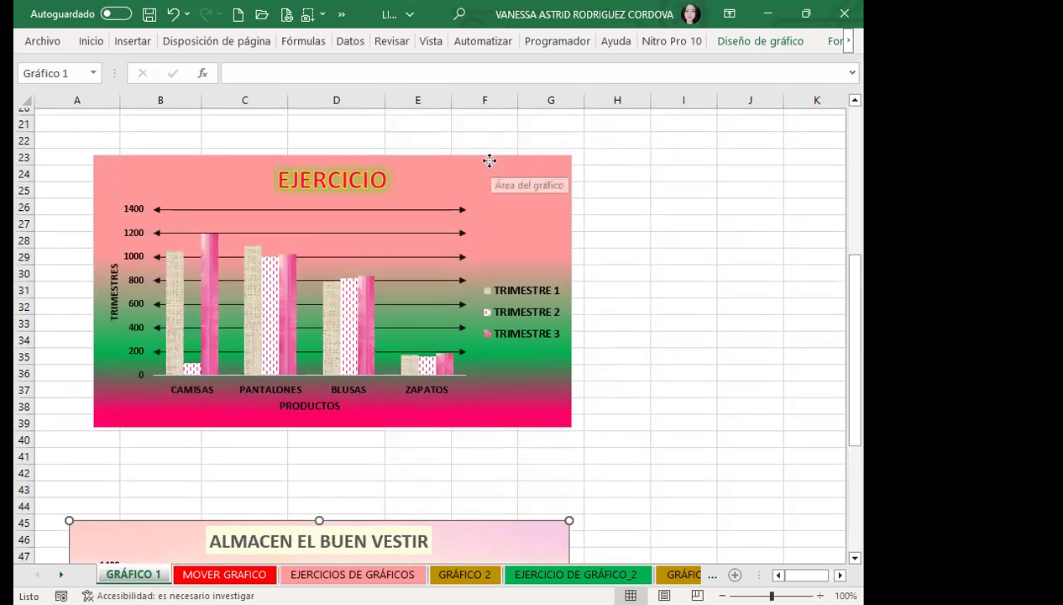
{"action": "mouse_move", "coordinate": [488, 209]}
{"action": "left_mouse_down"}
{"action": "mouse_move", "coordinate": [483, 252]}
{"action": "mouse_move", "coordinate": [484, 225]}
{"action": "left_mouse_up"}
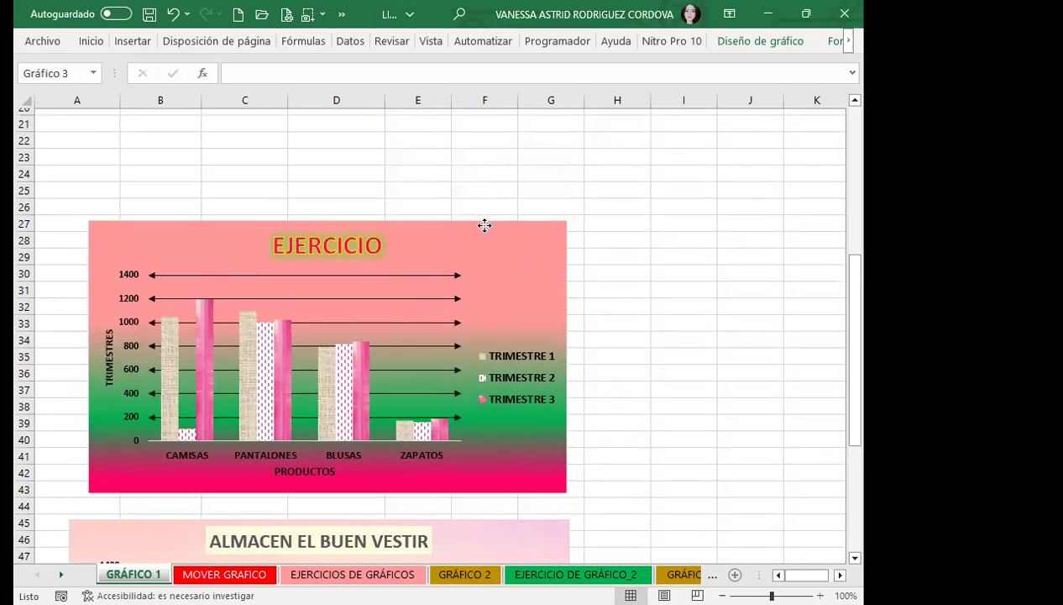
{"action": "scroll", "coordinate": [243, 227], "scroll_direction": "up", "scroll_amount": 7}
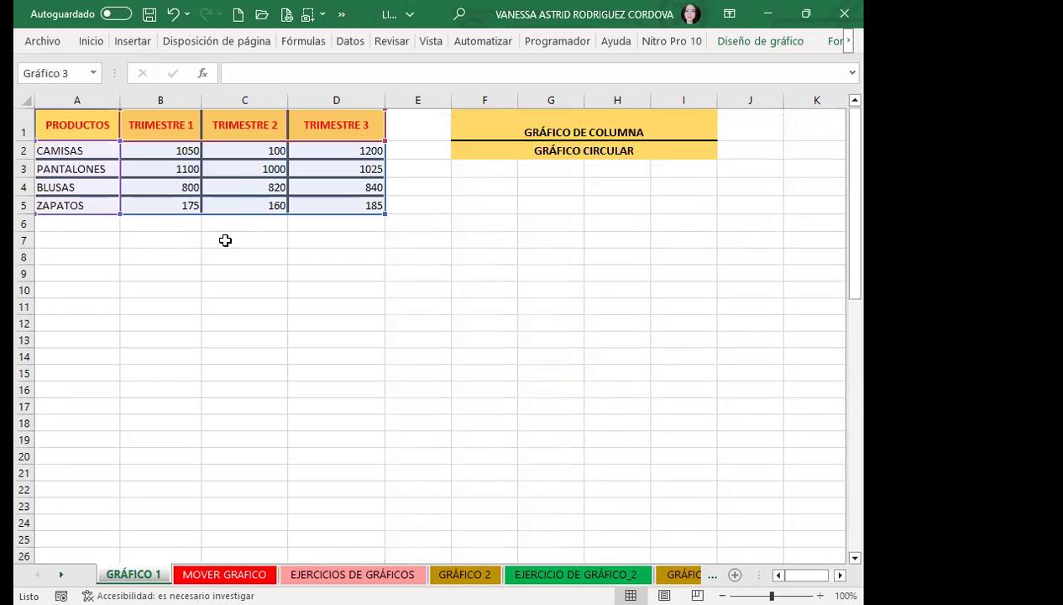
Pin the ribbon expanded and try selecting the product names and quarter columns
{"action": "left_click", "coordinate": [173, 184]}
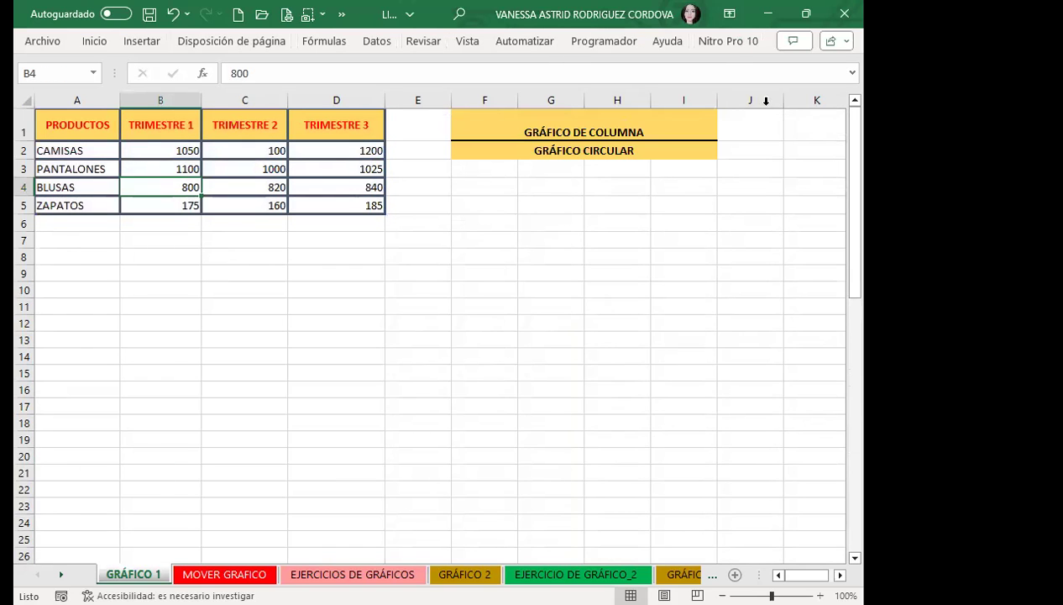
{"action": "double_click", "coordinate": [94, 42]}
{"action": "left_click", "coordinate": [74, 248]}
{"action": "left_click_drag", "start_coordinate": [96, 207], "coordinate": [81, 280]}
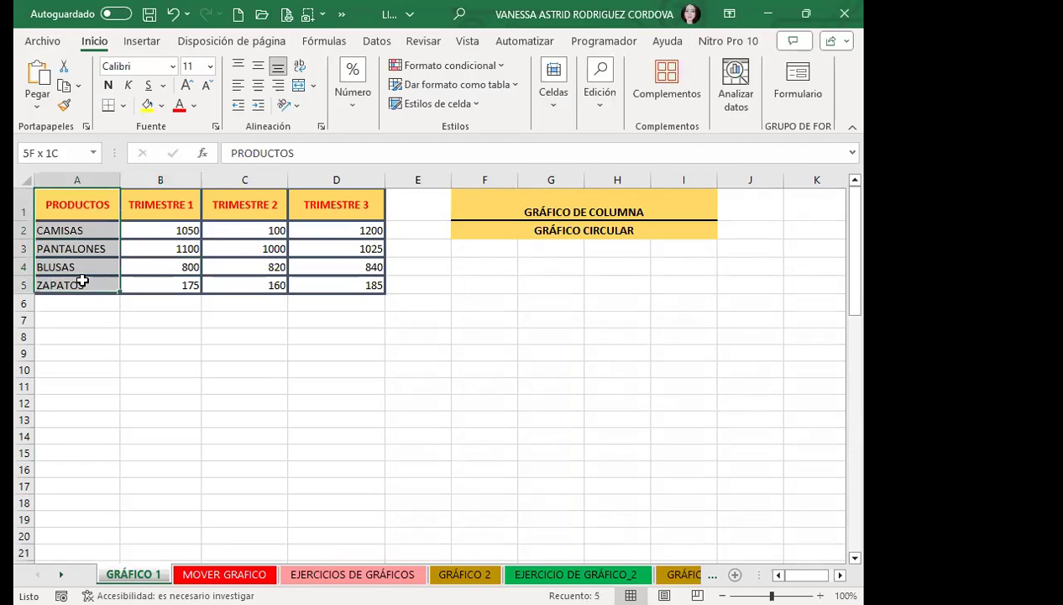
{"action": "left_click_drag", "start_coordinate": [232, 201], "coordinate": [231, 288], "text": "ctrl"}
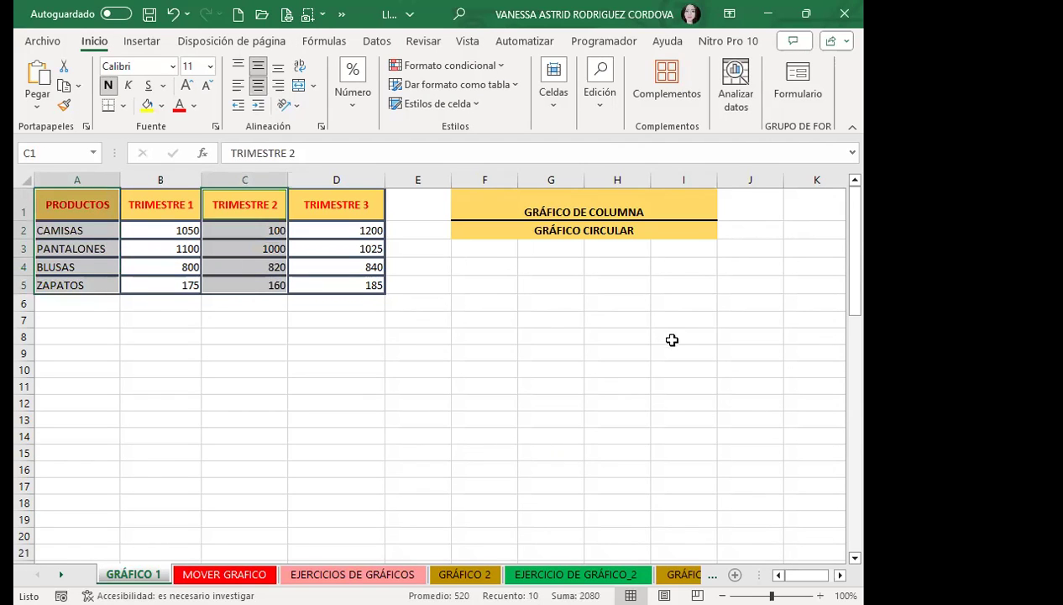
{"action": "left_click", "coordinate": [189, 184]}
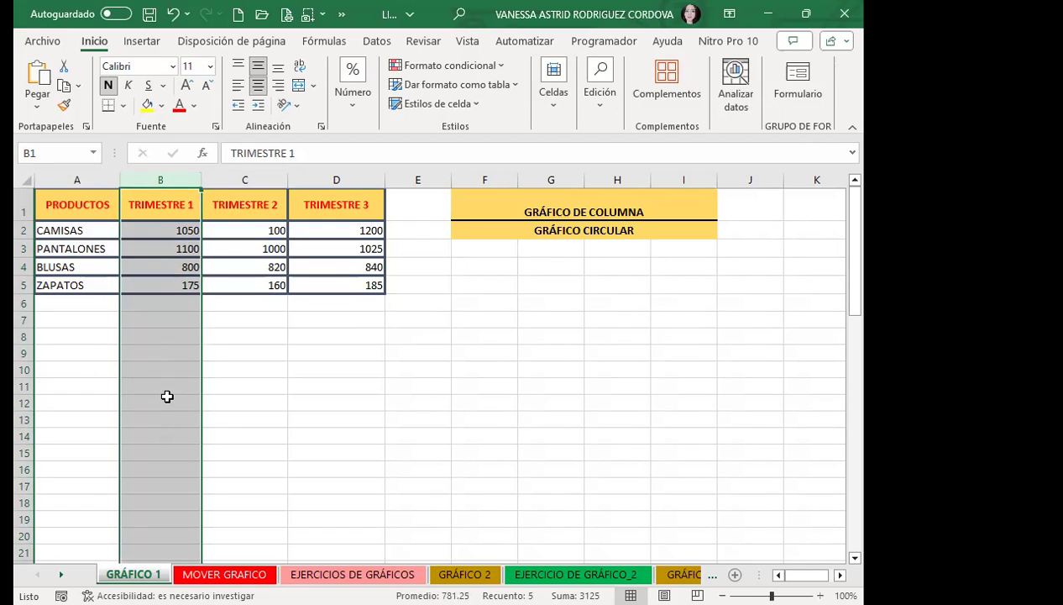
{"action": "left_click", "coordinate": [275, 374]}
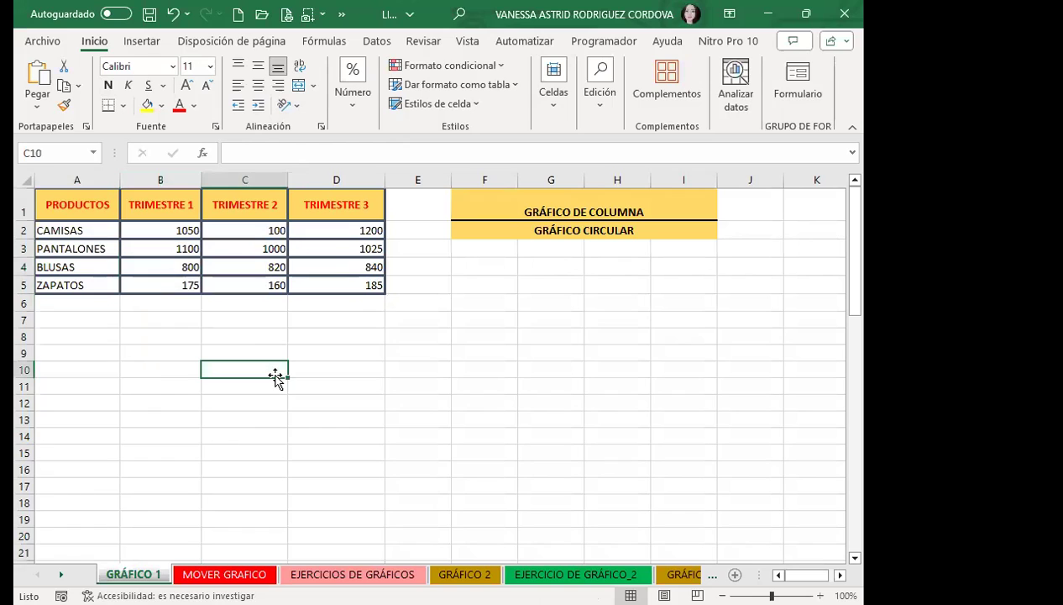
Select a table cell and bring up the pie chart options on Insertar
{"action": "left_click", "coordinate": [164, 249]}
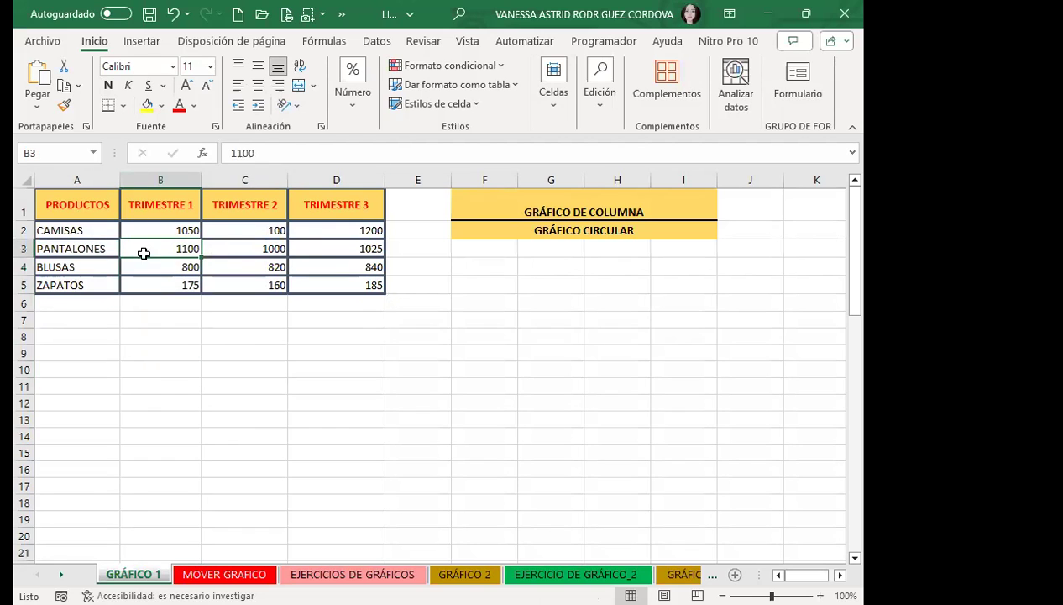
{"action": "left_click", "coordinate": [142, 41]}
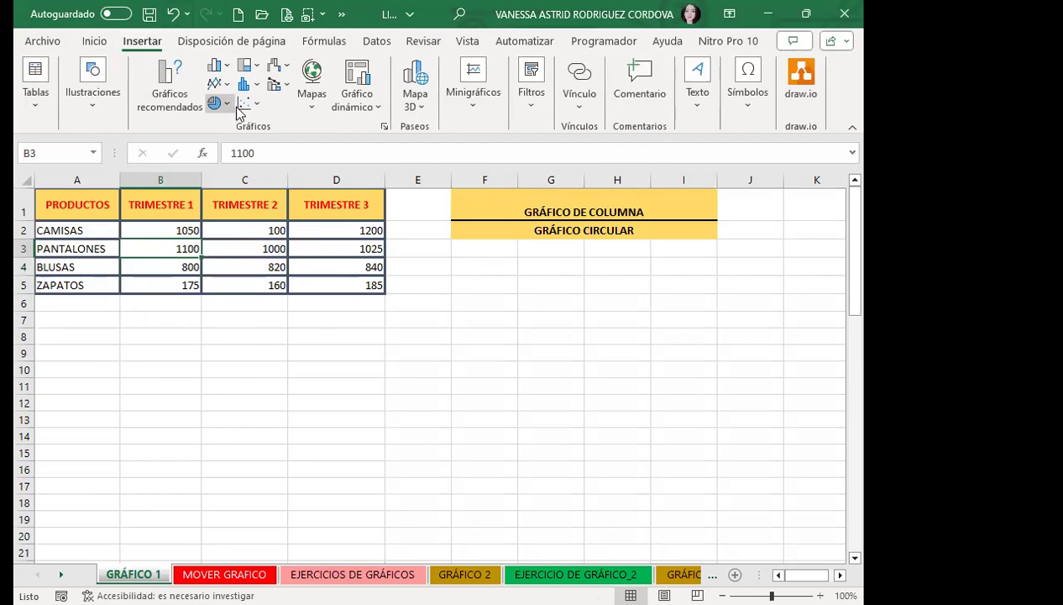
{"action": "left_click", "coordinate": [218, 105]}
Insert a 3D pie with quick layout 6 and bold, enlarged percentage labels
{"action": "left_click", "coordinate": [239, 240]}
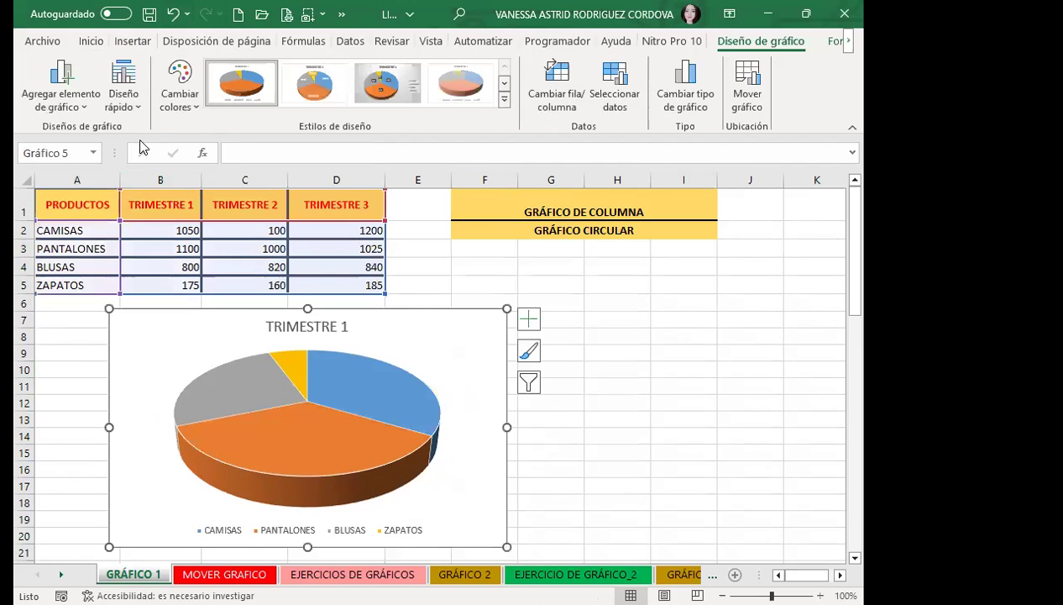
{"action": "left_click", "coordinate": [126, 99]}
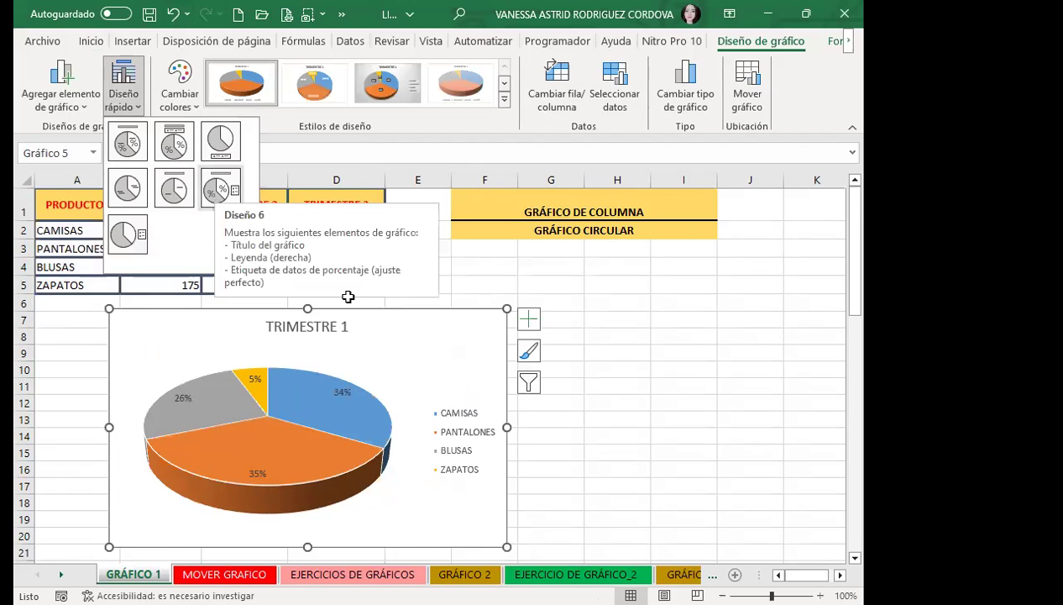
{"action": "scroll", "coordinate": [415, 319], "scroll_direction": "down", "scroll_amount": 1}
{"action": "left_click", "coordinate": [91, 40]}
{"action": "left_click", "coordinate": [255, 330]}
{"action": "left_click", "coordinate": [109, 85]}
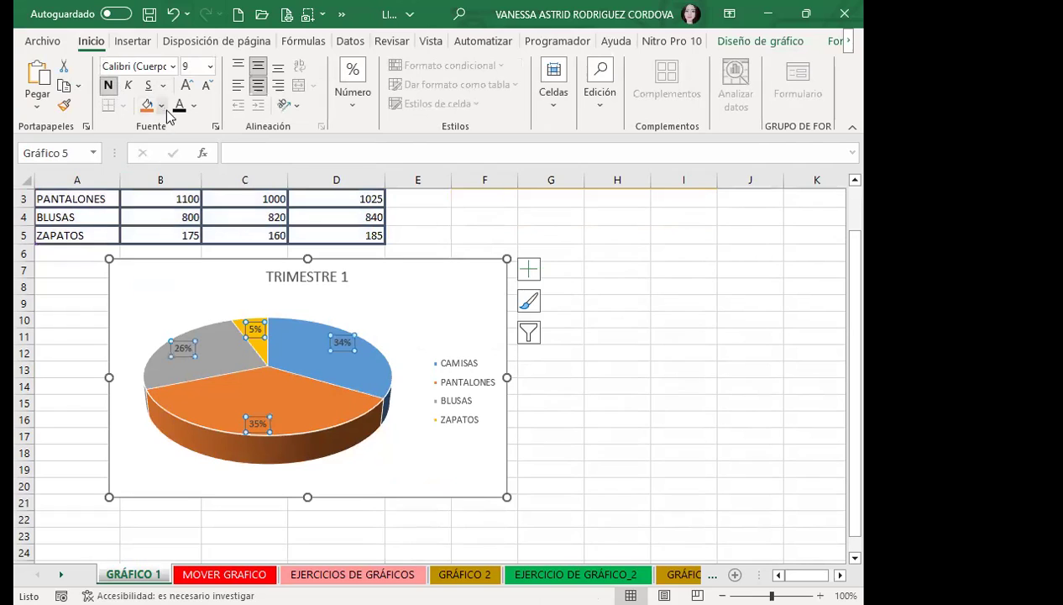
{"action": "left_click", "coordinate": [186, 86]}
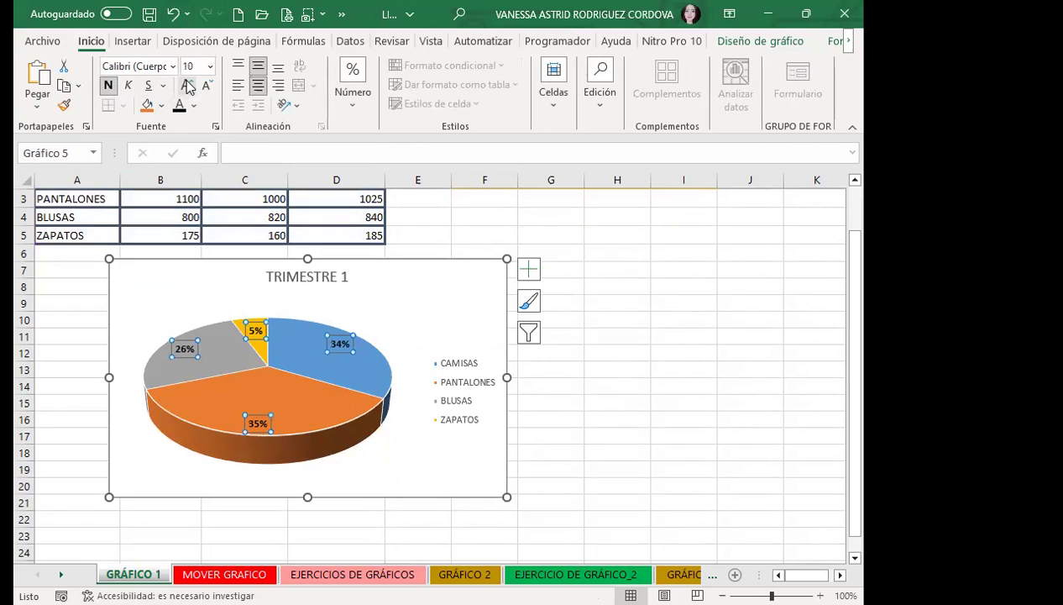
Make the legend bold and larger, and the title bold, black and bigger
{"action": "left_click", "coordinate": [434, 362]}
{"action": "left_click", "coordinate": [108, 86]}
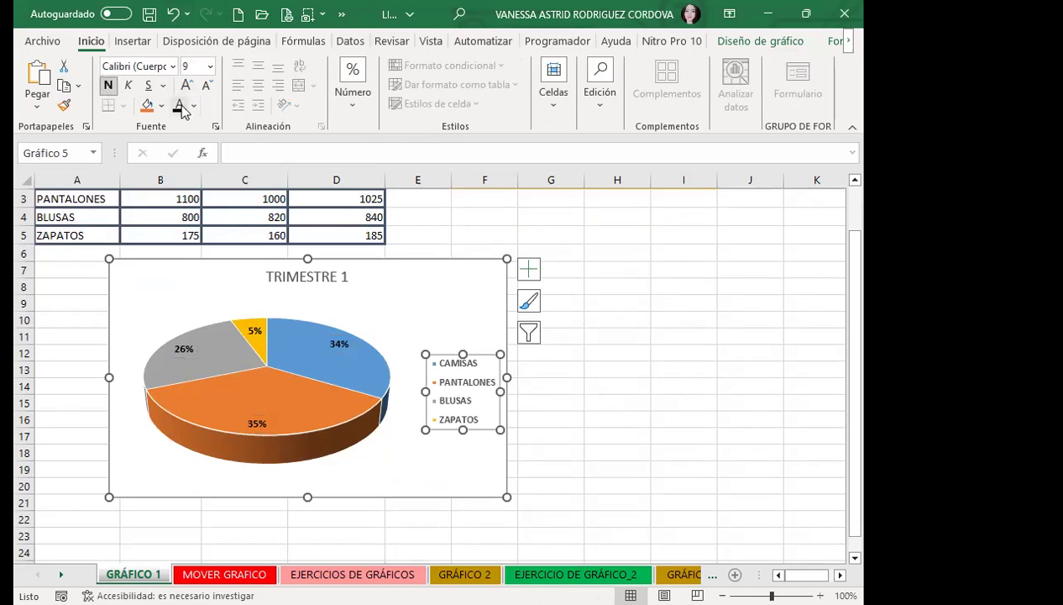
{"action": "left_click", "coordinate": [187, 85]}
{"action": "left_click", "coordinate": [284, 273]}
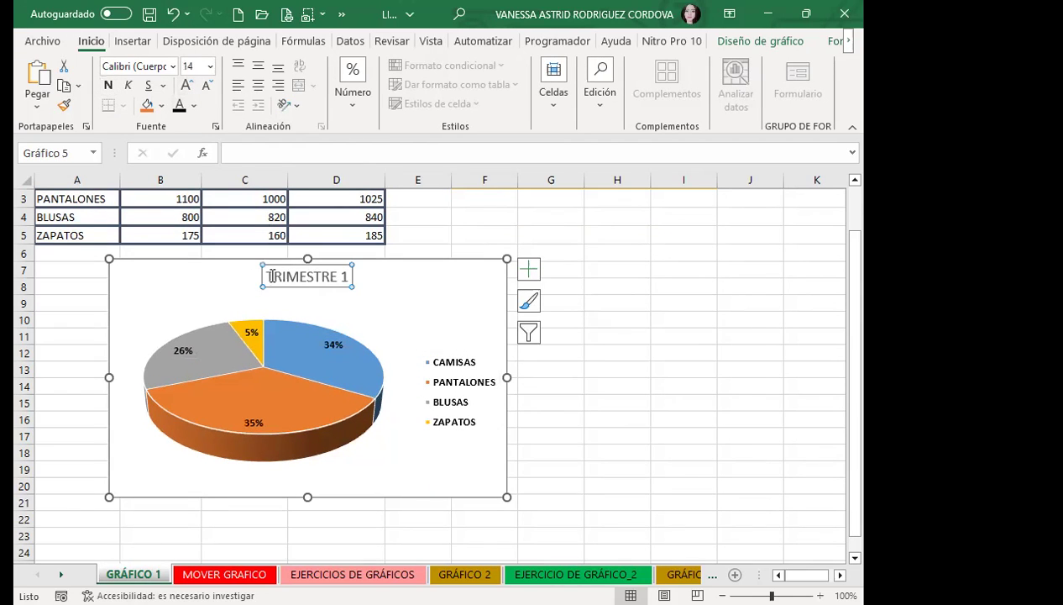
{"action": "left_click", "coordinate": [108, 85]}
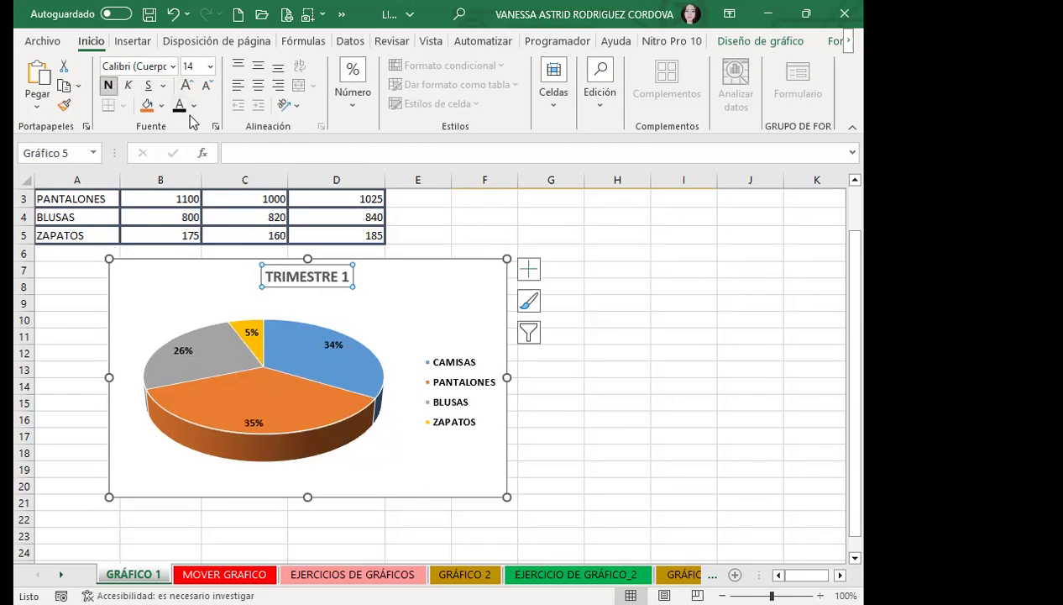
{"action": "left_click", "coordinate": [179, 110]}
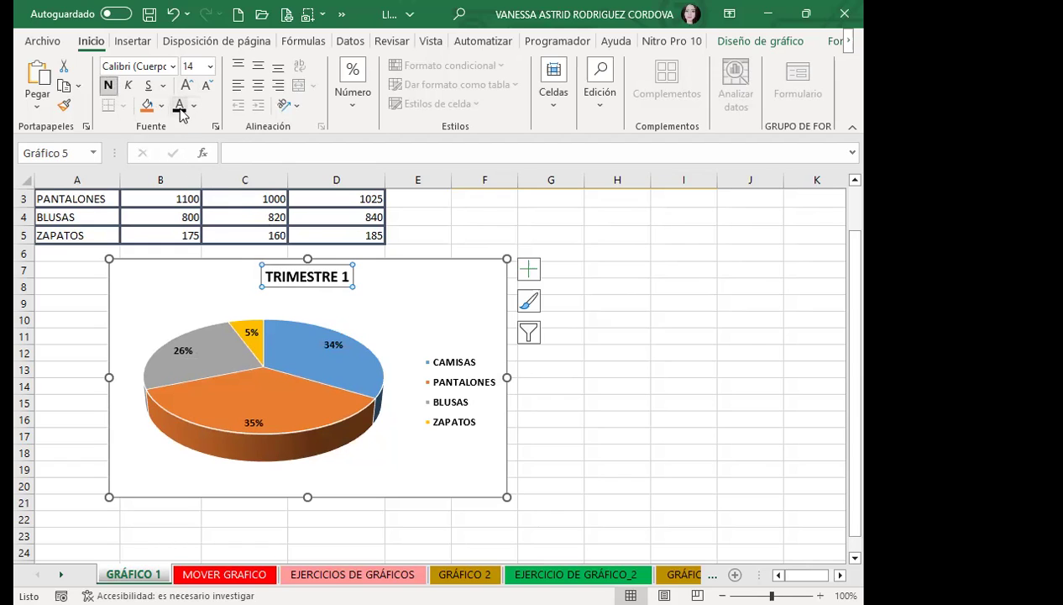
{"action": "left_click", "coordinate": [179, 84]}
{"action": "left_click", "coordinate": [180, 84]}
Fill the chart title and legend boxes with pink
{"action": "left_click", "coordinate": [146, 107]}
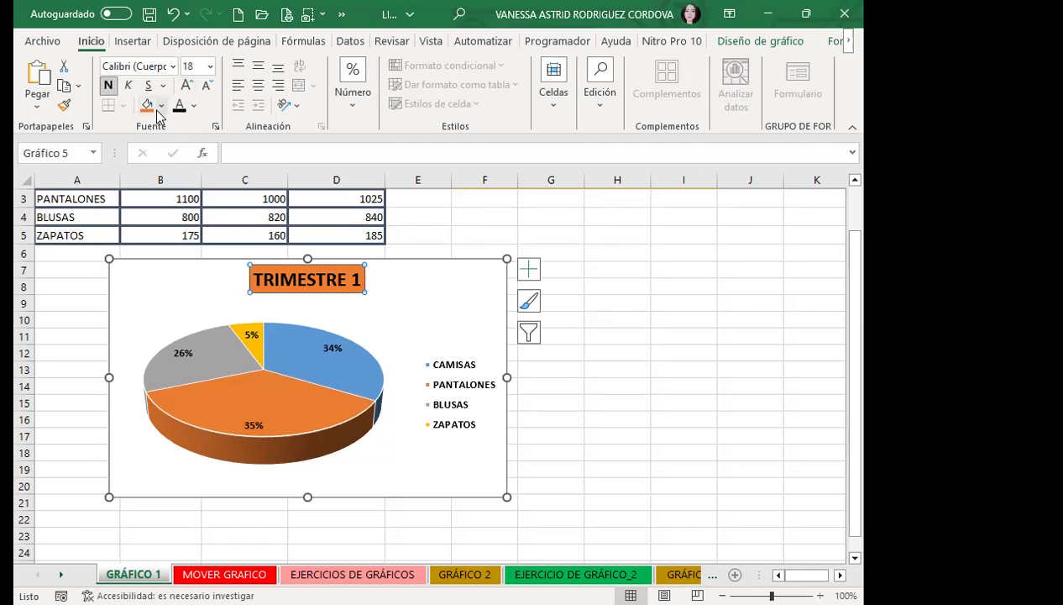
{"action": "left_click", "coordinate": [161, 106]}
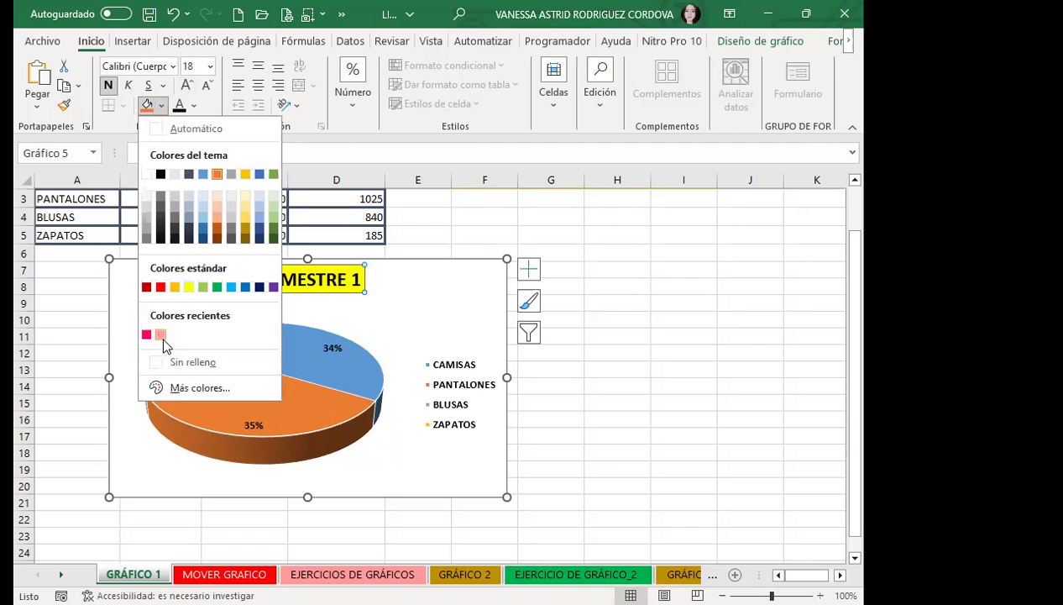
{"action": "left_click", "coordinate": [160, 334]}
{"action": "left_click", "coordinate": [436, 375]}
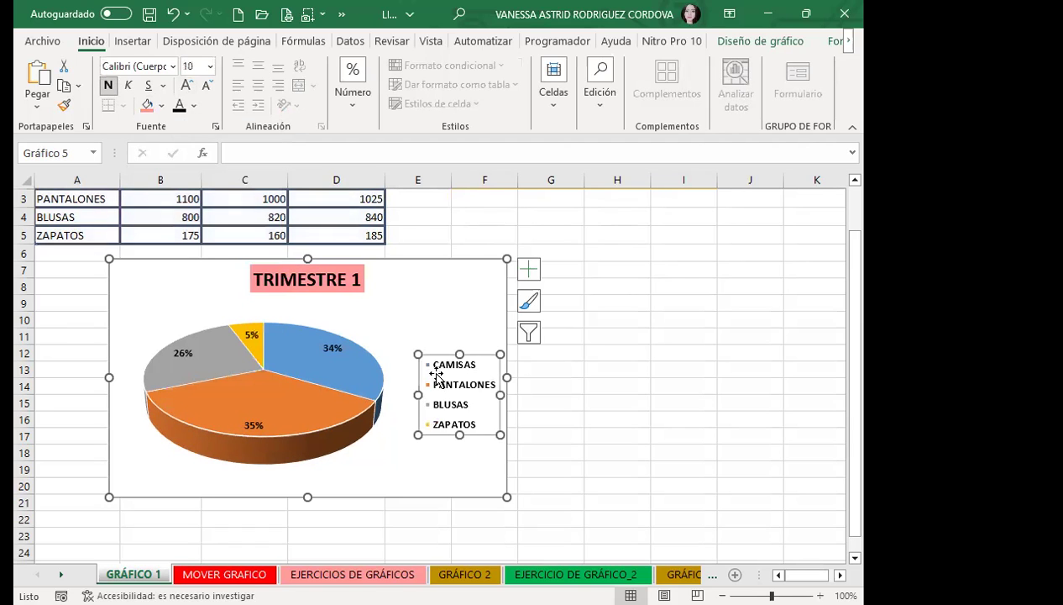
{"action": "left_click", "coordinate": [147, 105]}
{"action": "scroll", "coordinate": [392, 346], "scroll_direction": "down", "scroll_amount": 3}
{"action": "scroll", "coordinate": [336, 349], "scroll_direction": "up", "scroll_amount": 2}
{"action": "scroll", "coordinate": [340, 348], "scroll_direction": "up", "scroll_amount": 2}
{"action": "scroll", "coordinate": [339, 349], "scroll_direction": "up", "scroll_amount": 1}
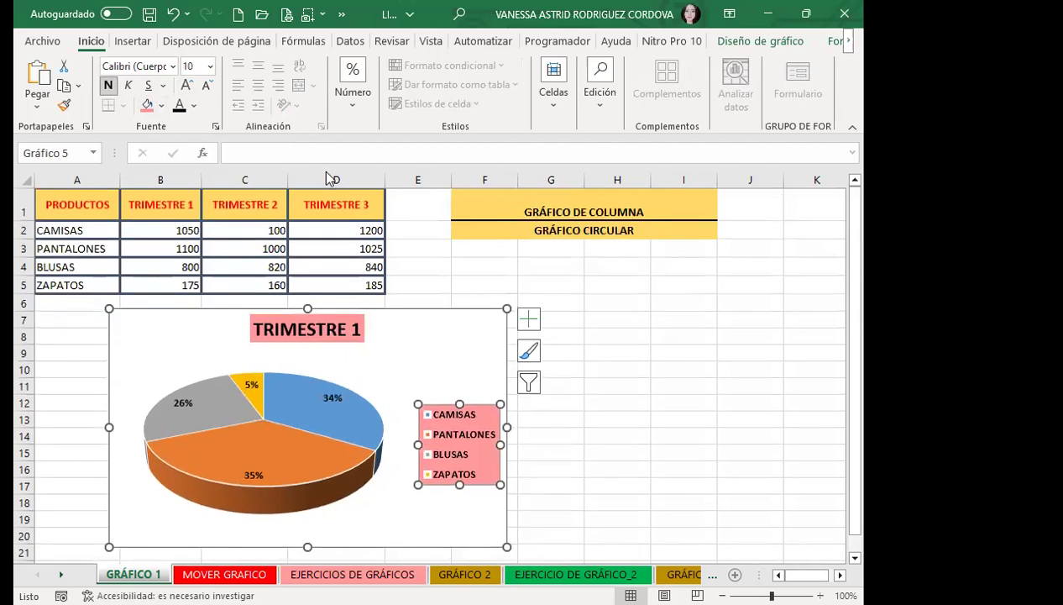
Reselect the pie chart and browse the chart styles on Diseño de gráfico
{"action": "left_click", "coordinate": [204, 243]}
{"action": "left_click", "coordinate": [425, 332]}
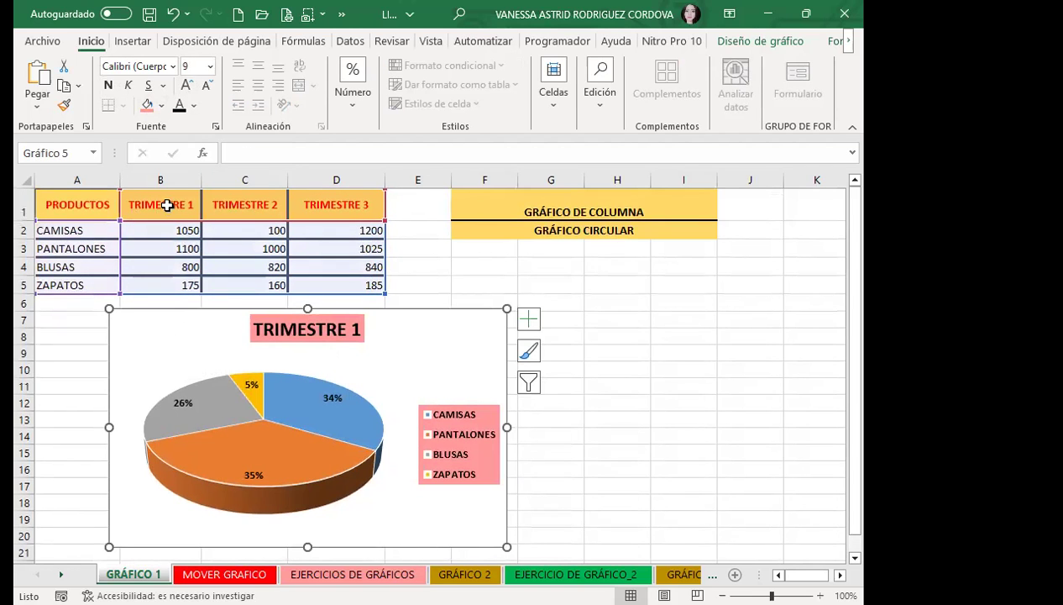
{"action": "left_click", "coordinate": [752, 41]}
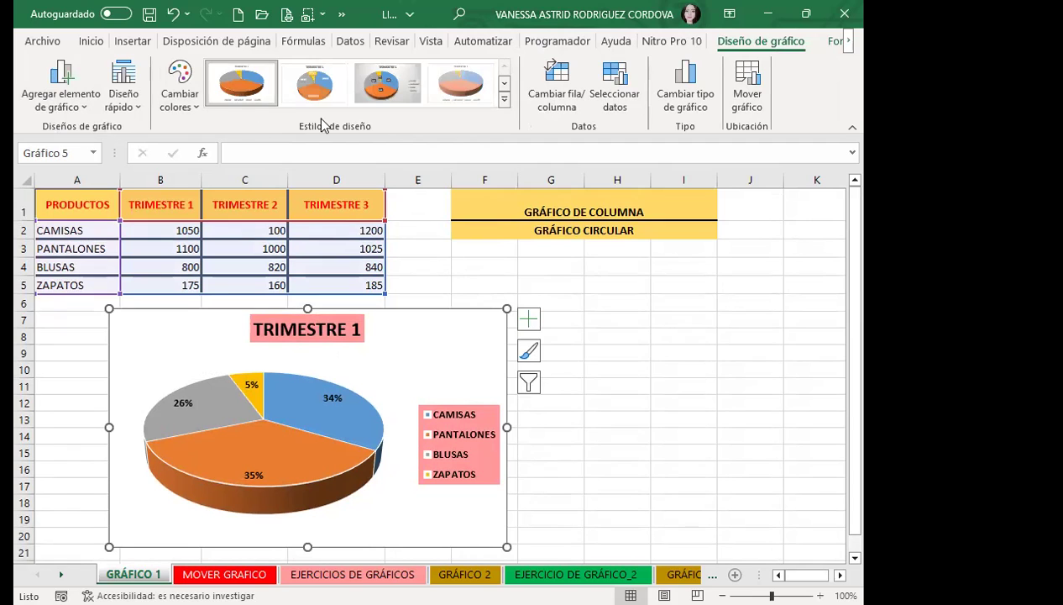
{"action": "left_click", "coordinate": [505, 100]}
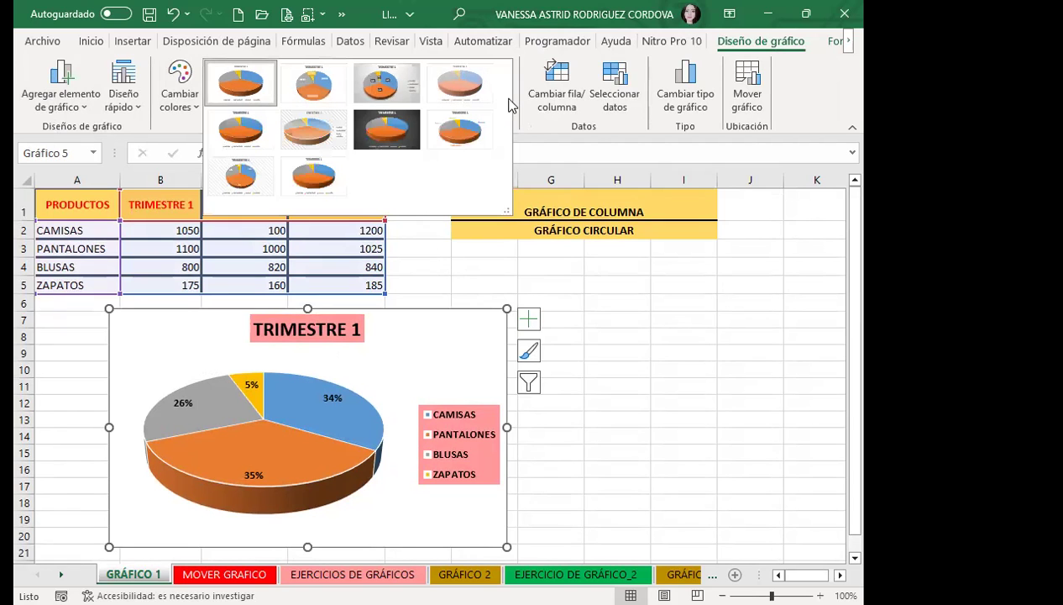
{"action": "left_click", "coordinate": [529, 129]}
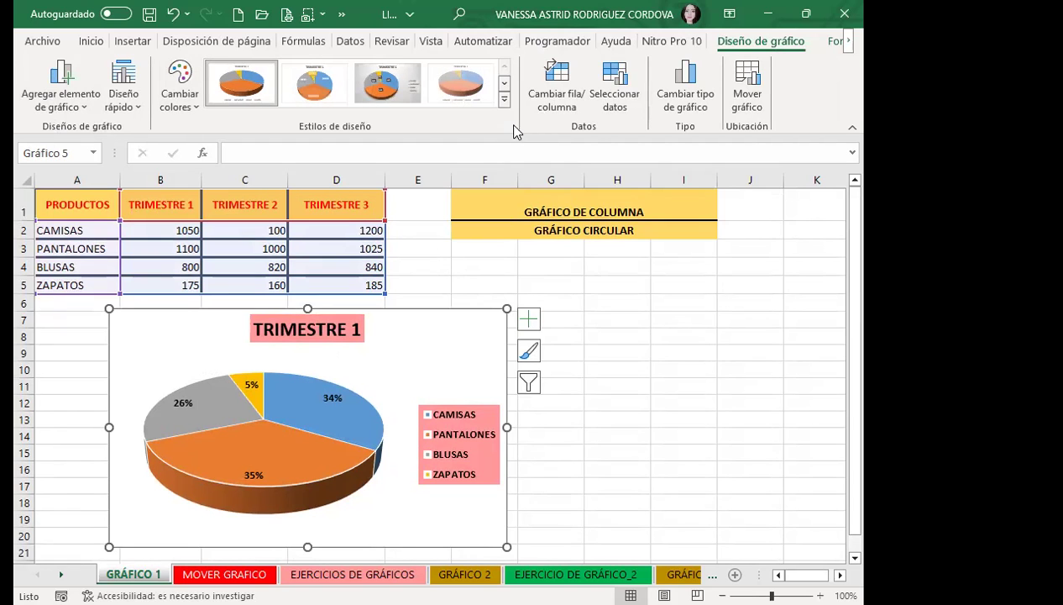
Swap rows and columns and back, then open Seleccionar datos
{"action": "left_click", "coordinate": [561, 80]}
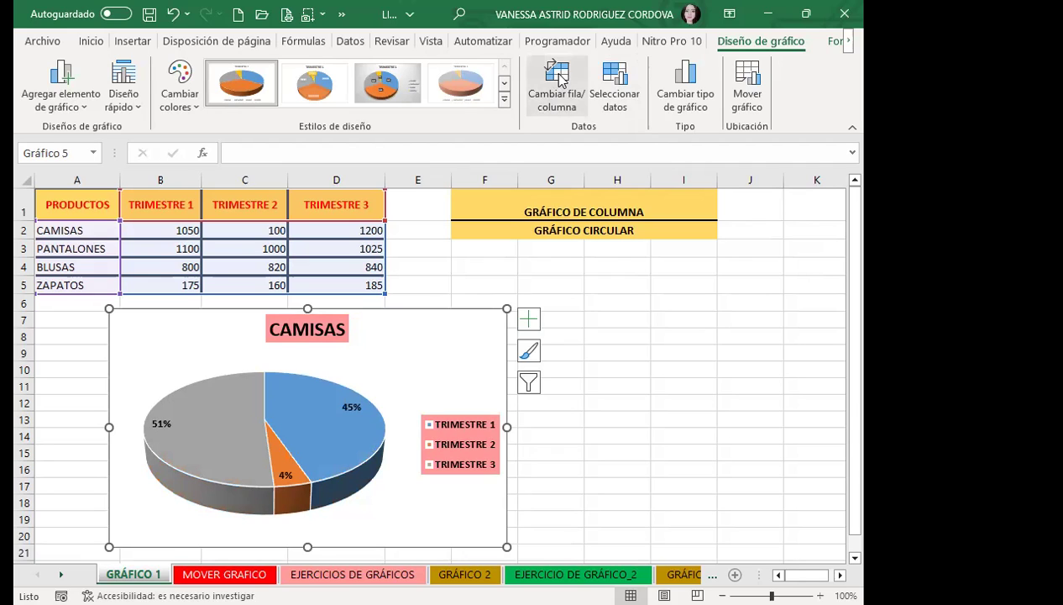
{"action": "left_click", "coordinate": [562, 80]}
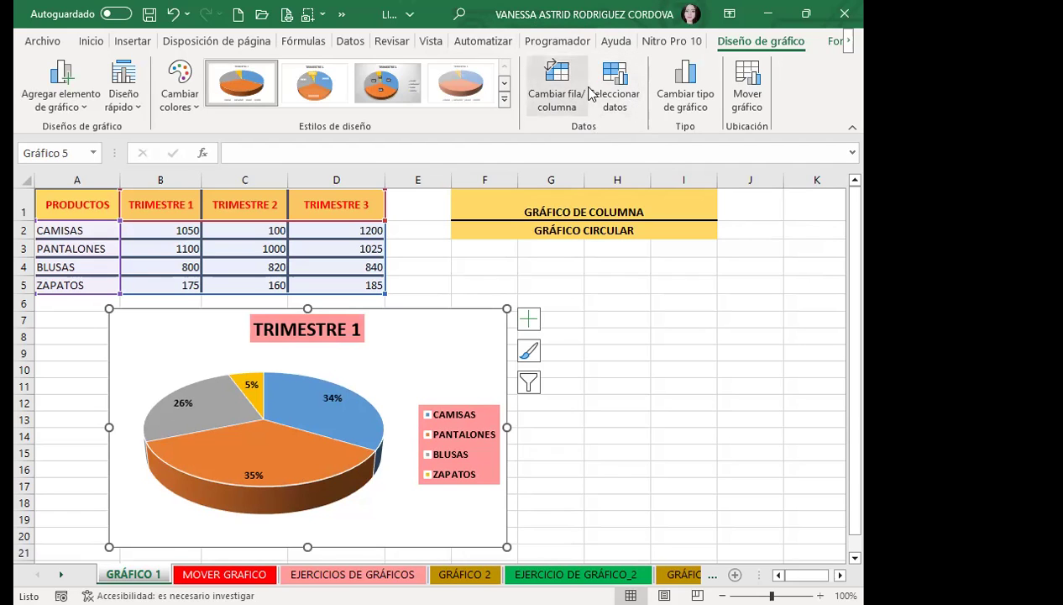
{"action": "left_click", "coordinate": [618, 79]}
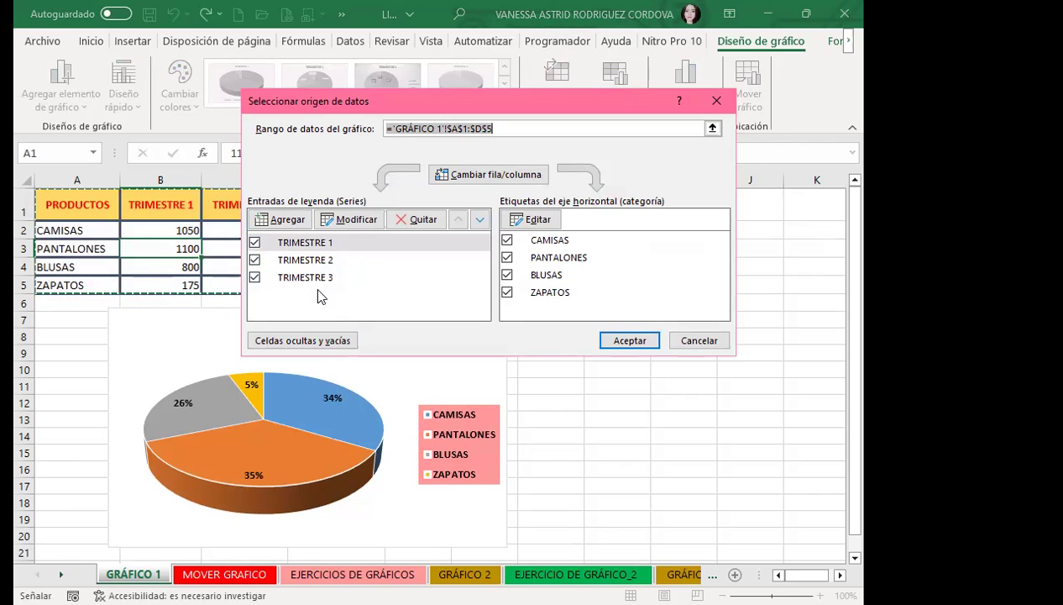
Chart only TRIMESTRE 2, then only TRIMESTRE 3, via Seleccionar datos
{"action": "left_click", "coordinate": [255, 243]}
{"action": "left_click", "coordinate": [254, 277]}
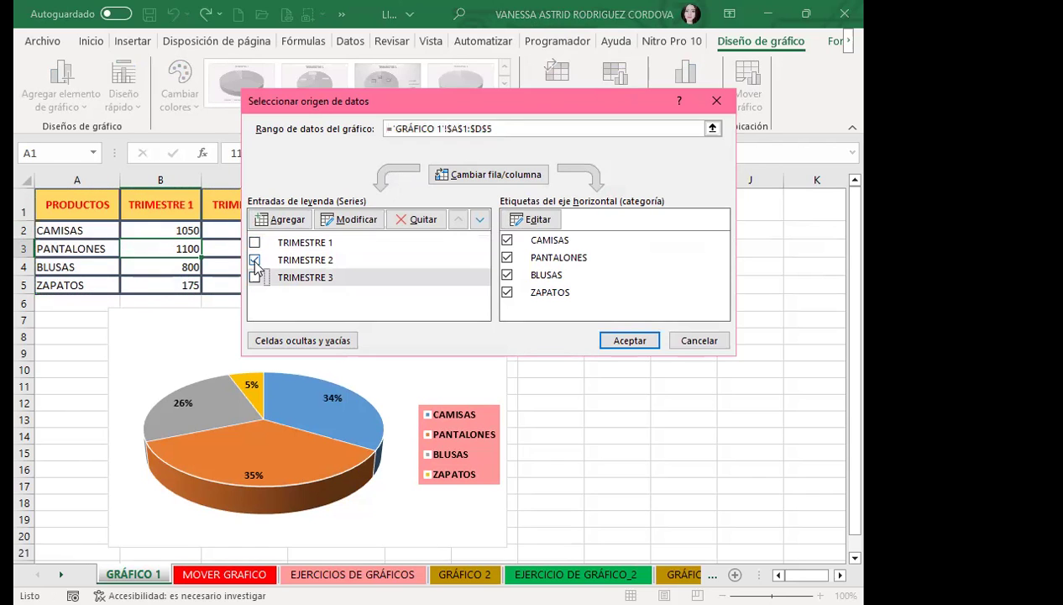
{"action": "left_click", "coordinate": [649, 344]}
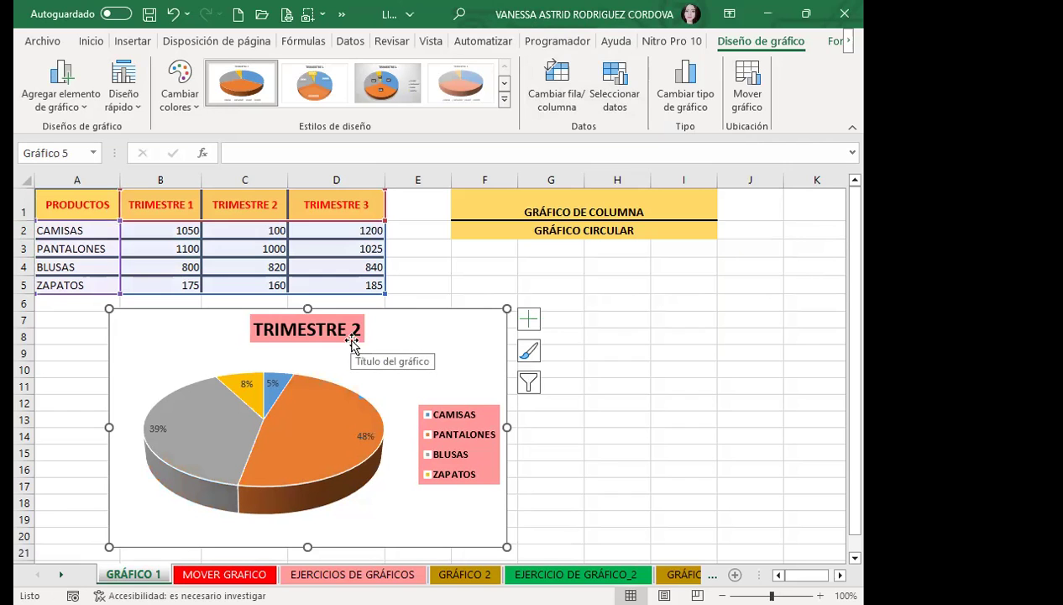
{"action": "left_click", "coordinate": [611, 102]}
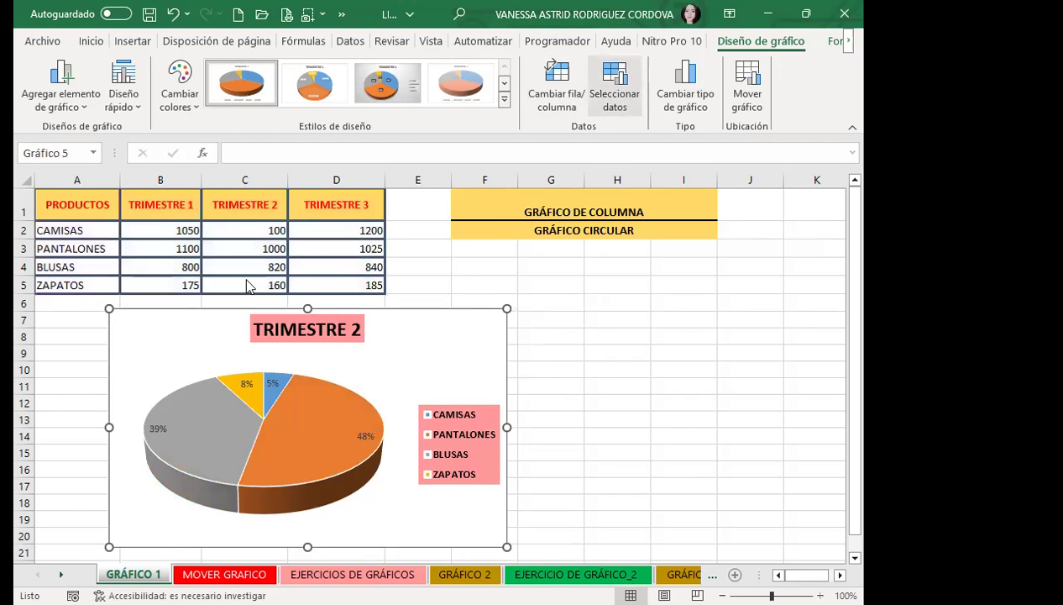
{"action": "left_click", "coordinate": [254, 260]}
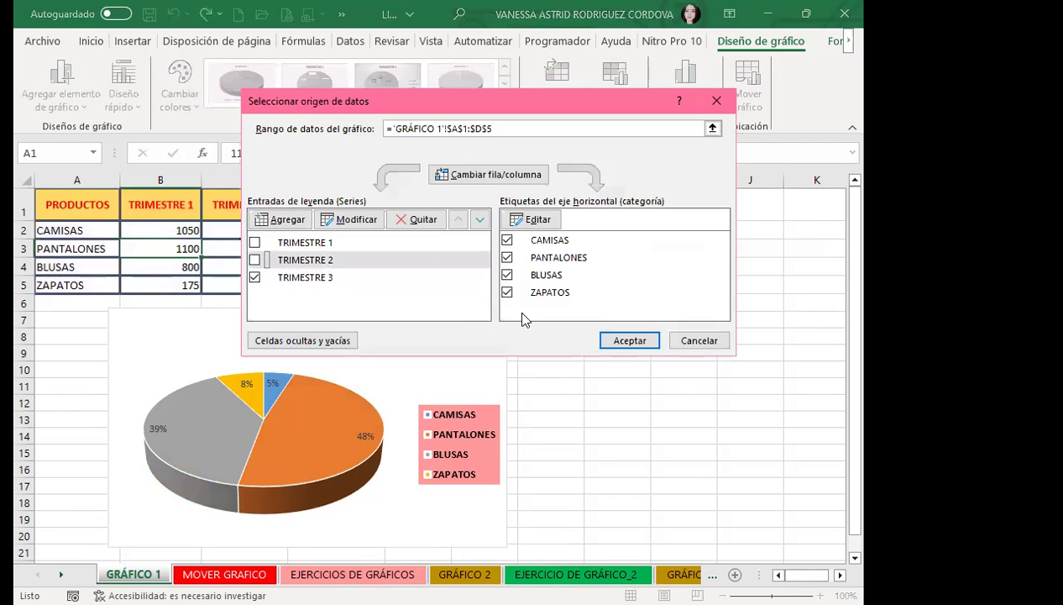
{"action": "left_click", "coordinate": [608, 342]}
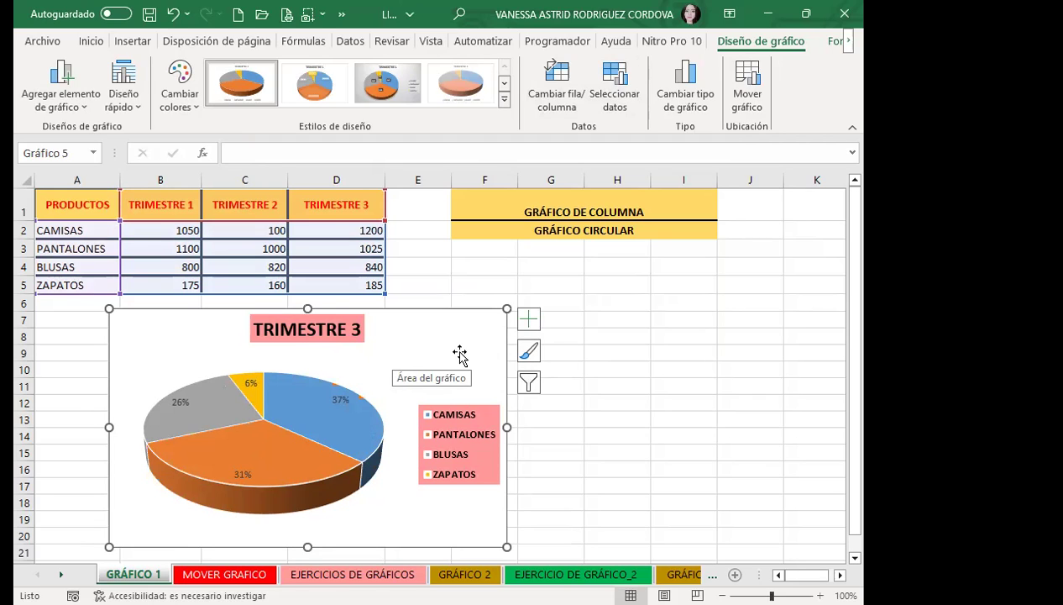
Select the product names, TRIMESTRE 1 values and TRIMESTRE 2 heading, then reselect the pie
{"action": "left_click_drag", "start_coordinate": [71, 206], "coordinate": [167, 289]}
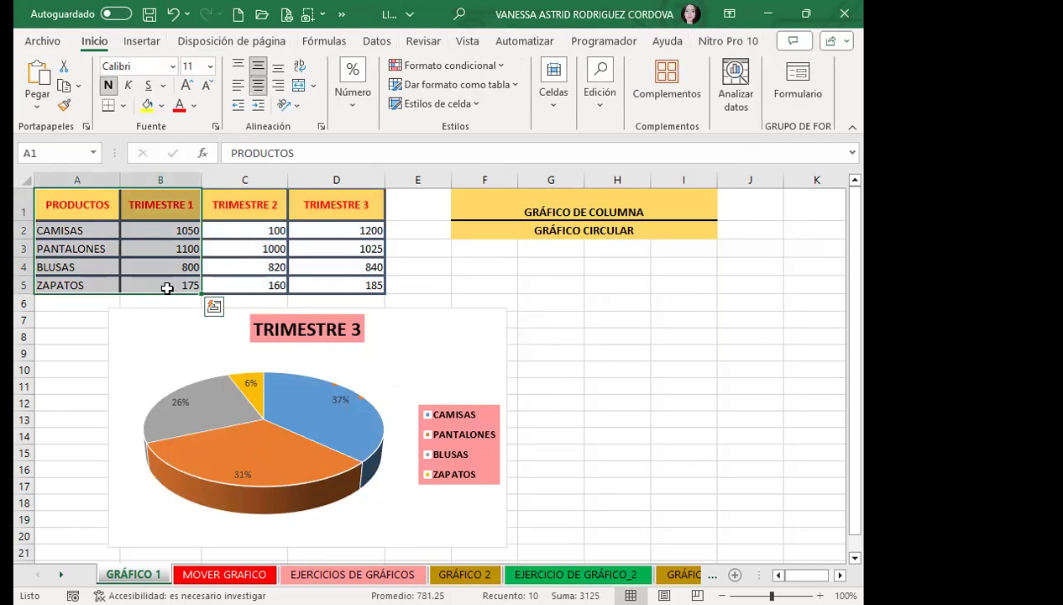
{"action": "left_click", "coordinate": [270, 210]}
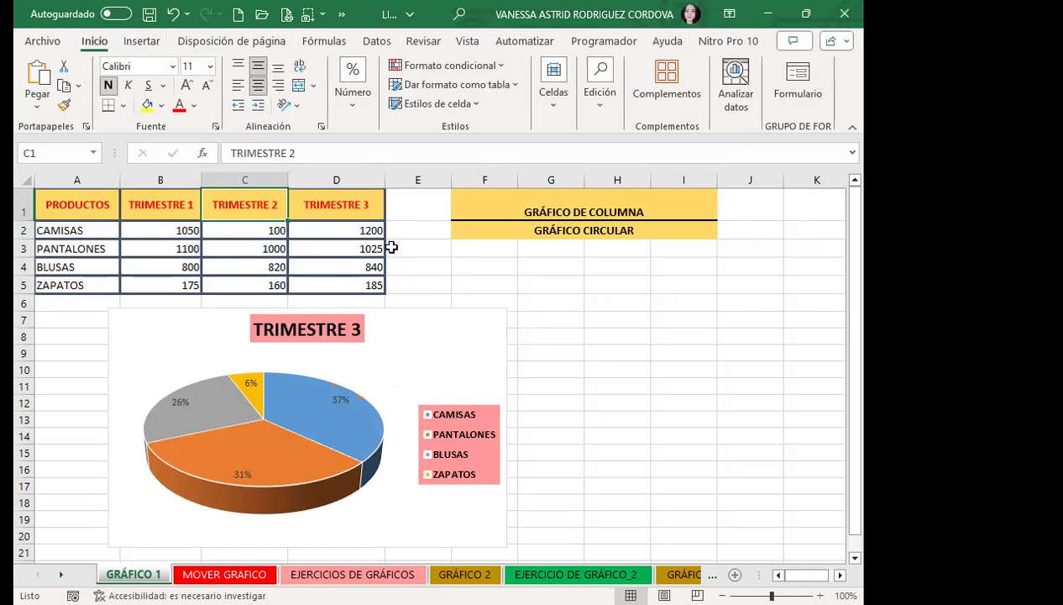
{"action": "left_click", "coordinate": [438, 363]}
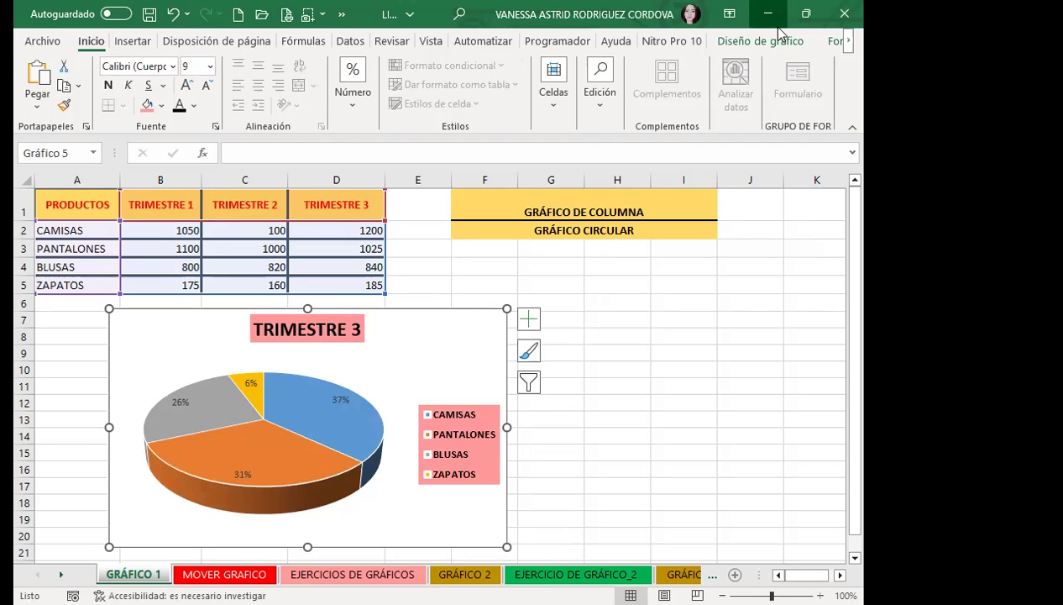
{"action": "key", "text": "Escape"}
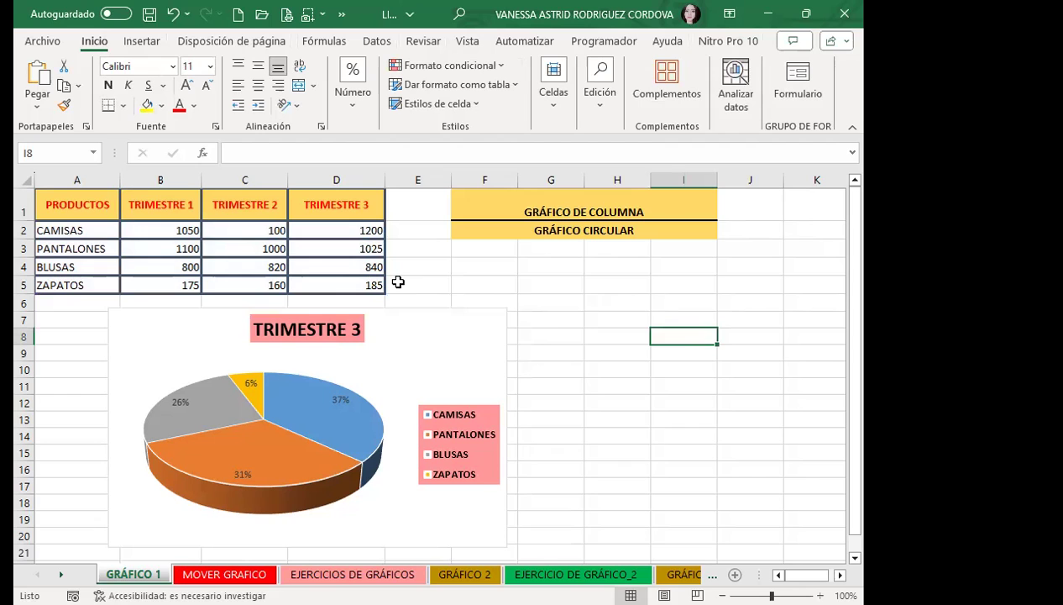
Re-check TRIMESTRE 1 and TRIMESTRE 2 in Seleccionar datos so the pie shows TRIMESTRE 1
{"action": "left_click", "coordinate": [428, 336]}
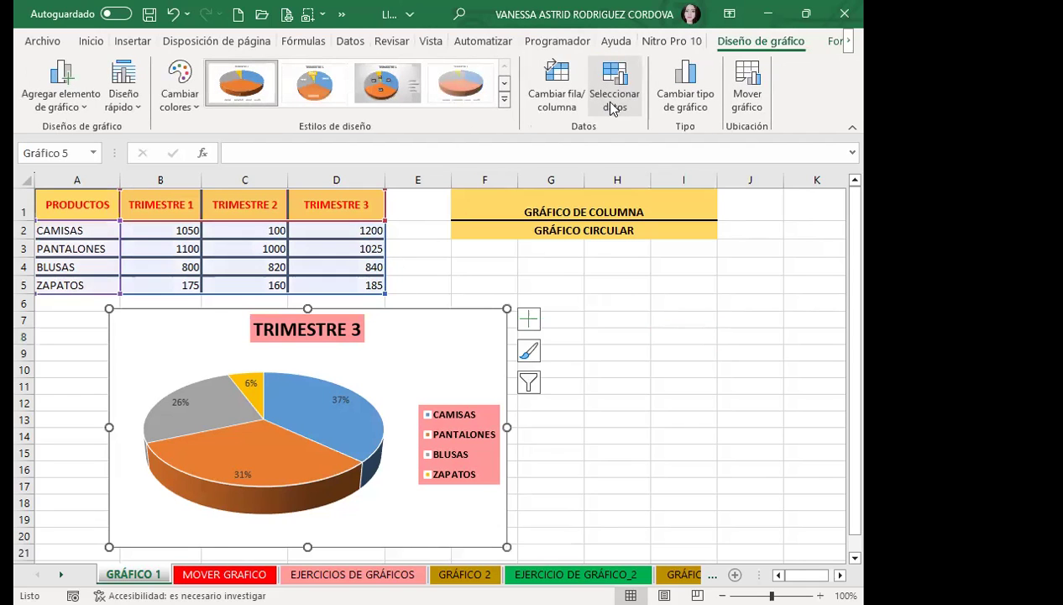
{"action": "left_click", "coordinate": [614, 101]}
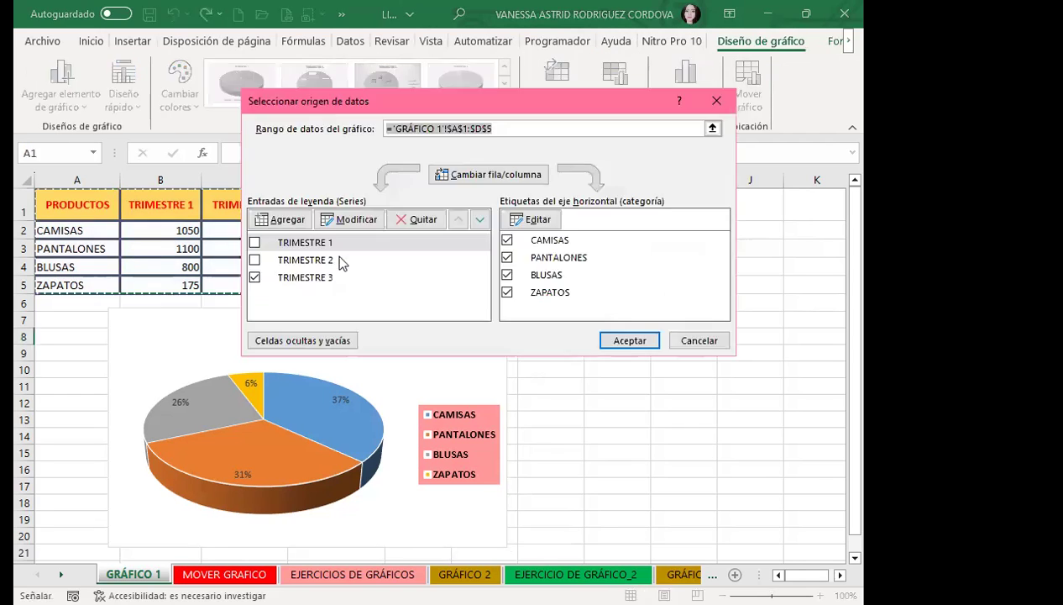
{"action": "left_click", "coordinate": [255, 242]}
{"action": "left_click", "coordinate": [255, 259]}
{"action": "left_click", "coordinate": [601, 336]}
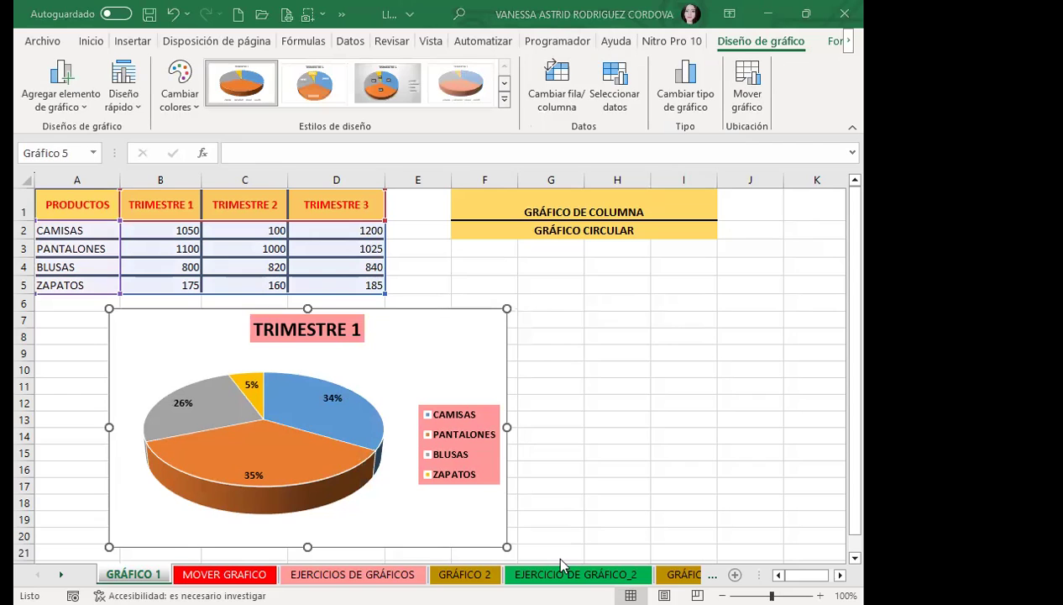
{"action": "left_click", "coordinate": [588, 336]}
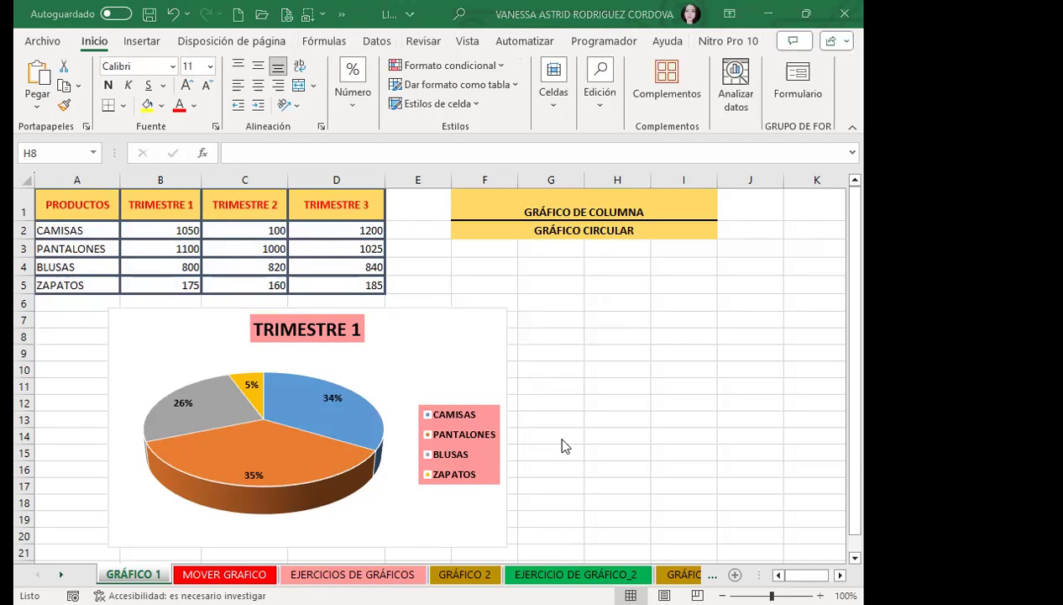
{"action": "scroll", "coordinate": [528, 525], "scroll_direction": "down", "scroll_amount": 2}
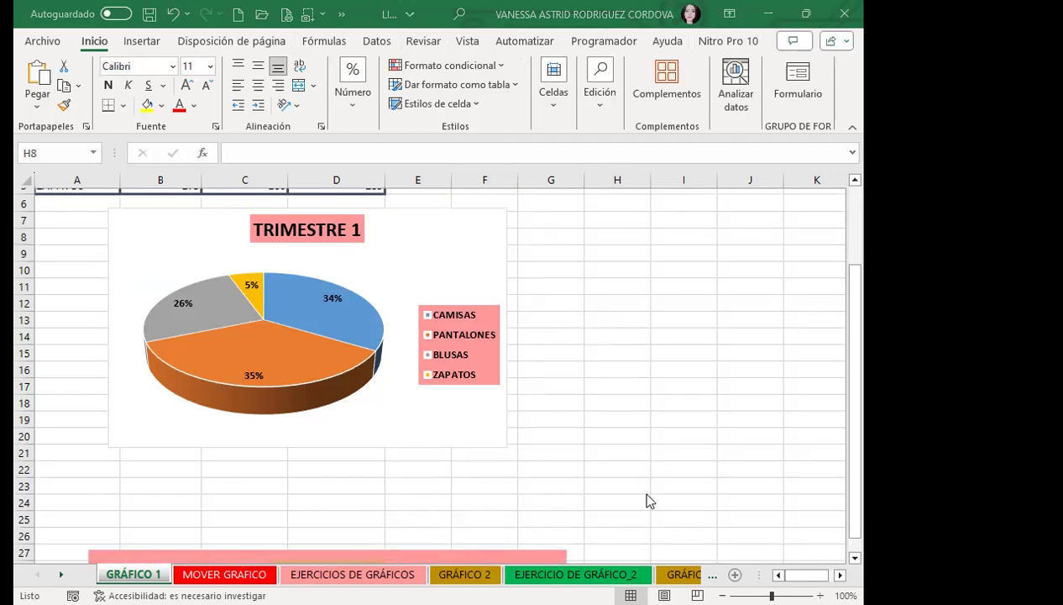
Give the BLUSAS slice a gradient fill and the PANTALONES slice a texture fill
{"action": "scroll", "coordinate": [407, 370], "scroll_direction": "up", "scroll_amount": 2}
{"action": "left_click", "coordinate": [304, 415]}
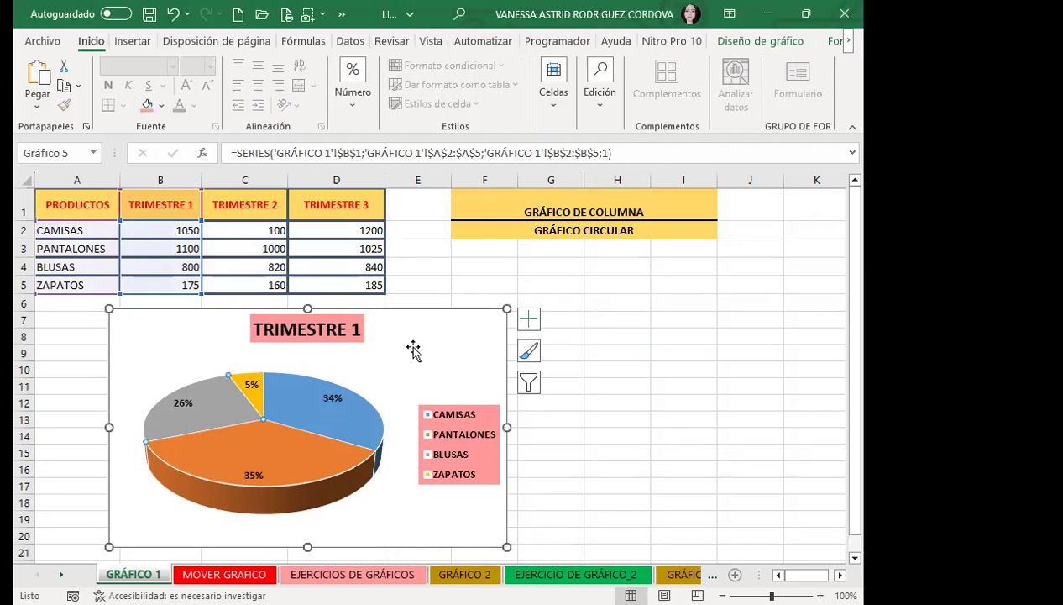
{"action": "double_click", "coordinate": [219, 398]}
{"action": "left_click", "coordinate": [654, 248]}
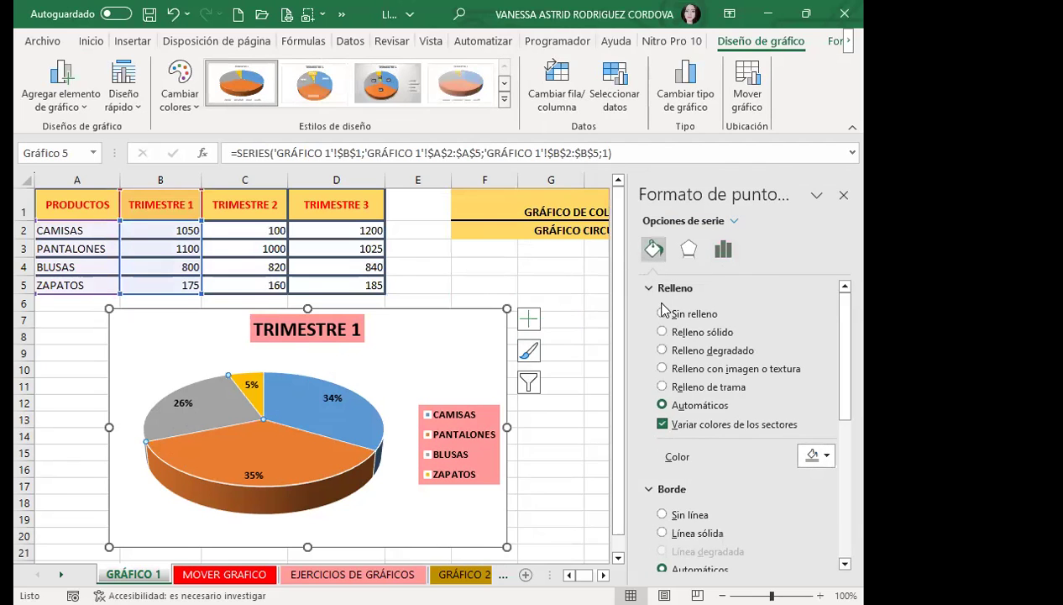
{"action": "left_click", "coordinate": [663, 351]}
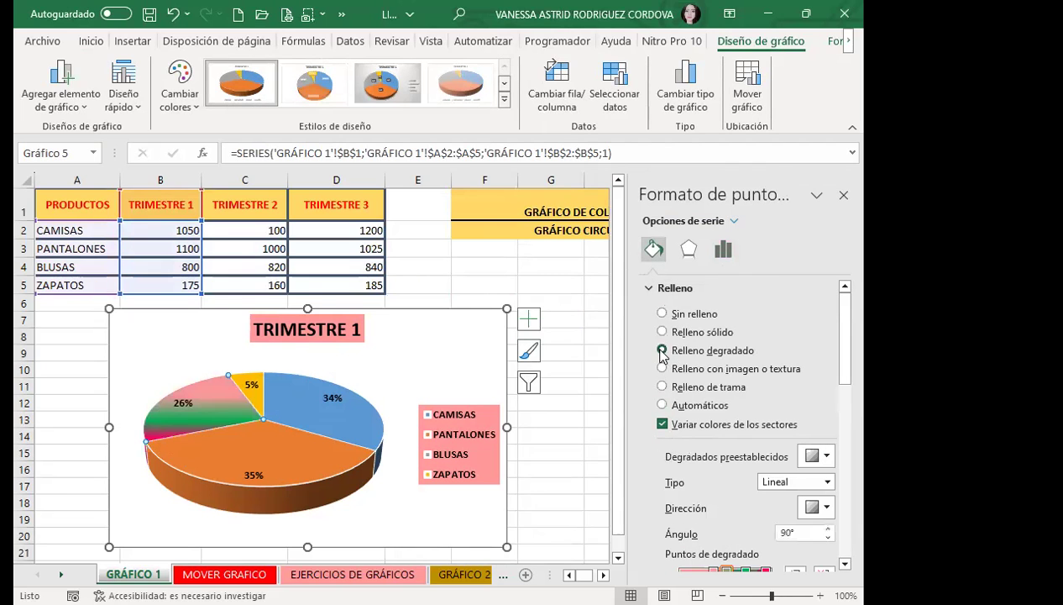
{"action": "left_click", "coordinate": [305, 473]}
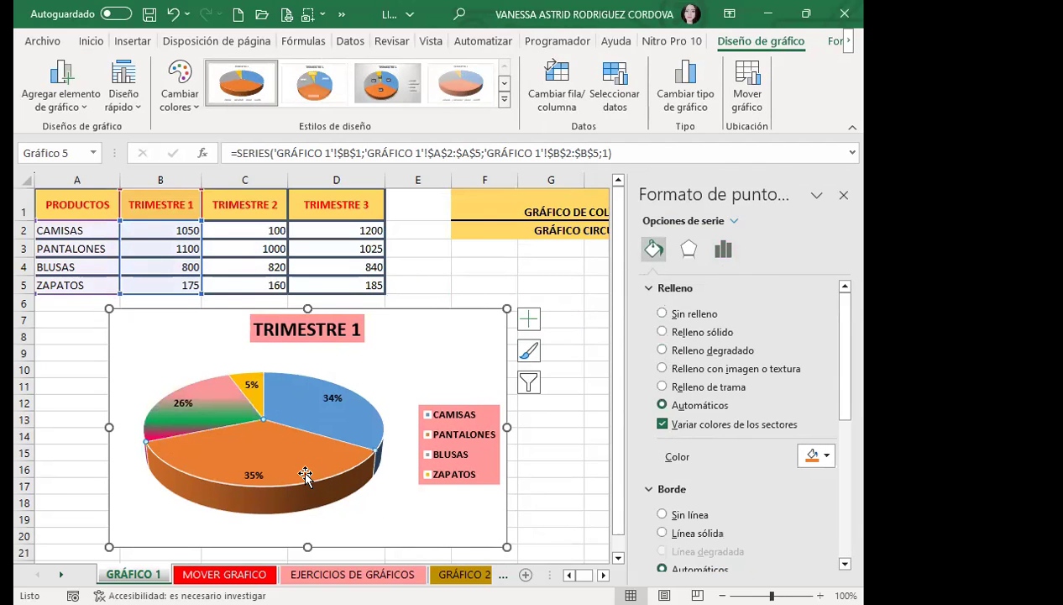
{"action": "left_click", "coordinate": [663, 368]}
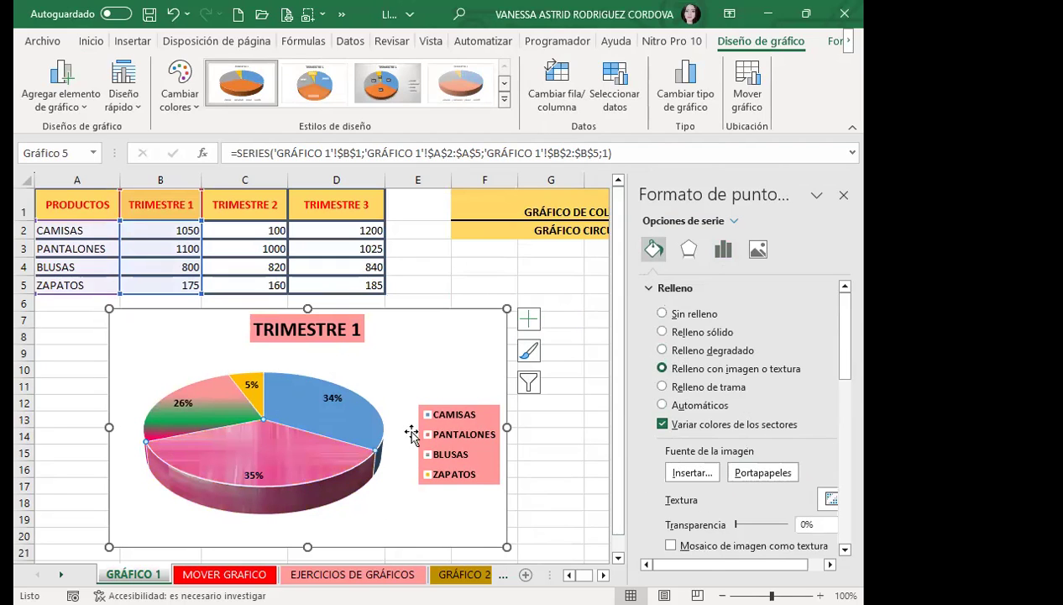
Give the CAMISAS slice a diagonal-stripe pattern fill after trying other stripes
{"action": "left_click", "coordinate": [336, 415]}
{"action": "left_click", "coordinate": [661, 387]}
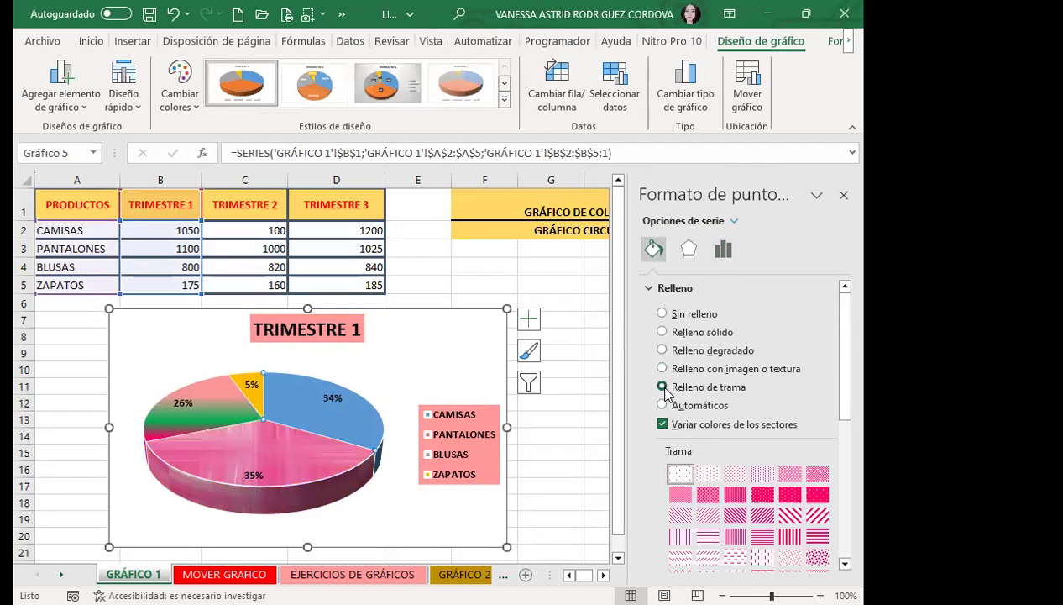
{"action": "left_click", "coordinate": [791, 536]}
{"action": "left_click", "coordinate": [789, 521]}
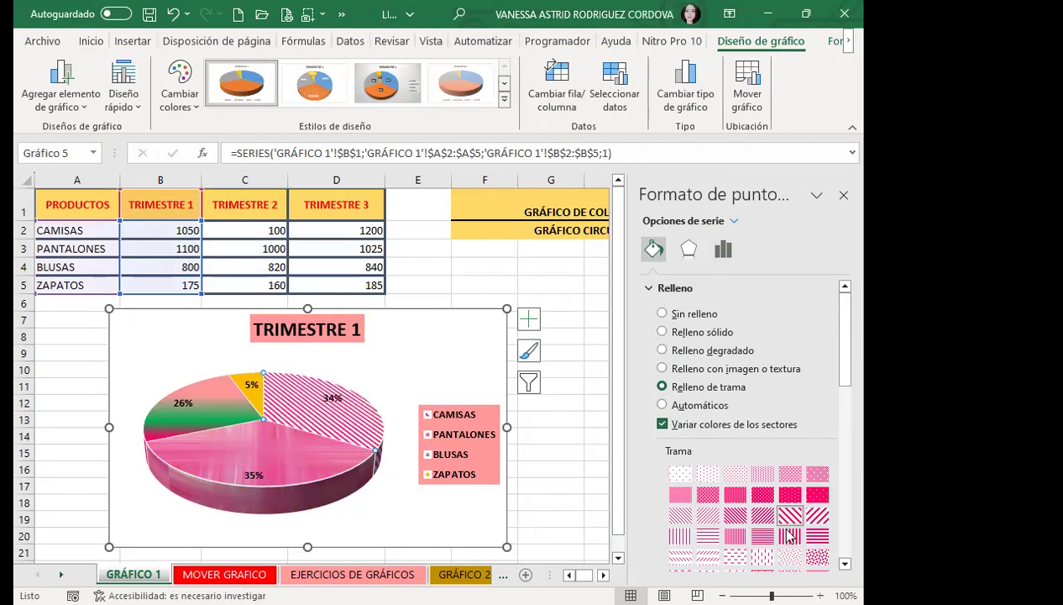
{"action": "left_click", "coordinate": [819, 537]}
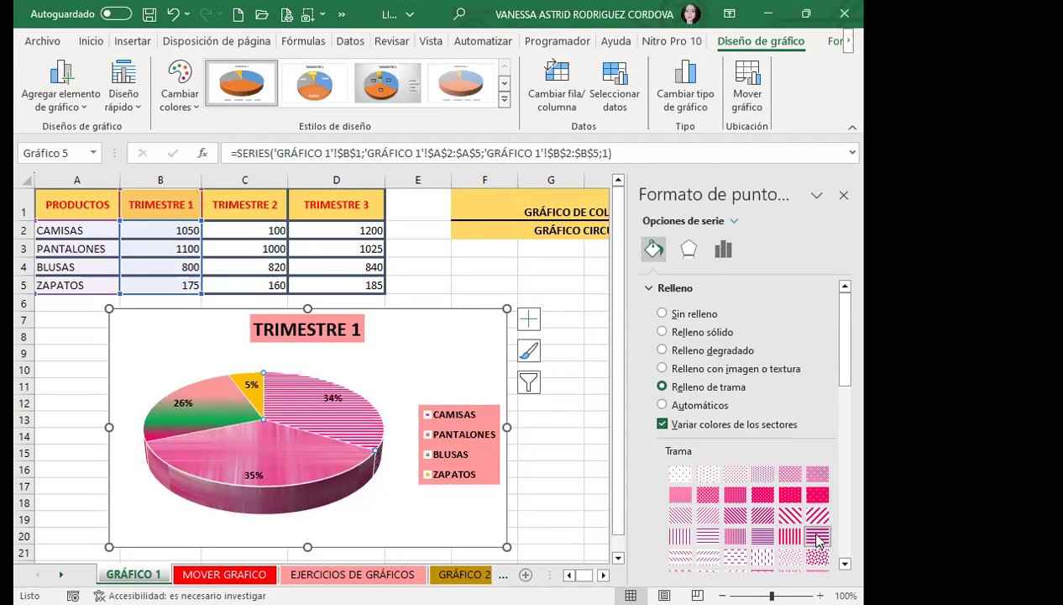
{"action": "left_click", "coordinate": [735, 536]}
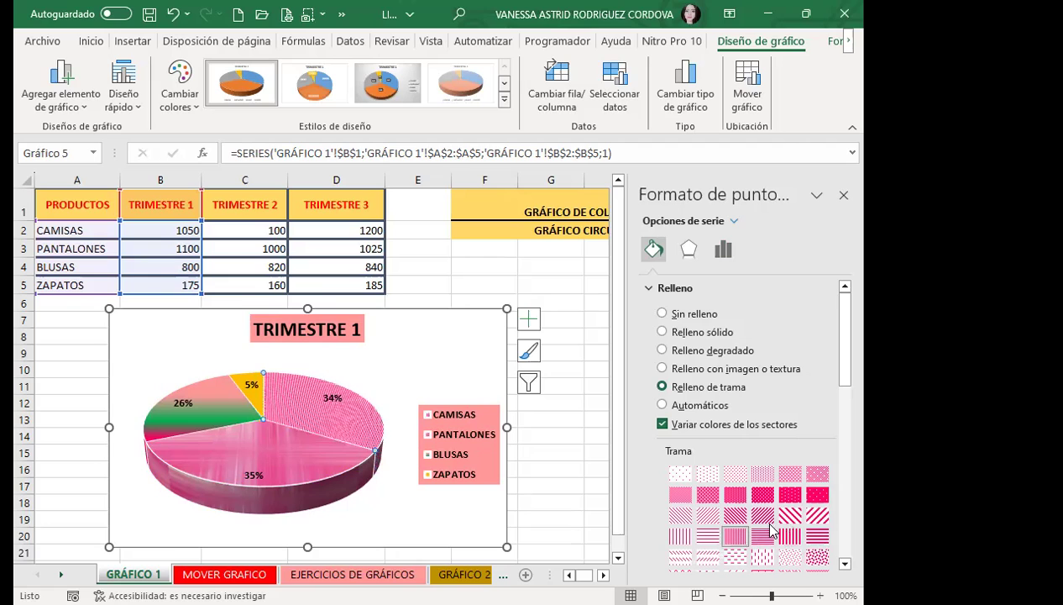
{"action": "left_click", "coordinate": [815, 520]}
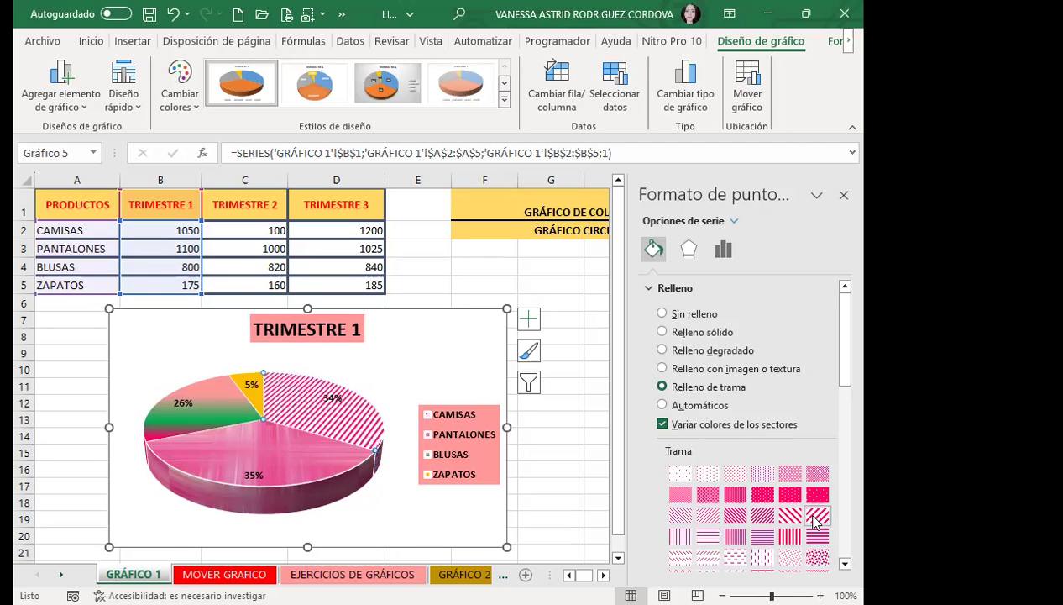
{"action": "left_click", "coordinate": [335, 468]}
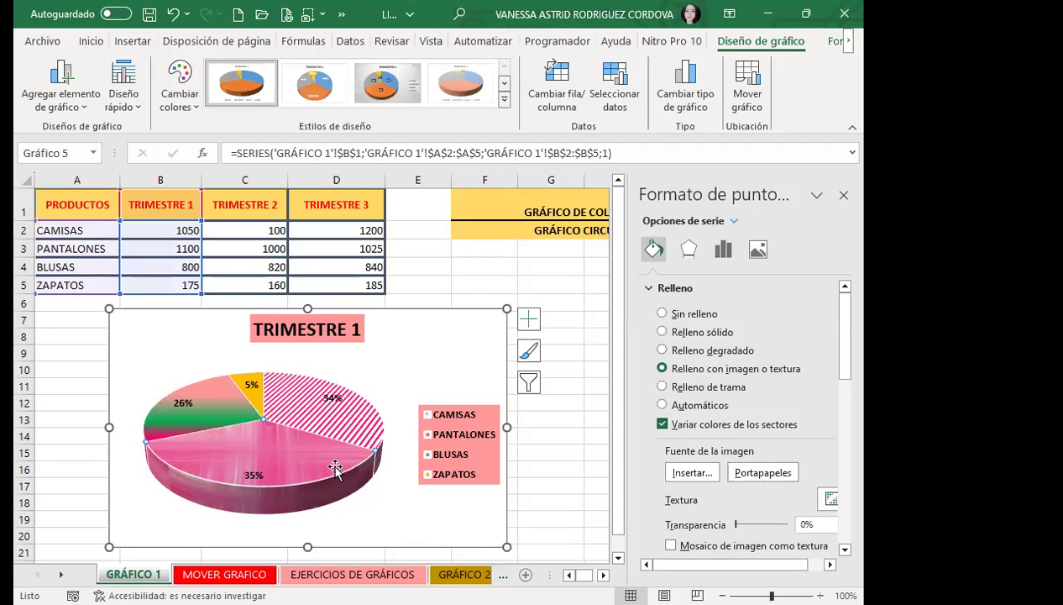
Fill the PANTALONES slice with the black rainbow 'Fondo' online image
{"action": "left_click", "coordinate": [662, 367]}
{"action": "left_click", "coordinate": [694, 476]}
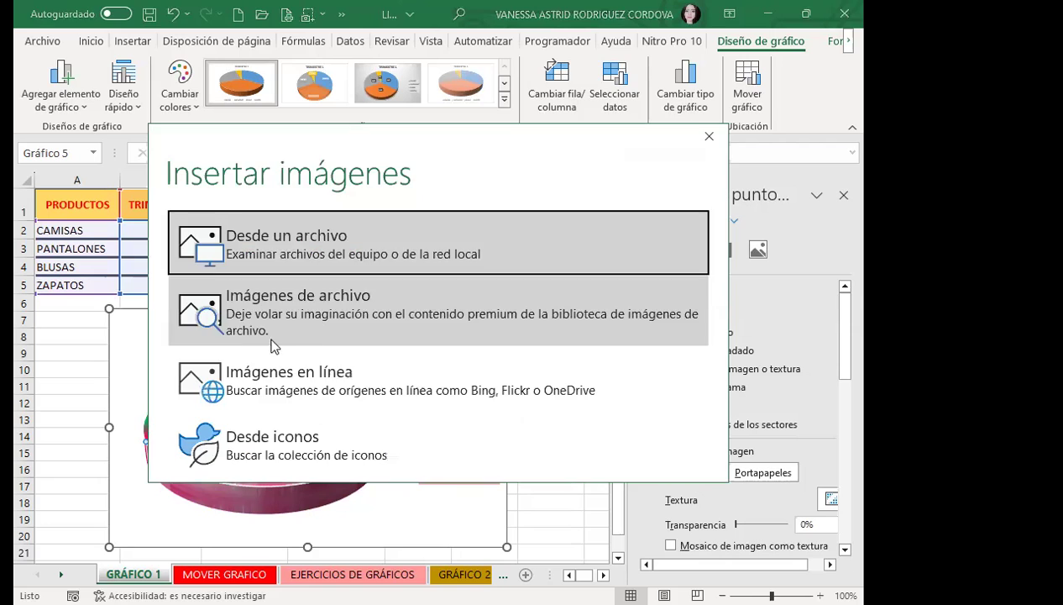
{"action": "left_click", "coordinate": [324, 405]}
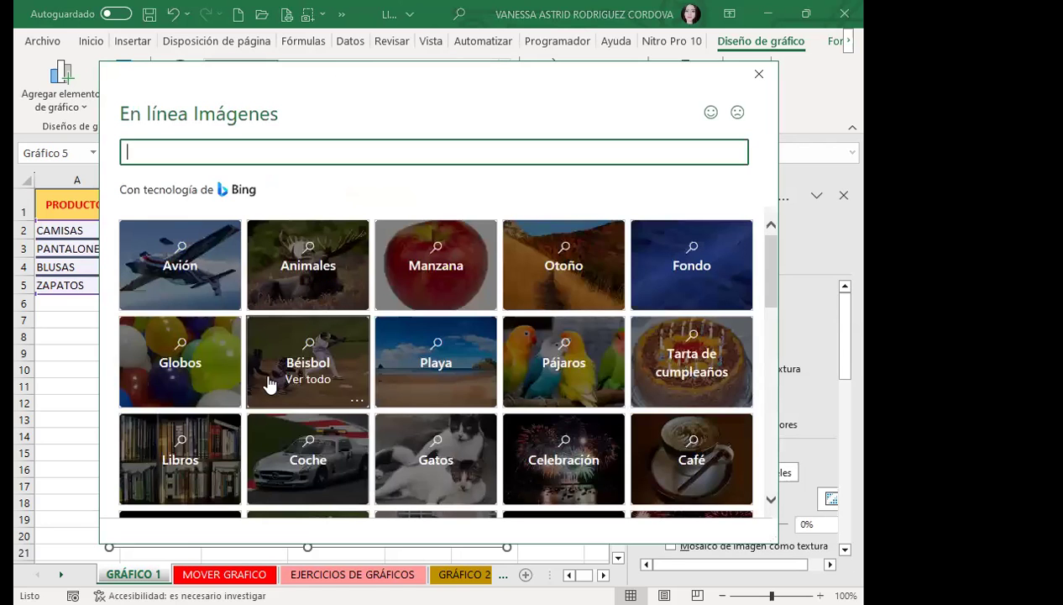
{"action": "left_click", "coordinate": [678, 290]}
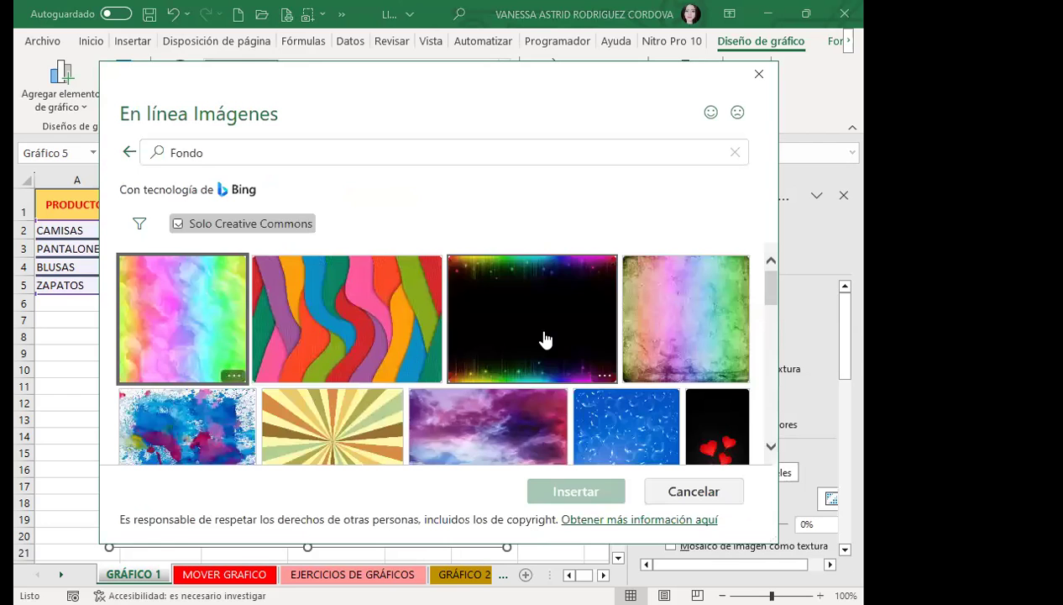
{"action": "left_click", "coordinate": [544, 340]}
{"action": "left_click", "coordinate": [595, 500]}
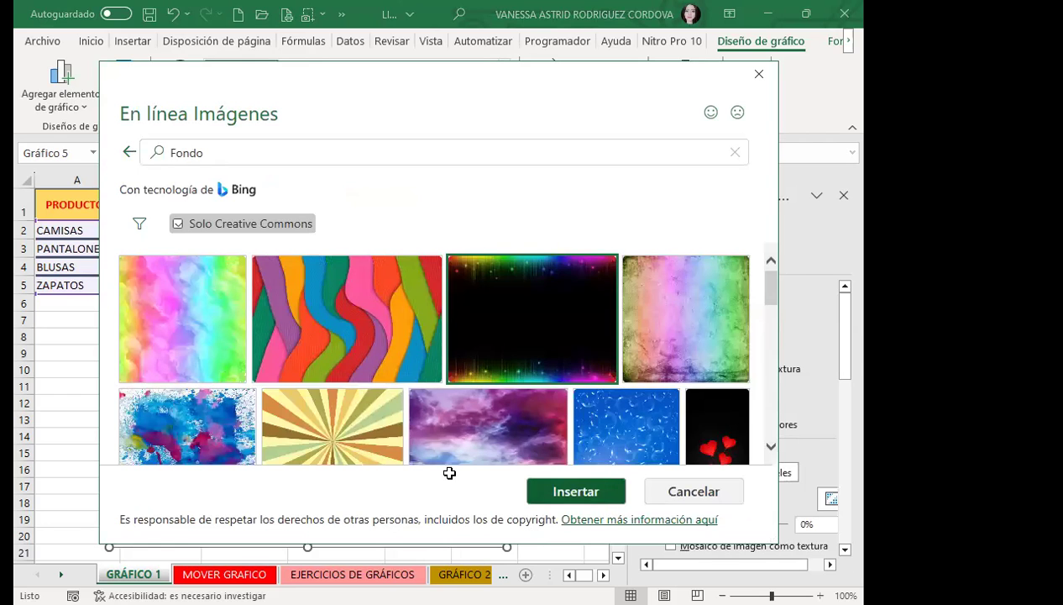
{"action": "left_click", "coordinate": [252, 391]}
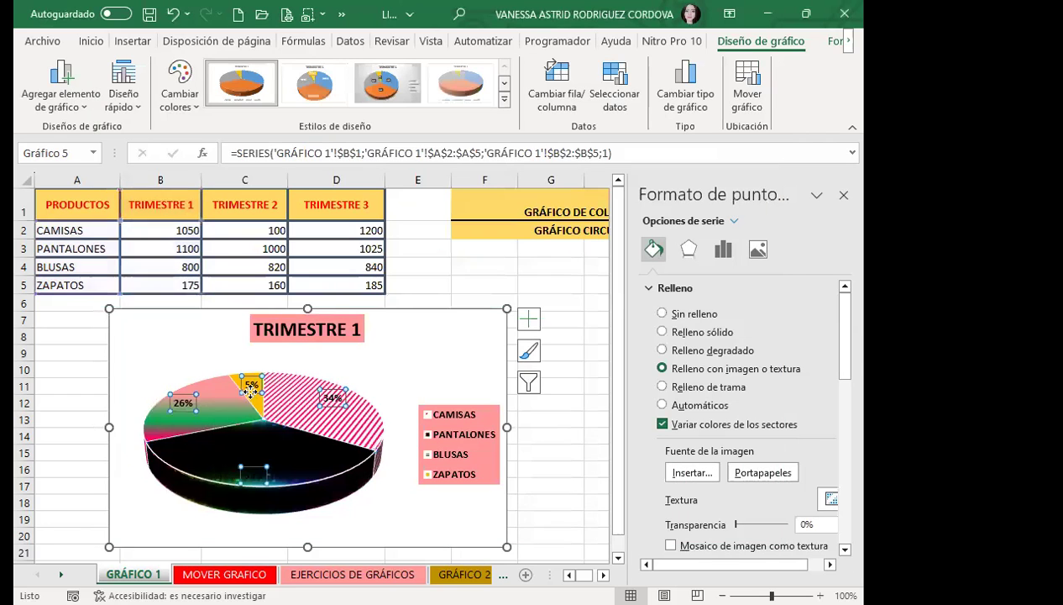
Try solid pink and yellow fills on the whole pie, undoing both
{"action": "left_click", "coordinate": [257, 402]}
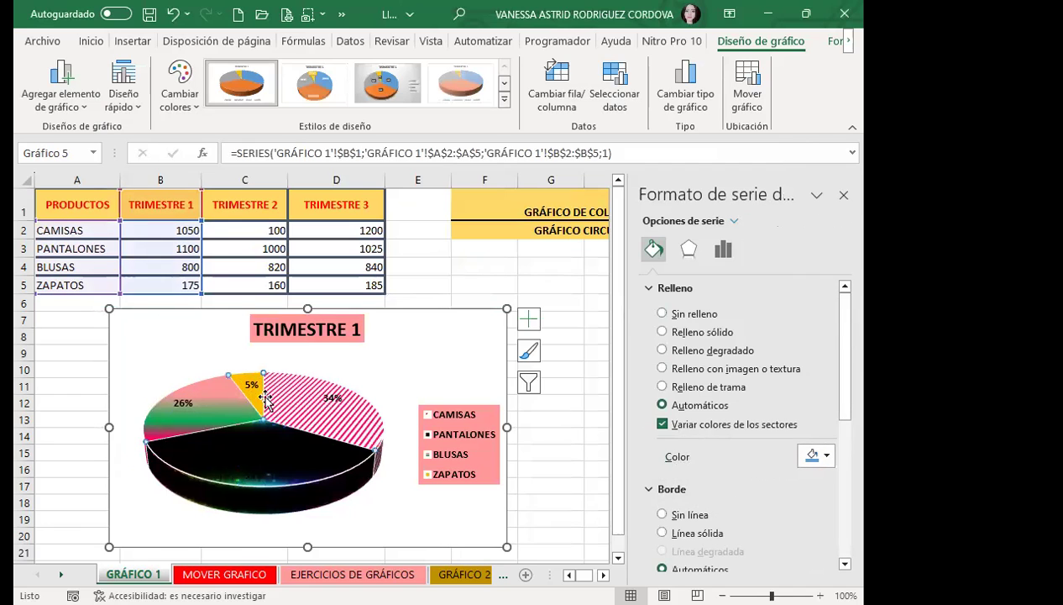
{"action": "left_click", "coordinate": [663, 332]}
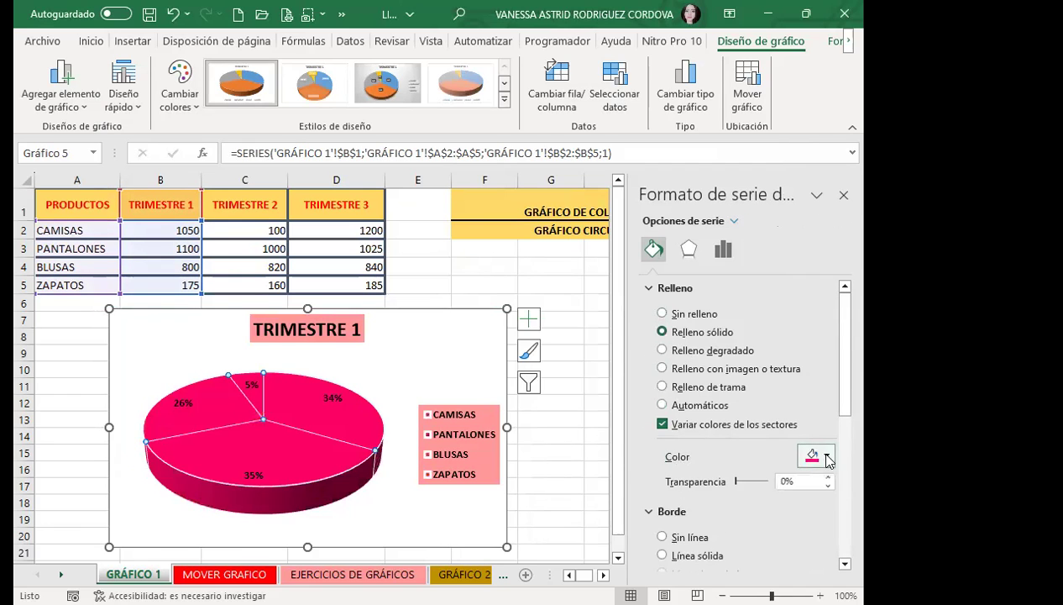
{"action": "key", "text": "ctrl+z"}
{"action": "left_click", "coordinate": [256, 399]}
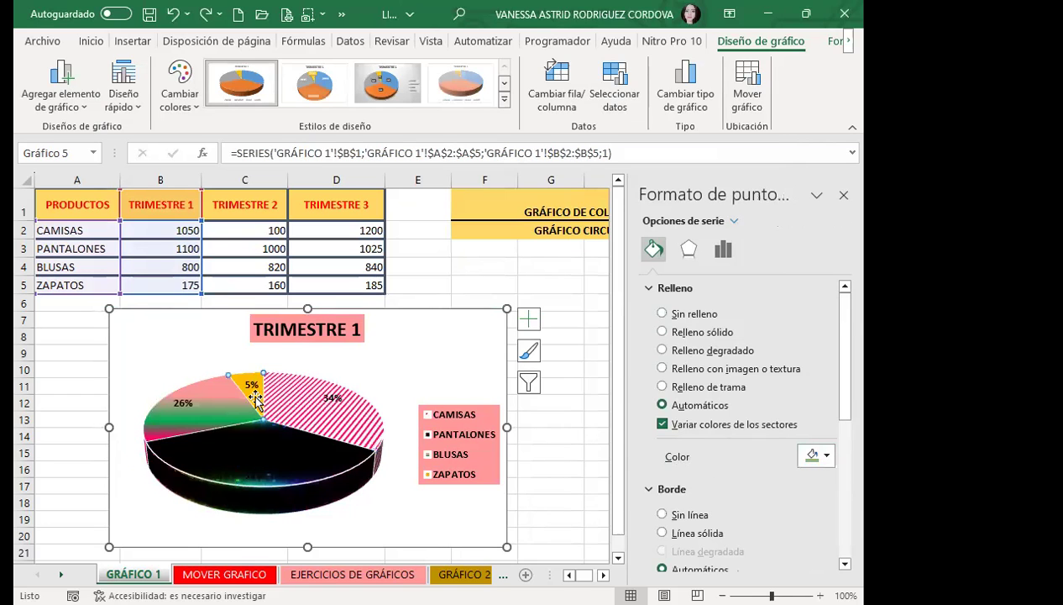
{"action": "left_click", "coordinate": [260, 380]}
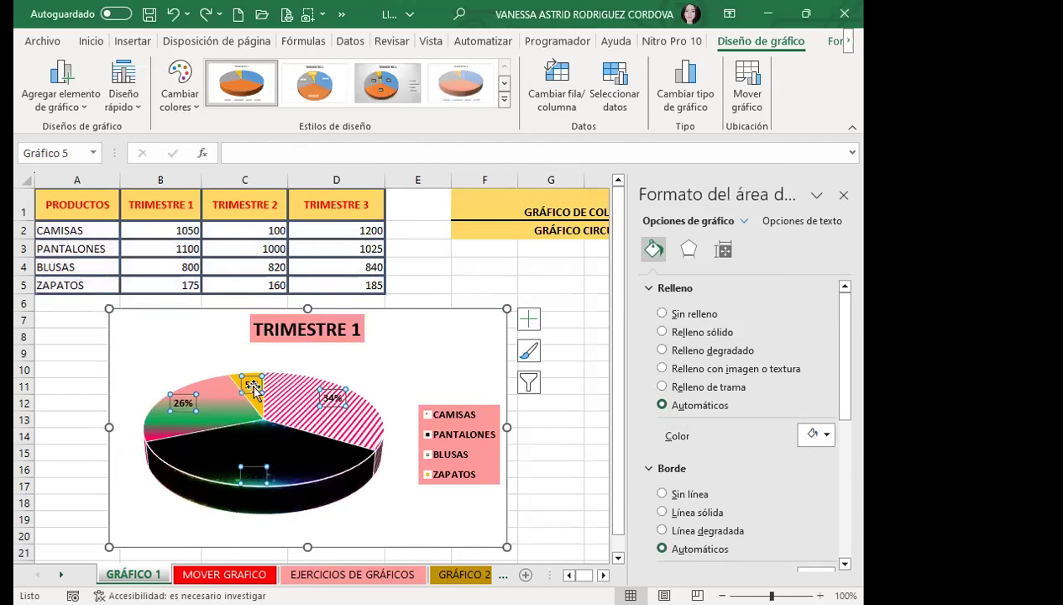
{"action": "left_click", "coordinate": [252, 384]}
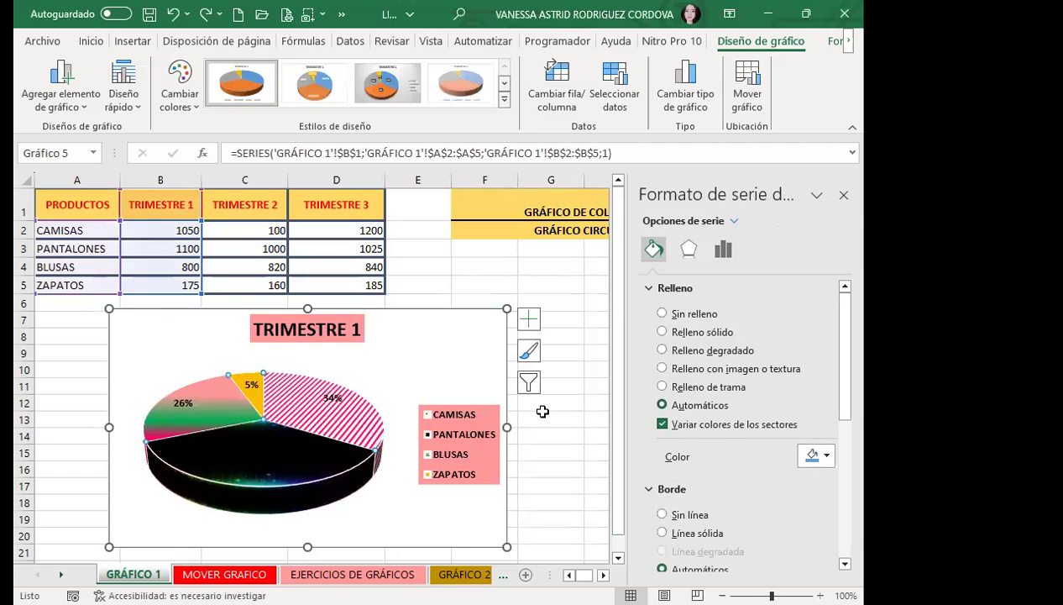
{"action": "left_click", "coordinate": [255, 388]}
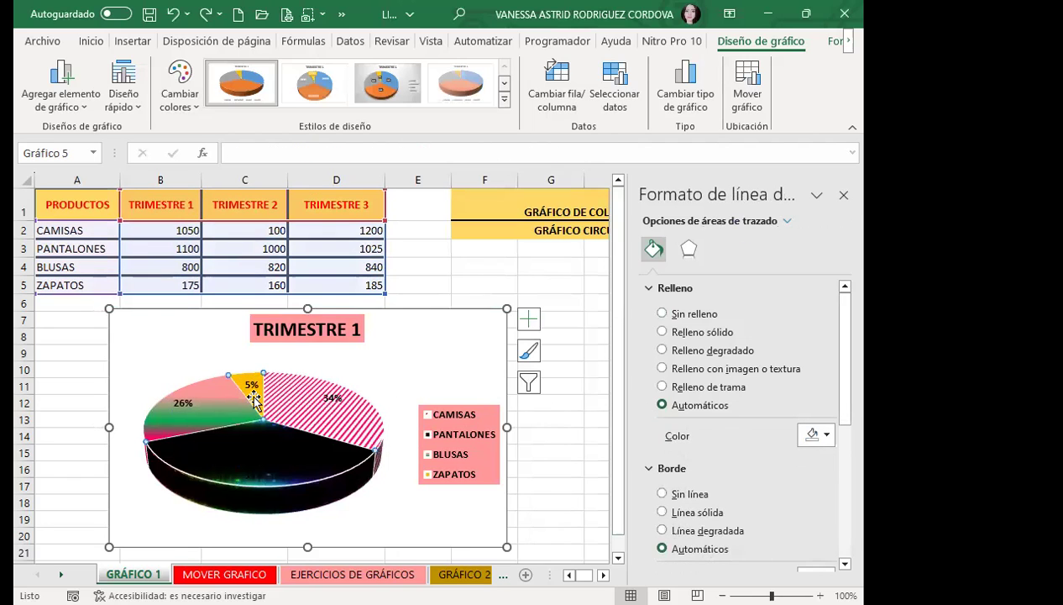
{"action": "left_click", "coordinate": [254, 395]}
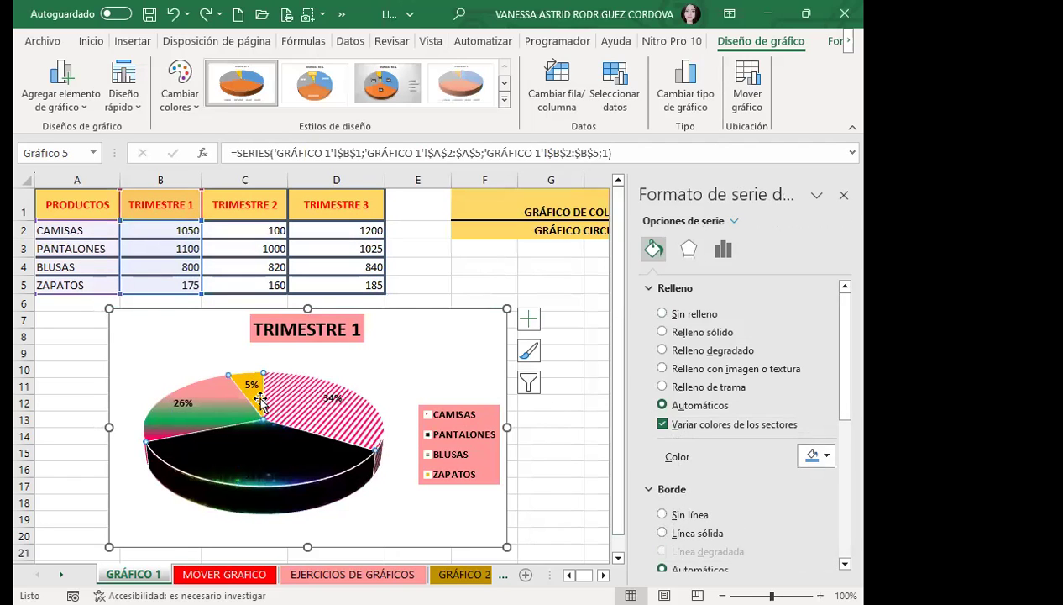
{"action": "left_click", "coordinate": [827, 456]}
{"action": "left_click", "coordinate": [772, 364]}
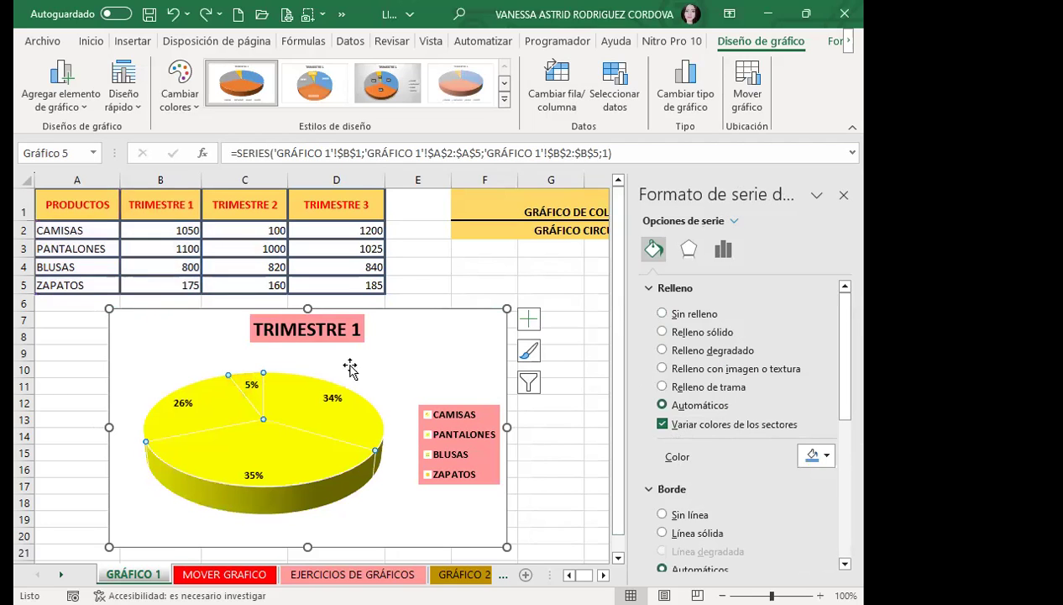
{"action": "key", "text": "ctrl+z"}
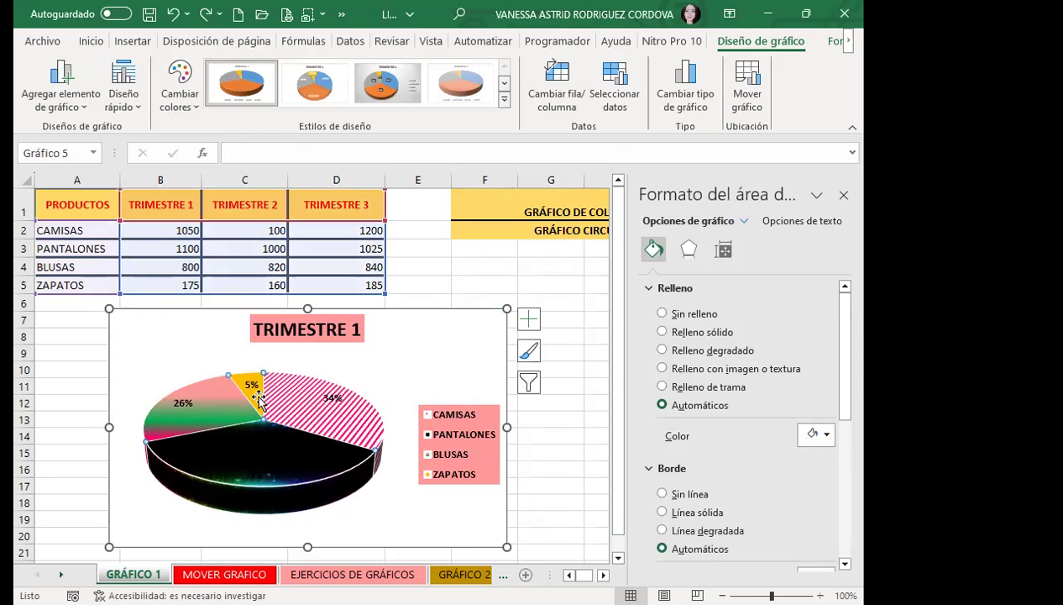
Select only the 5% ZAPATOS slice and colour it bright yellow after trying light green
{"action": "left_click", "coordinate": [259, 400]}
{"action": "left_click", "coordinate": [250, 374]}
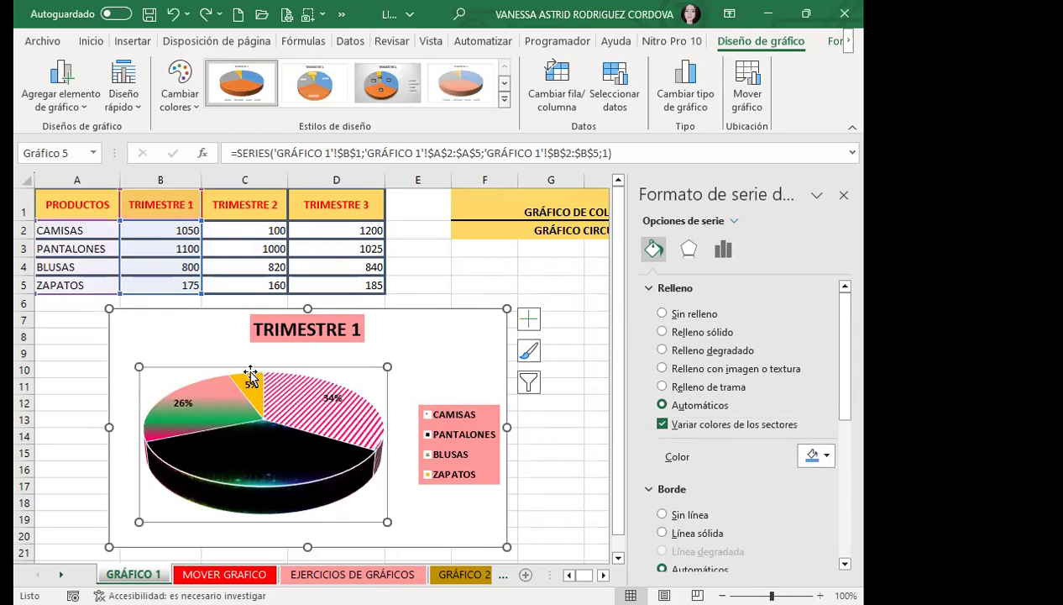
{"action": "left_click", "coordinate": [250, 374]}
{"action": "left_click", "coordinate": [252, 384]}
{"action": "left_click", "coordinate": [262, 401]}
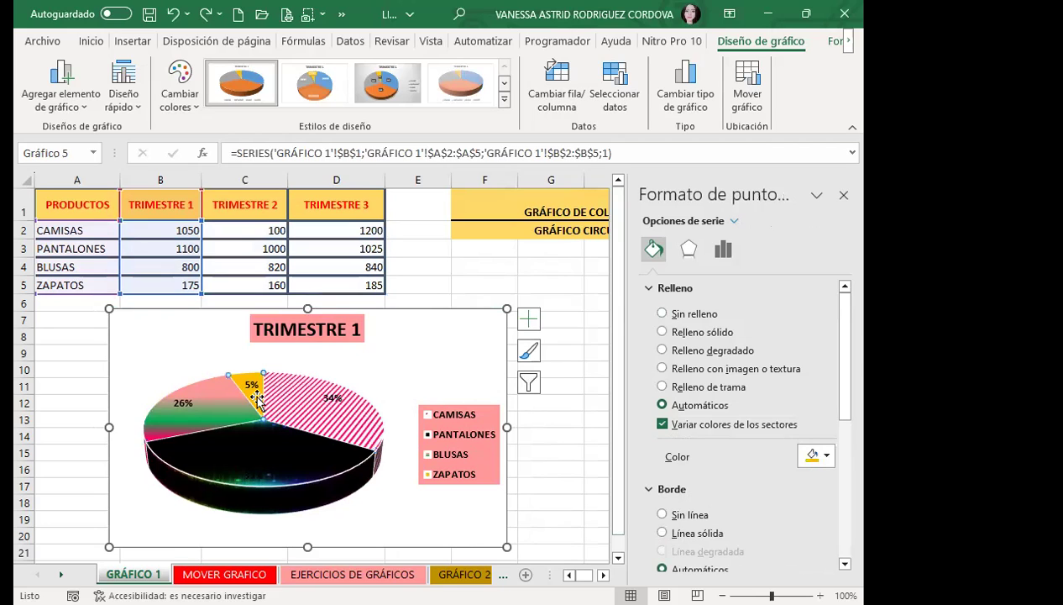
{"action": "left_click", "coordinate": [824, 456]}
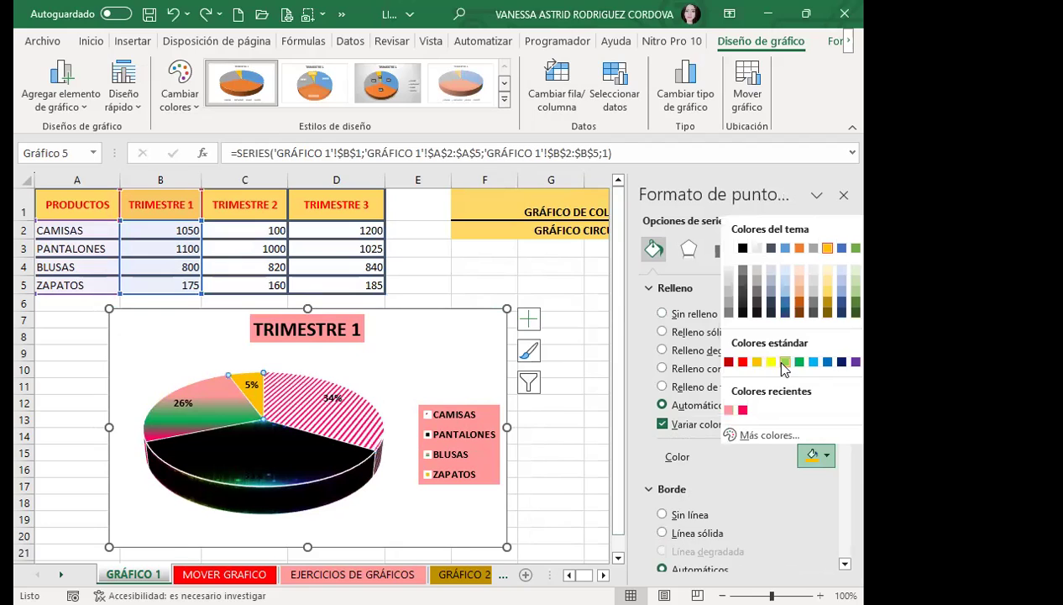
{"action": "left_click", "coordinate": [783, 362]}
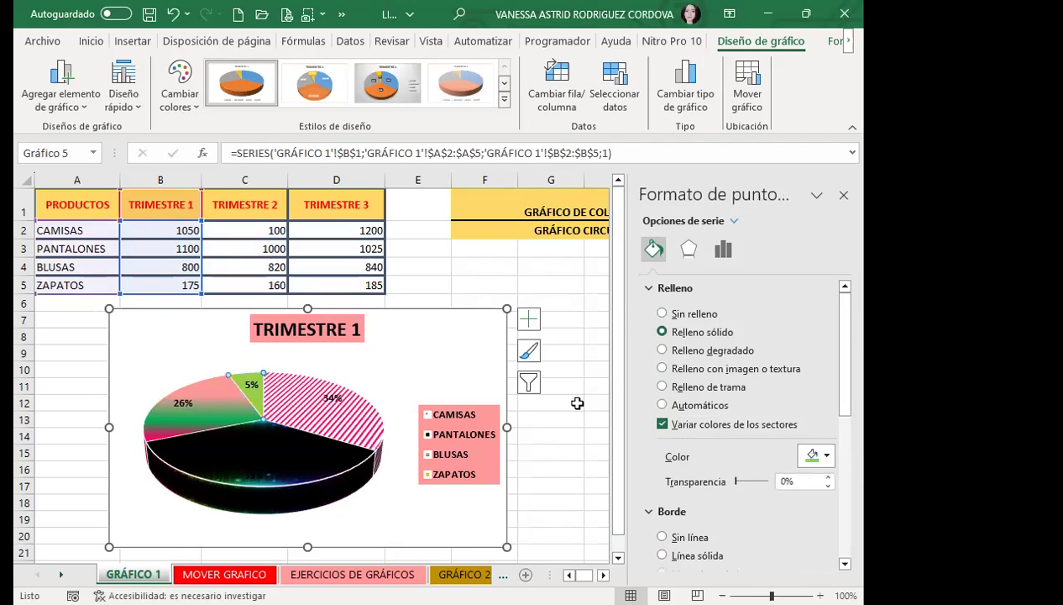
{"action": "left_click", "coordinate": [824, 456]}
{"action": "left_click", "coordinate": [771, 362]}
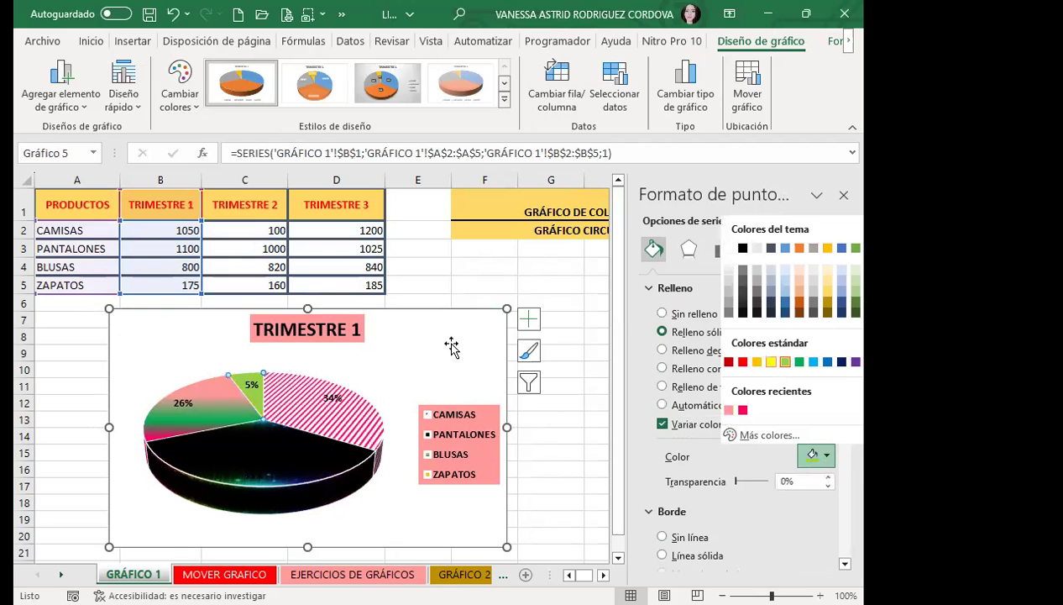
{"action": "left_click", "coordinate": [450, 346]}
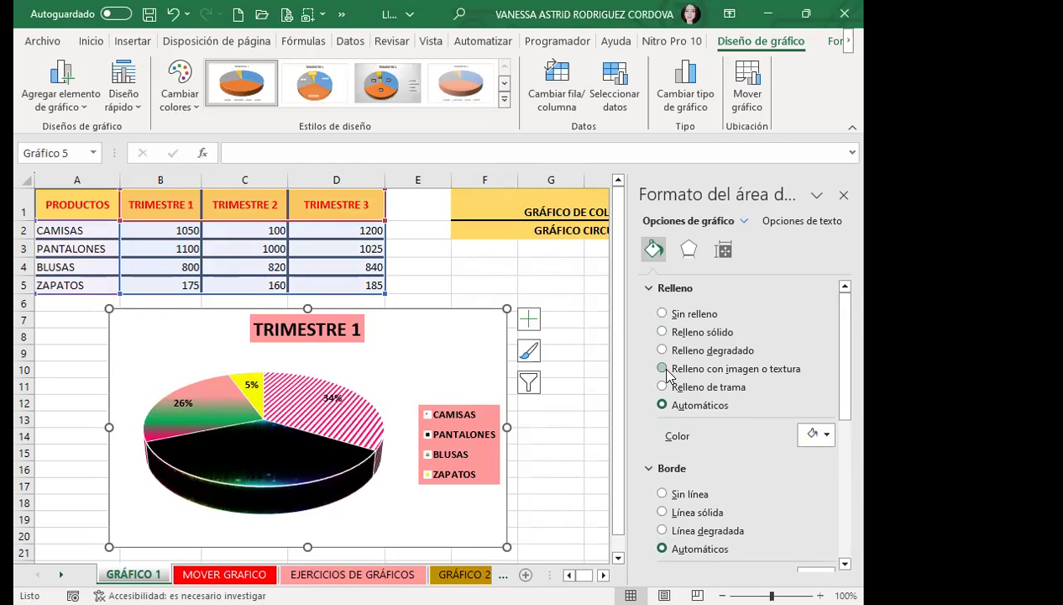
Apply the pale blue-grey texture as the chart area's picture fill
{"action": "left_click", "coordinate": [667, 372]}
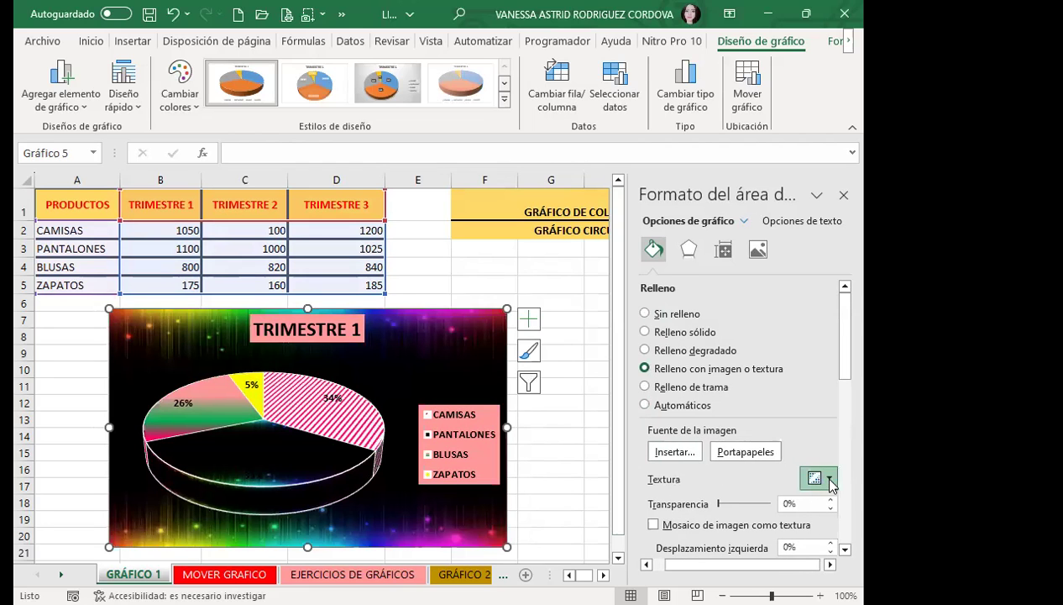
{"action": "left_click", "coordinate": [829, 479]}
{"action": "left_click", "coordinate": [623, 351]}
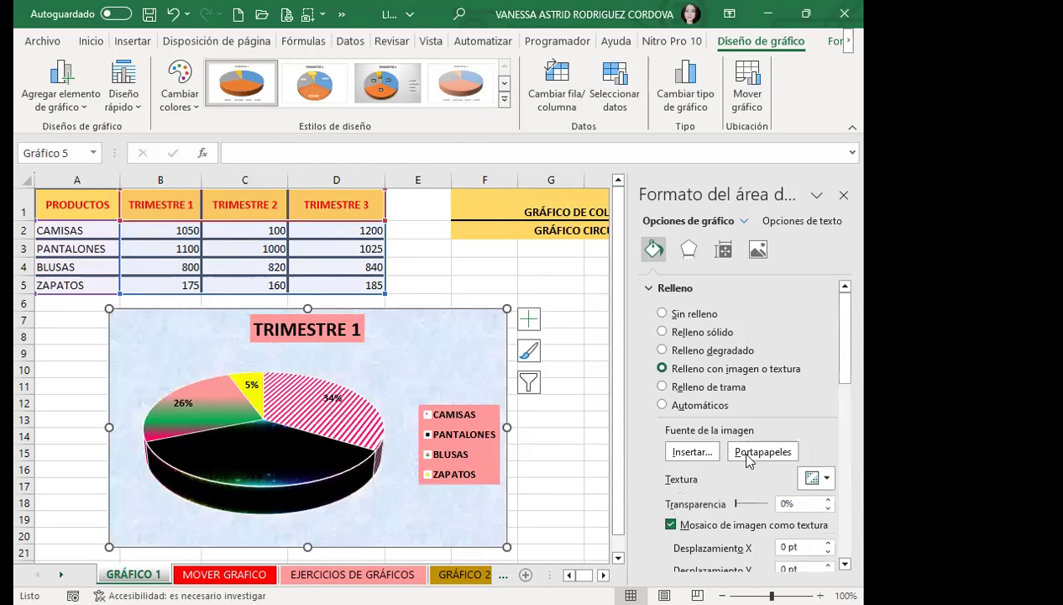
{"action": "left_click", "coordinate": [827, 479]}
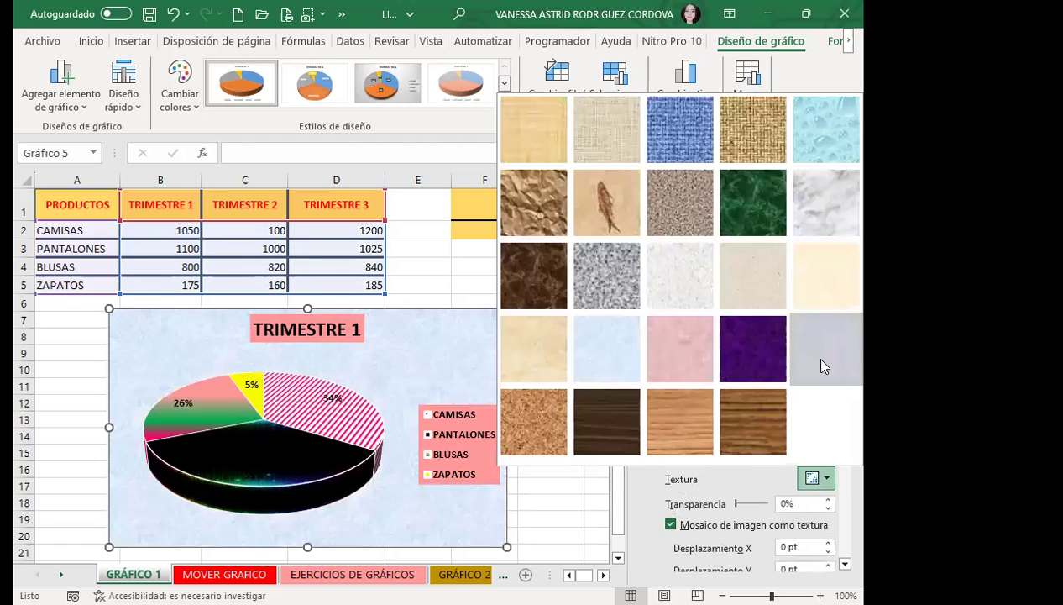
{"action": "left_click", "coordinate": [559, 454]}
{"action": "scroll", "coordinate": [336, 454], "scroll_direction": "down", "scroll_amount": 2}
{"action": "scroll", "coordinate": [369, 453], "scroll_direction": "up", "scroll_amount": 2}
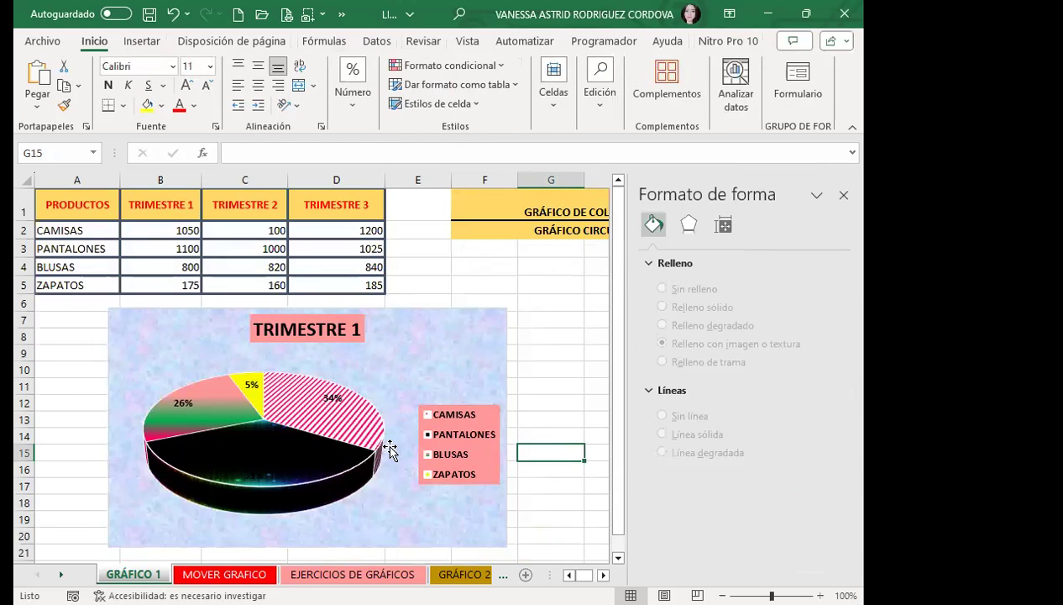
Make all percentage labels white at font size 11
{"action": "left_click", "coordinate": [262, 449]}
{"action": "left_click", "coordinate": [178, 403]}
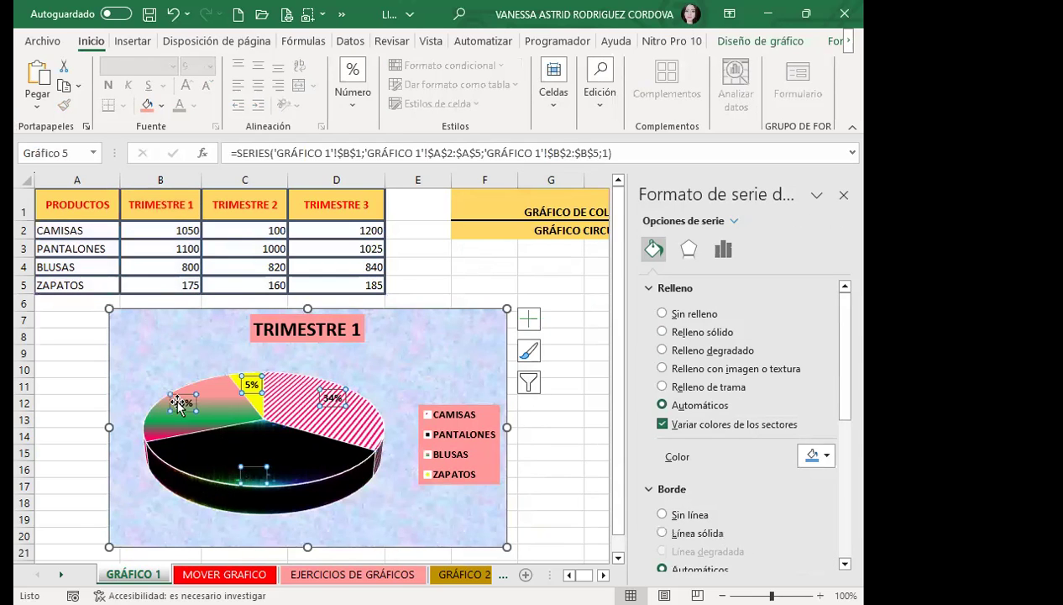
{"action": "left_click", "coordinate": [193, 106]}
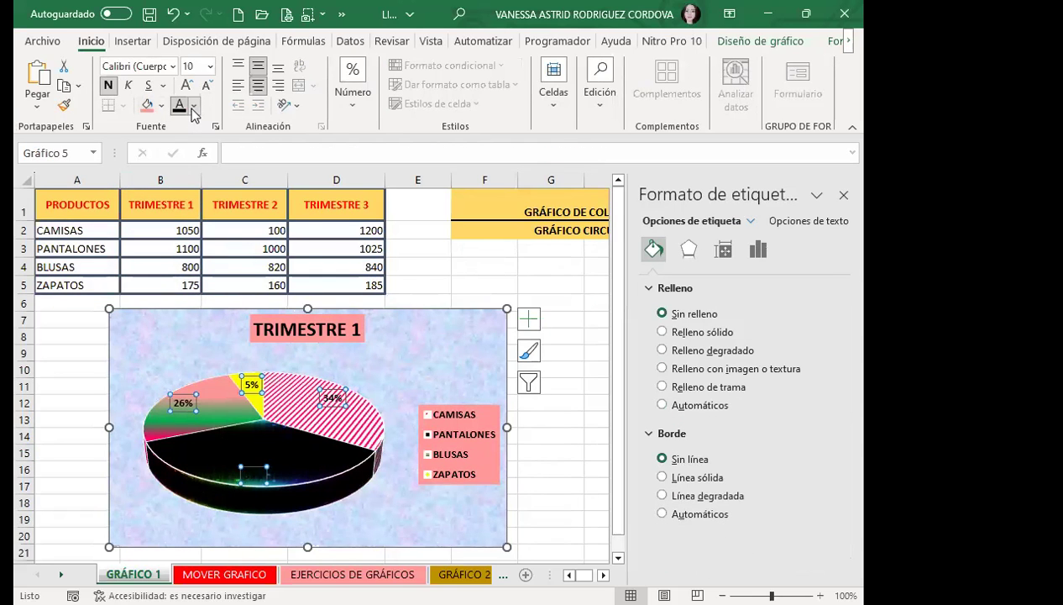
{"action": "left_click", "coordinate": [180, 174]}
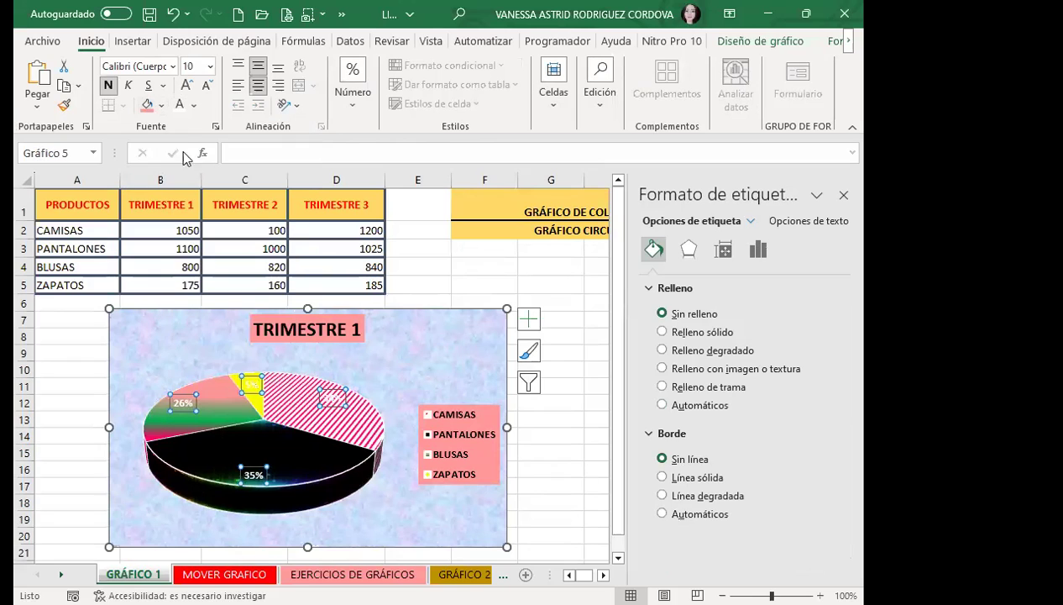
{"action": "left_click", "coordinate": [188, 85]}
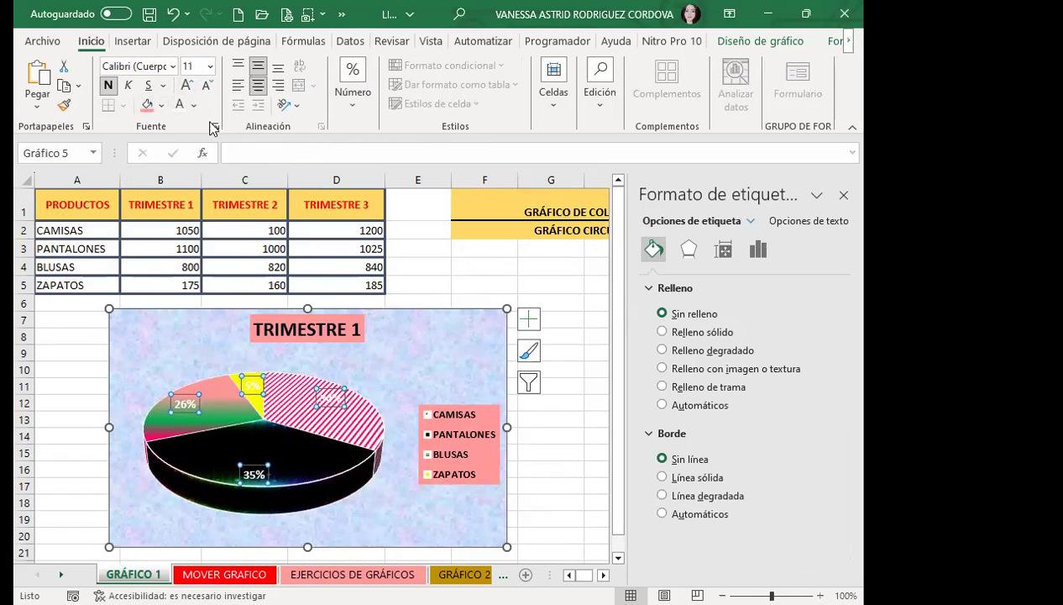
Turn the 34%, 5% and 26% labels black, leaving the 35% label white
{"action": "left_click", "coordinate": [329, 396]}
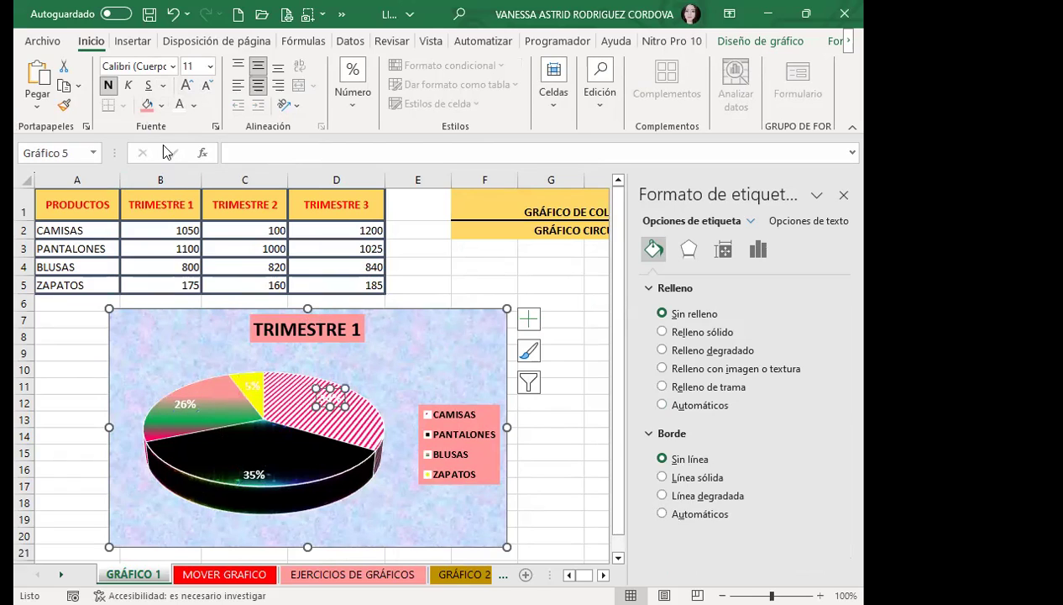
{"action": "left_click", "coordinate": [180, 105]}
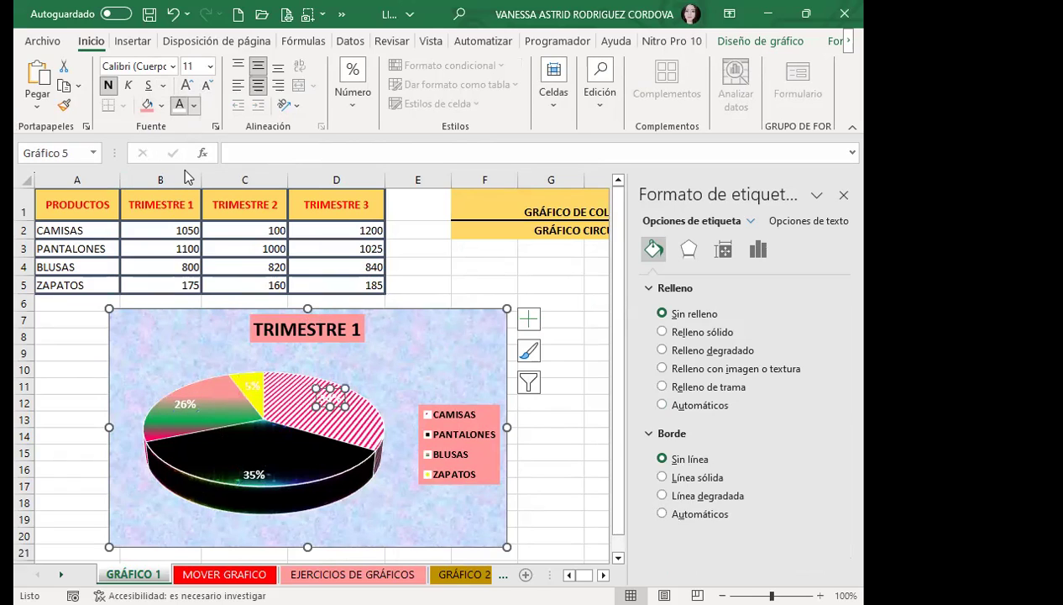
{"action": "left_click", "coordinate": [252, 384]}
{"action": "left_click", "coordinate": [179, 105]}
{"action": "left_click", "coordinate": [184, 403]}
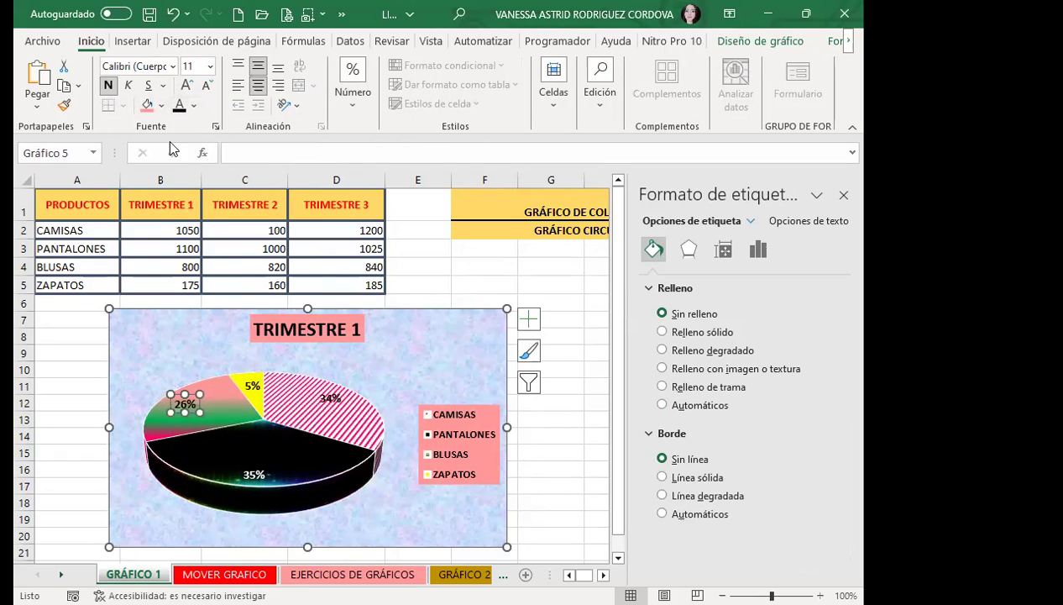
{"action": "left_click", "coordinate": [406, 360]}
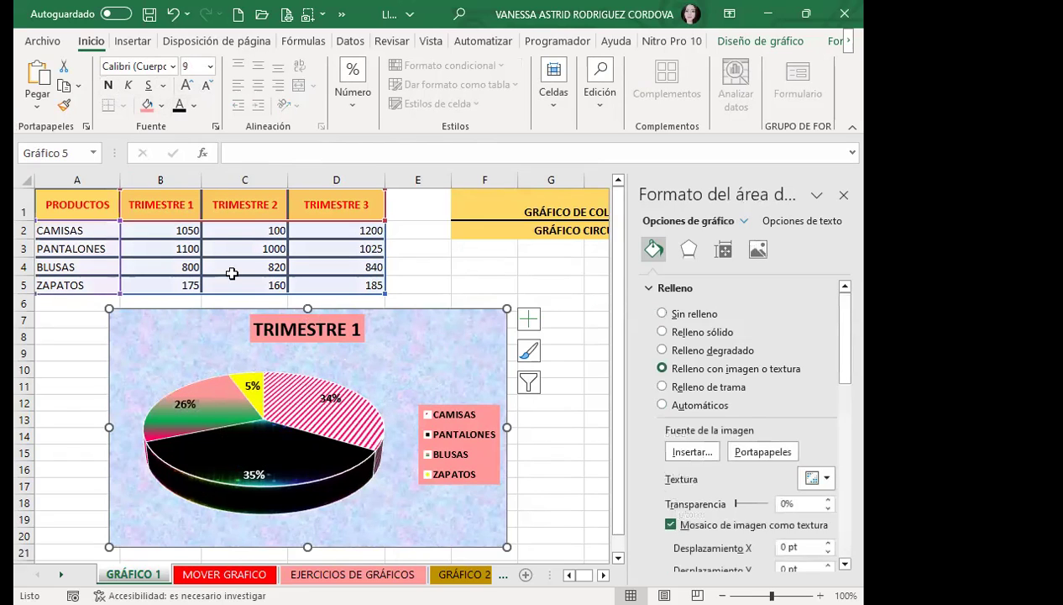
{"action": "mouse_move", "coordinate": [313, 494]}
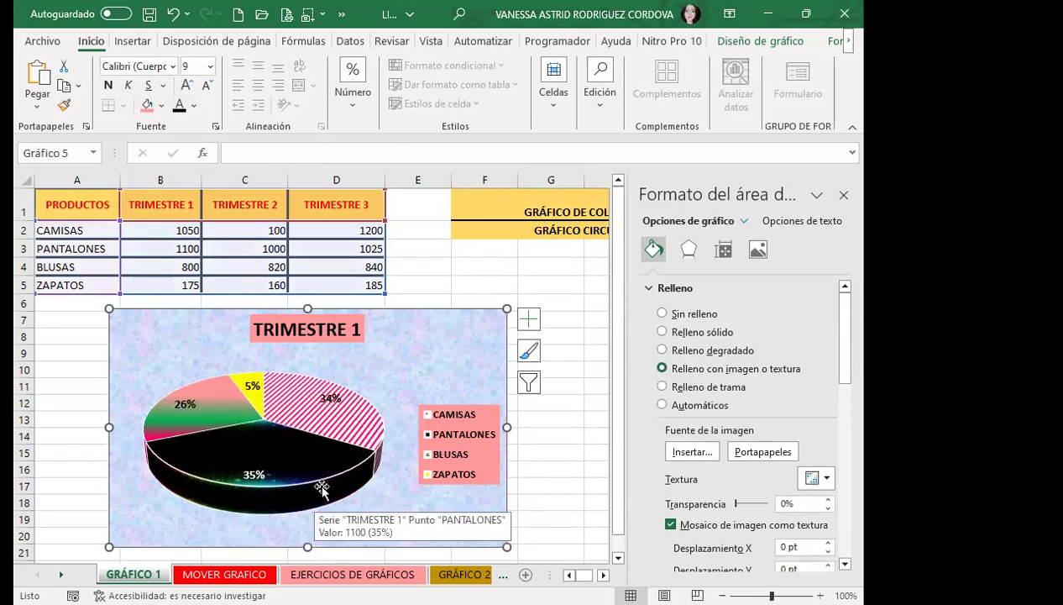
{"action": "scroll", "coordinate": [321, 487], "scroll_direction": "down", "scroll_amount": 1}
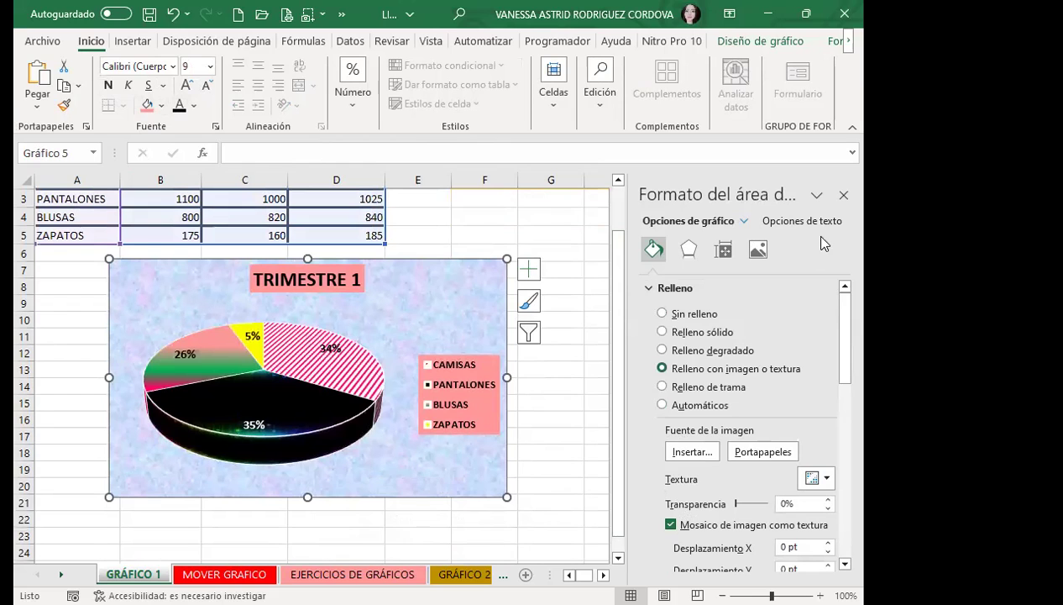
Close the formatting panel and enlarge the TRIMESTRE 1 pie chart by its corner
{"action": "left_click", "coordinate": [843, 194]}
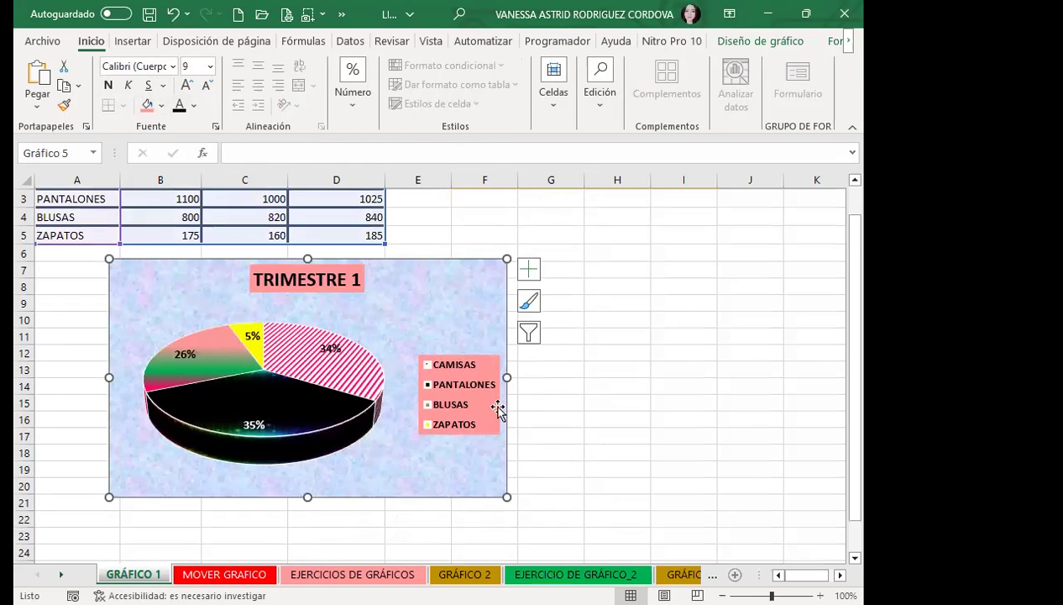
{"action": "left_click_drag", "start_coordinate": [504, 491], "coordinate": [512, 537]}
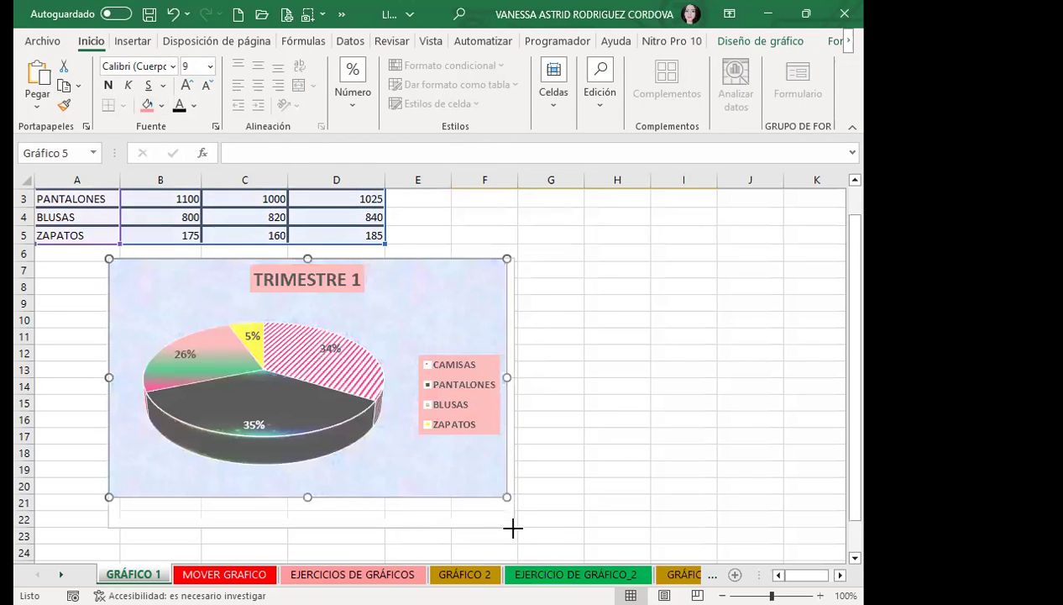
{"action": "scroll", "coordinate": [391, 412], "scroll_direction": "down", "scroll_amount": 2}
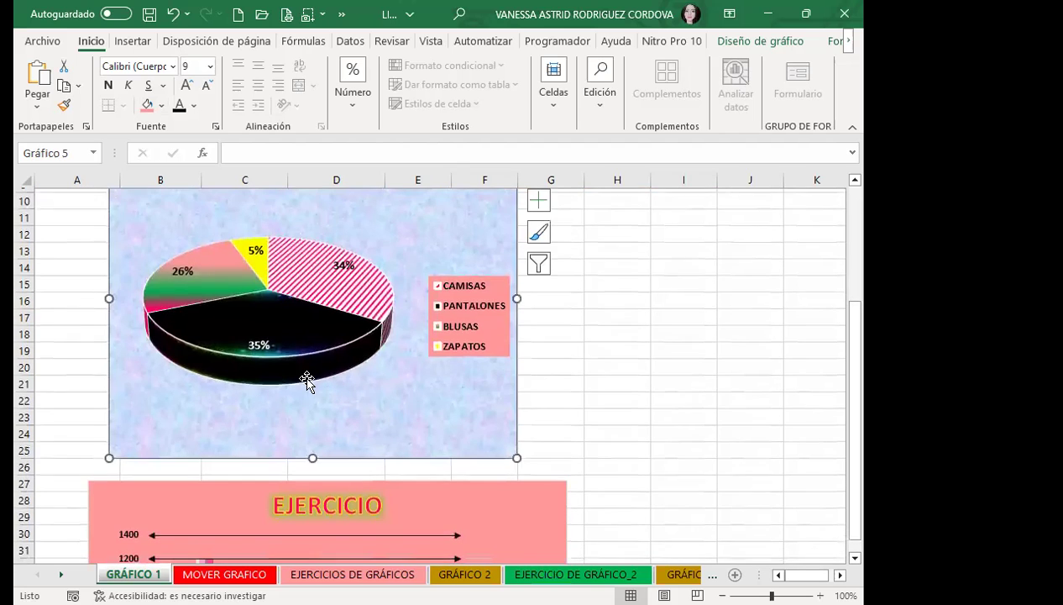
Pull the 35% PANTALONES, 34% CAMISAS, 26% and 5% slices out, then regroup them
{"action": "left_click", "coordinate": [307, 363]}
{"action": "scroll", "coordinate": [319, 339], "scroll_direction": "up", "scroll_amount": 2}
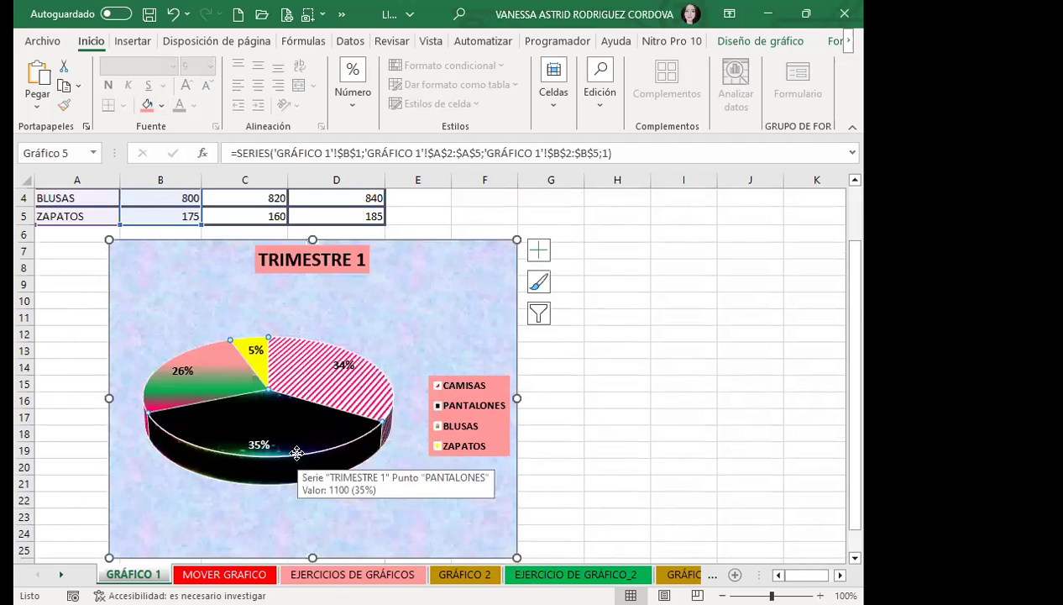
{"action": "left_click_drag", "start_coordinate": [294, 467], "coordinate": [225, 459]}
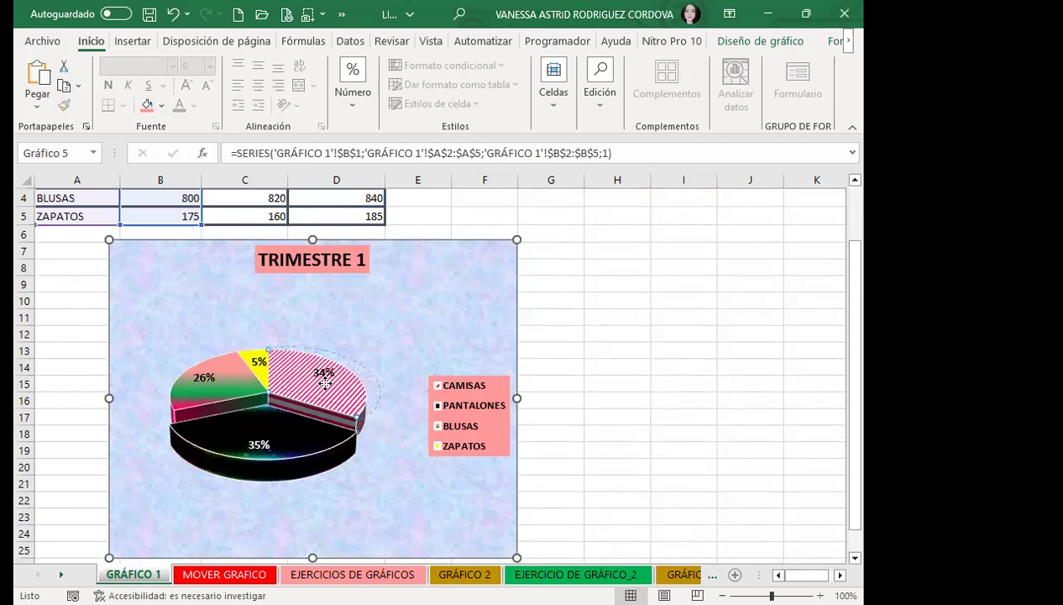
{"action": "left_click_drag", "start_coordinate": [308, 406], "coordinate": [326, 378]}
{"action": "left_click_drag", "start_coordinate": [200, 398], "coordinate": [175, 393]}
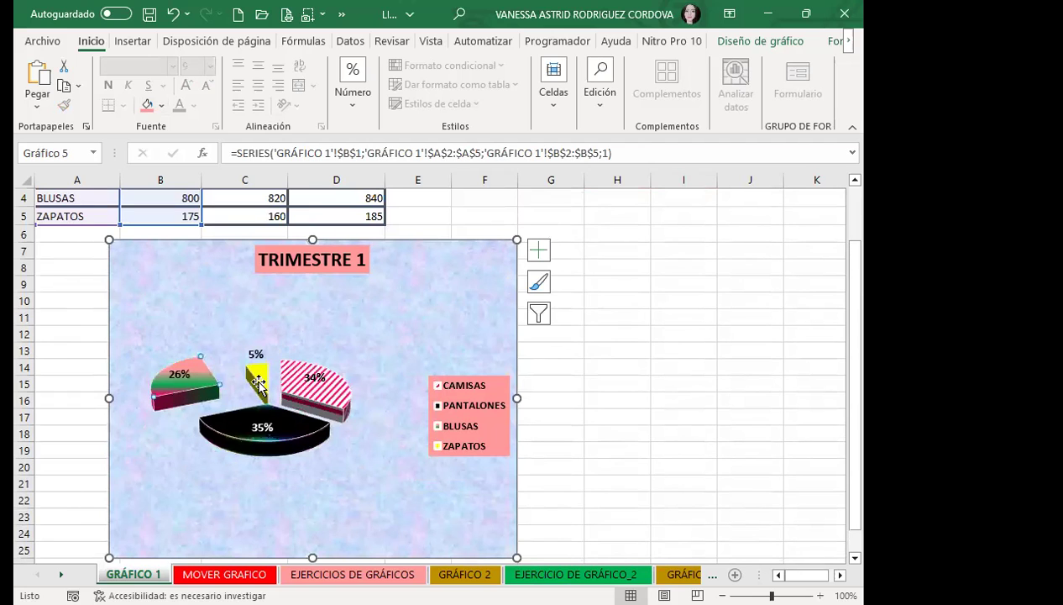
{"action": "mouse_move", "coordinate": [274, 442]}
{"action": "left_mouse_down"}
{"action": "mouse_move", "coordinate": [262, 480]}
{"action": "mouse_move", "coordinate": [290, 470]}
{"action": "left_mouse_up"}
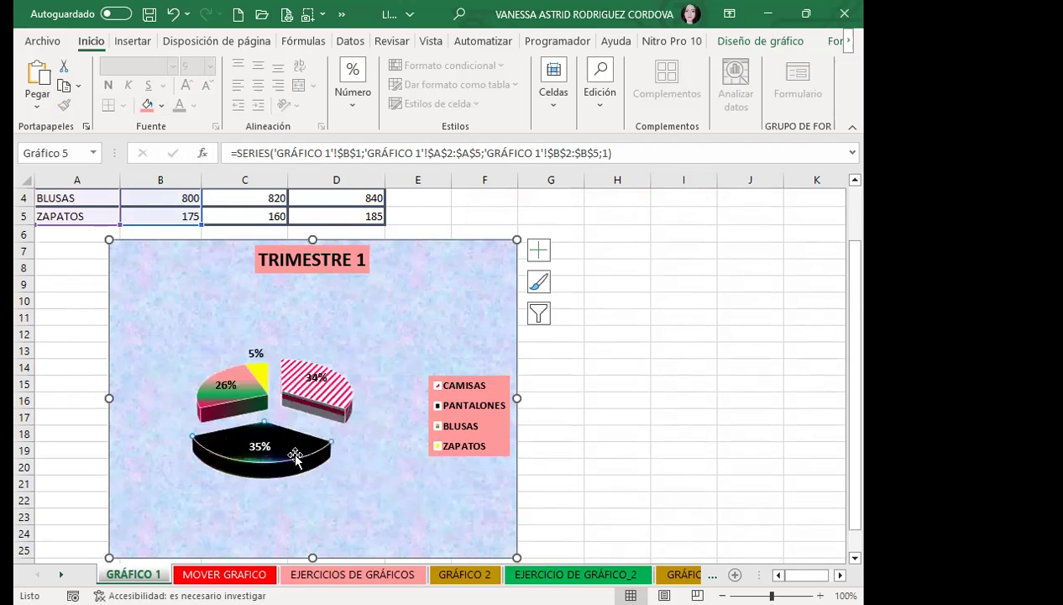
{"action": "left_click", "coordinate": [265, 372]}
{"action": "left_click_drag", "start_coordinate": [265, 370], "coordinate": [266, 357]}
{"action": "left_click_drag", "start_coordinate": [304, 424], "coordinate": [306, 443]}
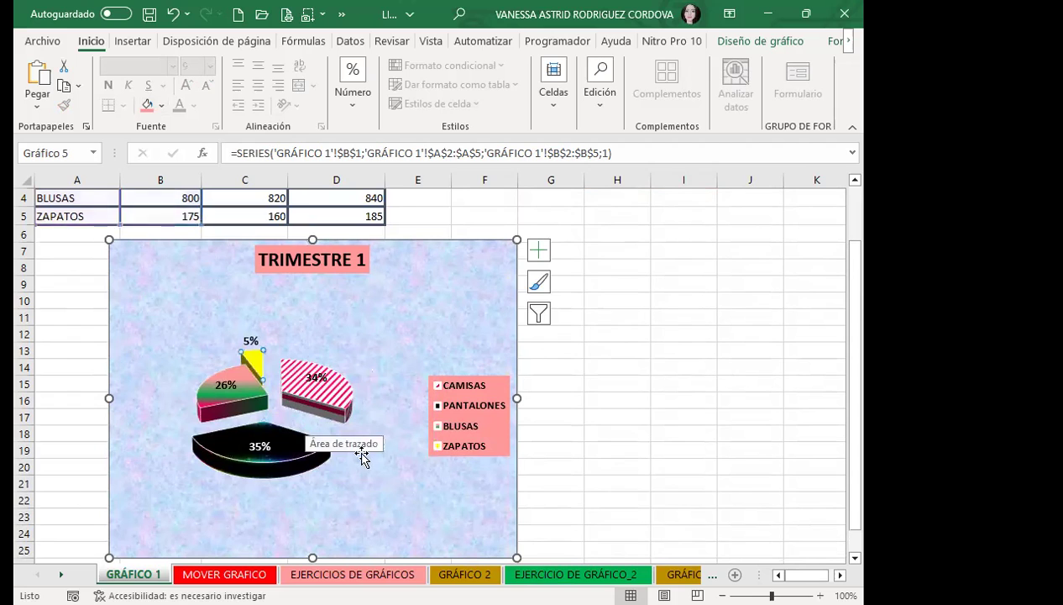
Explode all slices apart, then undo the explosion and the CAMISAS separation with Ctrl+Z
{"action": "left_click", "coordinate": [263, 363]}
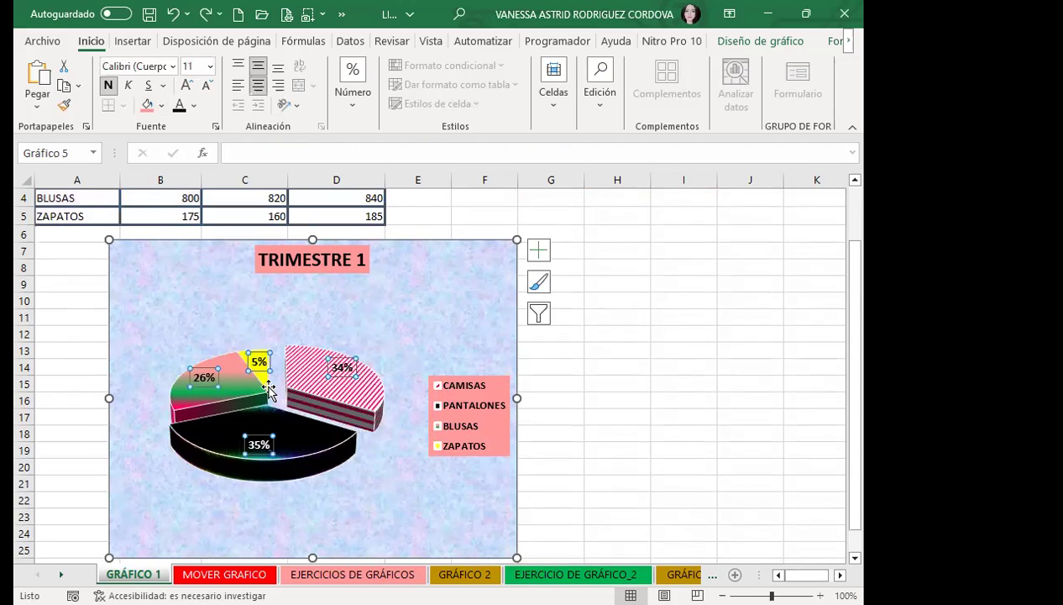
{"action": "left_click", "coordinate": [268, 389]}
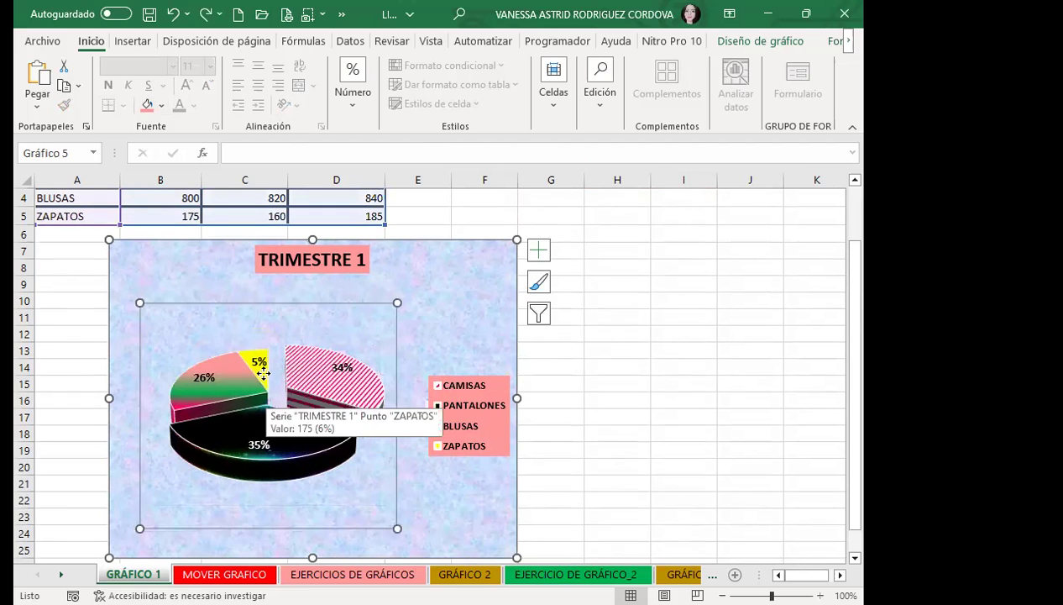
{"action": "left_click", "coordinate": [266, 378]}
{"action": "left_click", "coordinate": [262, 361]}
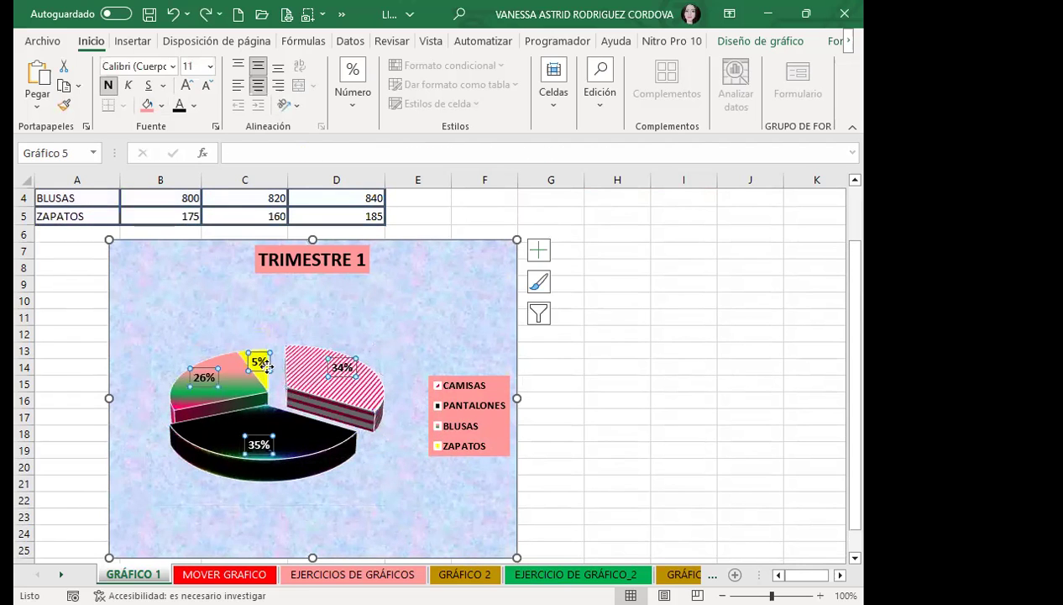
{"action": "left_click", "coordinate": [272, 387]}
{"action": "left_click", "coordinate": [266, 378]}
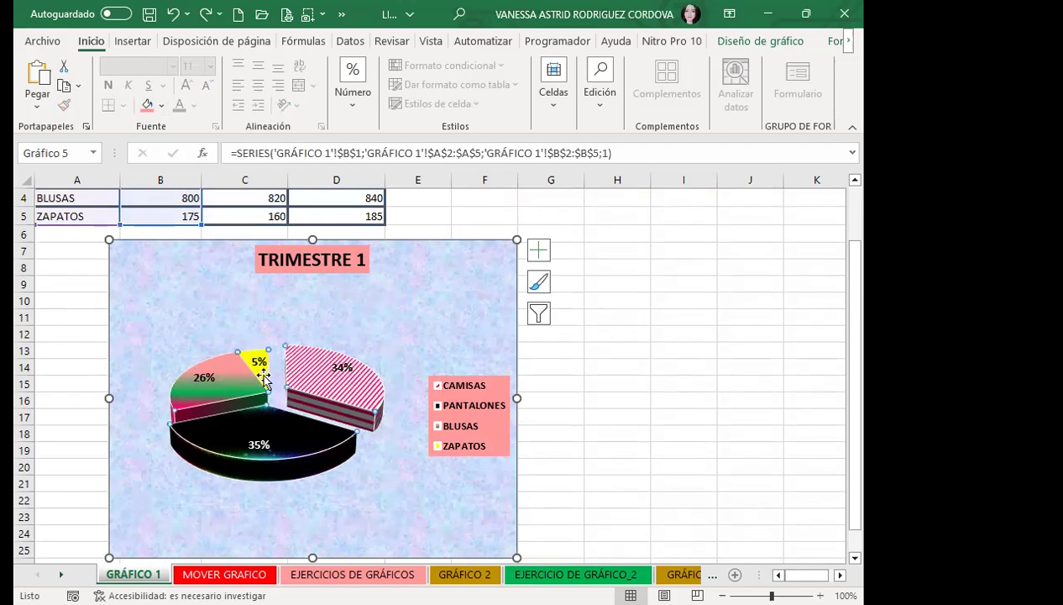
{"action": "left_click_drag", "start_coordinate": [267, 356], "coordinate": [469, 378]}
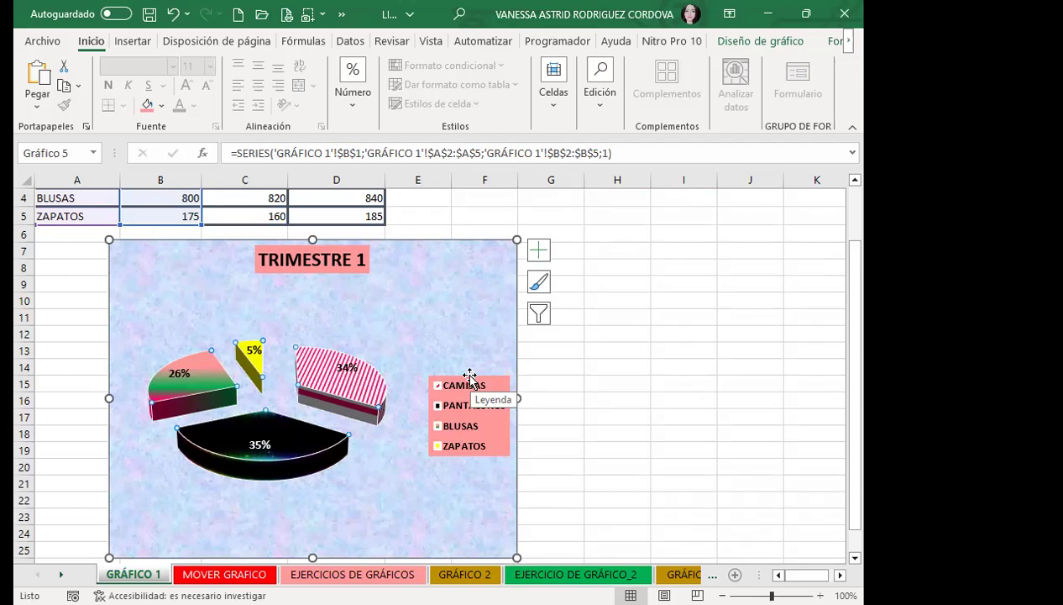
{"action": "left_click", "coordinate": [395, 499]}
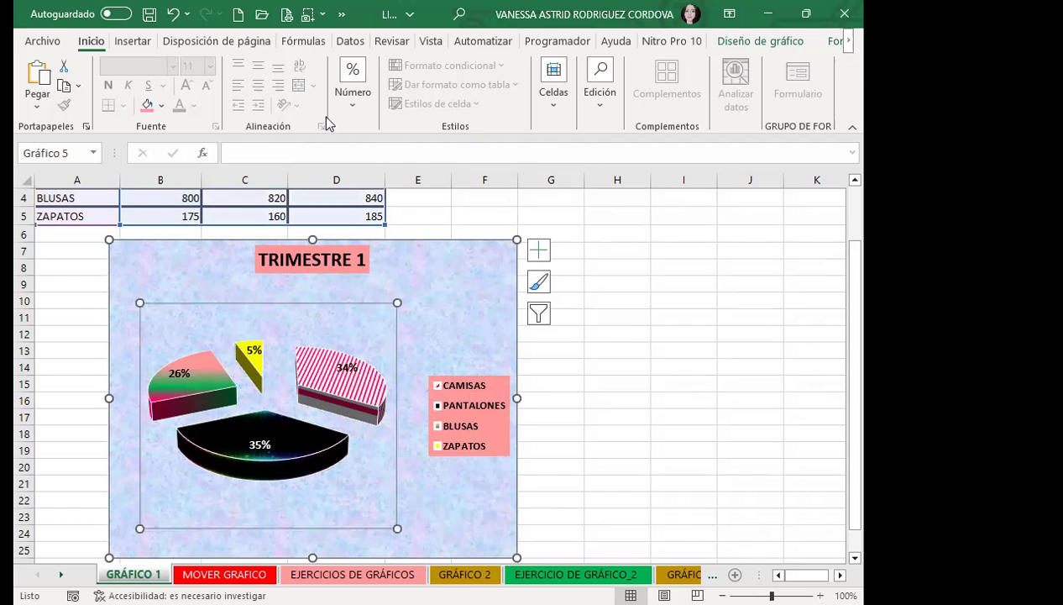
{"action": "key", "text": "ctrl+z"}
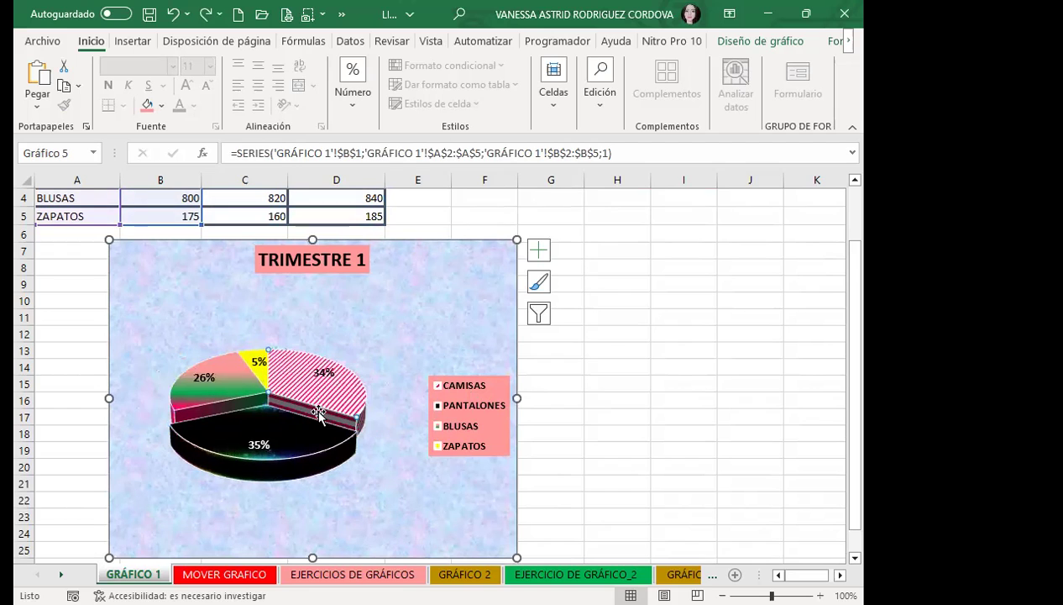
{"action": "key", "text": "ctrl+z"}
Shrink the 3-D pie slightly and pull the 34% and 26% slices outward
{"action": "left_click", "coordinate": [194, 405]}
{"action": "left_click", "coordinate": [322, 366]}
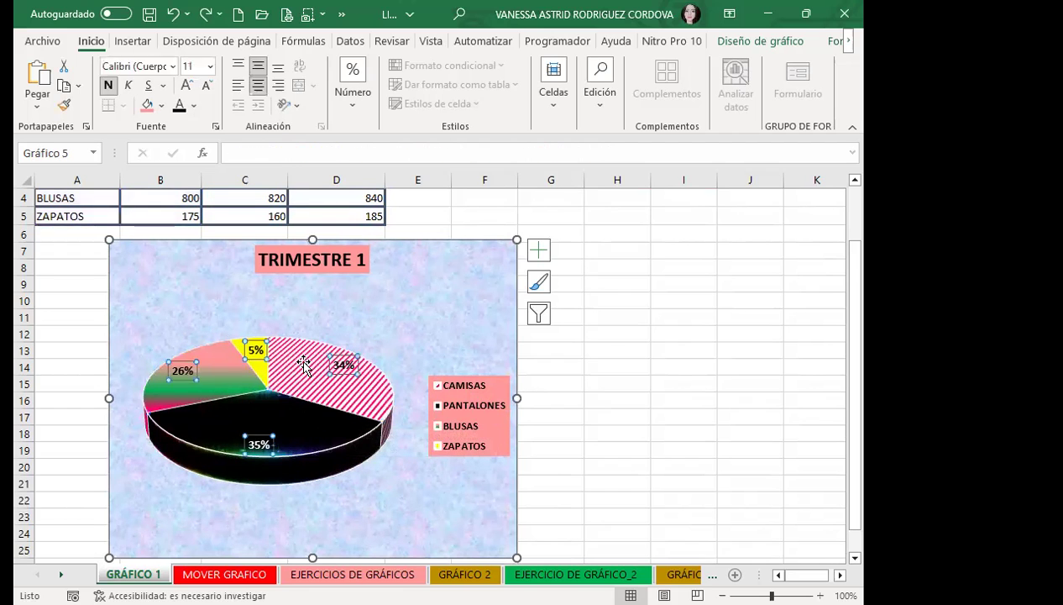
{"action": "left_click", "coordinate": [326, 391]}
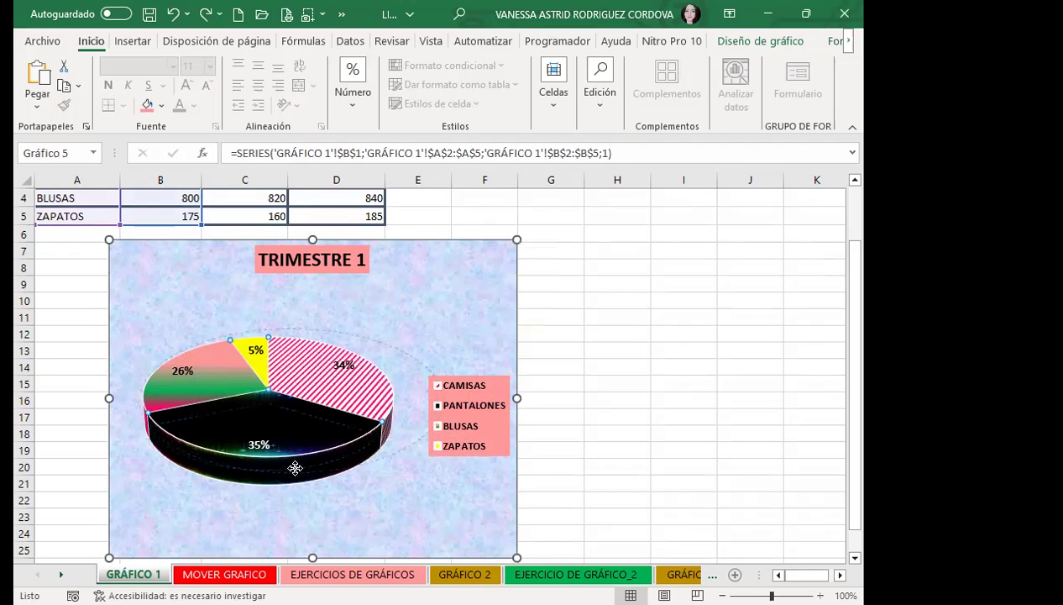
{"action": "left_click_drag", "start_coordinate": [293, 455], "coordinate": [295, 448]}
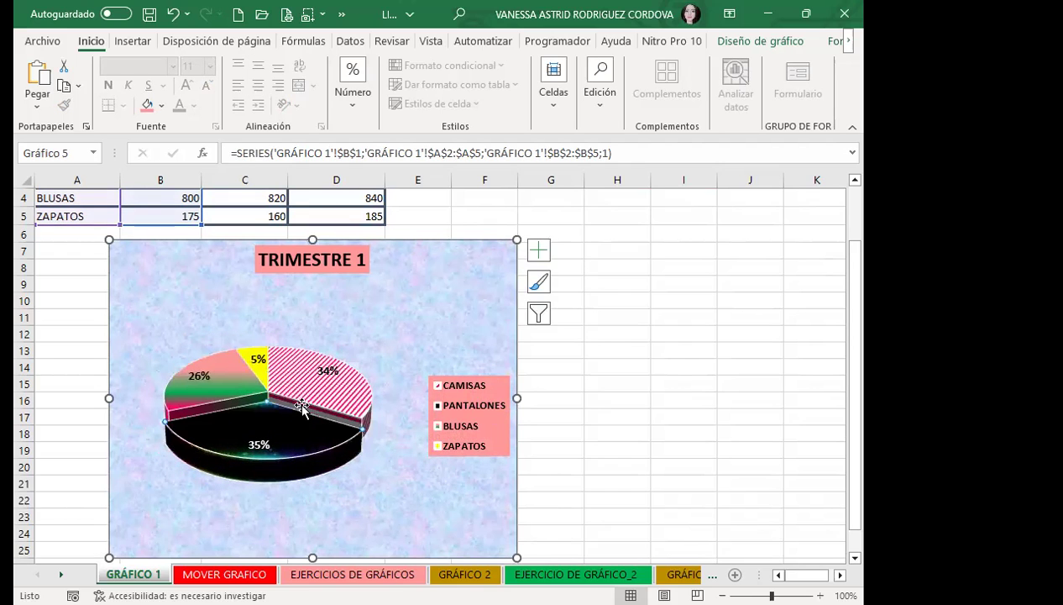
{"action": "left_click_drag", "start_coordinate": [301, 406], "coordinate": [323, 400]}
{"action": "left_click", "coordinate": [186, 393]}
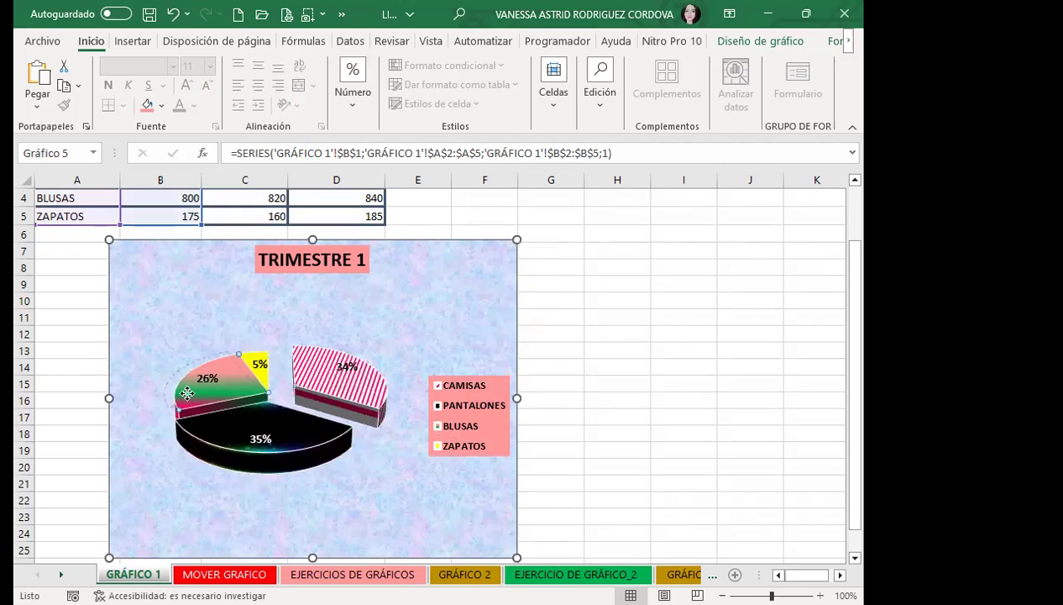
{"action": "left_click_drag", "start_coordinate": [186, 393], "coordinate": [188, 396]}
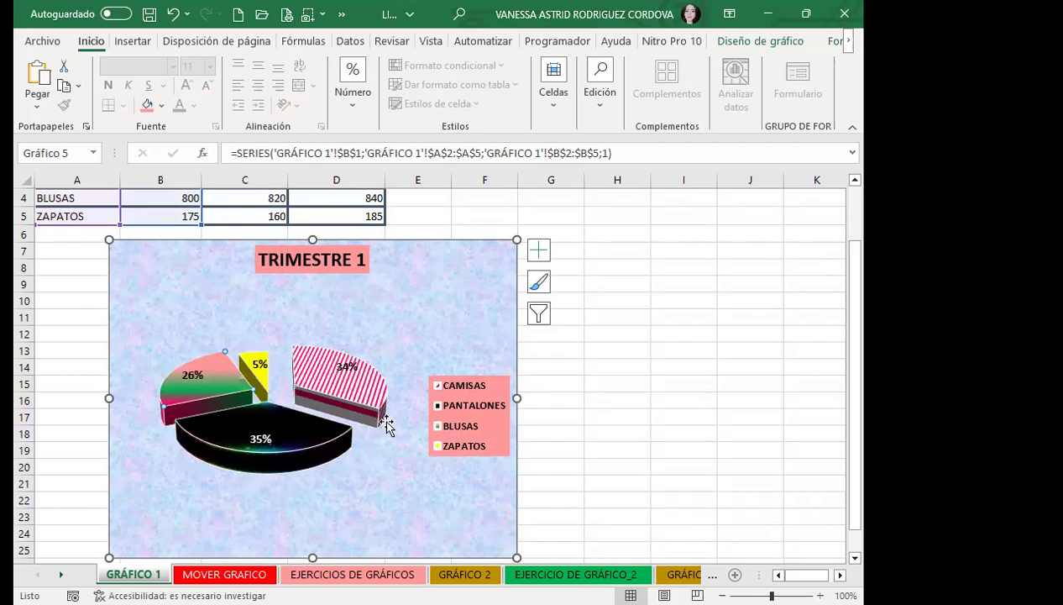
{"action": "mouse_move", "coordinate": [333, 457]}
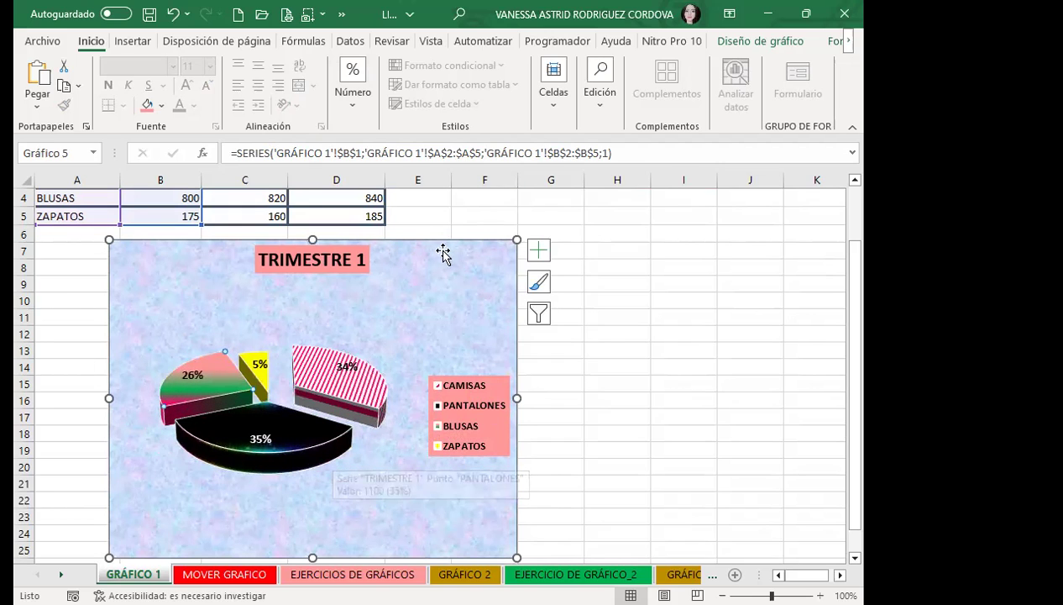
{"action": "left_click", "coordinate": [403, 251]}
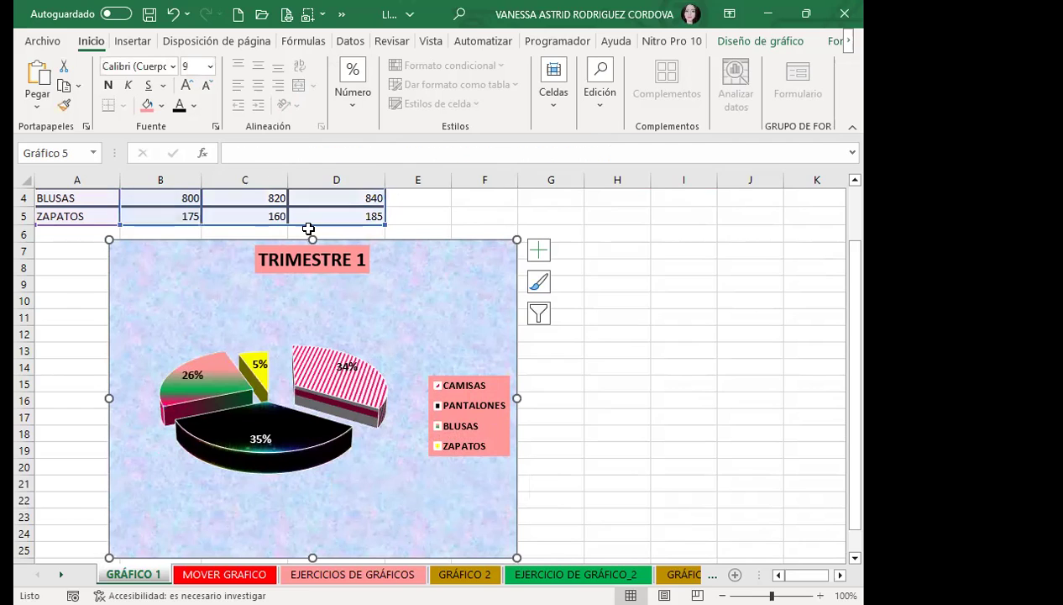
{"action": "left_click", "coordinate": [756, 41]}
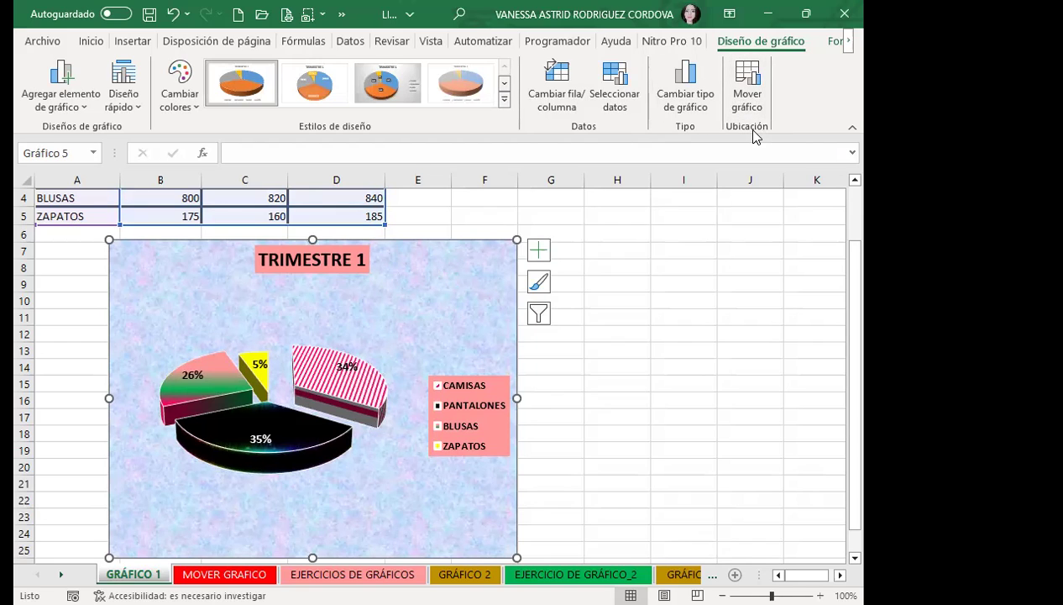
Move the pie chart to the MOVER GRAFICO sheet and drag it up near row 5
{"action": "left_click", "coordinate": [755, 78]}
{"action": "left_click_drag", "start_coordinate": [494, 134], "coordinate": [387, 131]}
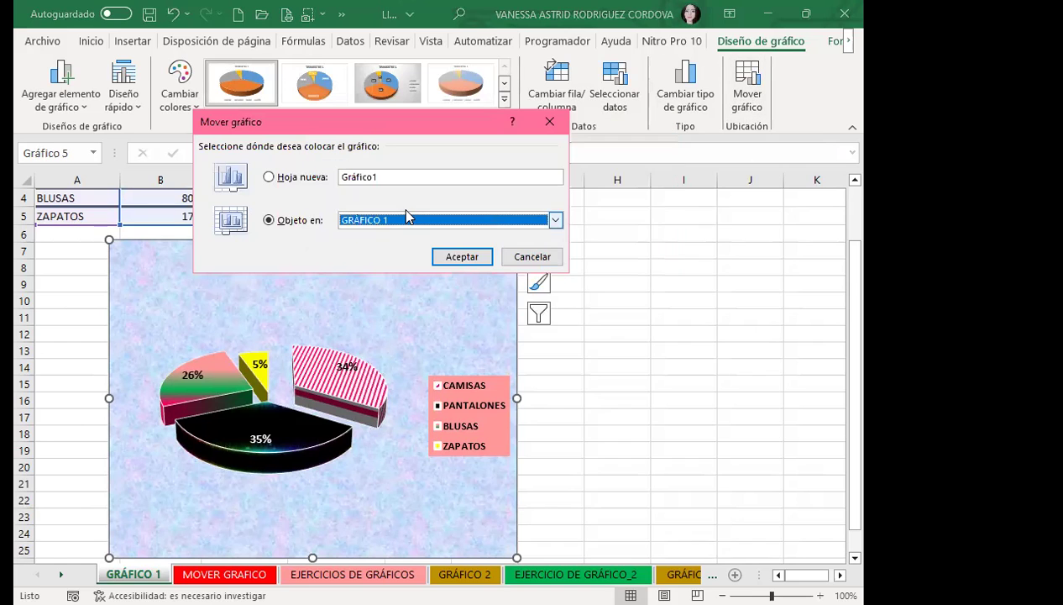
{"action": "left_click", "coordinate": [399, 222]}
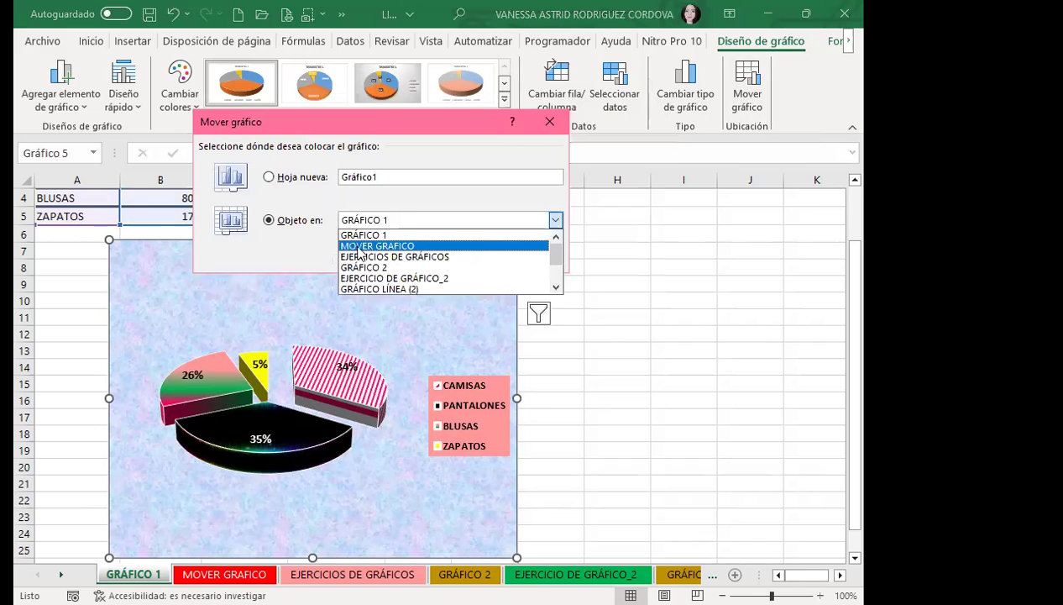
{"action": "left_click", "coordinate": [354, 246]}
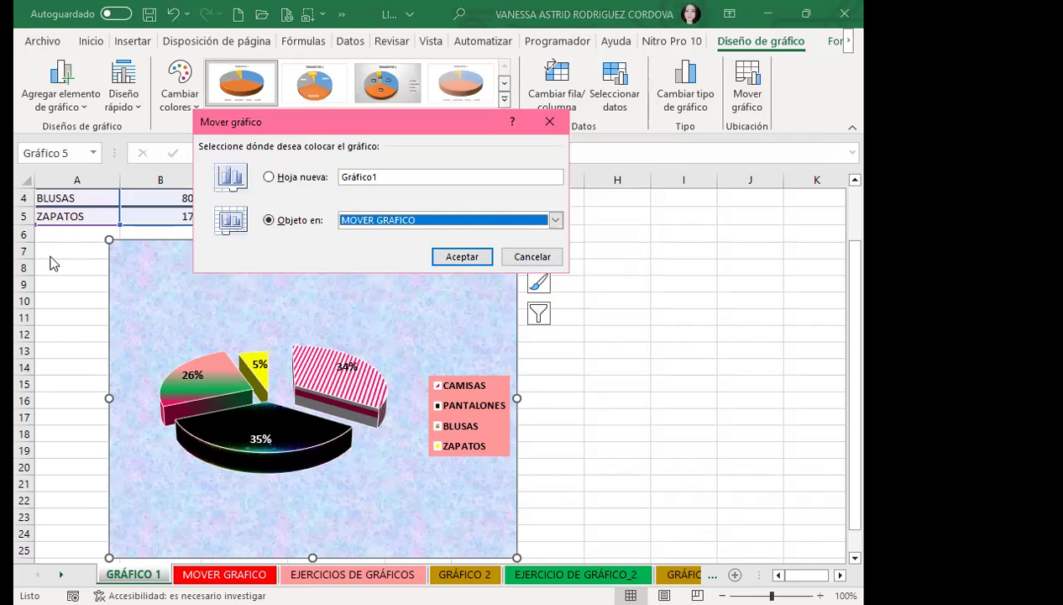
{"action": "left_click", "coordinate": [464, 257]}
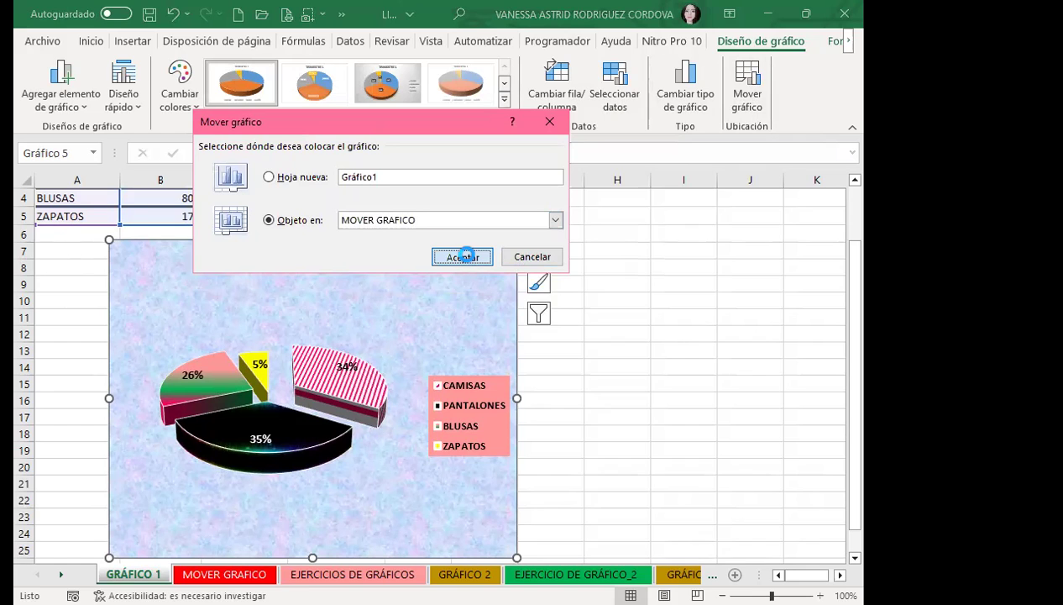
{"action": "key", "text": "Return"}
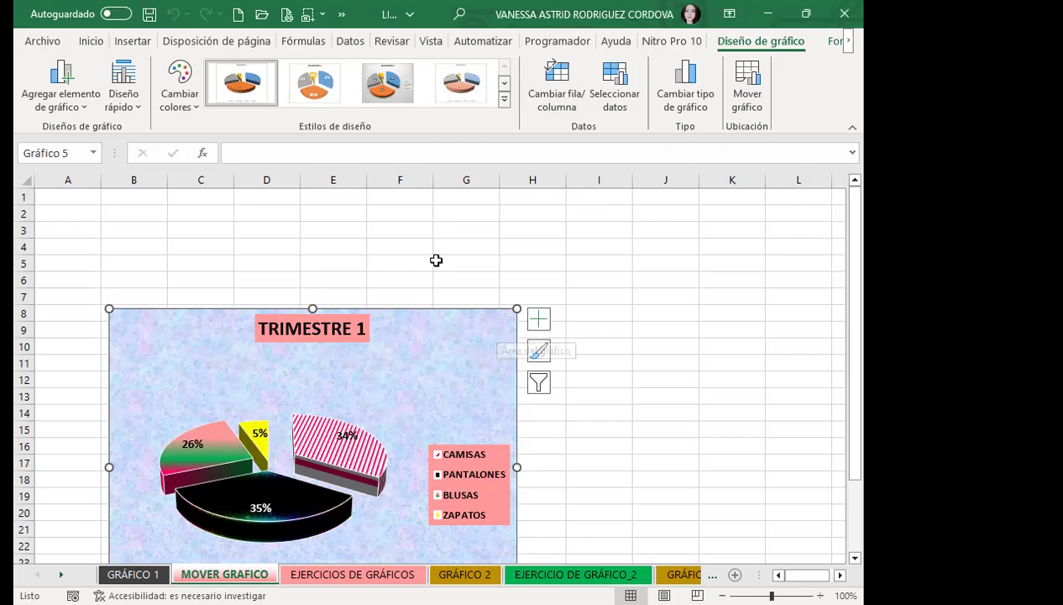
{"action": "left_click_drag", "start_coordinate": [441, 311], "coordinate": [462, 272]}
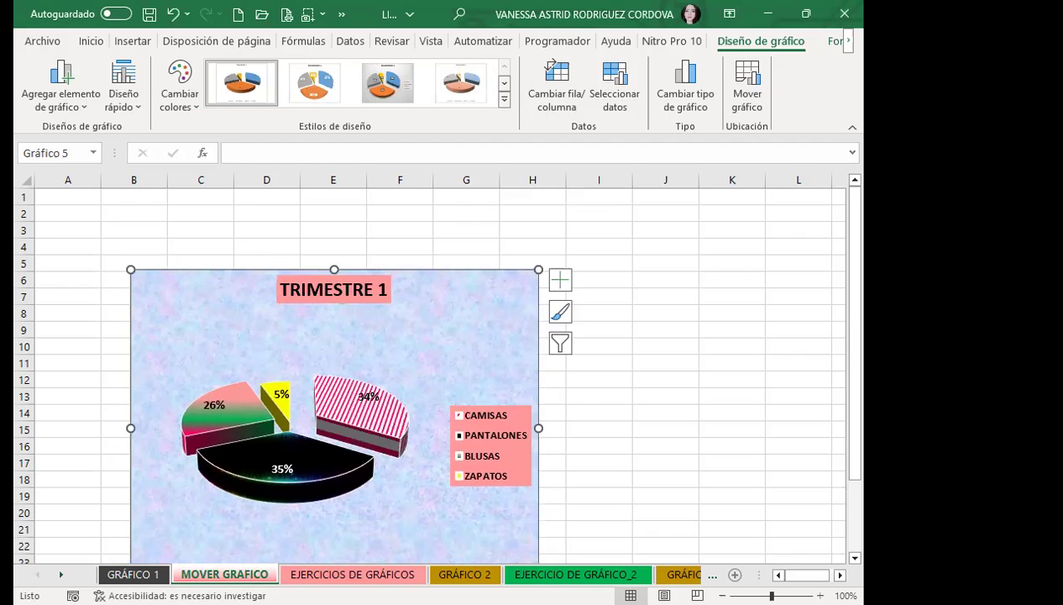
Test the pie by entering 5, 10 and 20 in B2–B4, then undo the B3 and B4 changes
{"action": "left_click", "coordinate": [133, 573]}
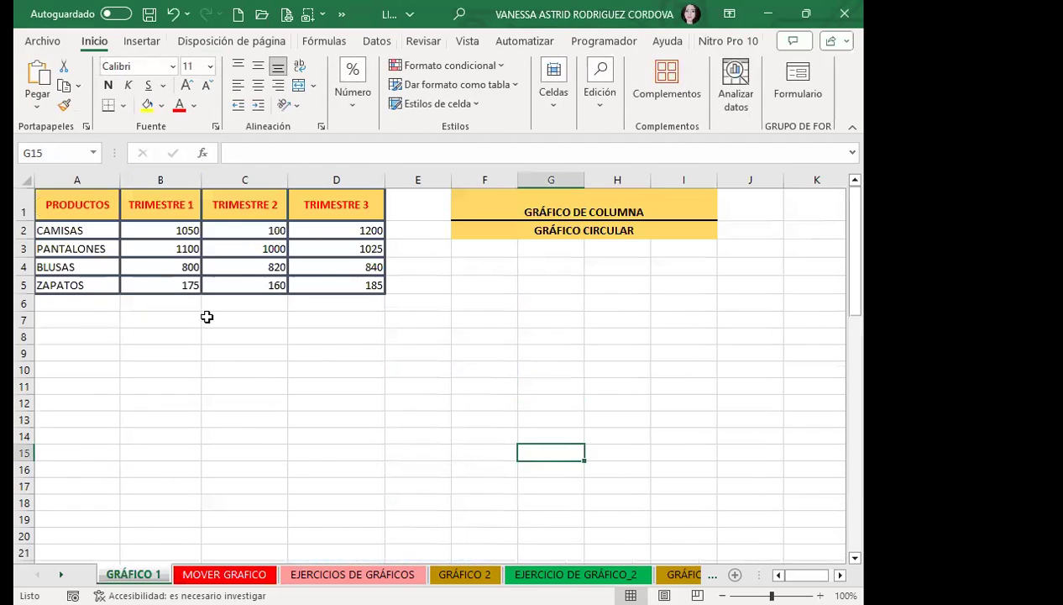
{"action": "left_click", "coordinate": [182, 228]}
{"action": "type", "text": "5"}
{"action": "key", "text": "Return"}
{"action": "type", "text": "10"}
{"action": "key", "text": "Return"}
{"action": "type", "text": "20"}
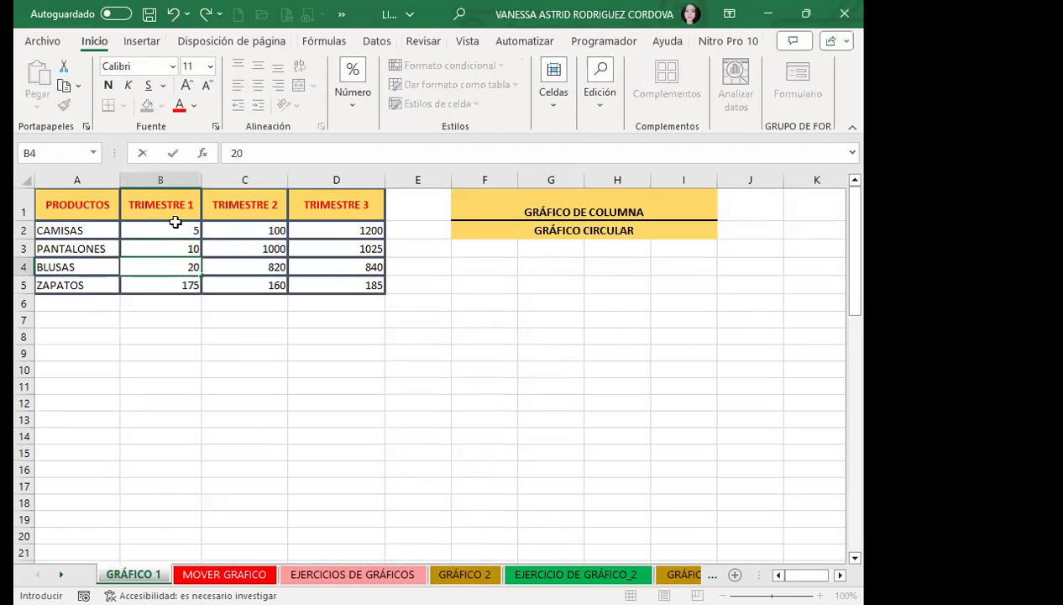
{"action": "left_click", "coordinate": [123, 356]}
{"action": "left_click", "coordinate": [224, 574]}
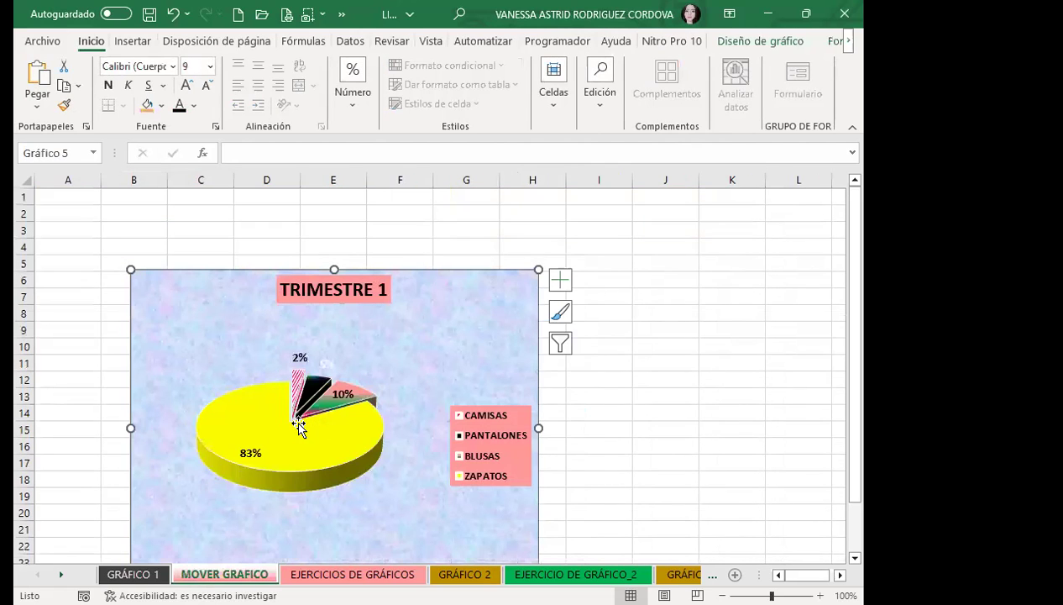
{"action": "left_click", "coordinate": [133, 574]}
{"action": "key", "text": "ctrl+z"}
{"action": "key", "text": "ctrl+z"}
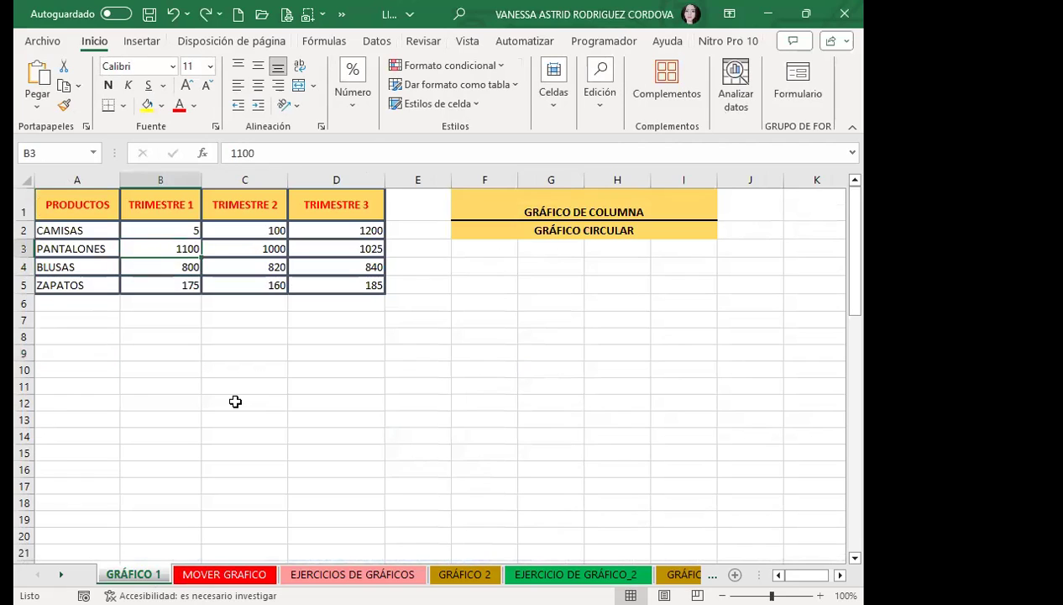
{"action": "key", "text": "ctrl+z"}
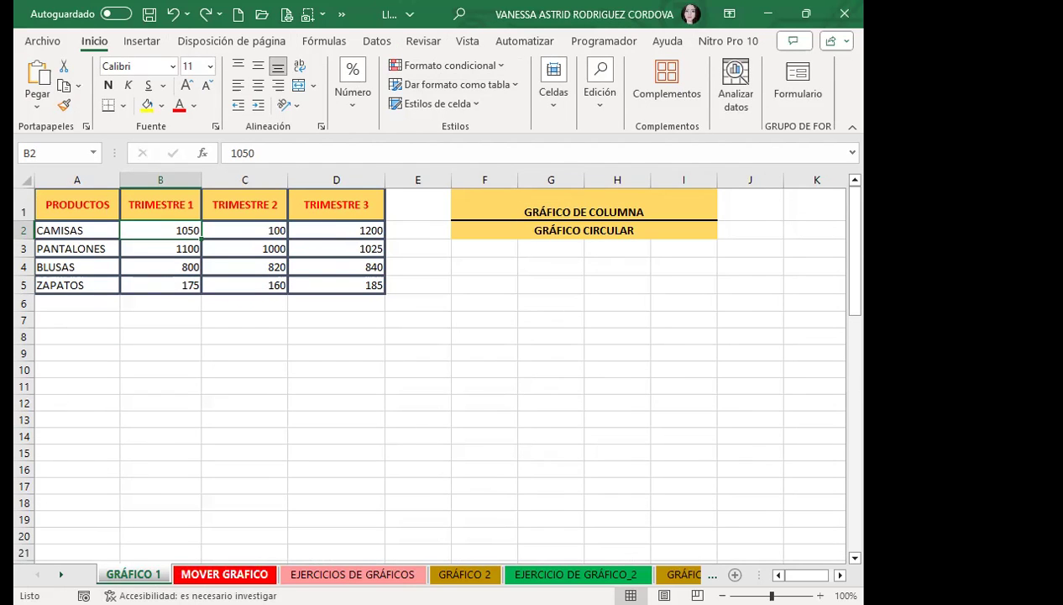
Drag the EJERCICIO chart up to sit just below the data table, around rows 10–25
{"action": "left_click", "coordinate": [224, 574]}
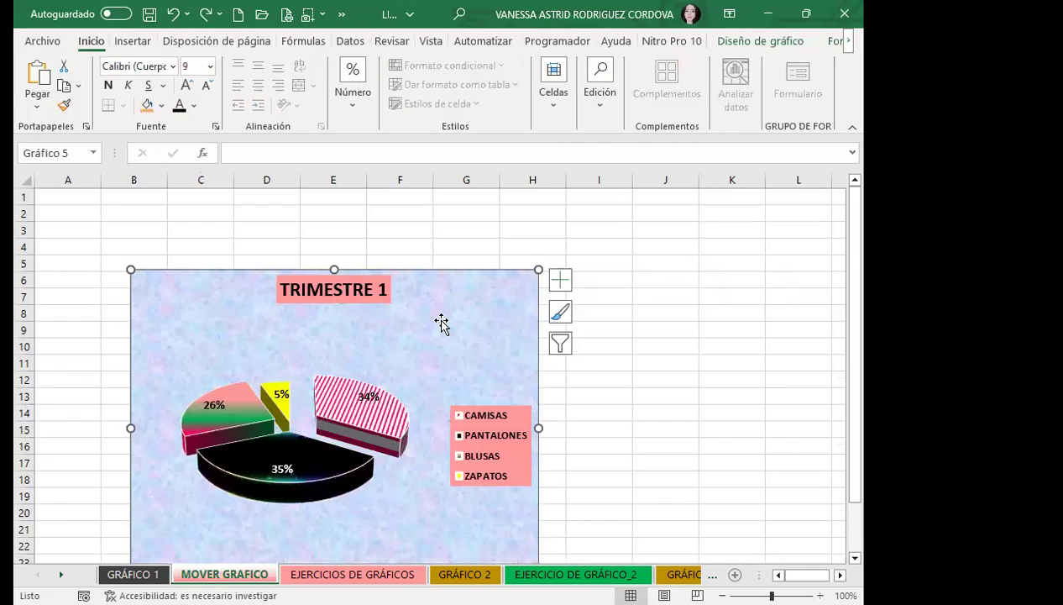
{"action": "scroll", "coordinate": [441, 322], "scroll_direction": "down", "scroll_amount": 2}
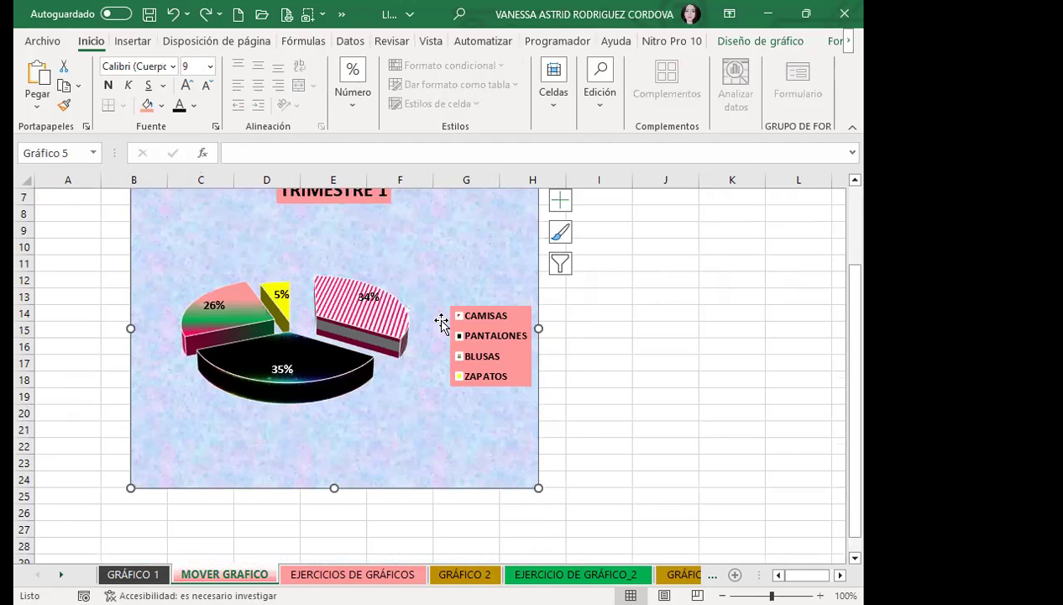
{"action": "left_click", "coordinate": [133, 573]}
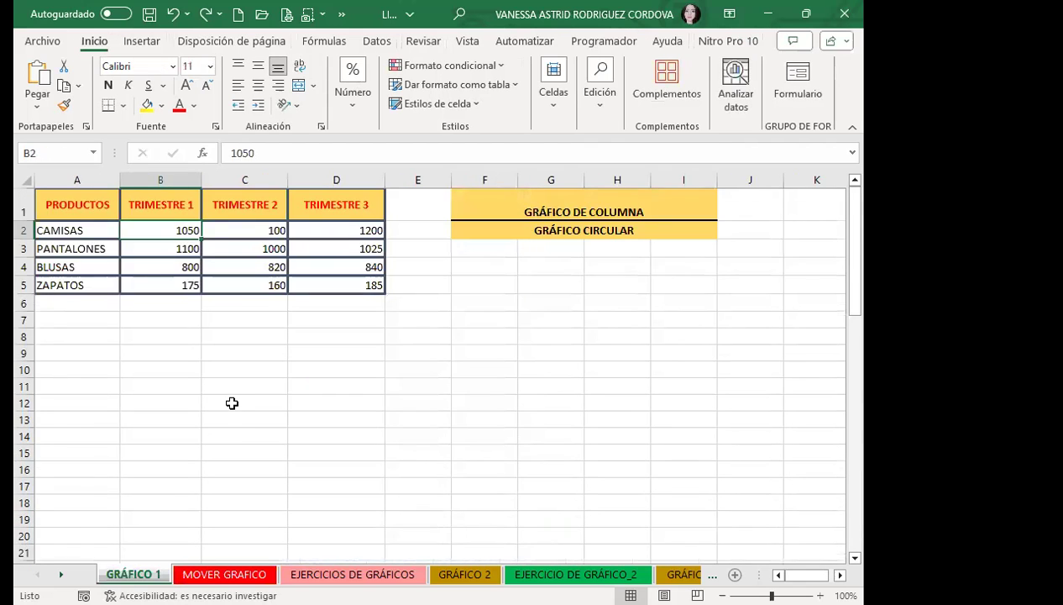
{"action": "scroll", "coordinate": [232, 403], "scroll_direction": "down", "scroll_amount": 3}
{"action": "scroll", "coordinate": [233, 406], "scroll_direction": "down", "scroll_amount": 3}
{"action": "scroll", "coordinate": [197, 375], "scroll_direction": "up", "scroll_amount": 2}
{"action": "left_click_drag", "start_coordinate": [196, 414], "coordinate": [209, 268]}
{"action": "left_click", "coordinate": [671, 434]}
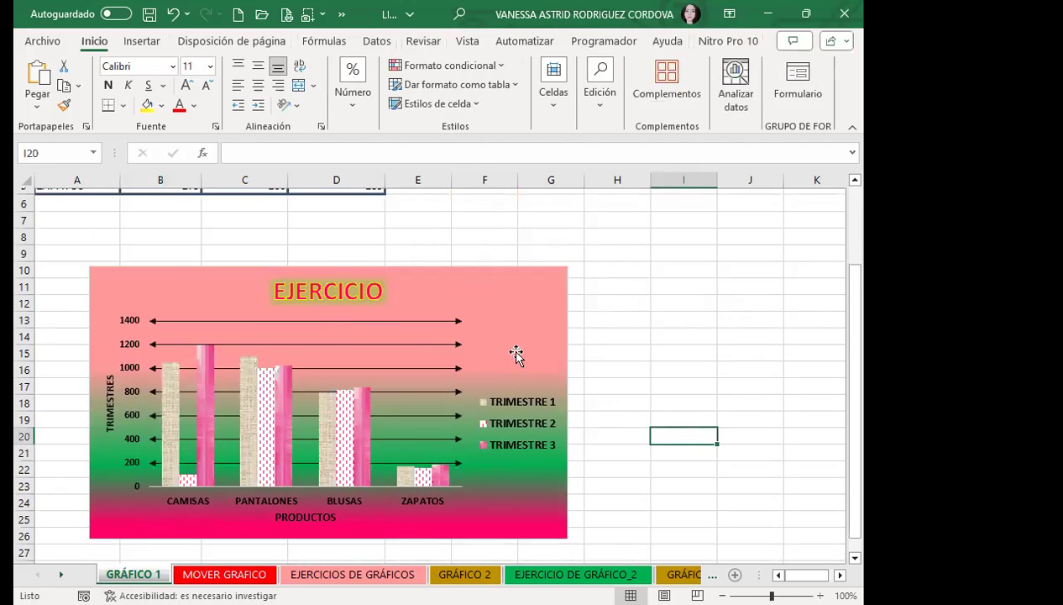
Choose Insertar > Ilustraciones > Imágenes > Colocar sobre celdas
{"action": "left_click", "coordinate": [515, 335]}
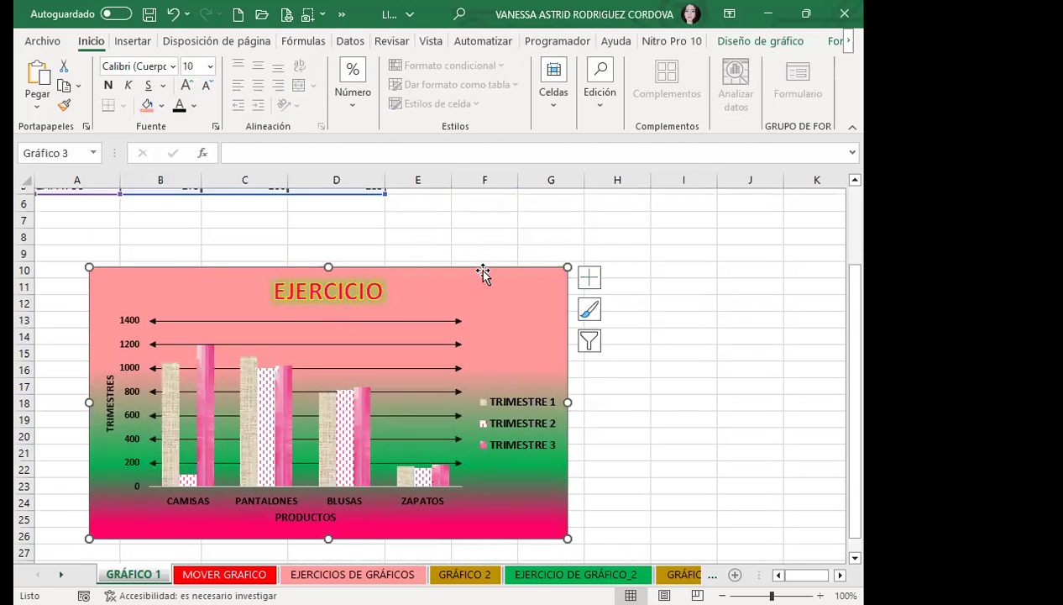
{"action": "left_click", "coordinate": [132, 40]}
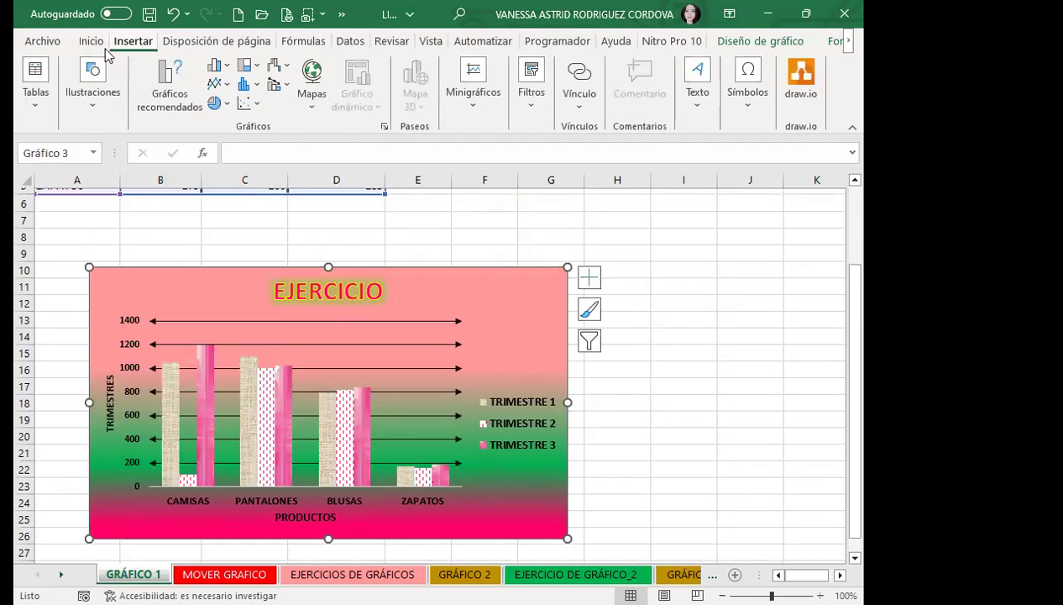
{"action": "left_click", "coordinate": [100, 104]}
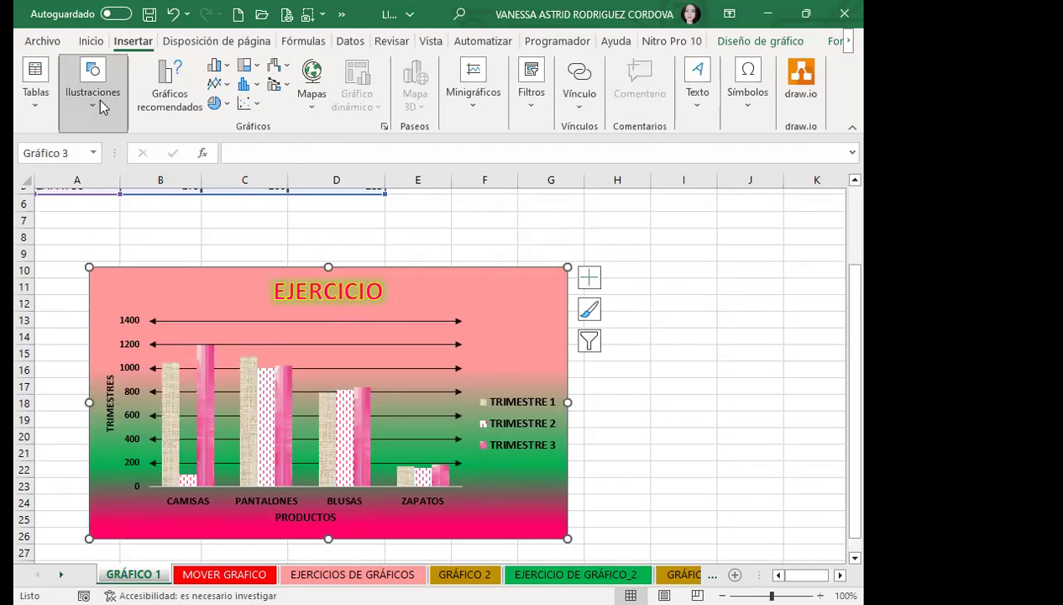
{"action": "left_click", "coordinate": [53, 285]}
{"action": "left_click", "coordinate": [68, 237]}
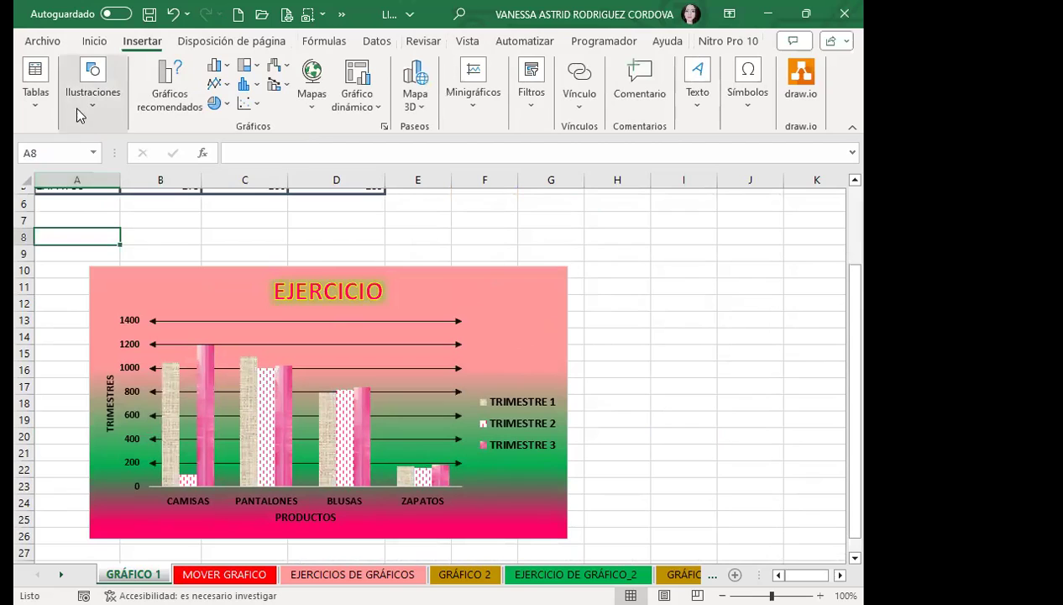
{"action": "left_click", "coordinate": [96, 108]}
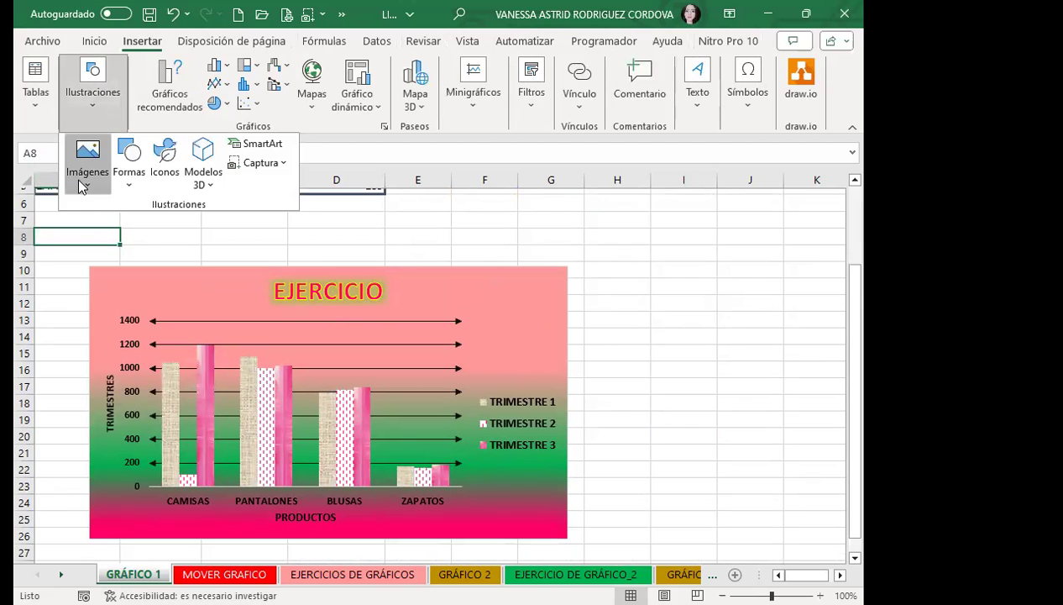
{"action": "left_click", "coordinate": [79, 180]}
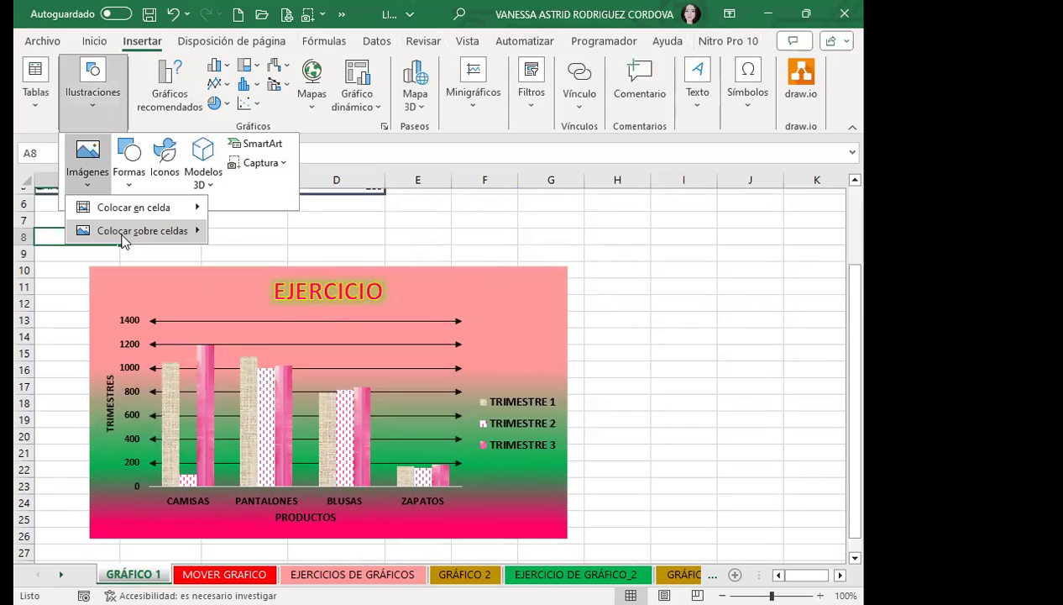
{"action": "left_click", "coordinate": [162, 225]}
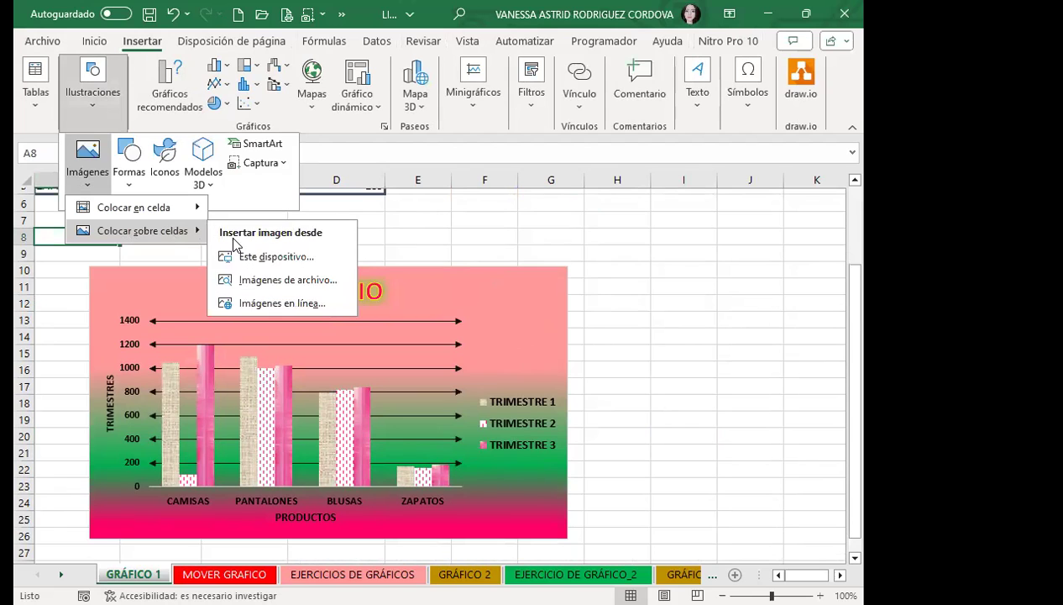
Pick the felicidades GIF from the Escritorio folder and insert it
{"action": "key", "text": "Escape"}
{"action": "key", "text": "Escape"}
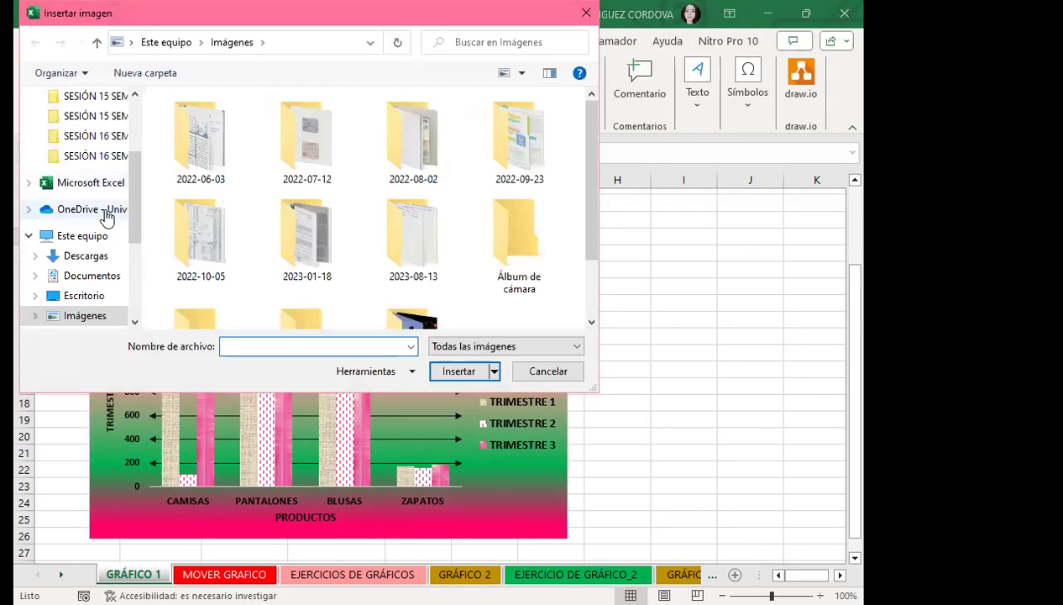
{"action": "left_click", "coordinate": [94, 238]}
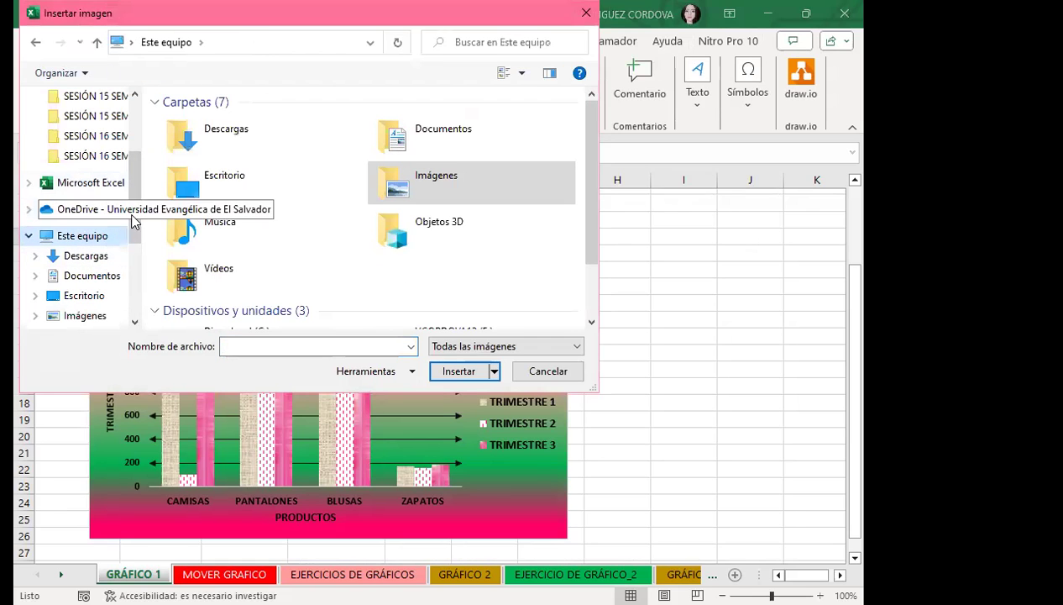
{"action": "left_click", "coordinate": [80, 298]}
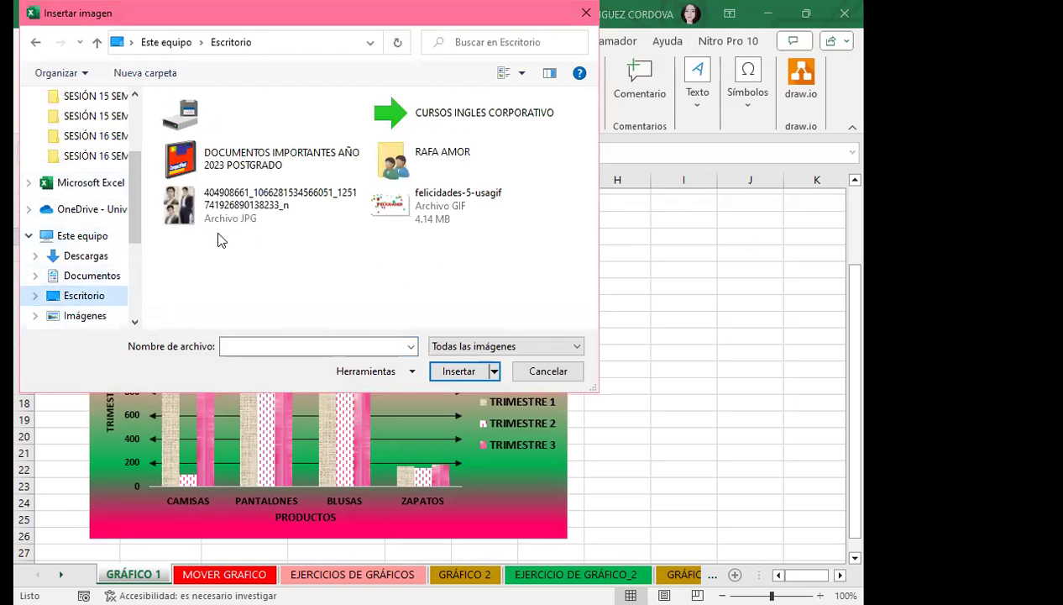
{"action": "left_click", "coordinate": [445, 214]}
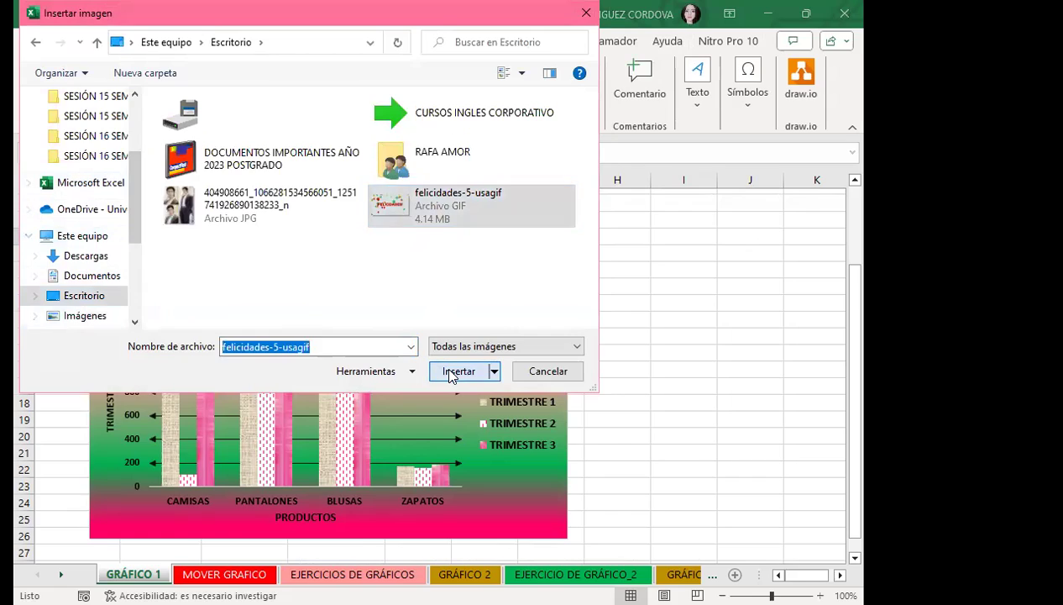
{"action": "left_click", "coordinate": [446, 372]}
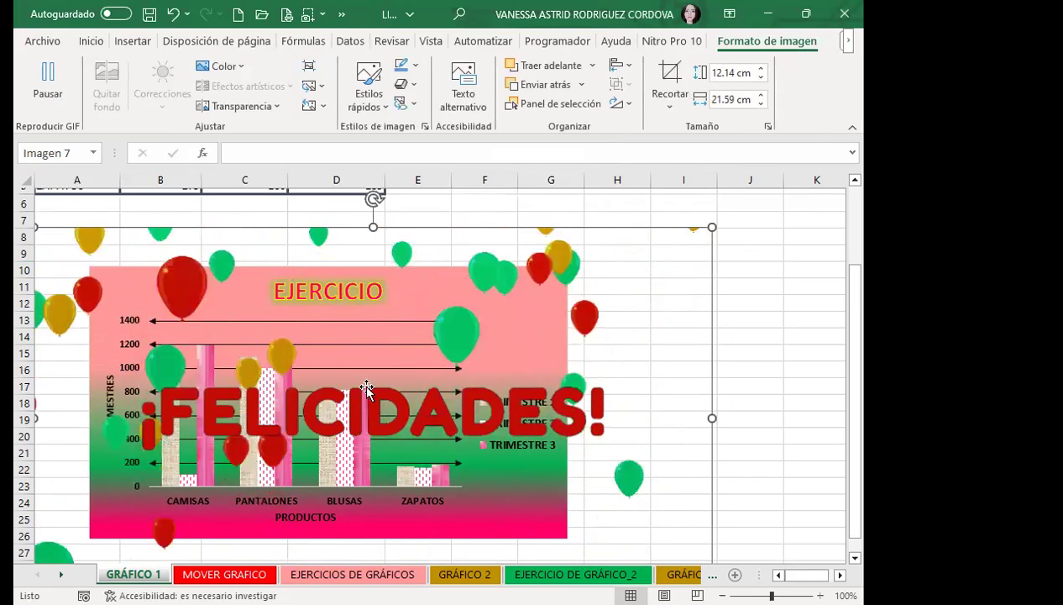
Send the balloons GIF backward (Enviar atrás) and select the EJERCICIO chart now in front
{"action": "scroll", "coordinate": [310, 424], "scroll_direction": "down", "scroll_amount": 3}
{"action": "scroll", "coordinate": [439, 344], "scroll_direction": "up", "scroll_amount": 3}
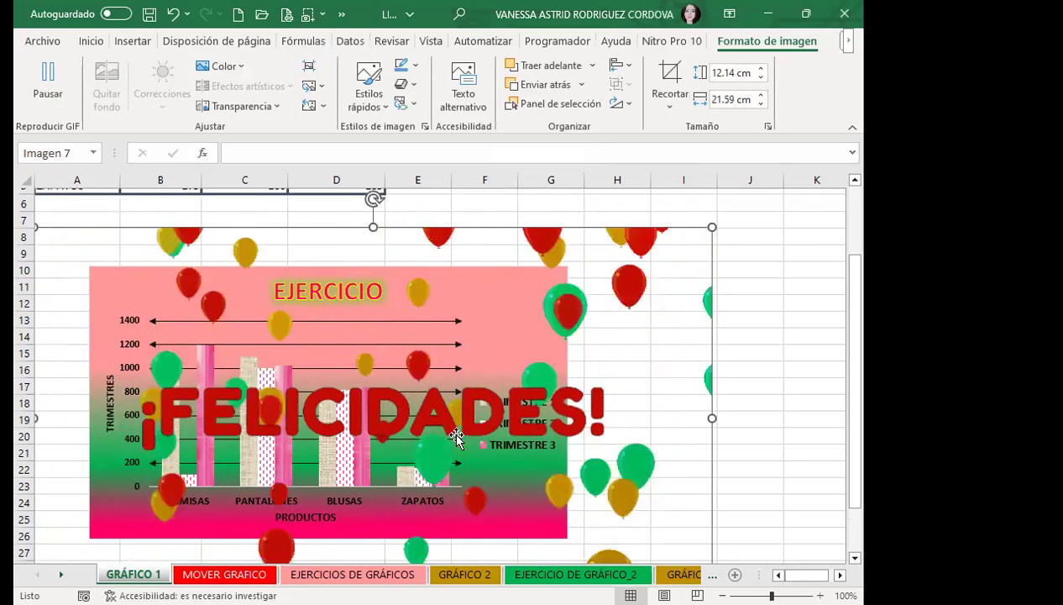
{"action": "left_click", "coordinate": [580, 85]}
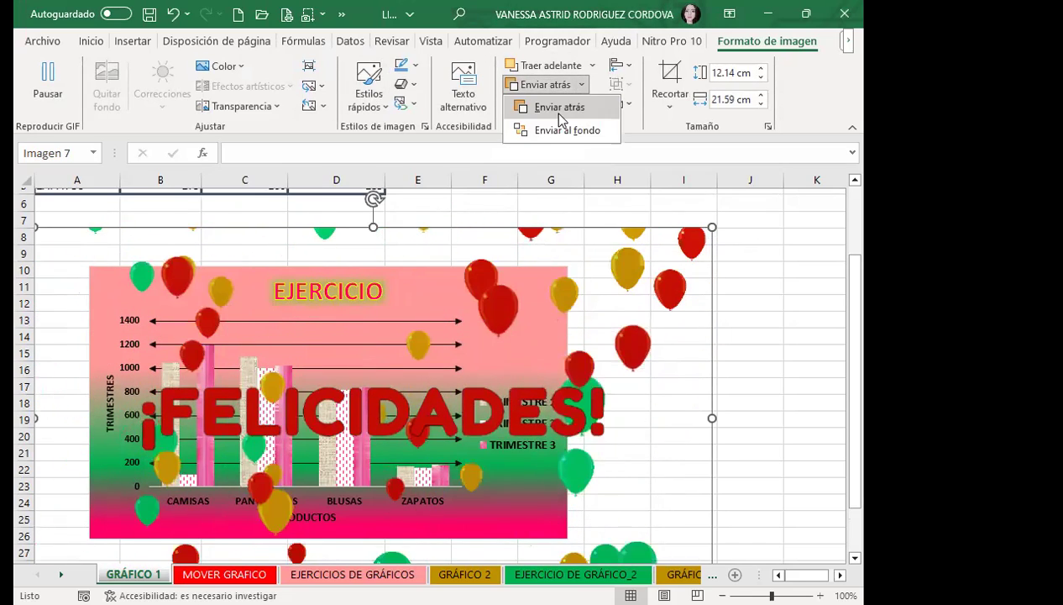
{"action": "left_click", "coordinate": [553, 107]}
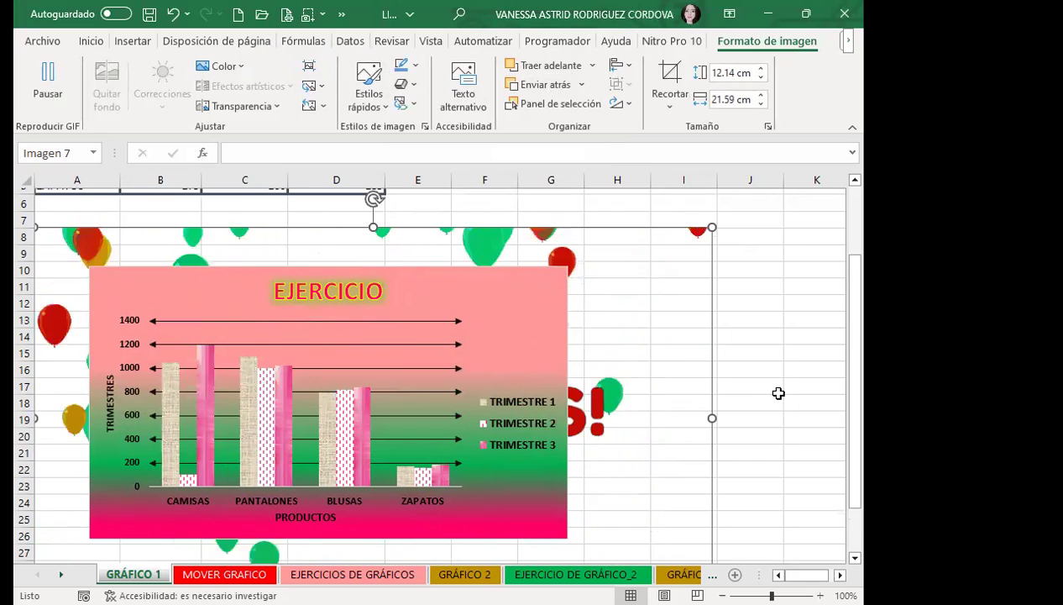
{"action": "left_click", "coordinate": [500, 402]}
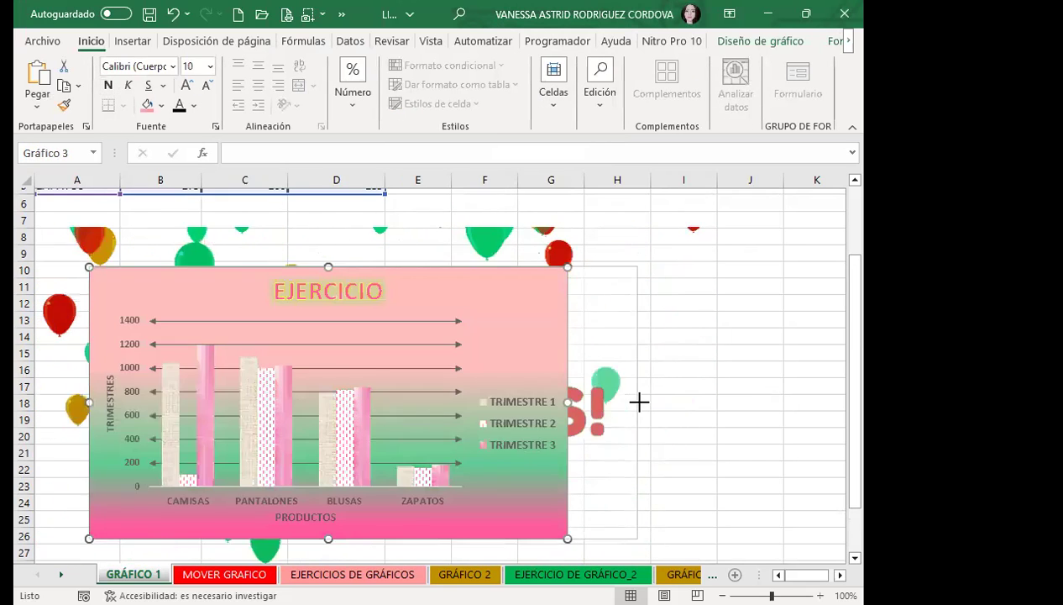
Shift the EJERCICIO chart slightly right and down over the balloons backdrop
{"action": "left_click_drag", "start_coordinate": [639, 402], "coordinate": [639, 402]}
{"action": "scroll", "coordinate": [644, 407], "scroll_direction": "down", "scroll_amount": 3}
{"action": "scroll", "coordinate": [692, 403], "scroll_direction": "down", "scroll_amount": 3}
{"action": "scroll", "coordinate": [665, 408], "scroll_direction": "up", "scroll_amount": 1}
{"action": "scroll", "coordinate": [667, 413], "scroll_direction": "up", "scroll_amount": 2}
{"action": "scroll", "coordinate": [638, 378], "scroll_direction": "up", "scroll_amount": 4}
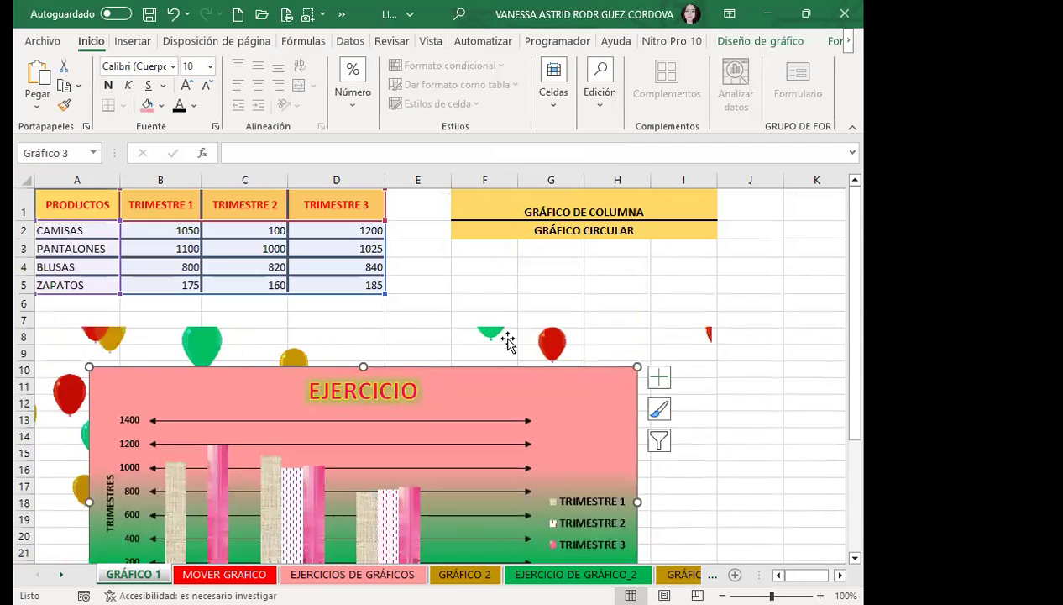
{"action": "scroll", "coordinate": [428, 450], "scroll_direction": "down", "scroll_amount": 2}
{"action": "scroll", "coordinate": [655, 432], "scroll_direction": "down", "scroll_amount": 2}
{"action": "scroll", "coordinate": [692, 385], "scroll_direction": "down", "scroll_amount": 4}
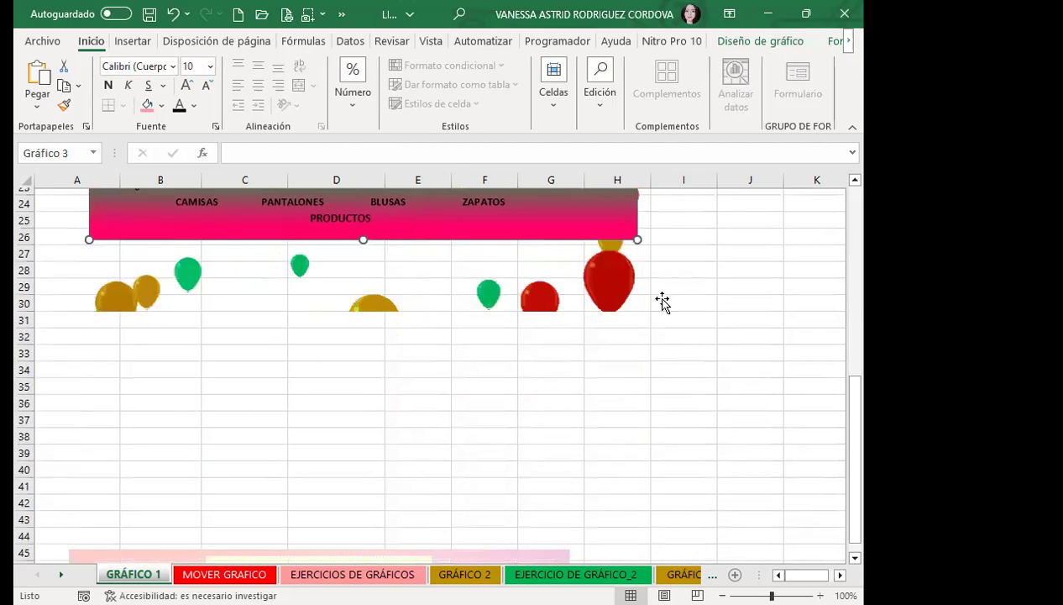
{"action": "left_click", "coordinate": [687, 310]}
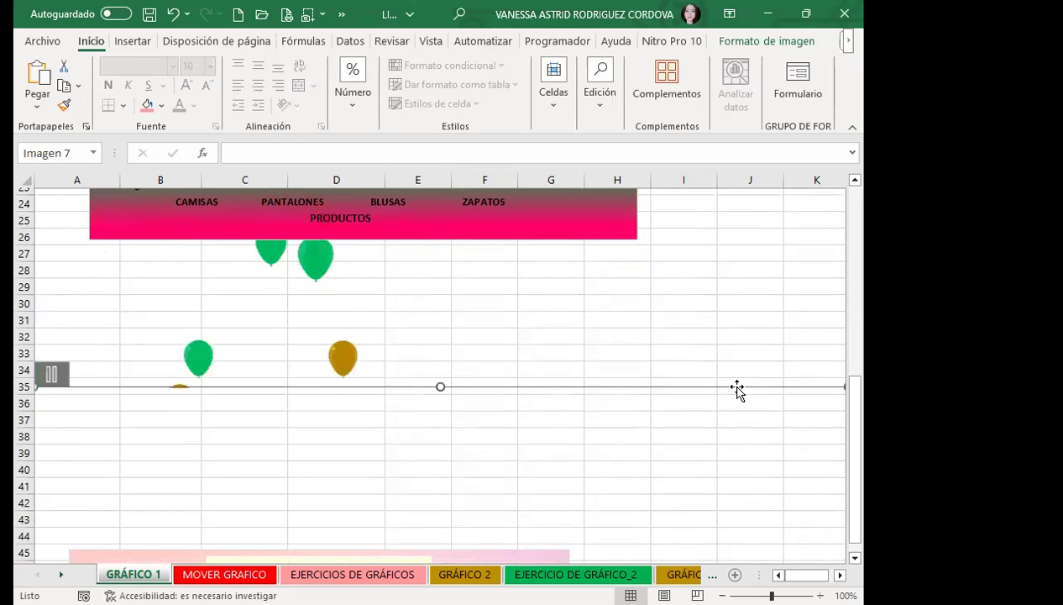
{"action": "scroll", "coordinate": [546, 403], "scroll_direction": "up", "scroll_amount": 2}
{"action": "scroll", "coordinate": [527, 396], "scroll_direction": "up", "scroll_amount": 4}
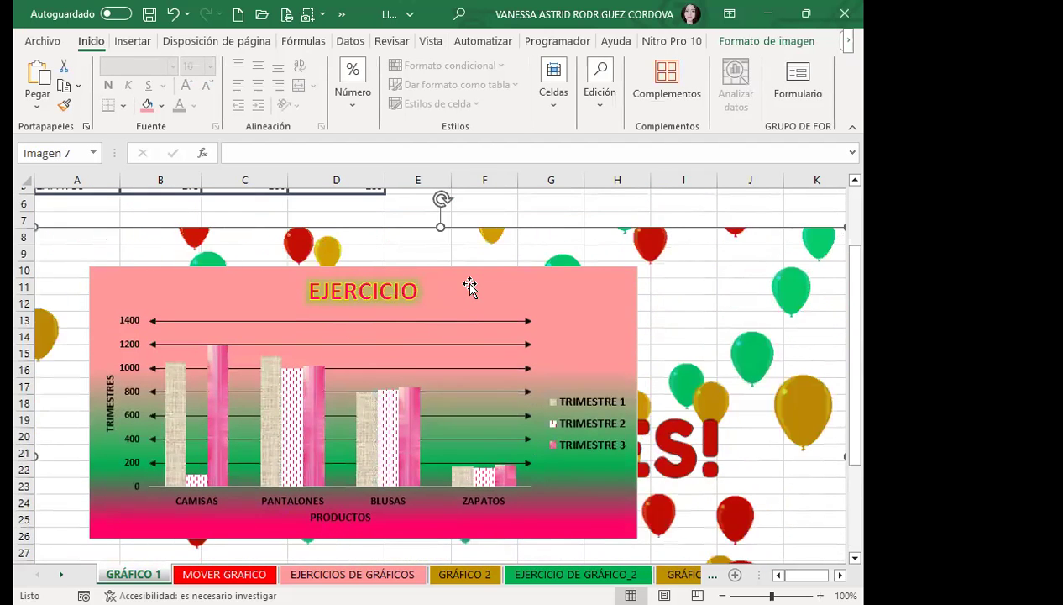
{"action": "mouse_move", "coordinate": [469, 288]}
{"action": "left_mouse_down"}
{"action": "mouse_move", "coordinate": [507, 326]}
{"action": "mouse_move", "coordinate": [570, 305]}
{"action": "left_mouse_up"}
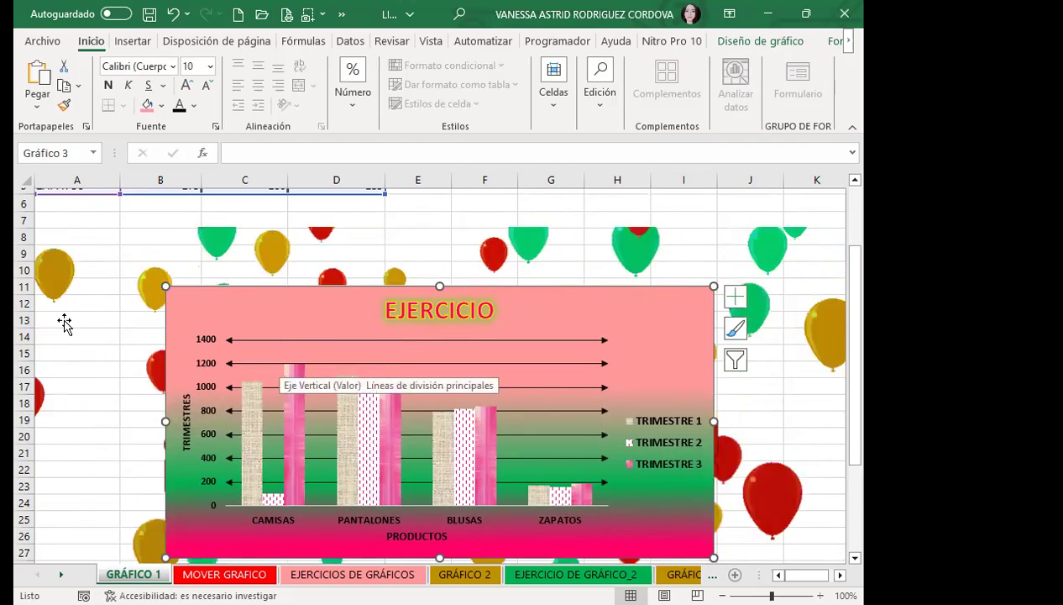
{"action": "scroll", "coordinate": [64, 320], "scroll_direction": "up", "scroll_amount": 2}
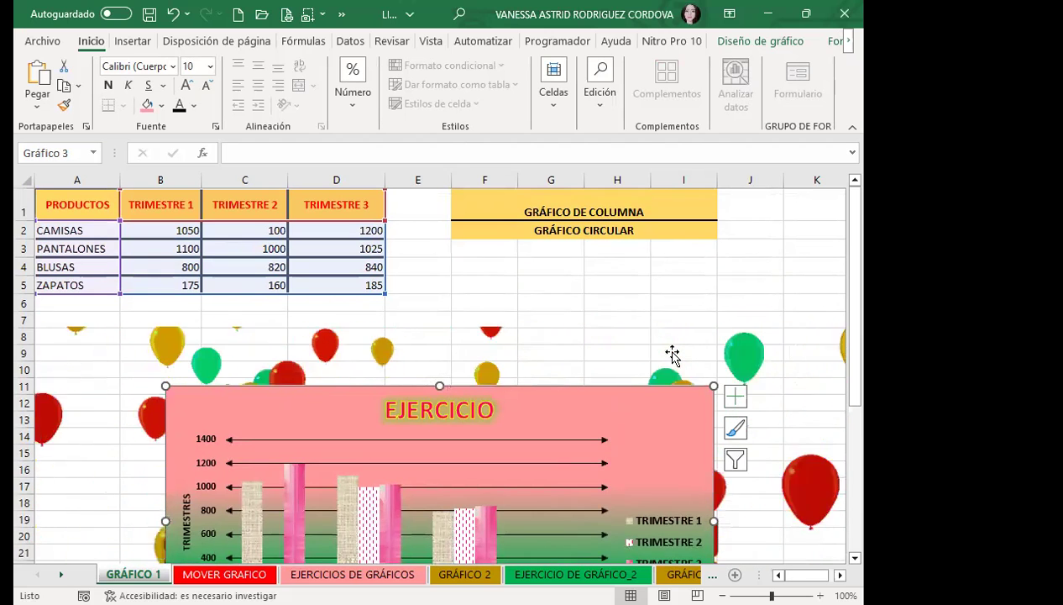
{"action": "scroll", "coordinate": [487, 390], "scroll_direction": "down", "scroll_amount": 1}
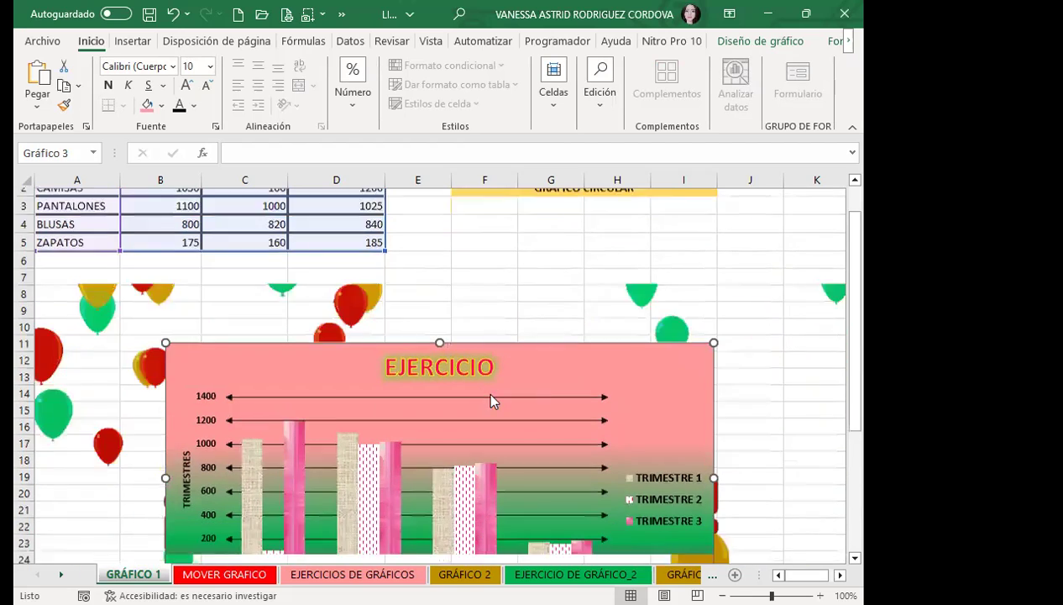
{"action": "scroll", "coordinate": [647, 318], "scroll_direction": "down", "scroll_amount": 2}
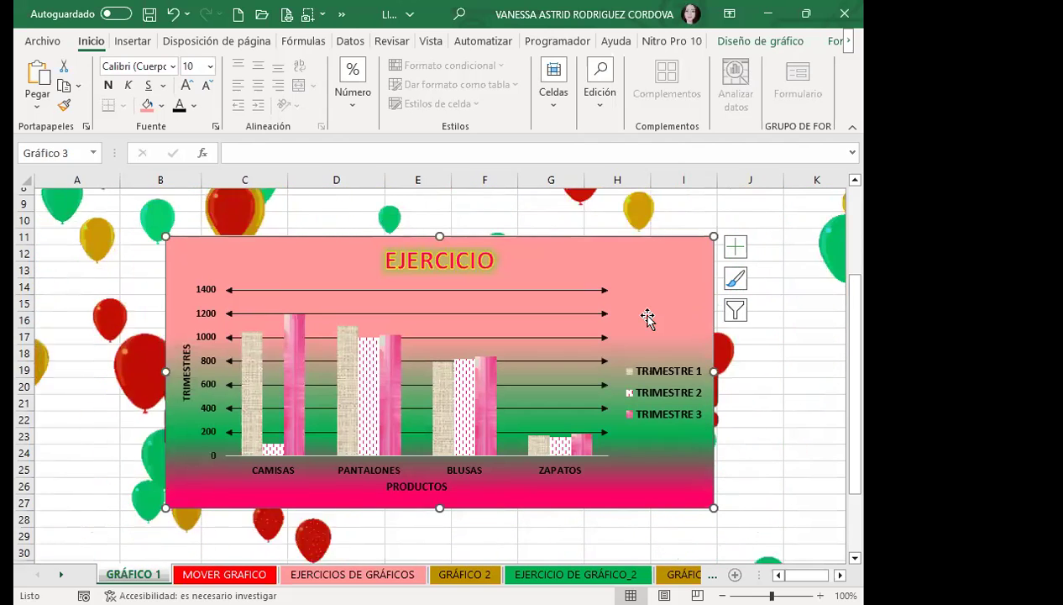
{"action": "scroll", "coordinate": [428, 328], "scroll_direction": "up", "scroll_amount": 3}
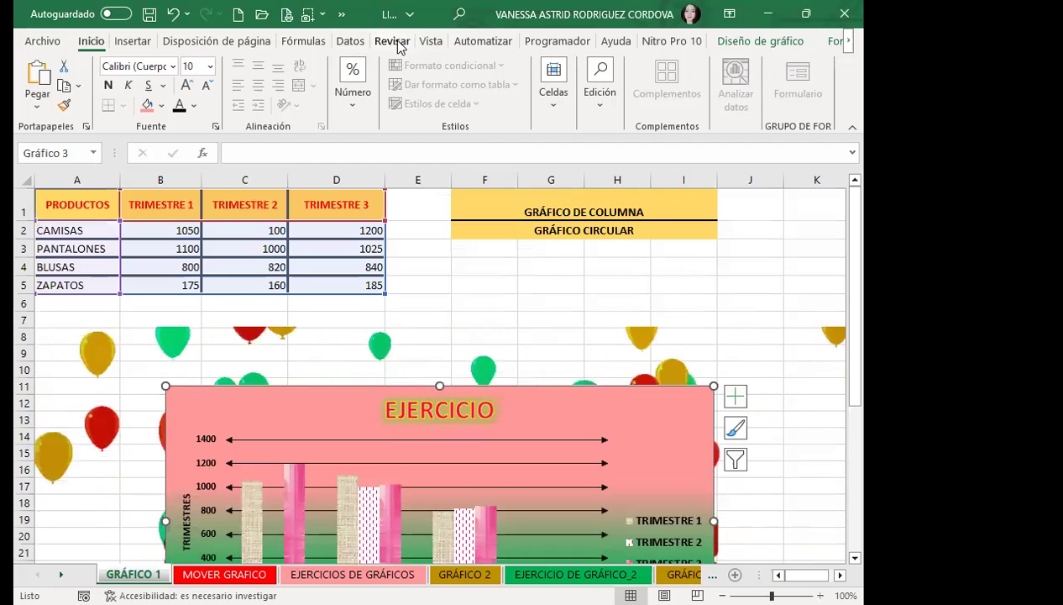
Uncheck Líneas de cuadrícula on GRÁFICO 1 so the chart sits on plain white
{"action": "left_click", "coordinate": [431, 40]}
{"action": "left_click", "coordinate": [334, 101]}
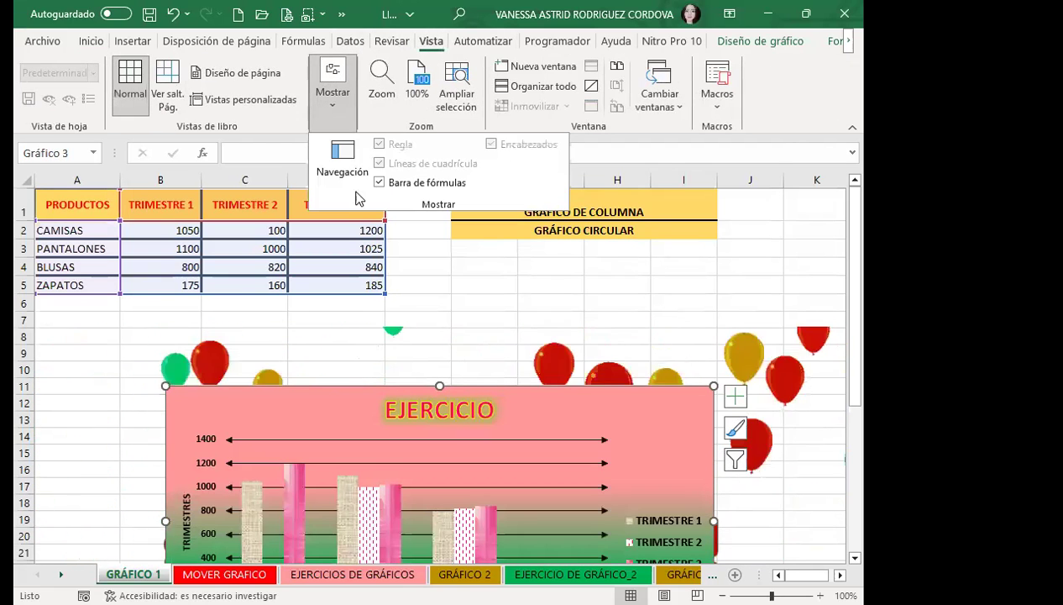
{"action": "left_click", "coordinate": [450, 271]}
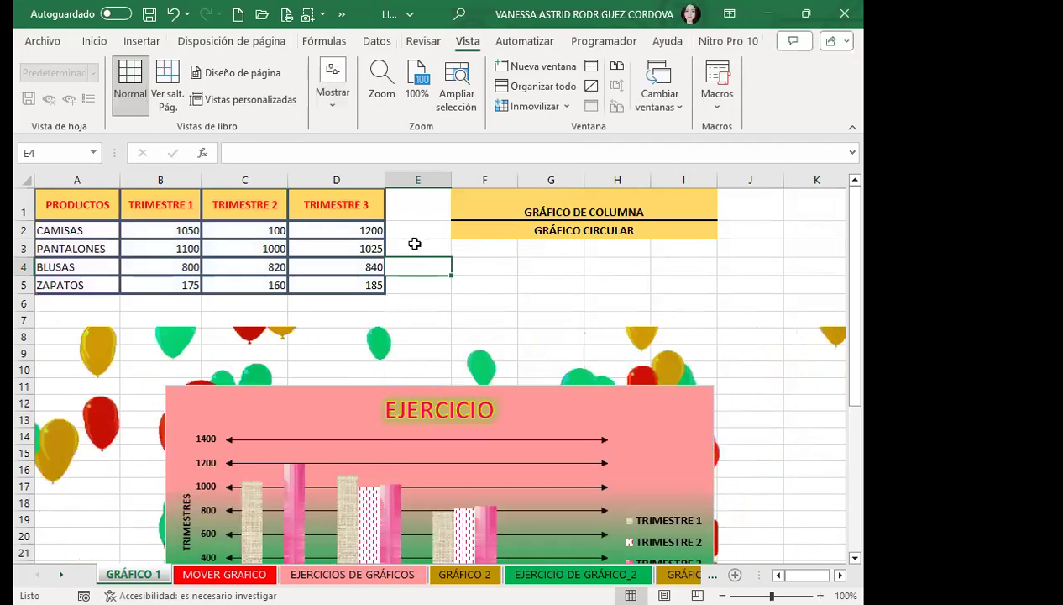
{"action": "left_click", "coordinate": [323, 111]}
{"action": "left_click", "coordinate": [379, 163]}
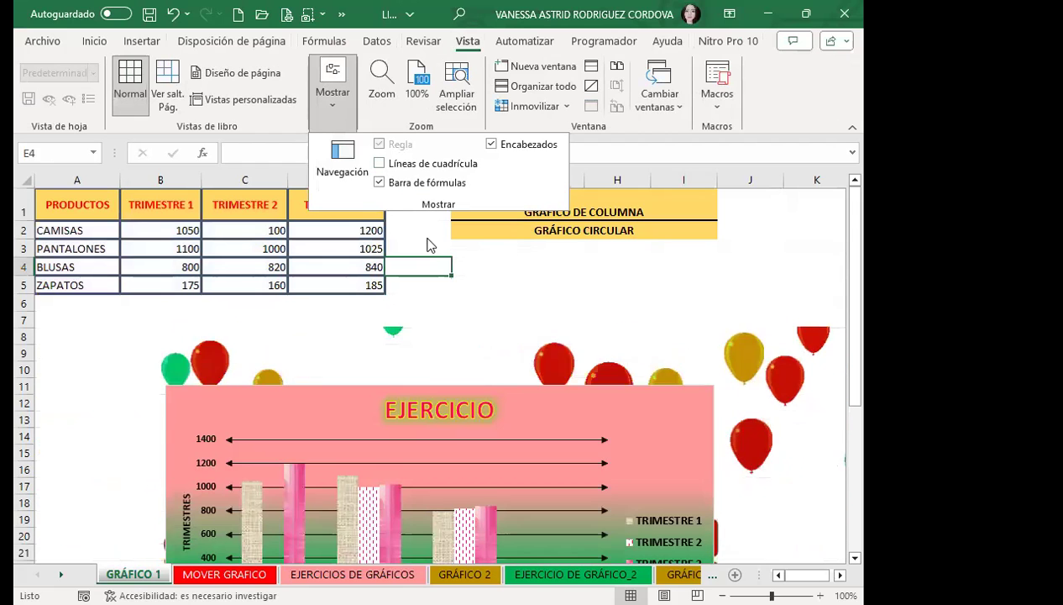
{"action": "key", "text": "Escape"}
{"action": "scroll", "coordinate": [90, 422], "scroll_direction": "down", "scroll_amount": 3}
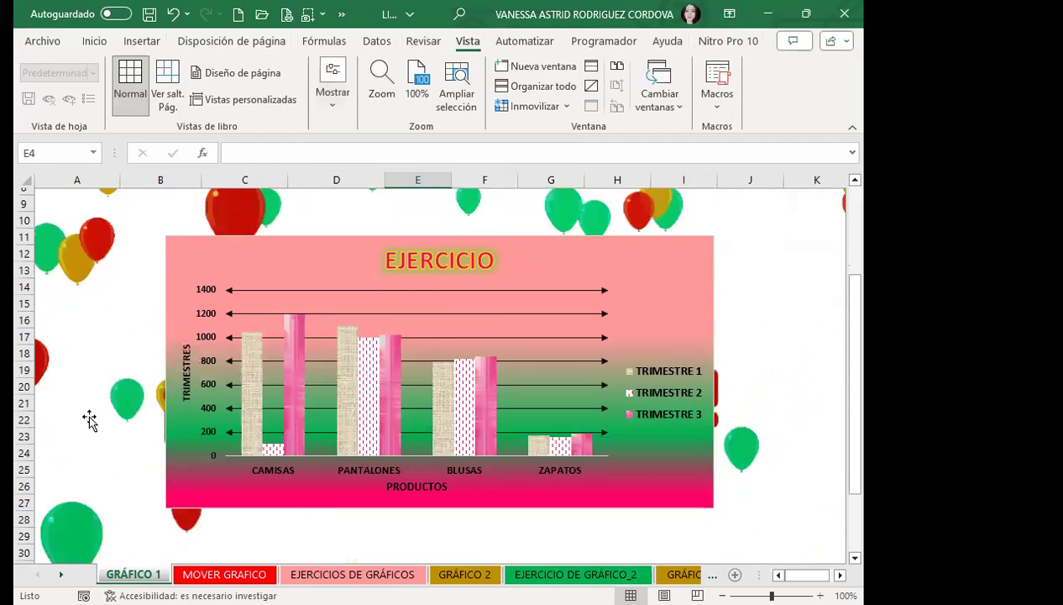
{"action": "scroll", "coordinate": [90, 432], "scroll_direction": "down", "scroll_amount": 4}
{"action": "scroll", "coordinate": [820, 414], "scroll_direction": "up", "scroll_amount": 2}
{"action": "scroll", "coordinate": [821, 414], "scroll_direction": "up", "scroll_amount": 4}
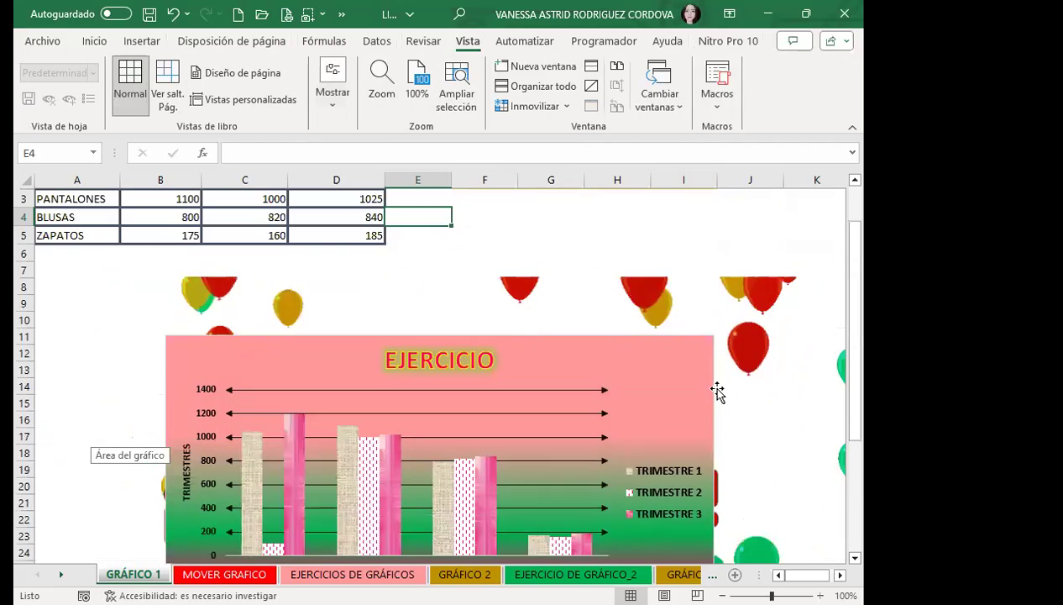
{"action": "scroll", "coordinate": [719, 391], "scroll_direction": "up", "scroll_amount": 1}
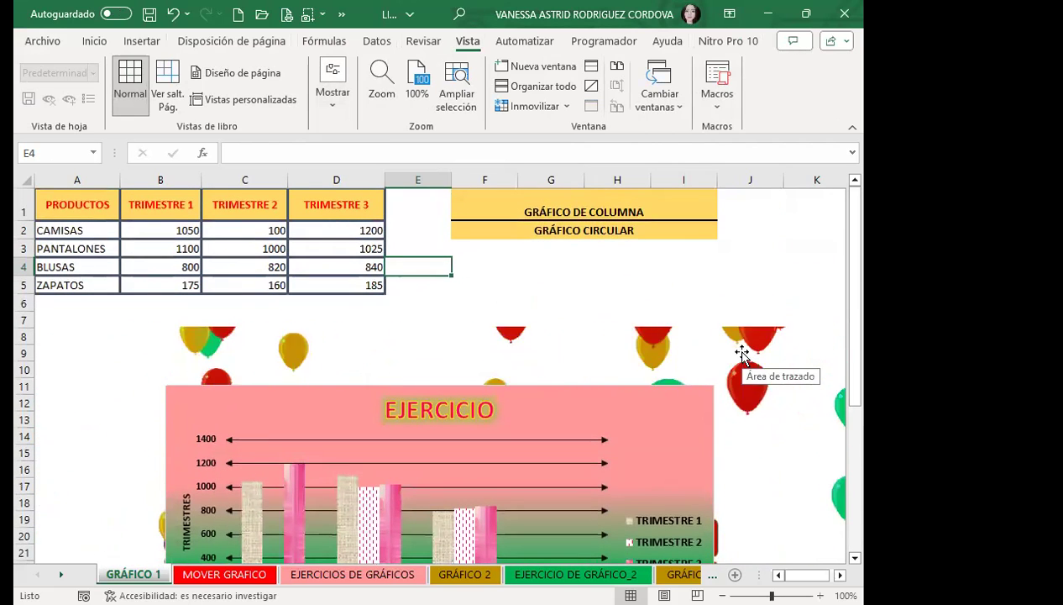
{"action": "left_click", "coordinate": [533, 302]}
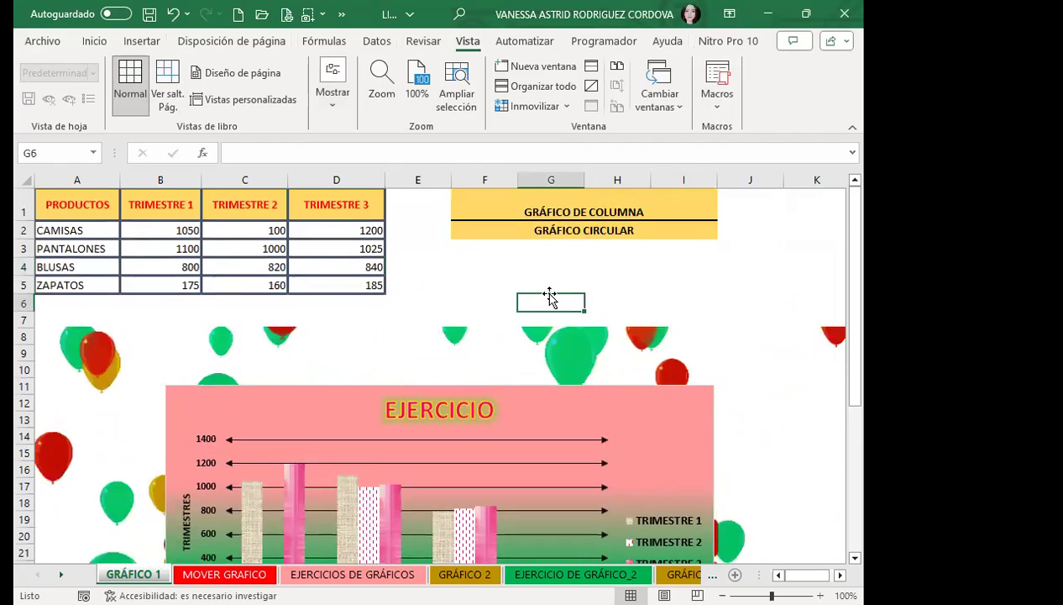
Review the finished EJERCICIO chart, then switch to the MOVER GRAFICO sheet
{"action": "scroll", "coordinate": [632, 430], "scroll_direction": "down", "scroll_amount": 4}
{"action": "scroll", "coordinate": [439, 460], "scroll_direction": "down", "scroll_amount": 3}
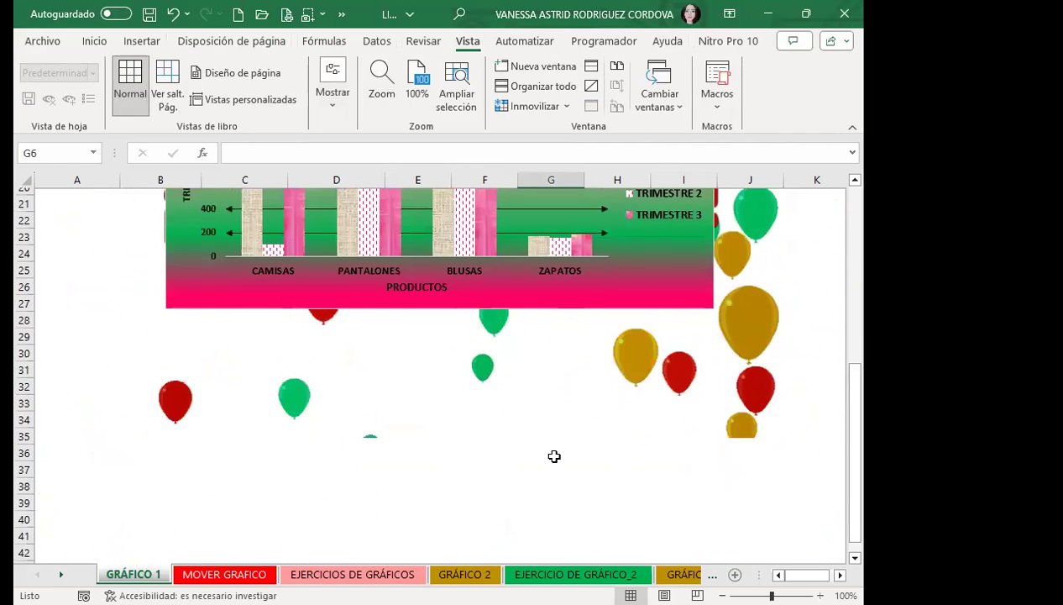
{"action": "scroll", "coordinate": [767, 437], "scroll_direction": "up", "scroll_amount": 3}
{"action": "scroll", "coordinate": [767, 436], "scroll_direction": "up", "scroll_amount": 4}
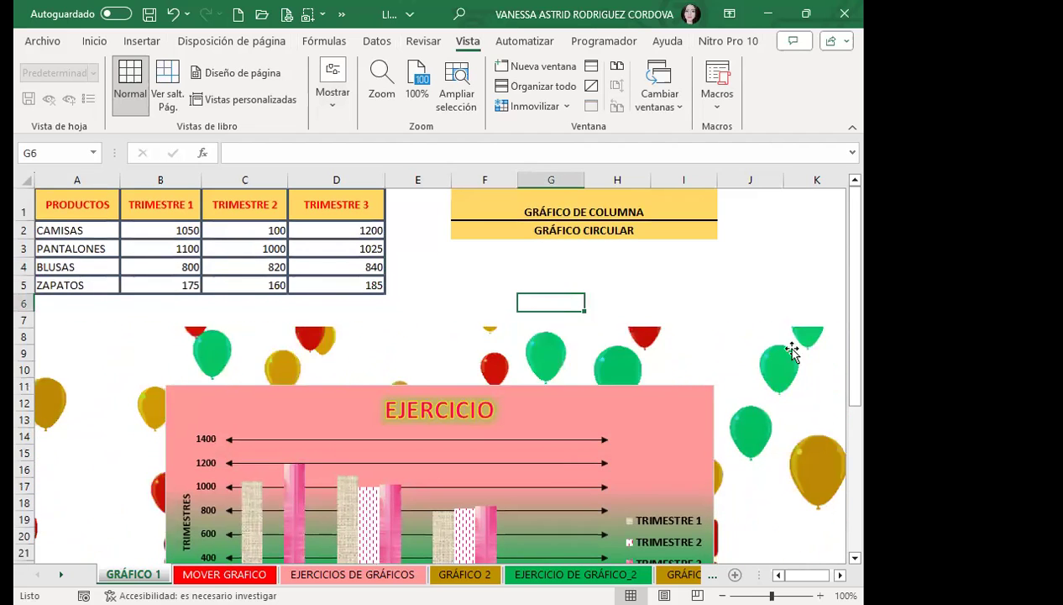
{"action": "left_click", "coordinate": [237, 573]}
Step through EJERCICIOS DE GRÁFICOS and GRÁFICO 2 to GRÁFICO LÍNEA (2) and select its chart
{"action": "left_click", "coordinate": [302, 574]}
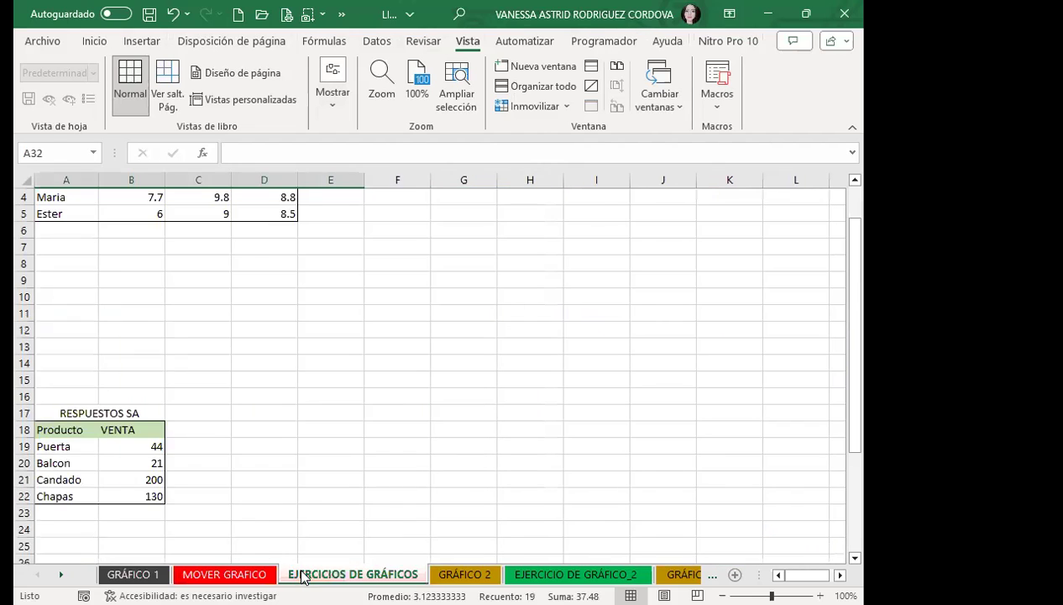
{"action": "left_click", "coordinate": [460, 574]}
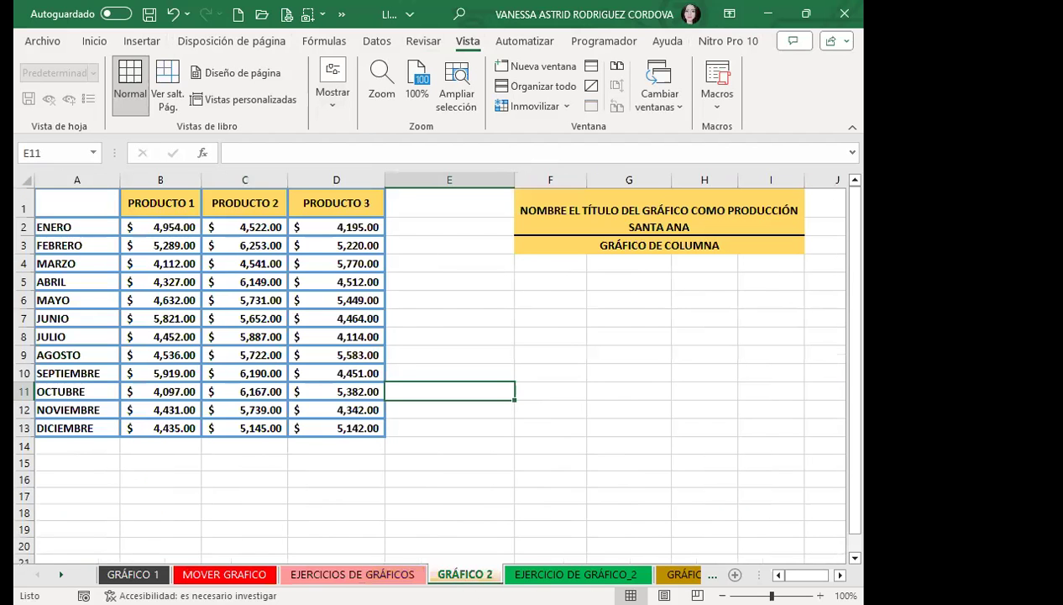
{"action": "key", "text": "ctrl+Page_Down"}
{"action": "key", "text": "ctrl+Page_Down"}
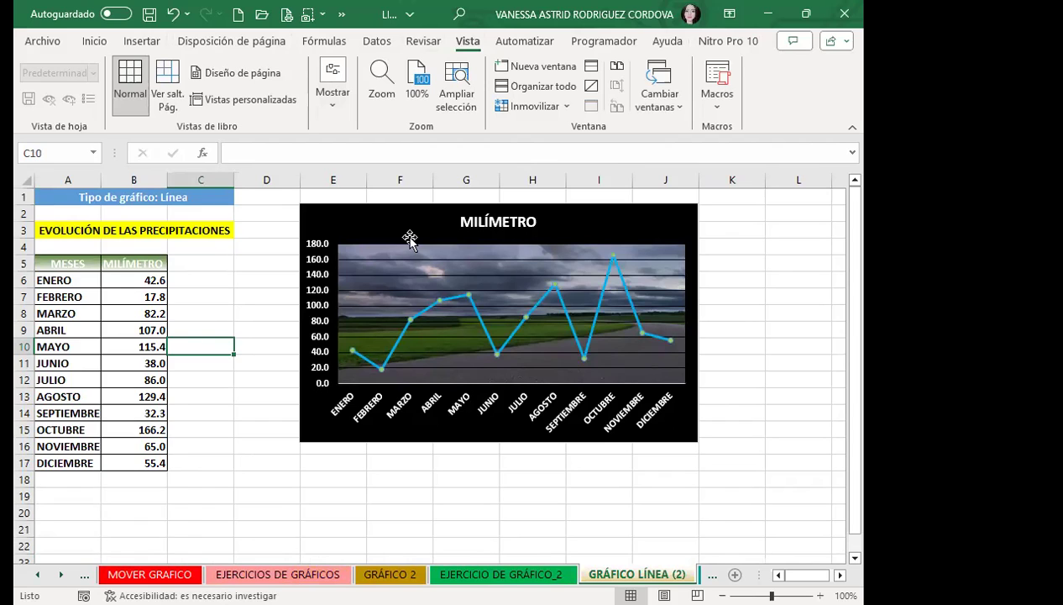
{"action": "left_click", "coordinate": [380, 225]}
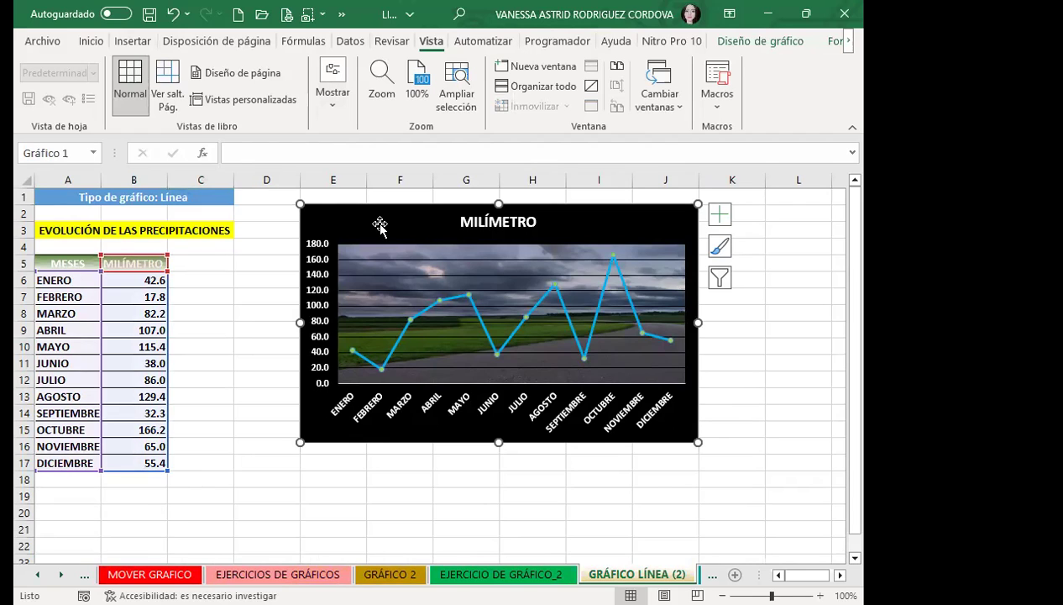
Inspect the MILÍMETRO line series, then switch to the GRÁFICO DE BARRA (2) sheet
{"action": "left_click", "coordinate": [495, 356]}
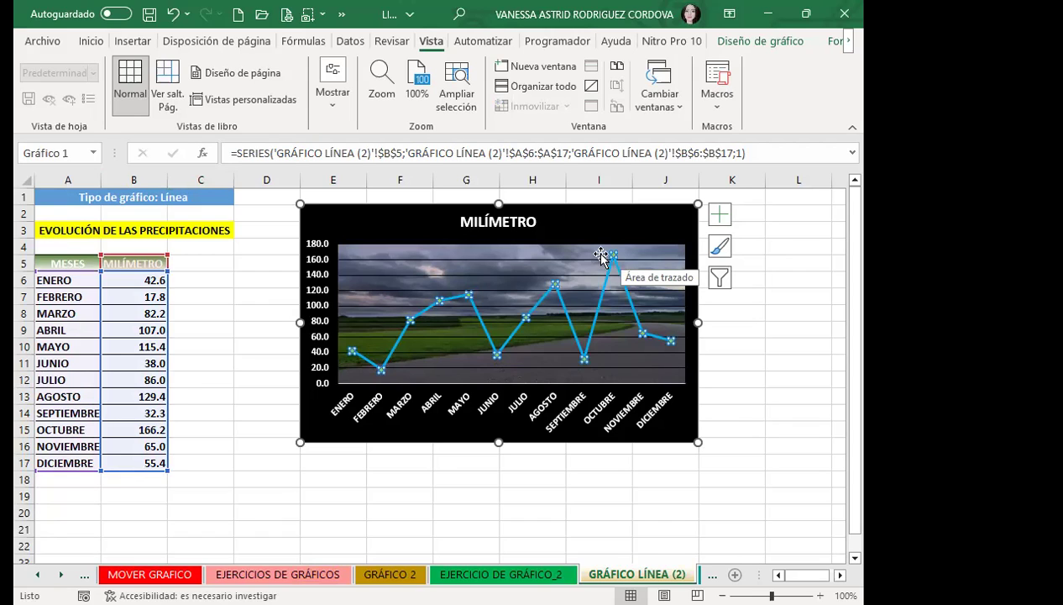
{"action": "left_click", "coordinate": [264, 286]}
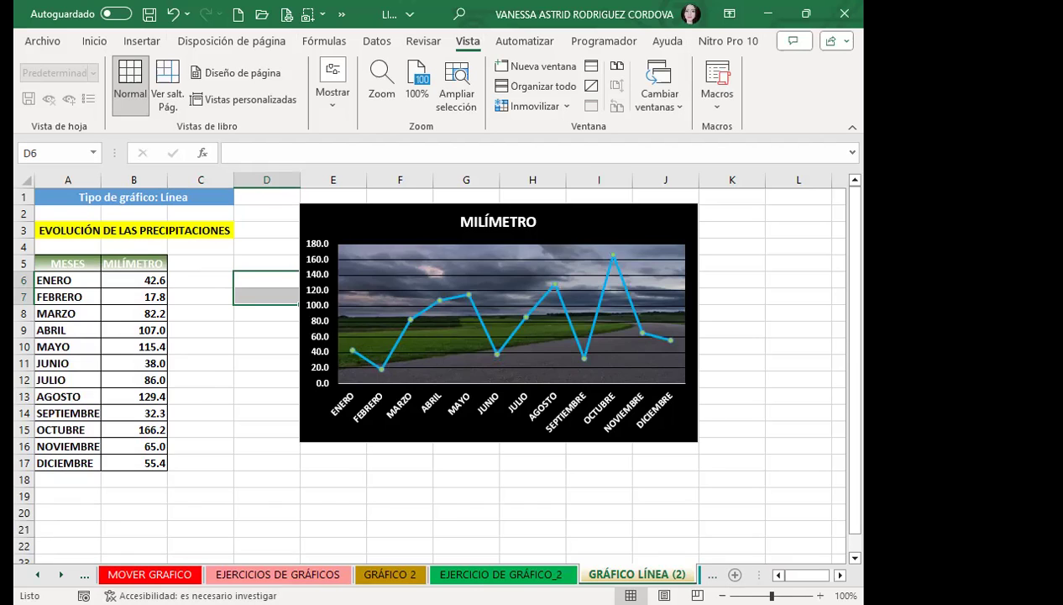
{"action": "left_click", "coordinate": [712, 575]}
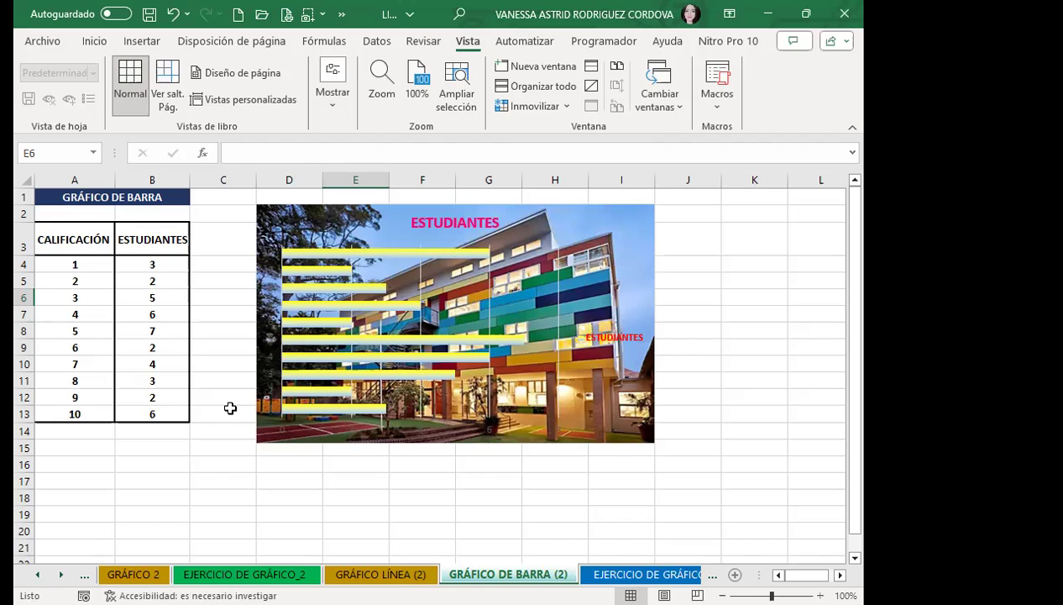
Give the ESTUDIANTES chart's vertical axis labels a pink fill and nudge the chart slightly
{"action": "left_click", "coordinate": [267, 310]}
{"action": "left_click", "coordinate": [93, 42]}
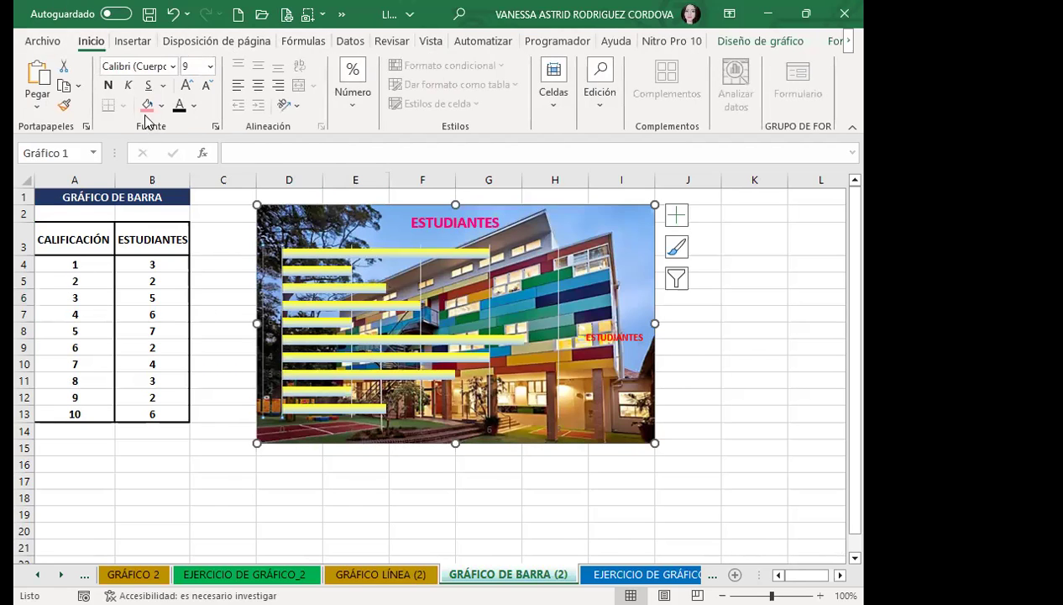
{"action": "left_click", "coordinate": [147, 105]}
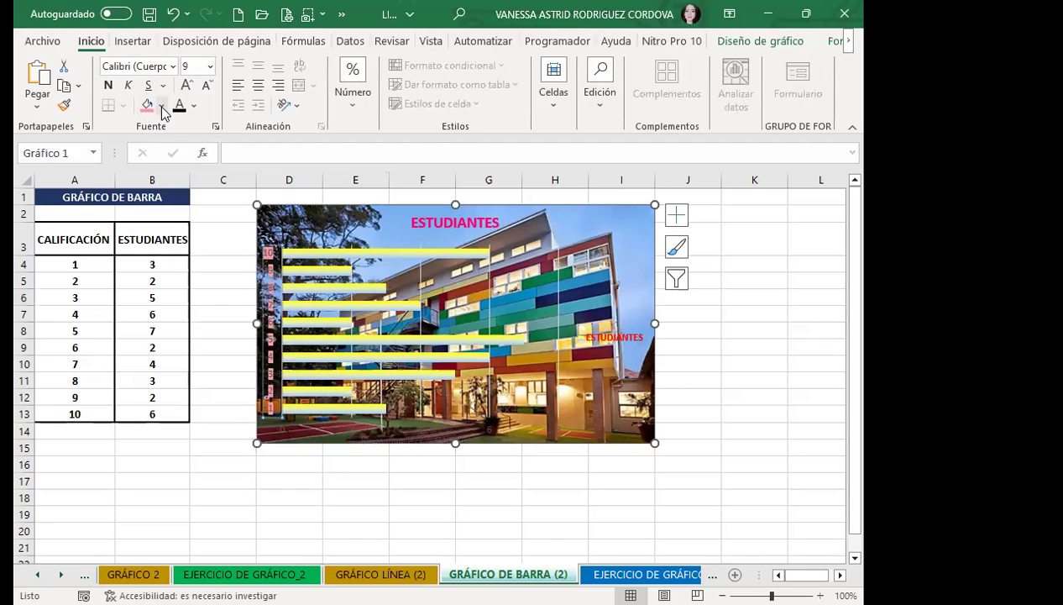
{"action": "left_click", "coordinate": [162, 106]}
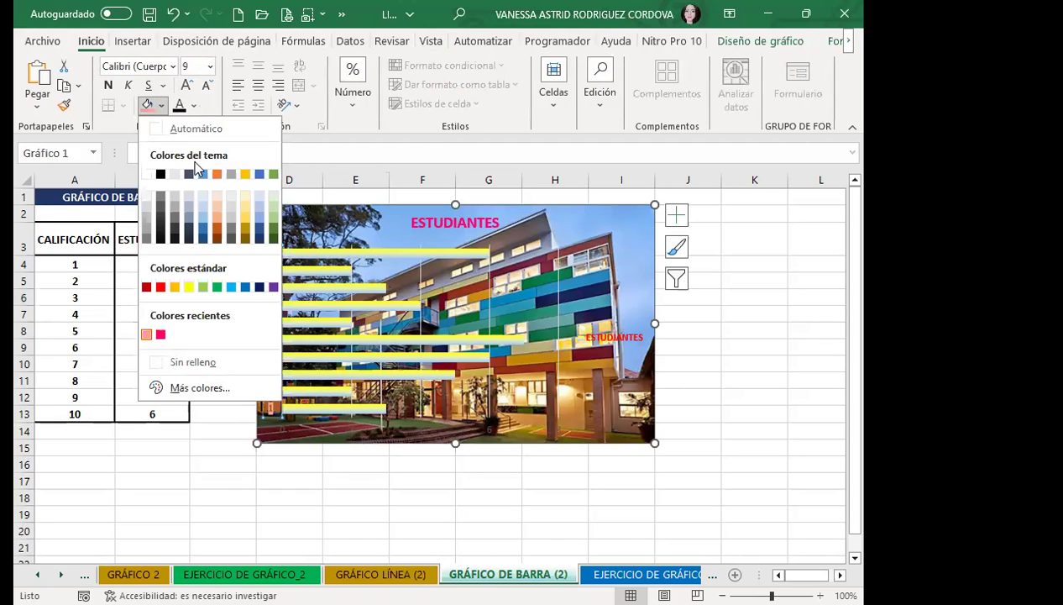
{"action": "left_click", "coordinate": [147, 105]}
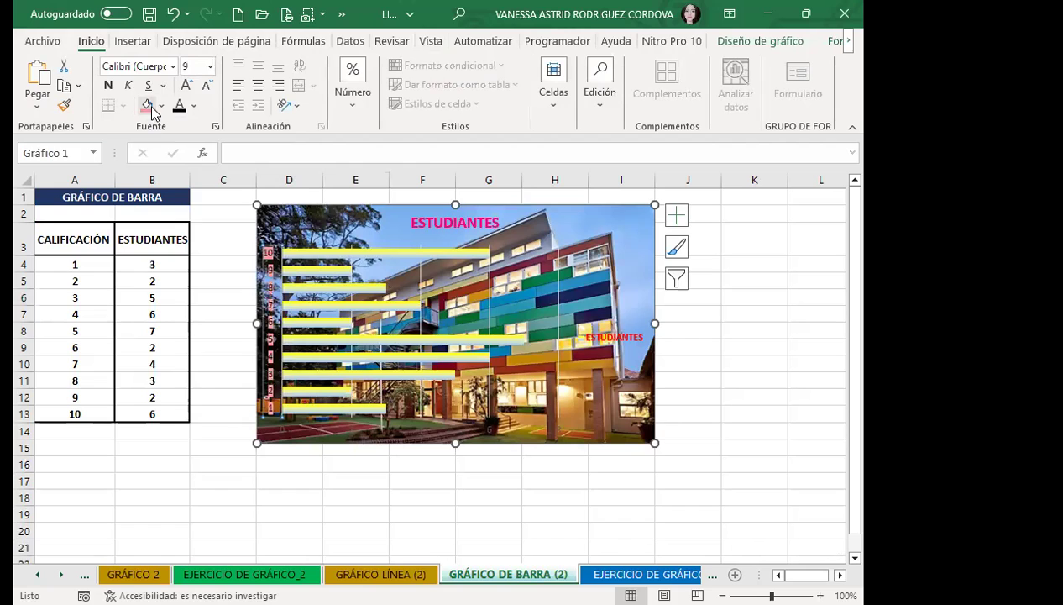
{"action": "left_click", "coordinate": [162, 106]}
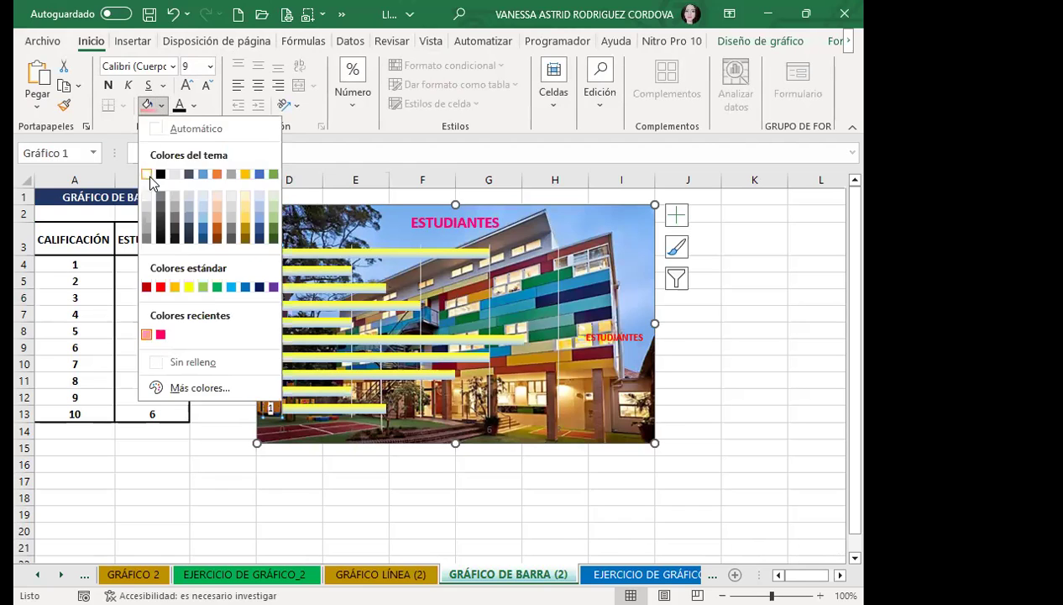
{"action": "left_click", "coordinate": [345, 433]}
{"action": "left_click_drag", "start_coordinate": [319, 434], "coordinate": [325, 438]}
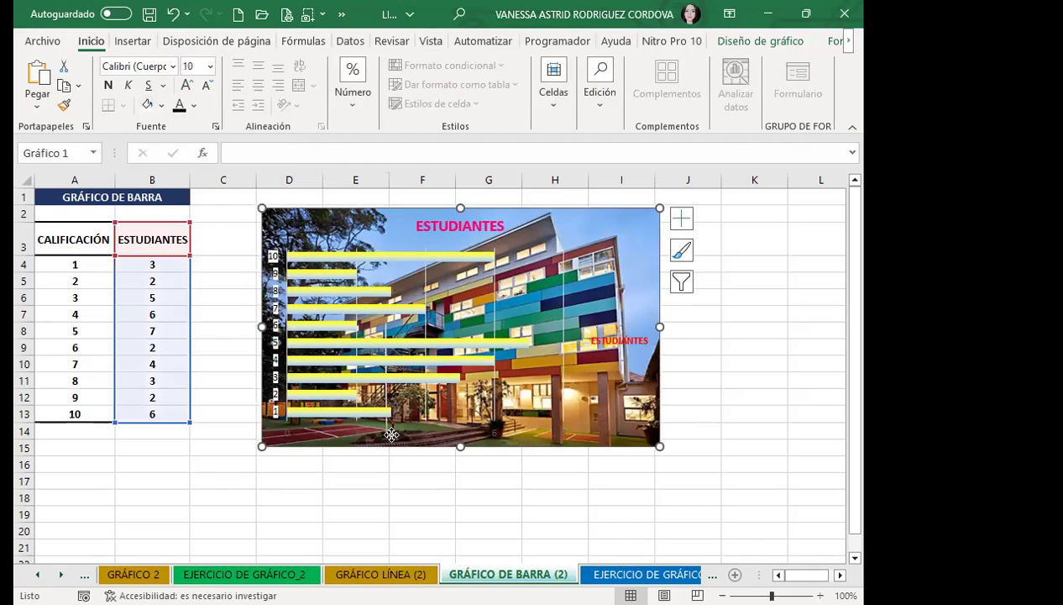
Give the horizontal axis labels a white fill, bold text and font size 10
{"action": "left_click", "coordinate": [494, 434]}
{"action": "left_click", "coordinate": [148, 105]}
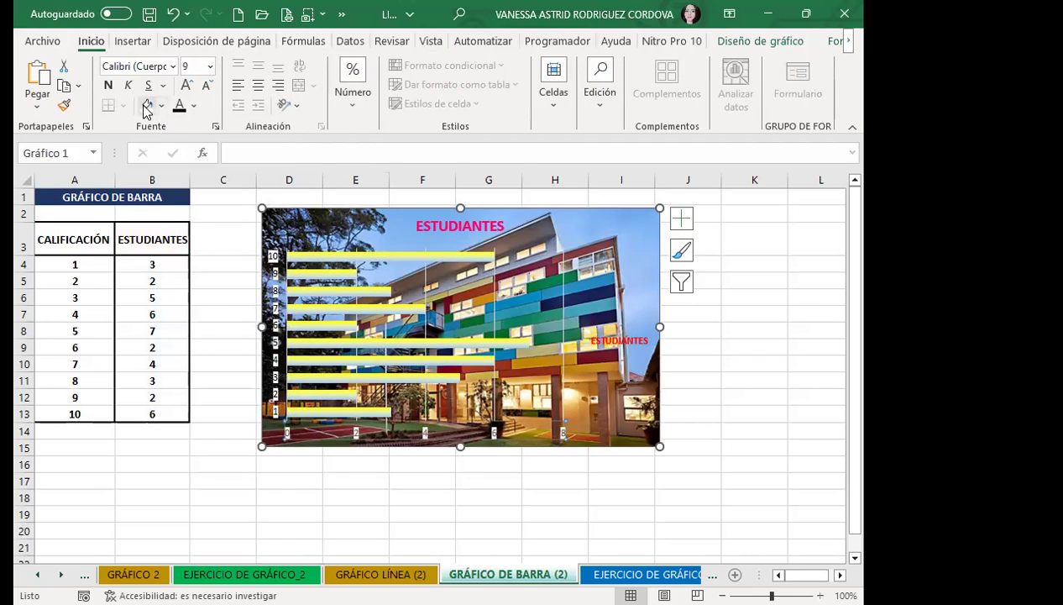
{"action": "left_click", "coordinate": [108, 85]}
{"action": "left_click", "coordinate": [187, 84]}
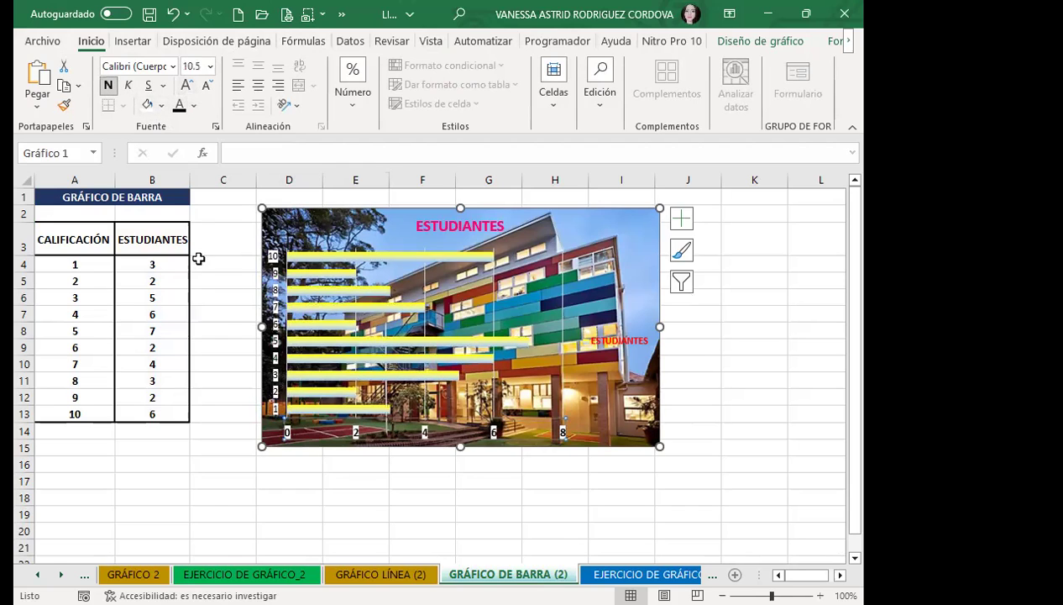
Enlarge the vertical axis labels to font size 10.5
{"action": "left_click", "coordinate": [271, 343]}
{"action": "left_click", "coordinate": [271, 342]}
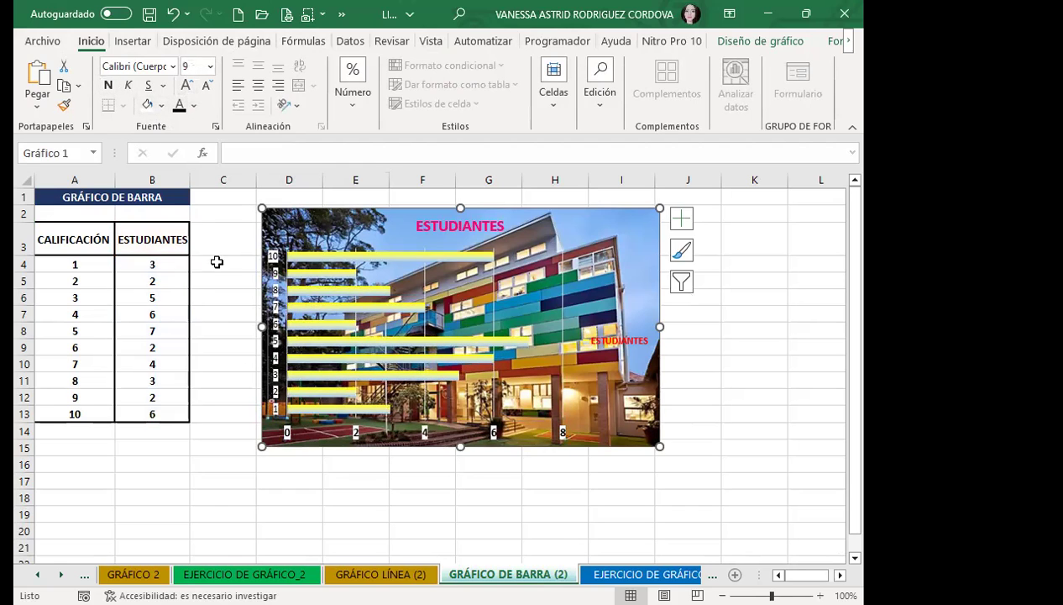
{"action": "left_click", "coordinate": [187, 86]}
{"action": "left_click", "coordinate": [186, 86]}
{"action": "left_click", "coordinate": [613, 278]}
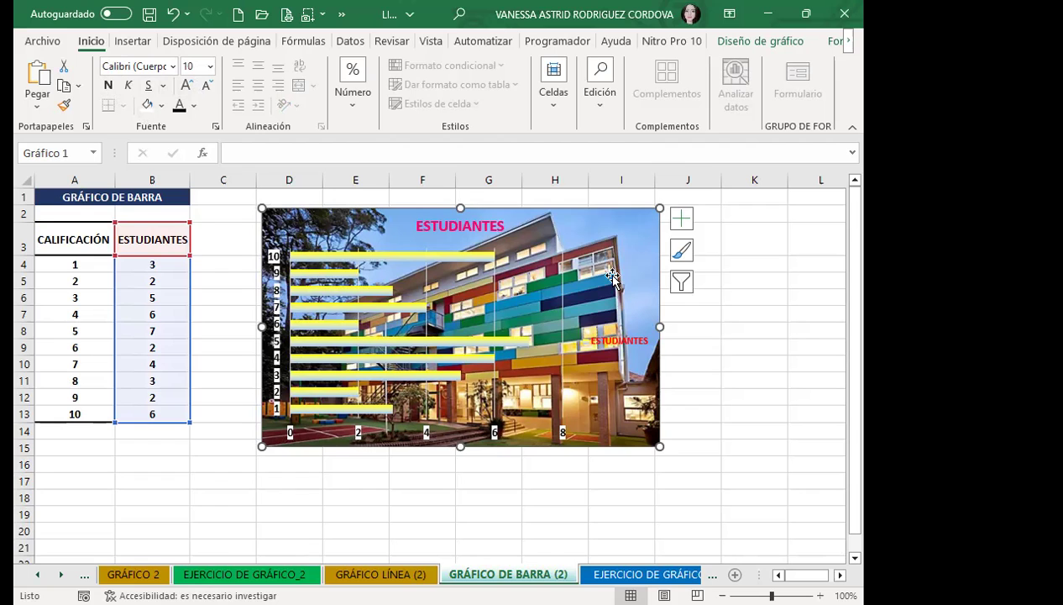
Go to the GRÁFICO COMBINADO 1 sheet, select B4 and show the Insertar commands
{"action": "left_click", "coordinate": [645, 574]}
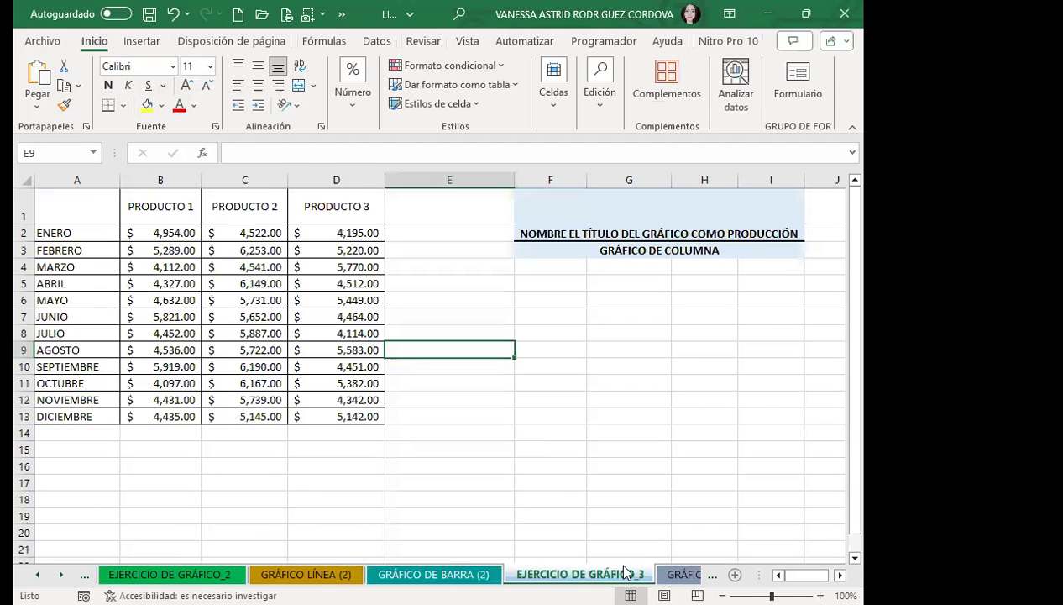
{"action": "key", "text": "ctrl+Page_Down"}
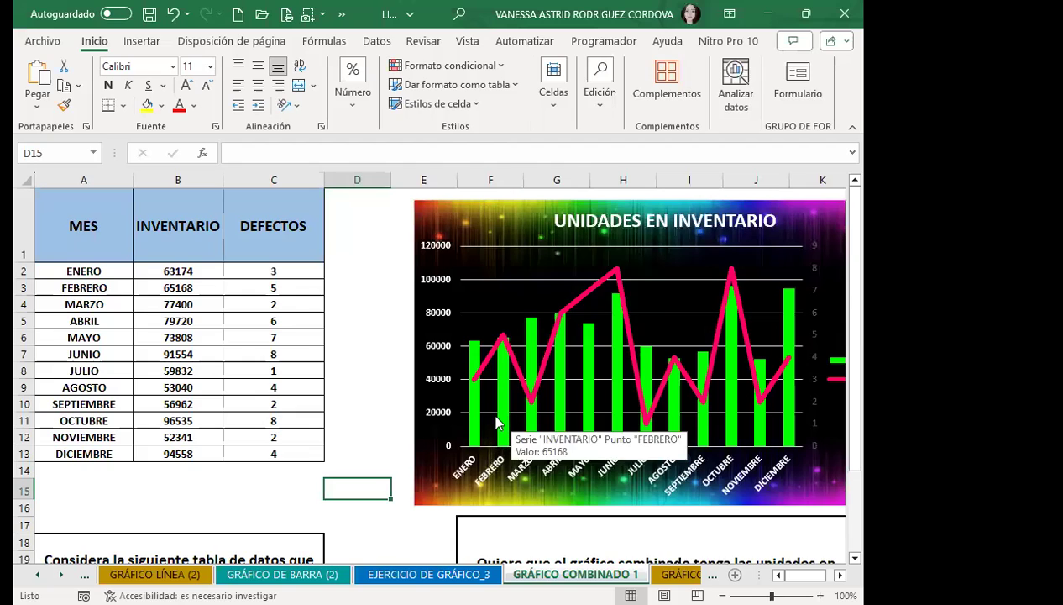
{"action": "left_click", "coordinate": [370, 386]}
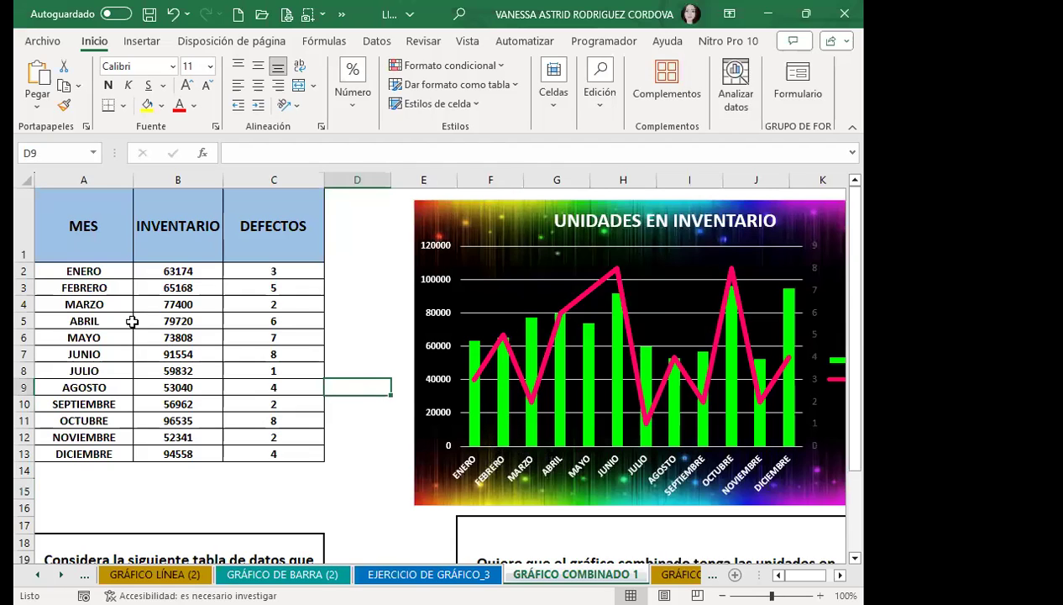
{"action": "left_click", "coordinate": [178, 309]}
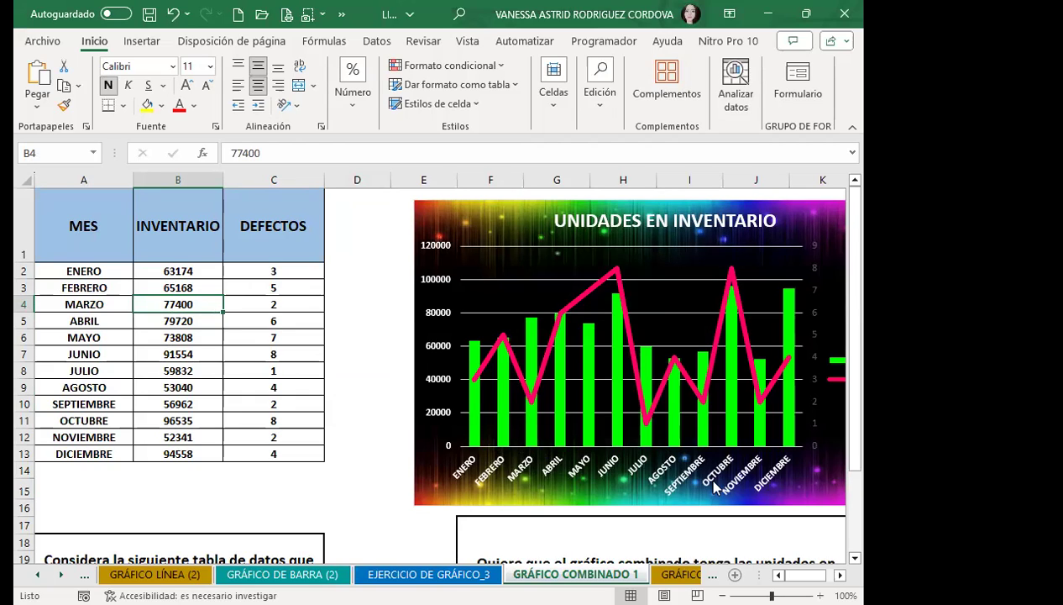
{"action": "left_click", "coordinate": [839, 575]}
{"action": "scroll", "coordinate": [820, 573], "scroll_direction": "right", "scroll_amount": 1}
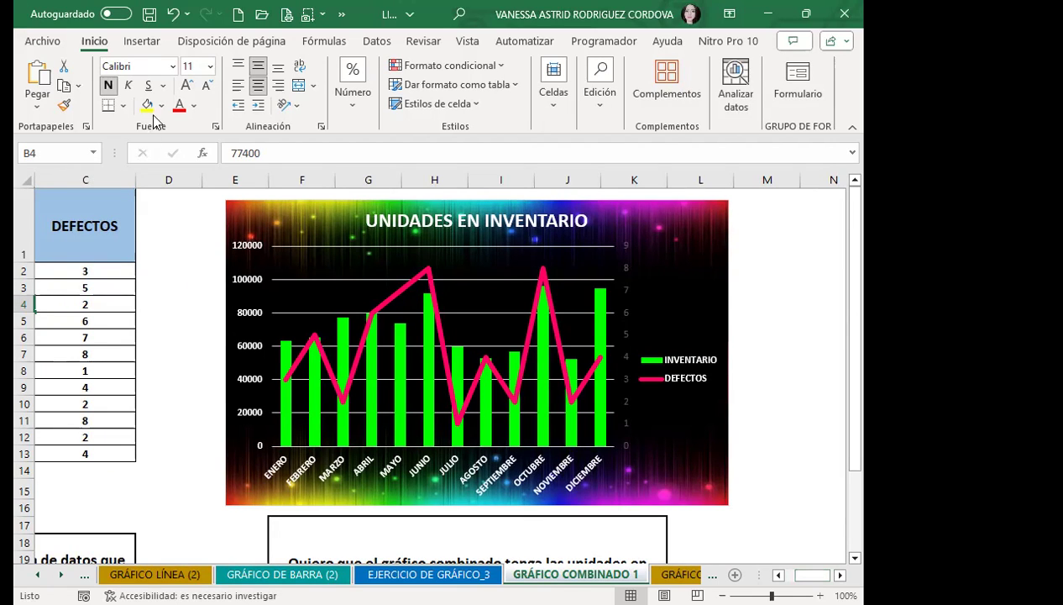
{"action": "left_click", "coordinate": [143, 40]}
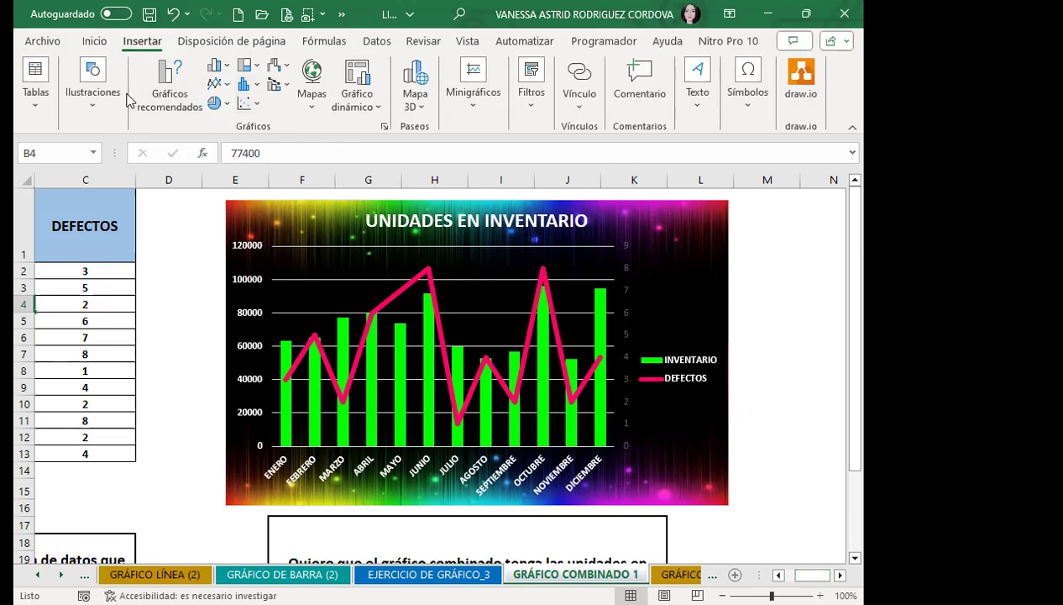
{"action": "left_click", "coordinate": [286, 89]}
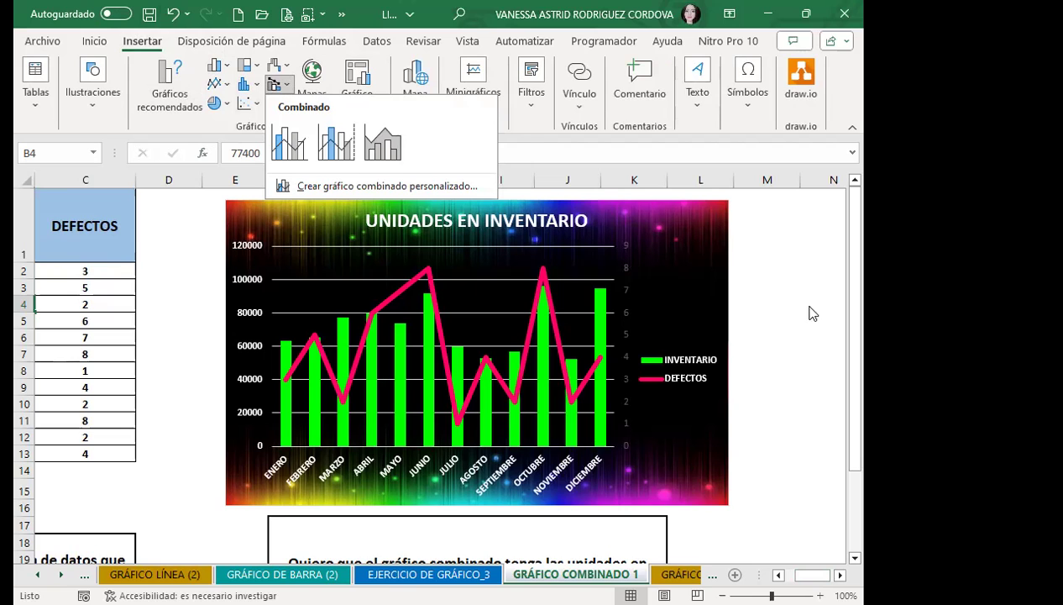
{"action": "left_click", "coordinate": [670, 281]}
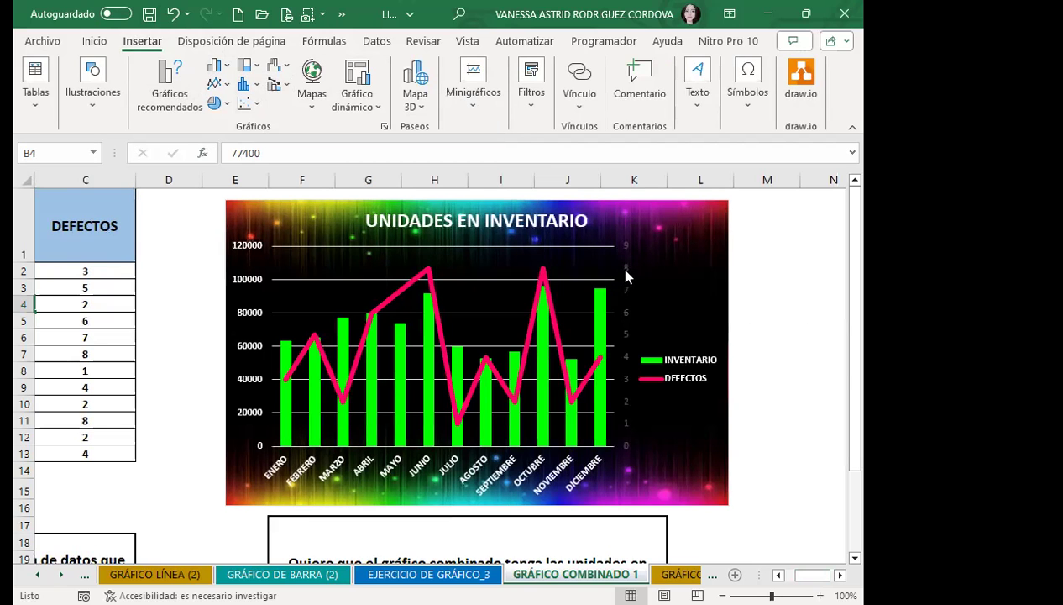
{"action": "left_click", "coordinate": [618, 266]}
{"action": "left_click", "coordinate": [91, 42]}
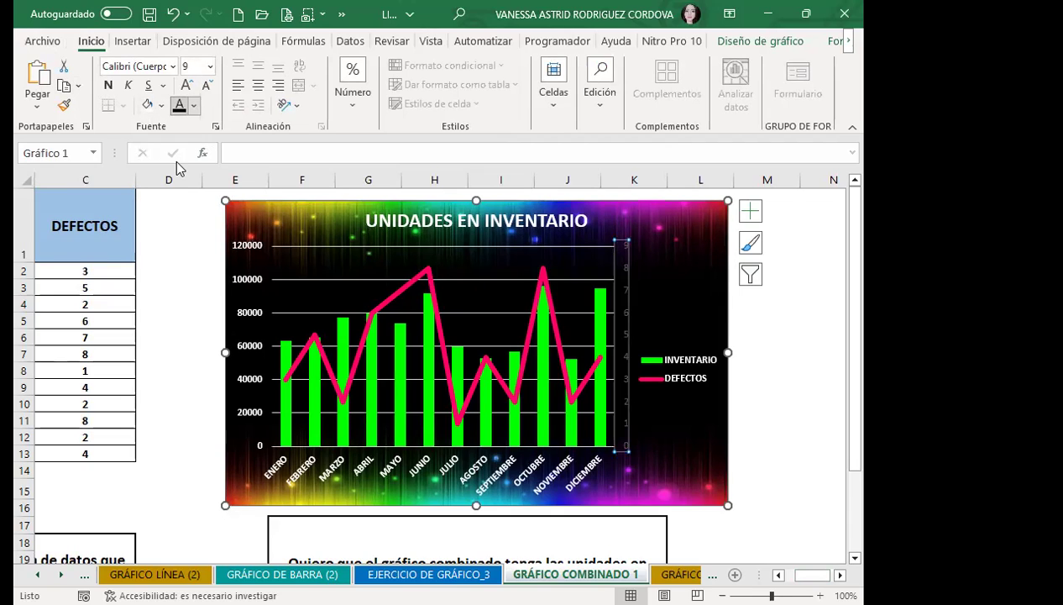
Make the DEFECTOS secondary axis numbers white
{"action": "left_click", "coordinate": [180, 105]}
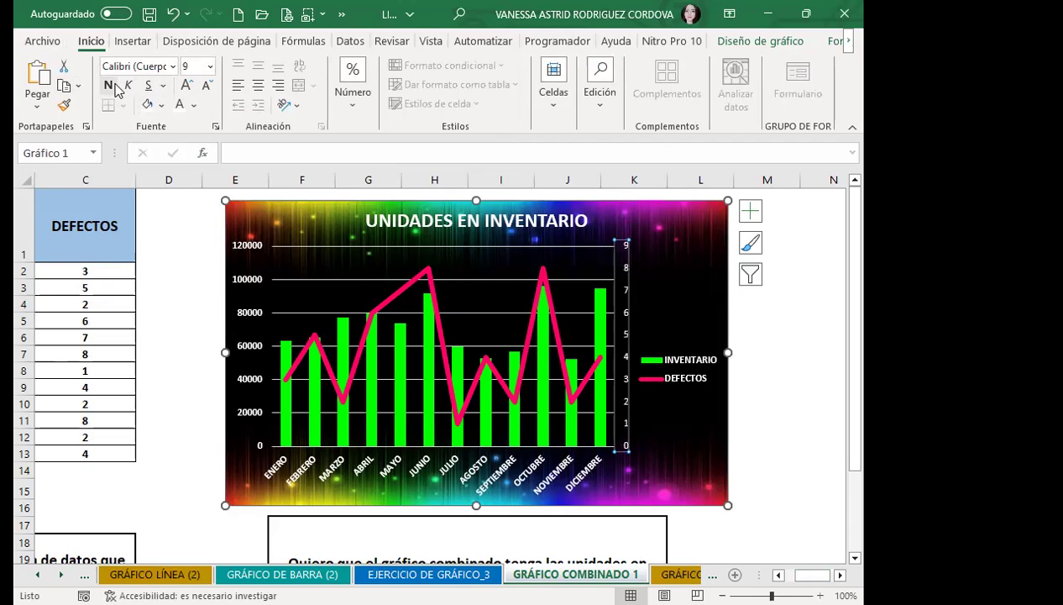
{"action": "left_click", "coordinate": [701, 409]}
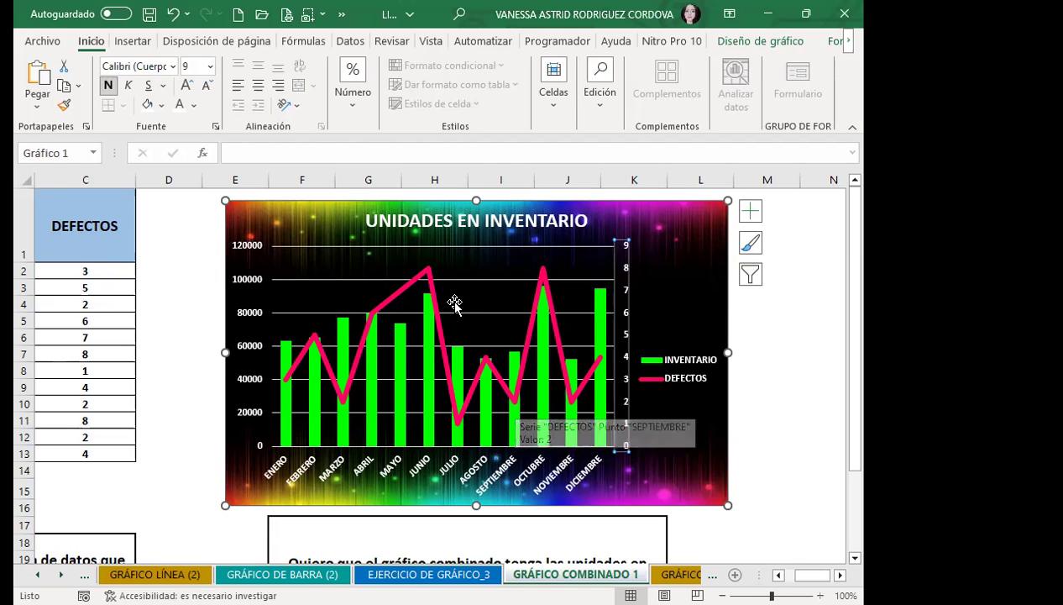
{"action": "mouse_move", "coordinate": [430, 271]}
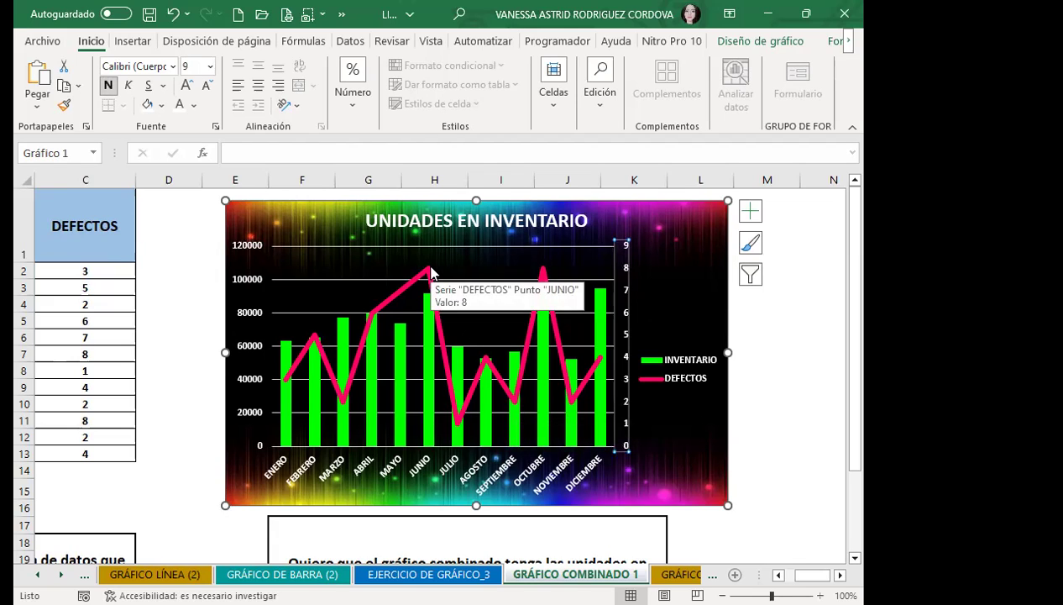
{"action": "mouse_move", "coordinate": [371, 316]}
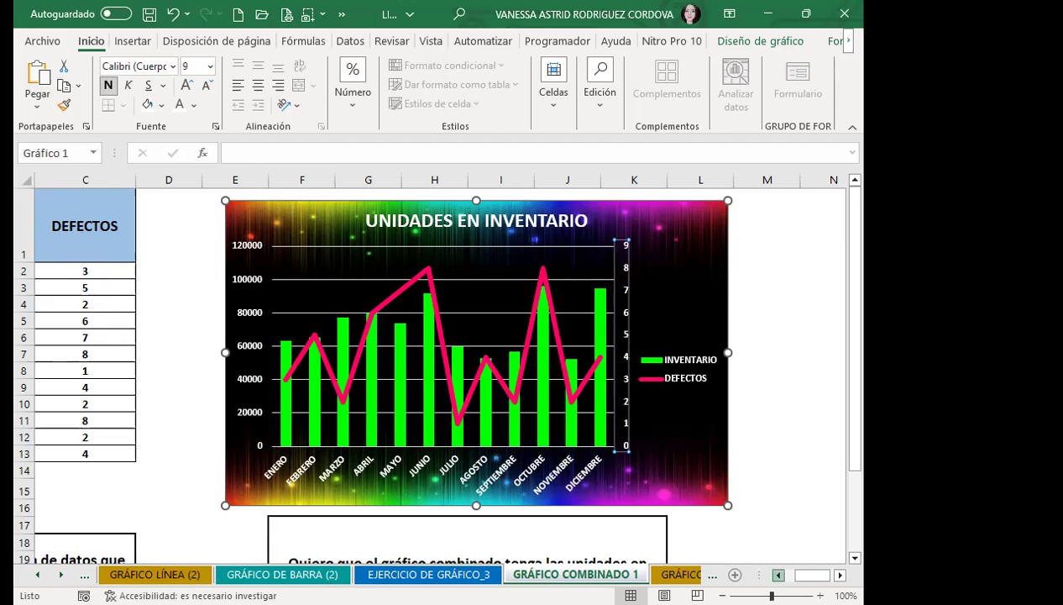
Move on to the GRÁFICO COMBINADO 2 sheet
{"action": "scroll", "coordinate": [494, 426], "scroll_direction": "left", "scroll_amount": 2}
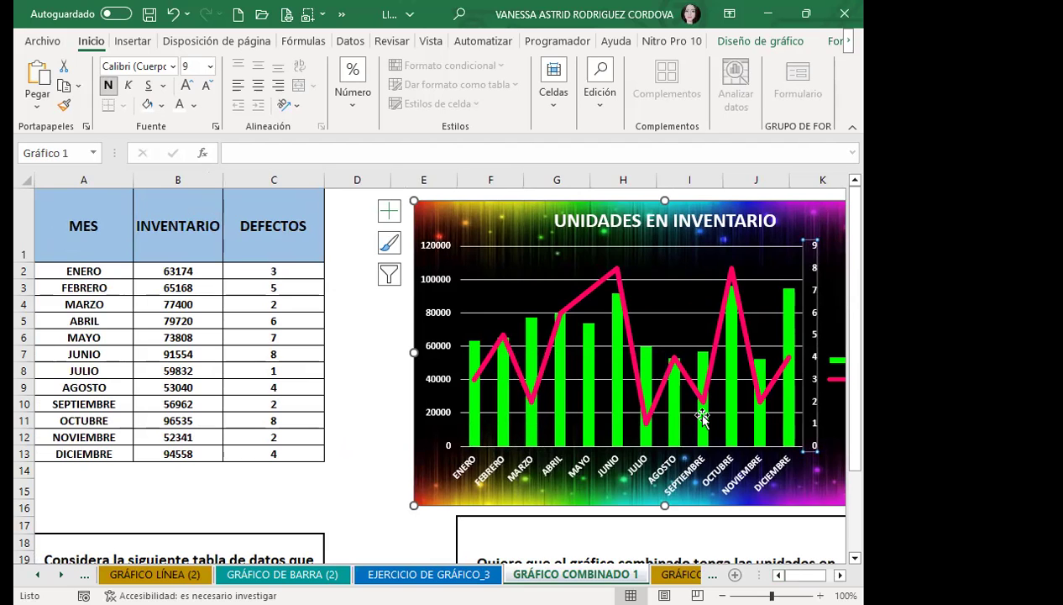
{"action": "scroll", "coordinate": [534, 413], "scroll_direction": "right", "scroll_amount": 2}
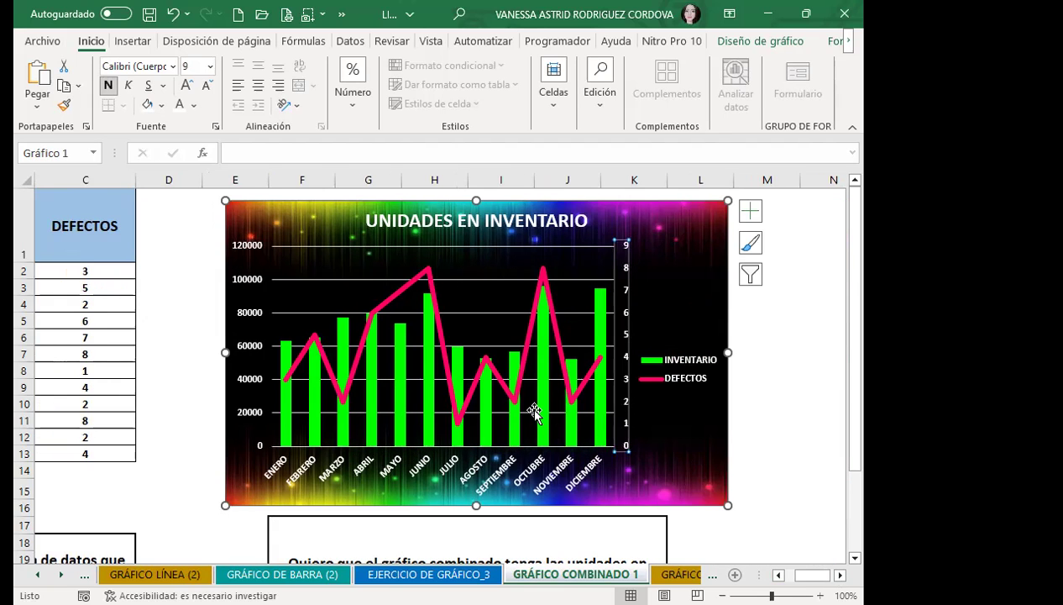
{"action": "key", "text": "ctrl+Page_Down"}
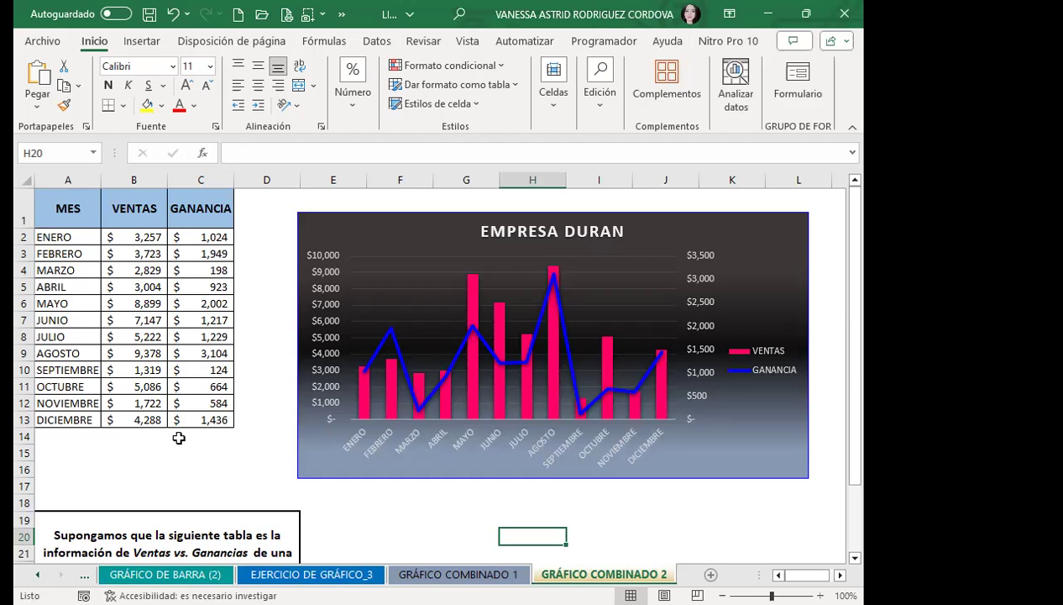
Inspect the EMPRESA DURAN chart without changes, then switch to EJERCICIO DE GRÁFICO_3
{"action": "left_click", "coordinate": [377, 455]}
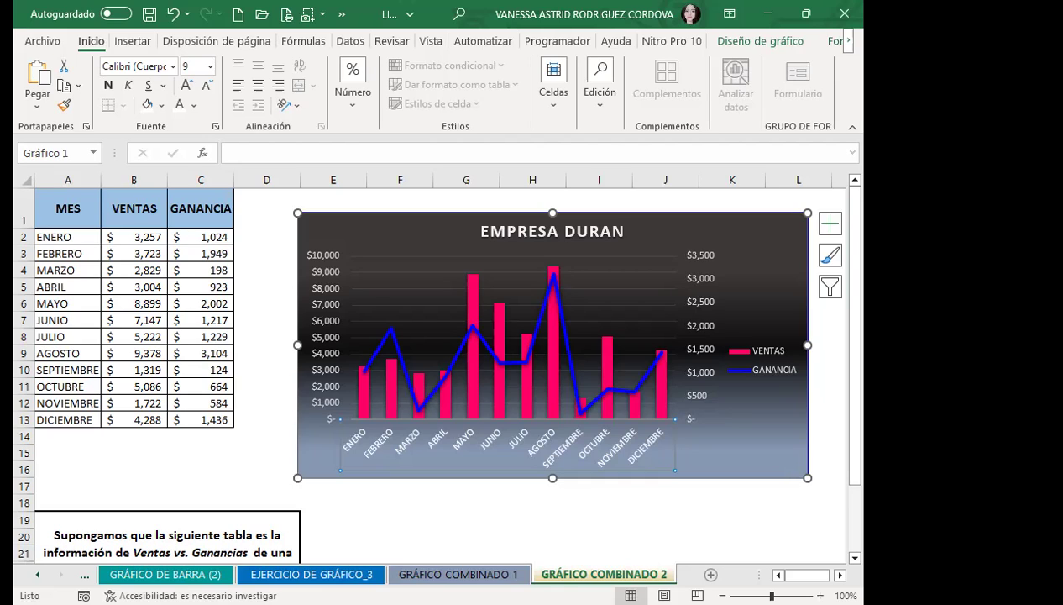
{"action": "key", "text": "Escape"}
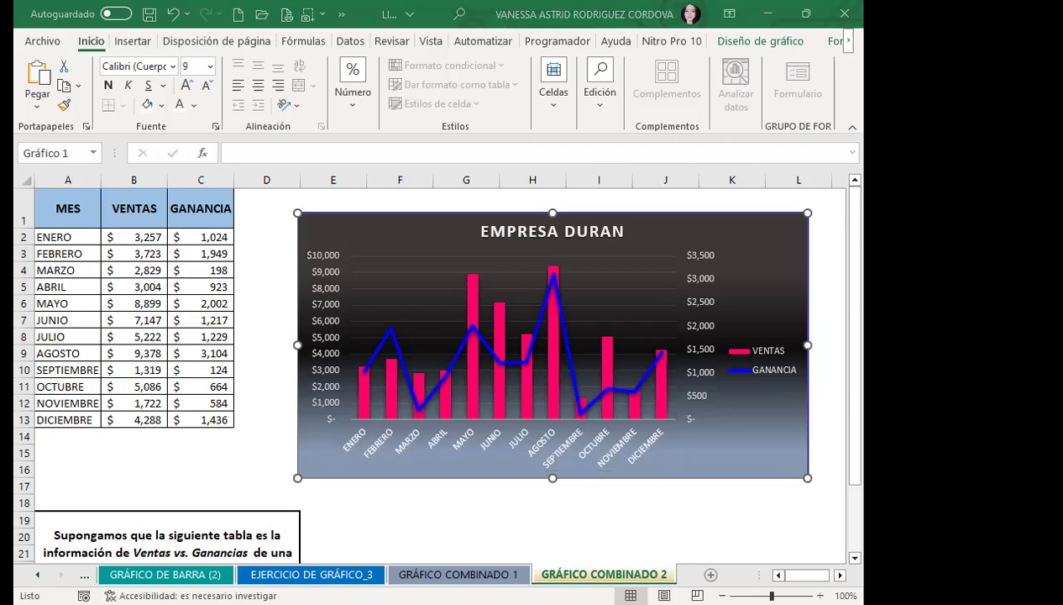
{"action": "left_click", "coordinate": [210, 320]}
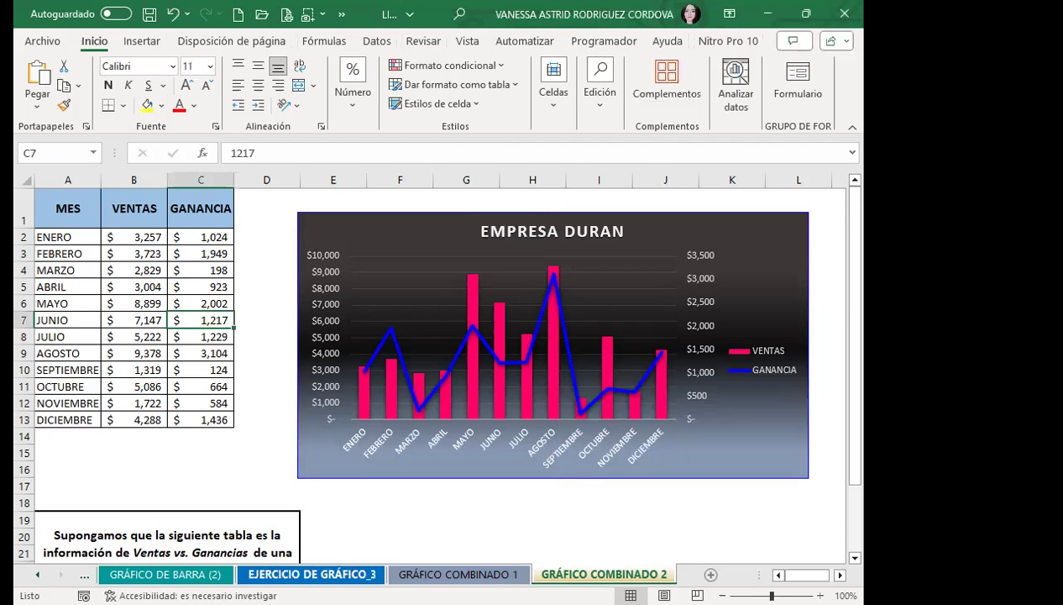
{"action": "left_click", "coordinate": [310, 574]}
Open recommended charts for the product table and preview area, funnel, Pareto and line options
{"action": "left_click", "coordinate": [179, 296]}
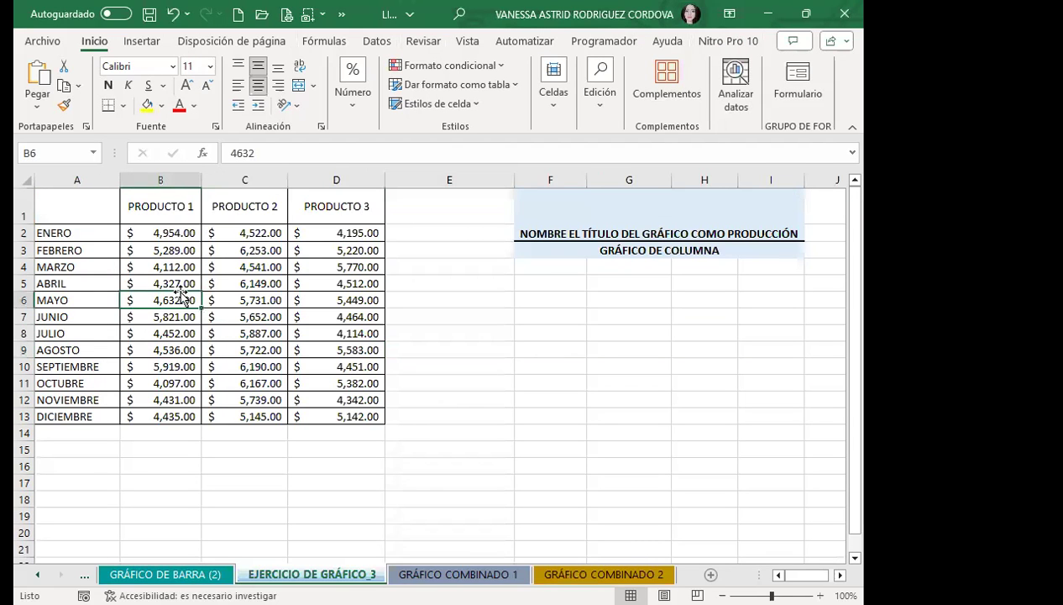
{"action": "left_click", "coordinate": [156, 45]}
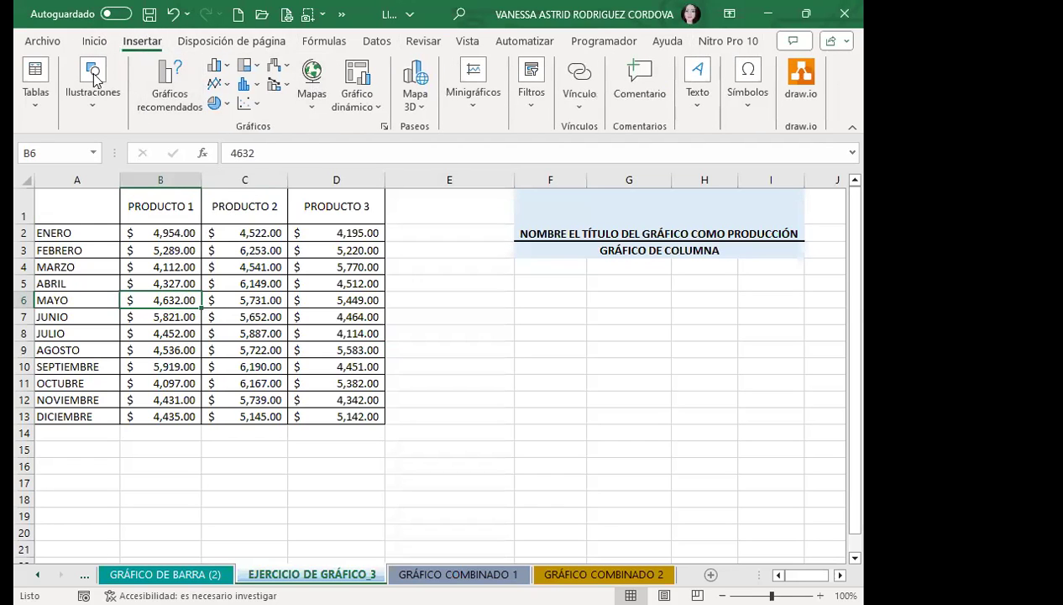
{"action": "left_click", "coordinate": [168, 84]}
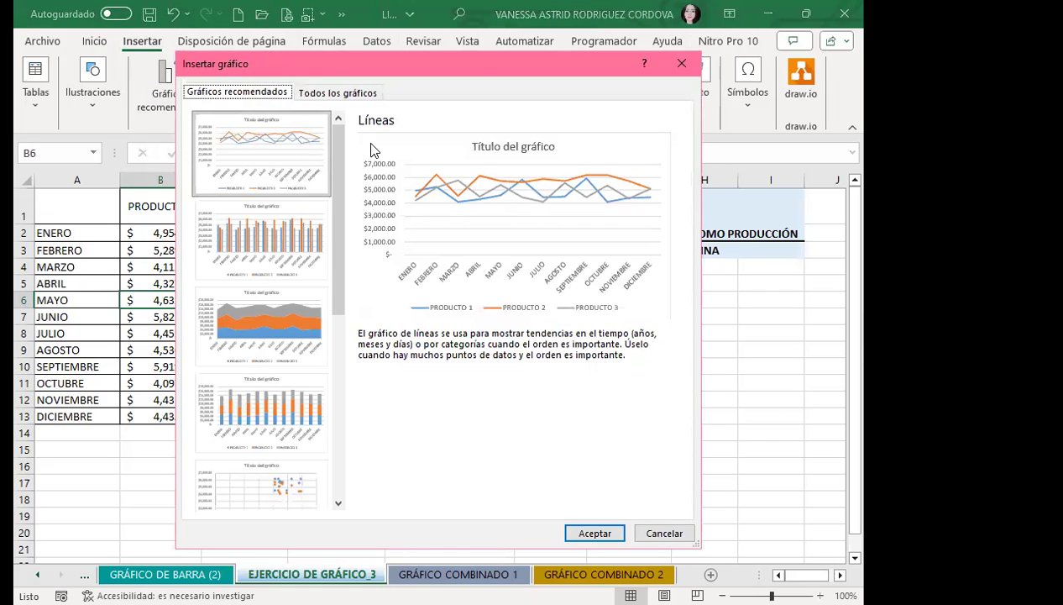
{"action": "left_click", "coordinate": [258, 243]}
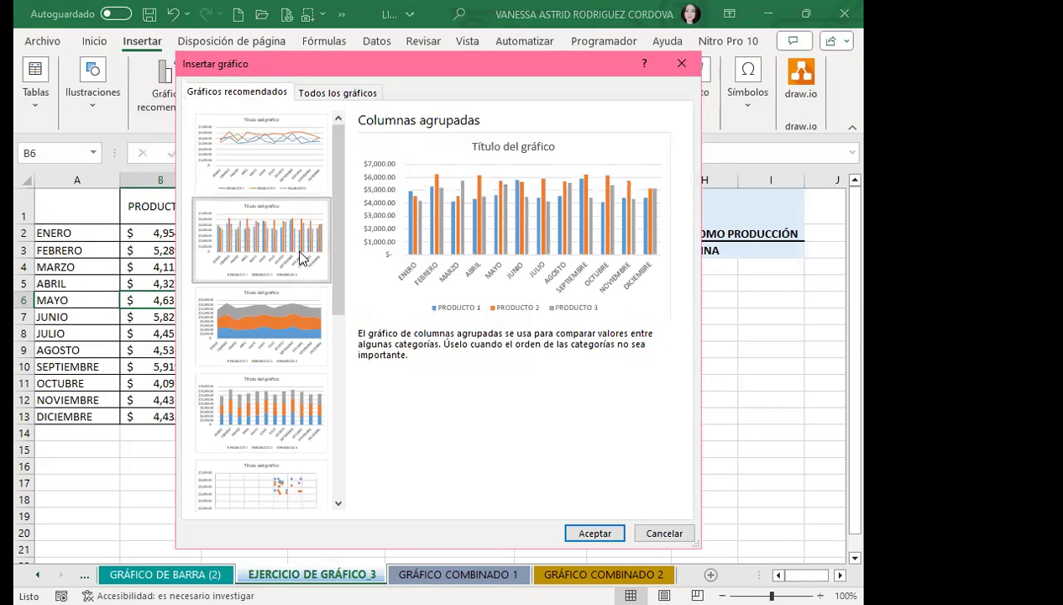
{"action": "left_click", "coordinate": [296, 329]}
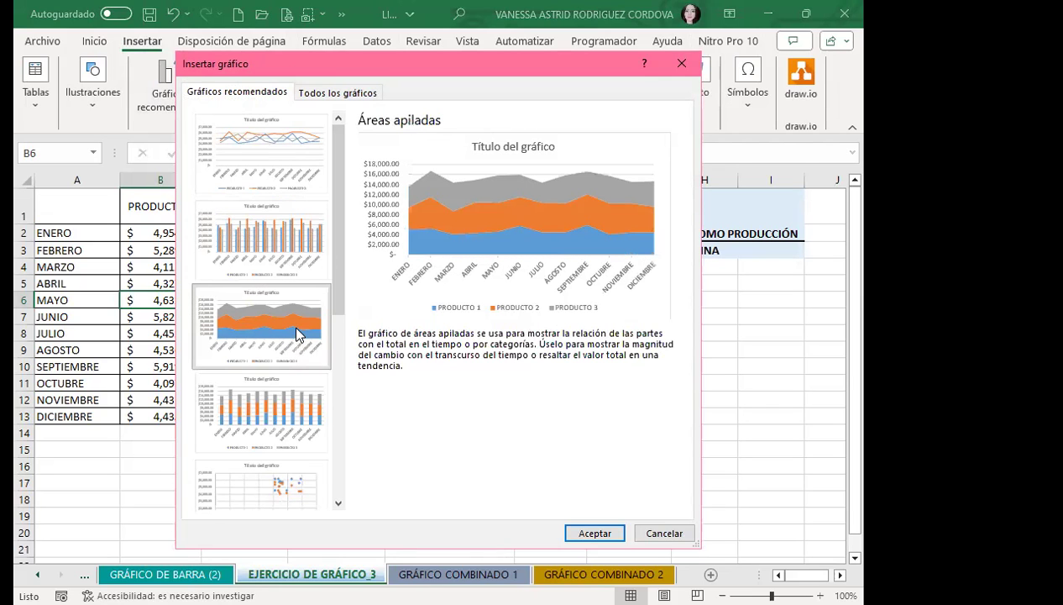
{"action": "scroll", "coordinate": [294, 327], "scroll_direction": "down", "scroll_amount": 5}
{"action": "left_click", "coordinate": [299, 274]}
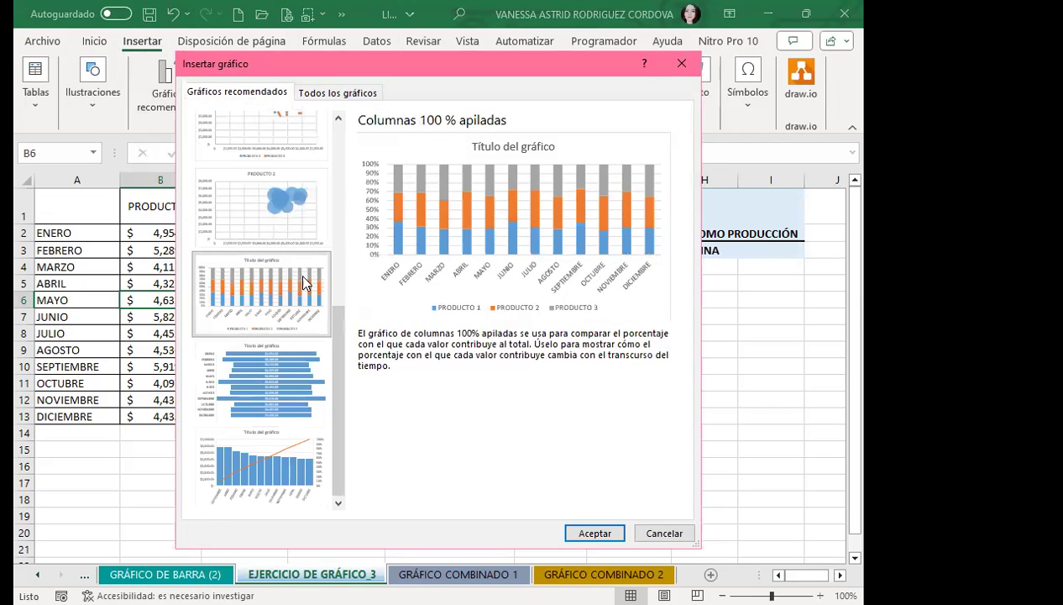
{"action": "left_click", "coordinate": [273, 363]}
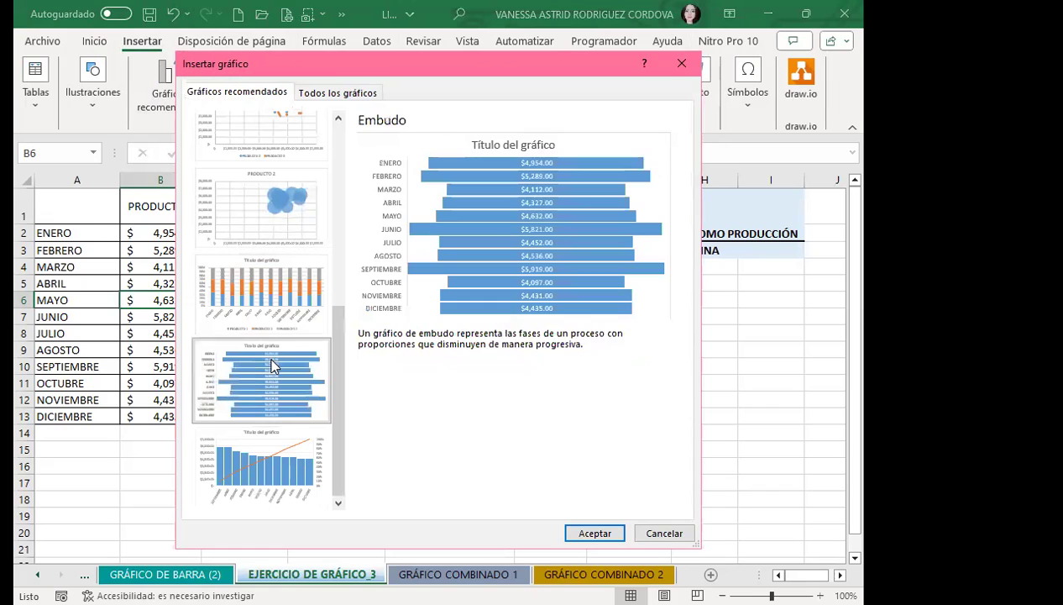
{"action": "left_click", "coordinate": [275, 477]}
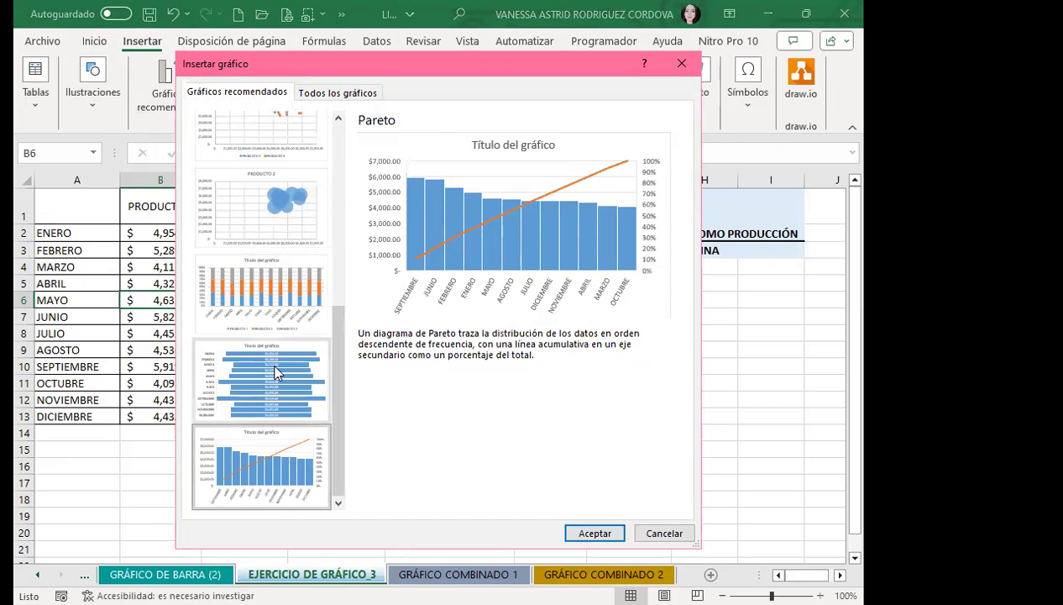
{"action": "scroll", "coordinate": [280, 368], "scroll_direction": "up", "scroll_amount": 5}
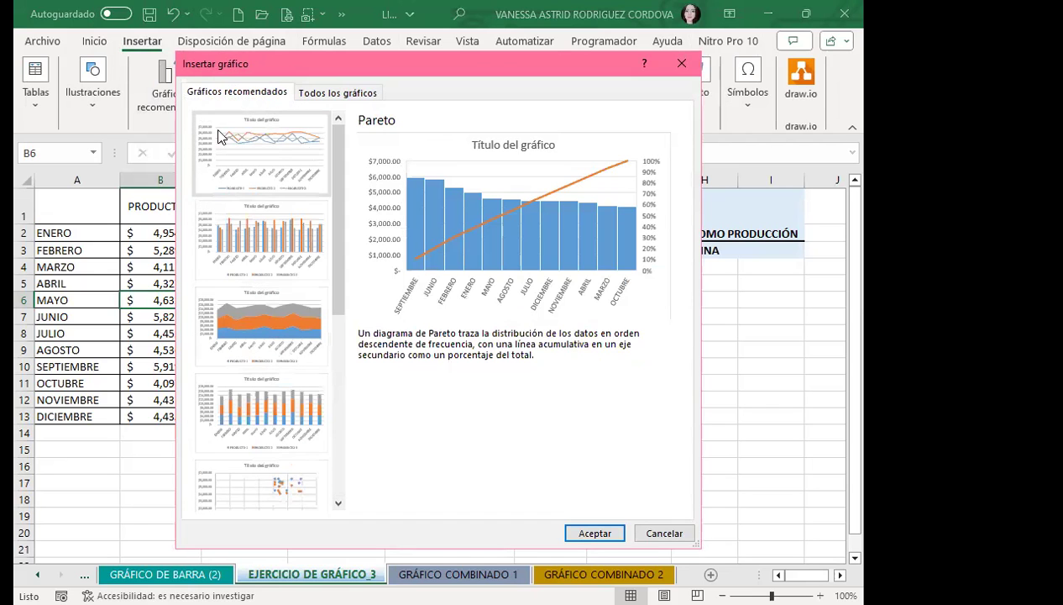
{"action": "left_click", "coordinate": [242, 137]}
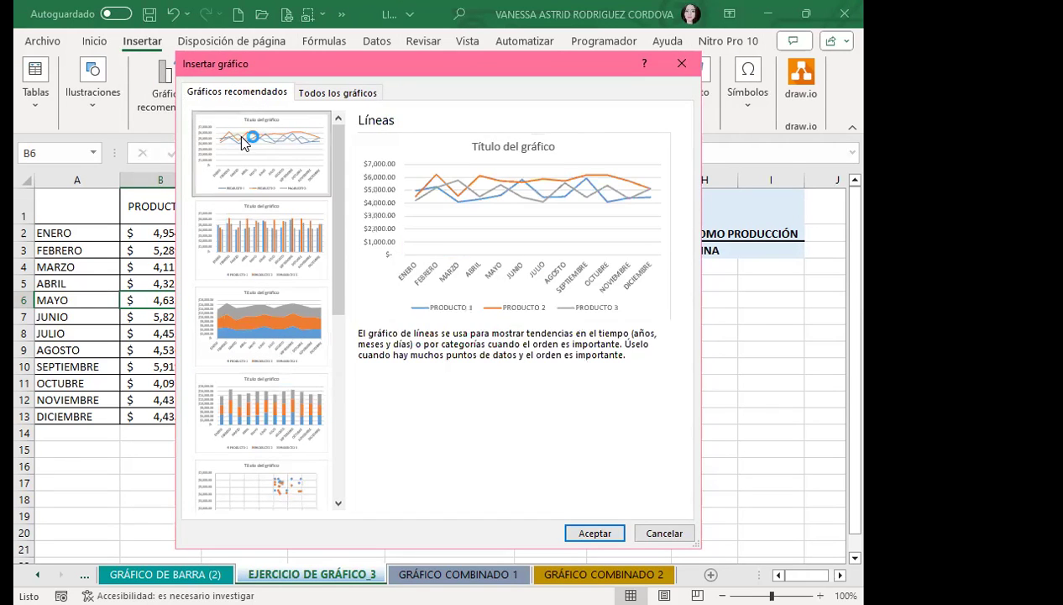
Choose the clustered column chart and insert it
{"action": "left_click", "coordinate": [255, 221]}
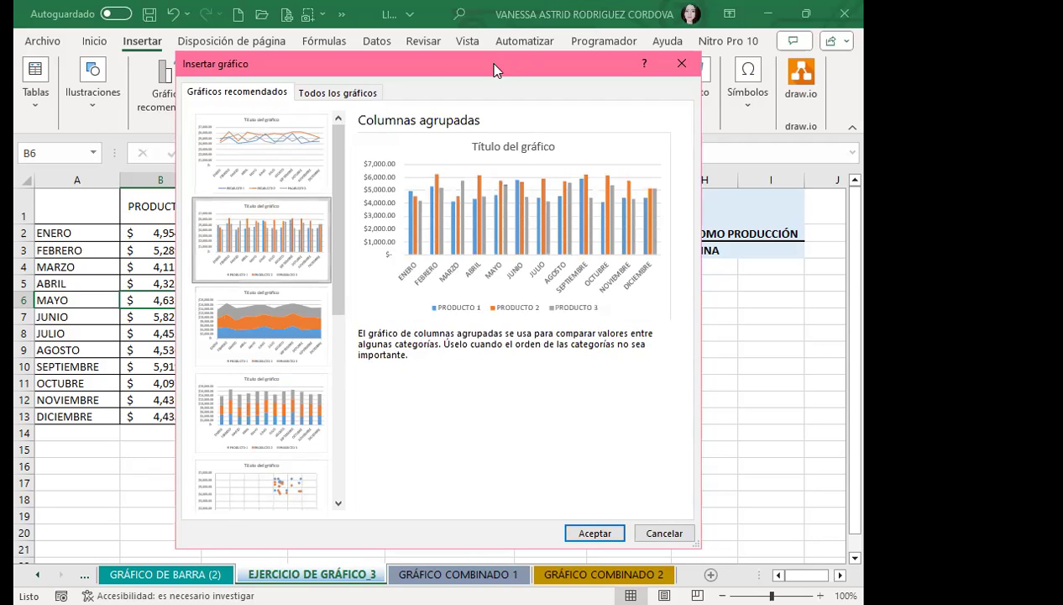
{"action": "left_click_drag", "start_coordinate": [494, 69], "coordinate": [441, 18]}
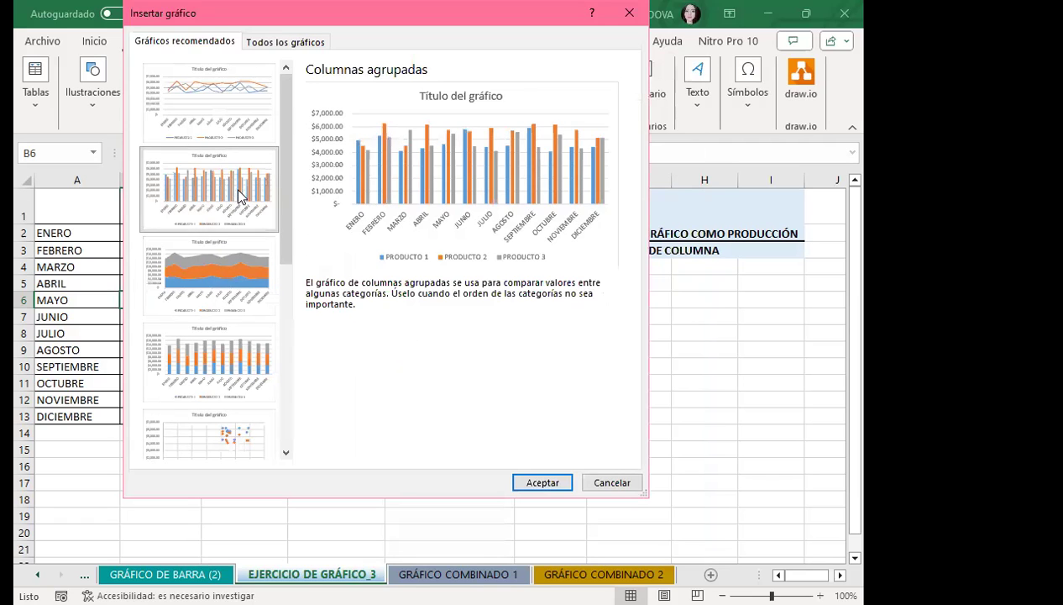
{"action": "left_click", "coordinate": [548, 482]}
Move the chart below the table and apply a layout with axis titles and side legend
{"action": "mouse_move", "coordinate": [535, 270]}
{"action": "left_mouse_down"}
{"action": "mouse_move", "coordinate": [474, 377]}
{"action": "mouse_move", "coordinate": [467, 351]}
{"action": "left_mouse_up"}
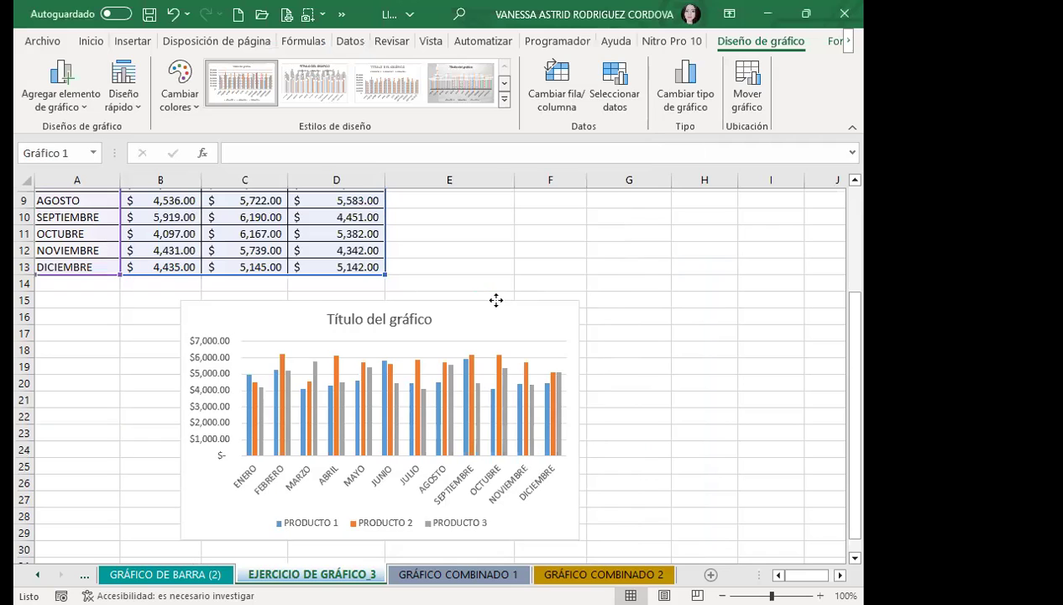
{"action": "left_click_drag", "start_coordinate": [512, 214], "coordinate": [499, 303]}
{"action": "left_click", "coordinate": [109, 101]}
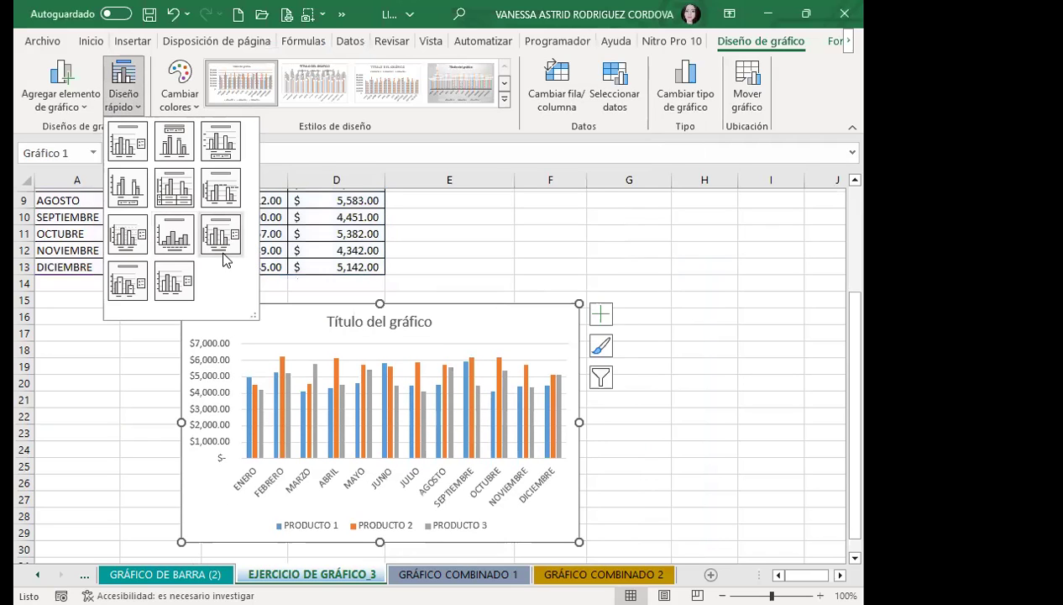
{"action": "left_click", "coordinate": [222, 252]}
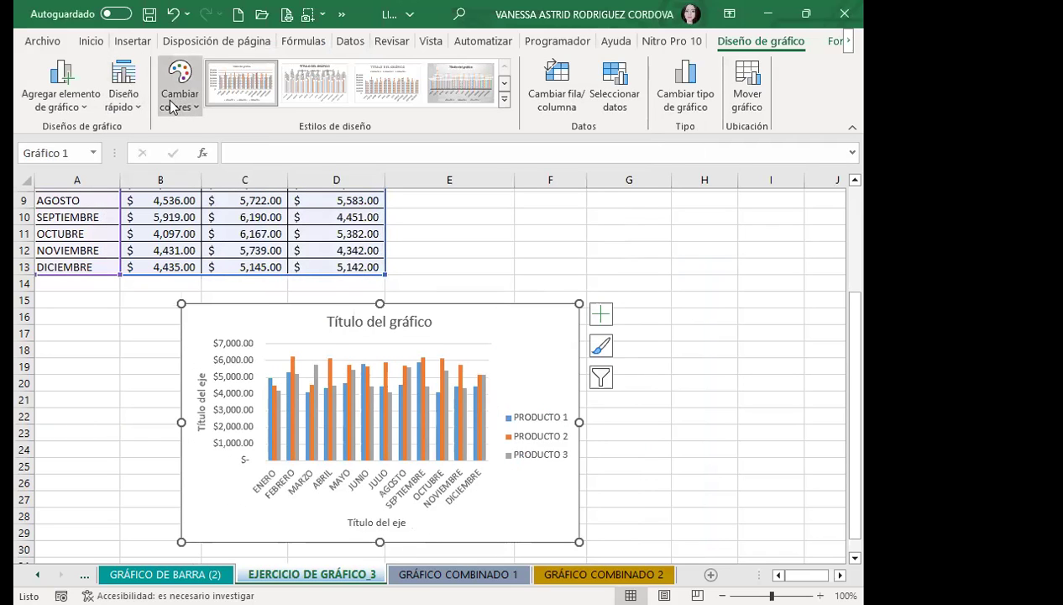
Recolour the bars with the orange, yellow and green colour scheme
{"action": "left_click", "coordinate": [178, 104]}
{"action": "left_click", "coordinate": [188, 205]}
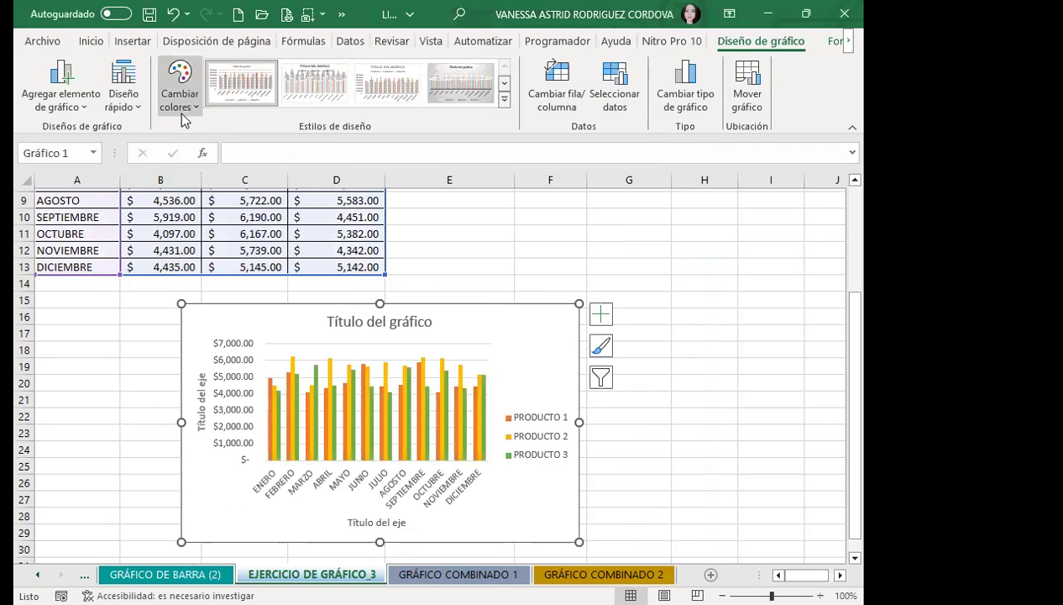
{"action": "left_click", "coordinate": [180, 112]}
{"action": "left_click", "coordinate": [185, 210]}
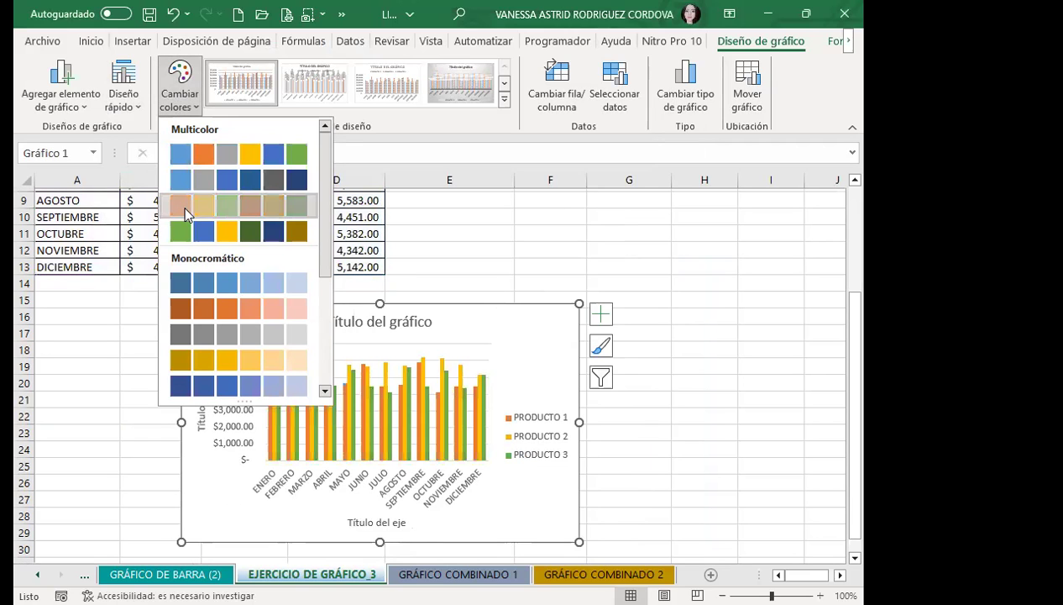
{"action": "left_click", "coordinate": [185, 213]}
Try a grey gradient chart style, then revert to the plain style
{"action": "left_click", "coordinate": [460, 84]}
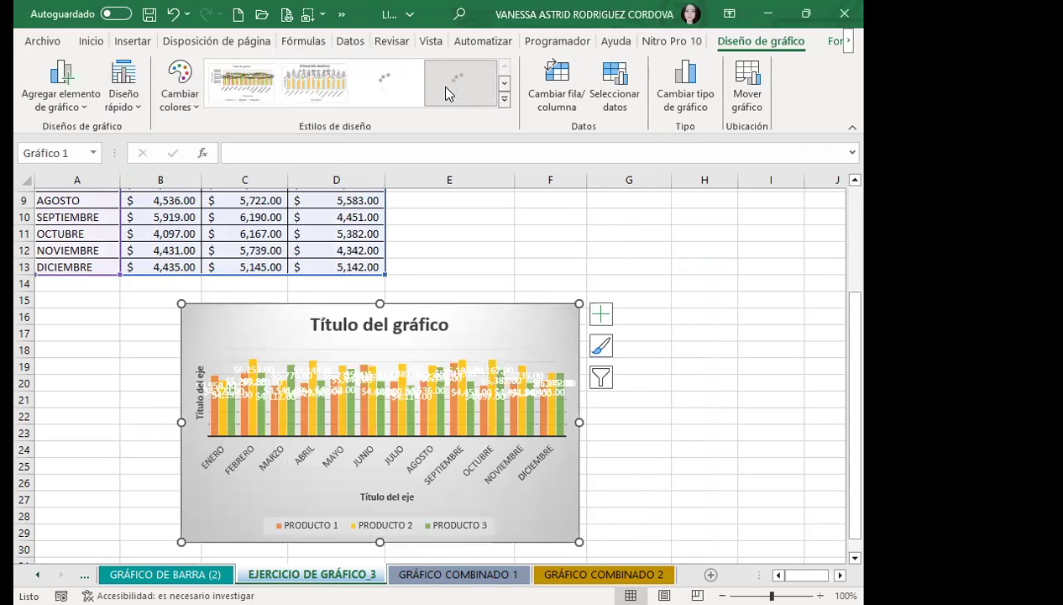
{"action": "left_click", "coordinate": [505, 99]}
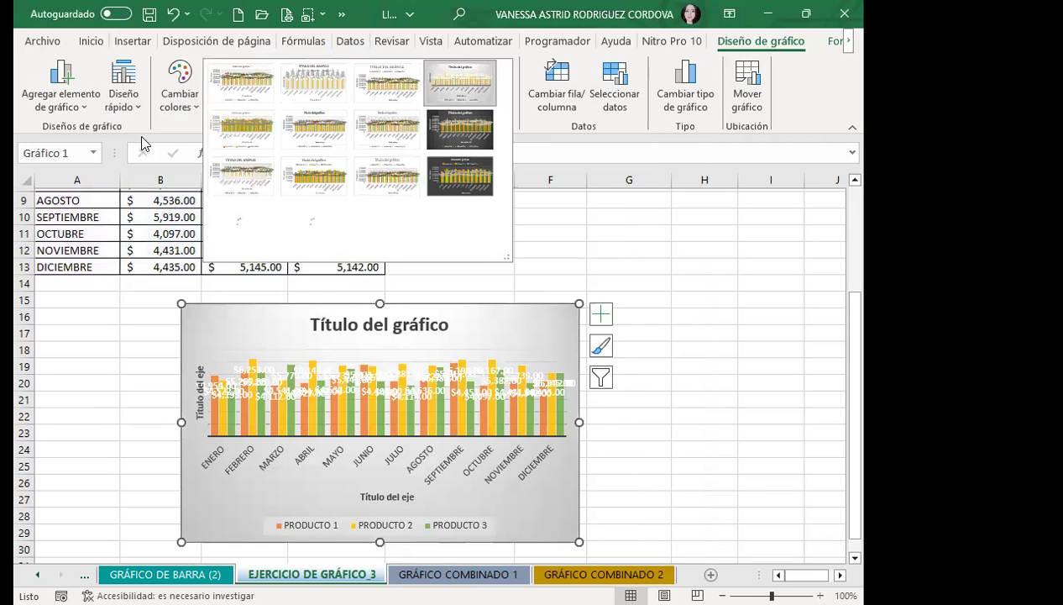
{"action": "key", "text": "Escape"}
{"action": "key", "text": "ctrl+z"}
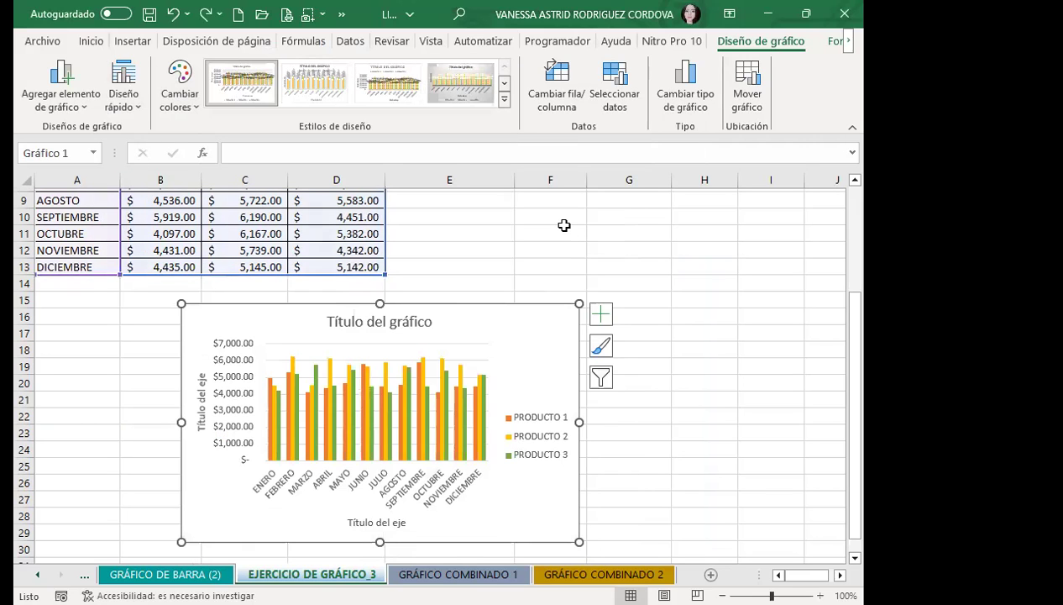
Give the chart area a gradient background and apply the blue-and-grey palette
{"action": "double_click", "coordinate": [471, 320]}
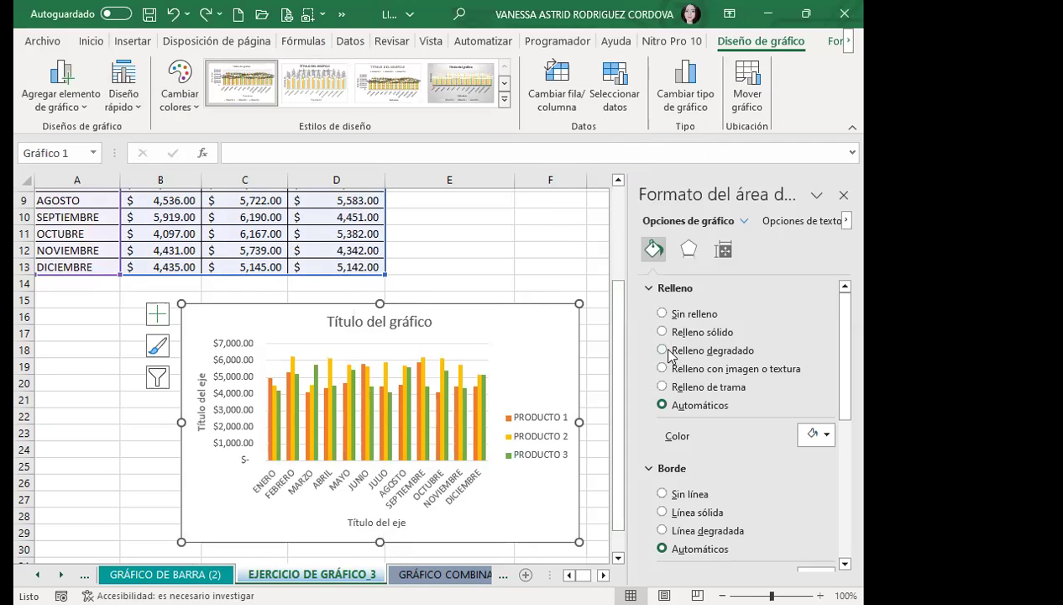
{"action": "left_click", "coordinate": [662, 349]}
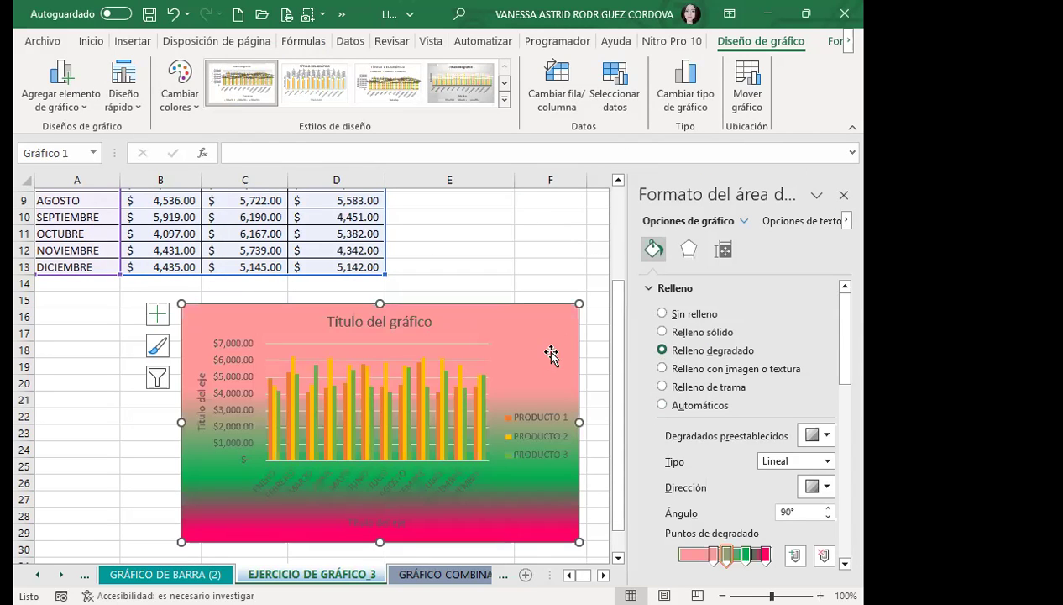
{"action": "left_click", "coordinate": [162, 109]}
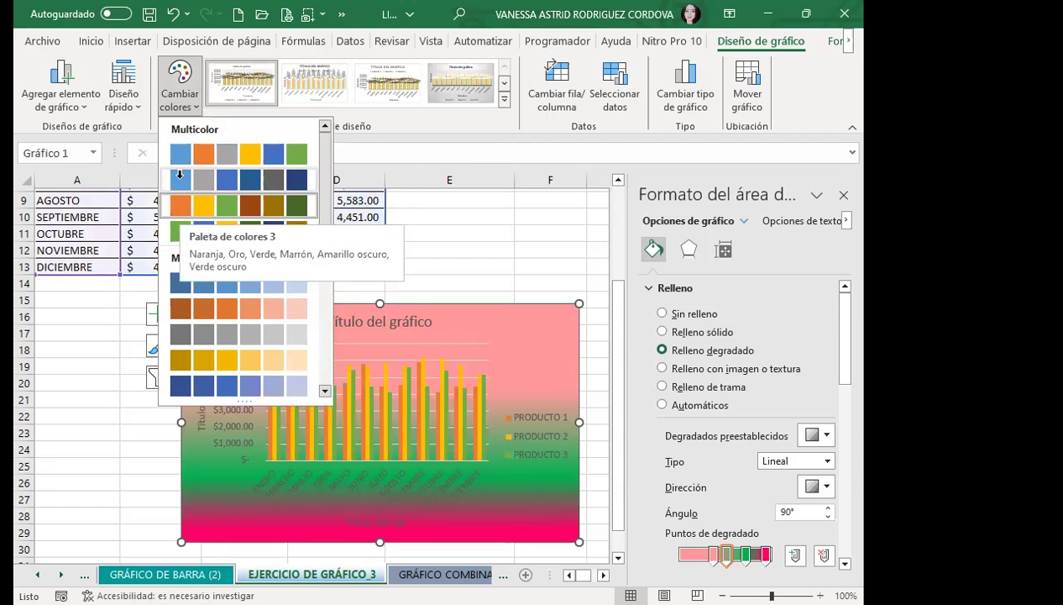
{"action": "left_click", "coordinate": [179, 173]}
Enlarge the chart by dragging its corner and close the Formato del área pane
{"action": "scroll", "coordinate": [537, 334], "scroll_direction": "down", "scroll_amount": 4}
{"action": "left_click_drag", "start_coordinate": [577, 342], "coordinate": [624, 373]}
{"action": "scroll", "coordinate": [244, 353], "scroll_direction": "up", "scroll_amount": 3}
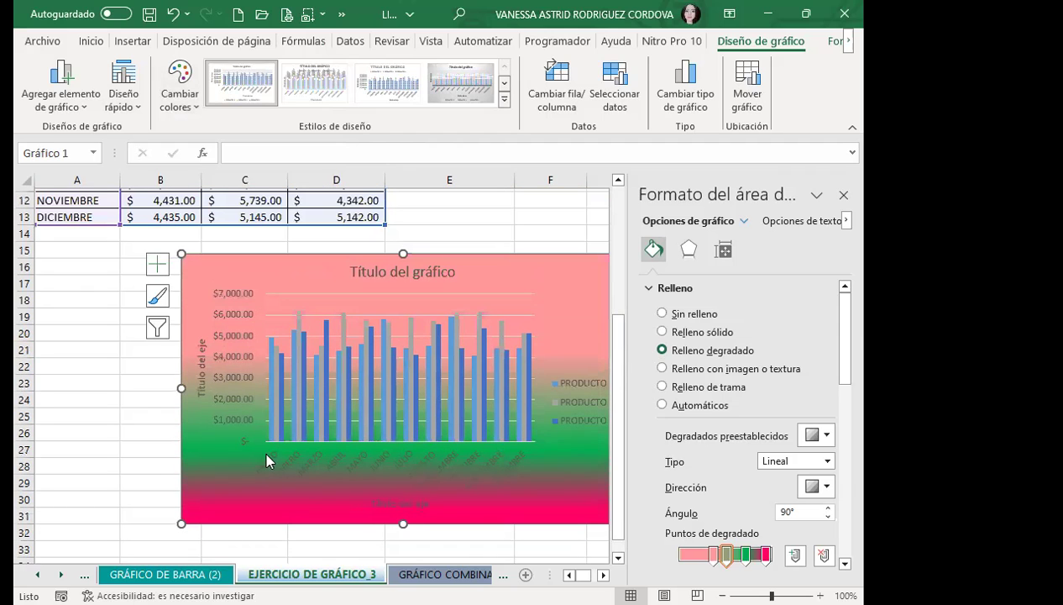
{"action": "left_click", "coordinate": [844, 194]}
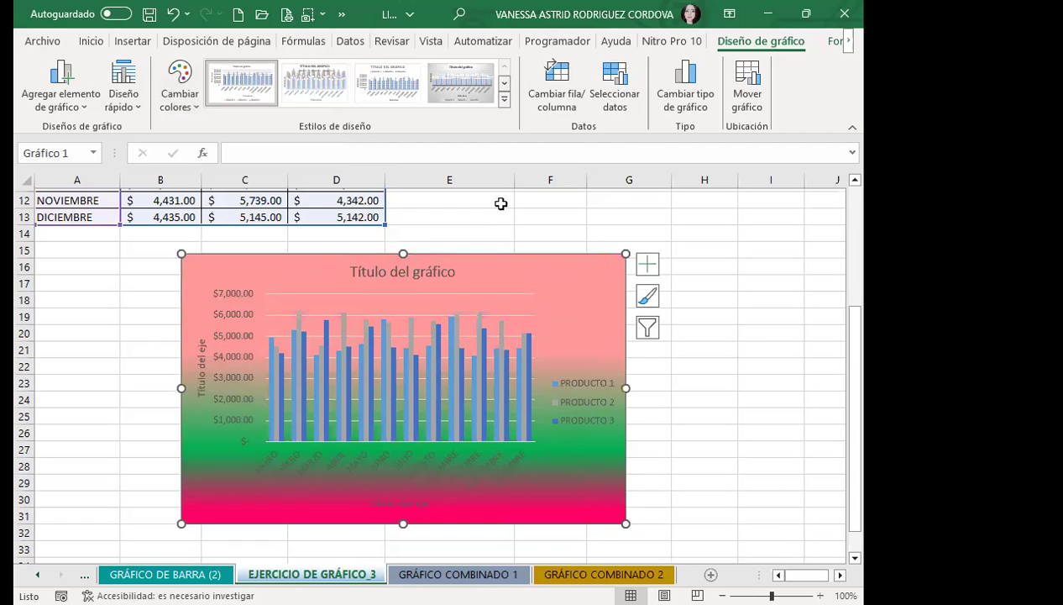
{"action": "left_click", "coordinate": [394, 272]}
Replace the chart's placeholder title with EJERCICIO and close the formatting pane
{"action": "double_click", "coordinate": [394, 273]}
{"action": "triple_click", "coordinate": [394, 272]}
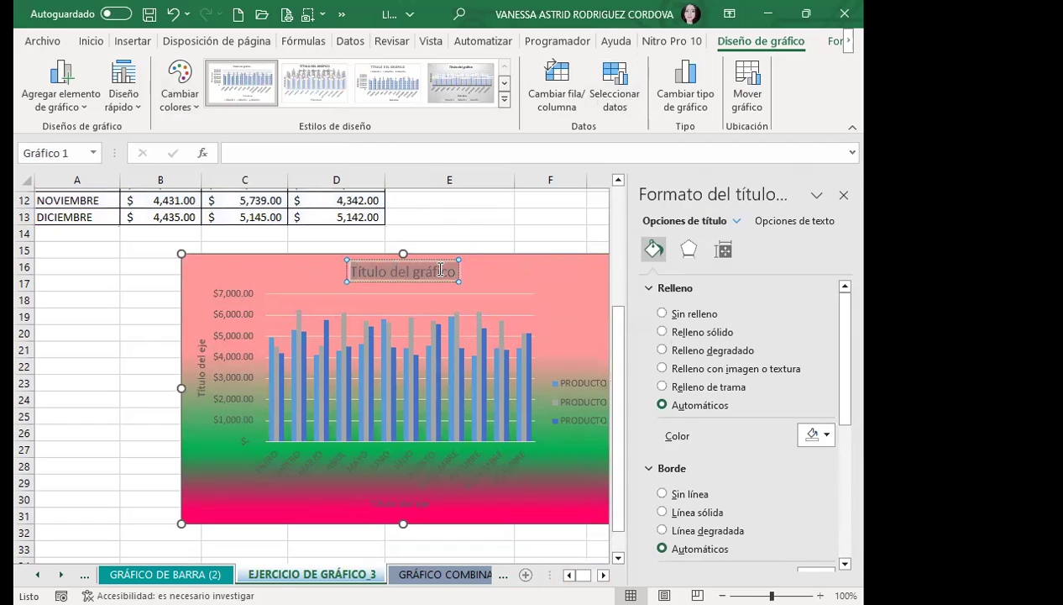
{"action": "type", "text": "EJERCICIO"}
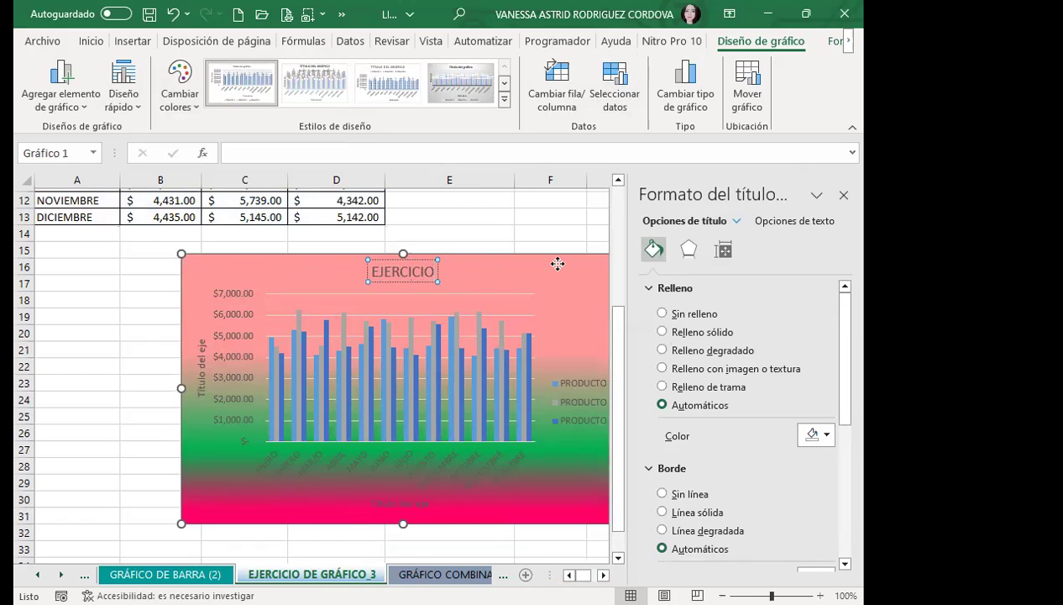
{"action": "key", "text": "Escape"}
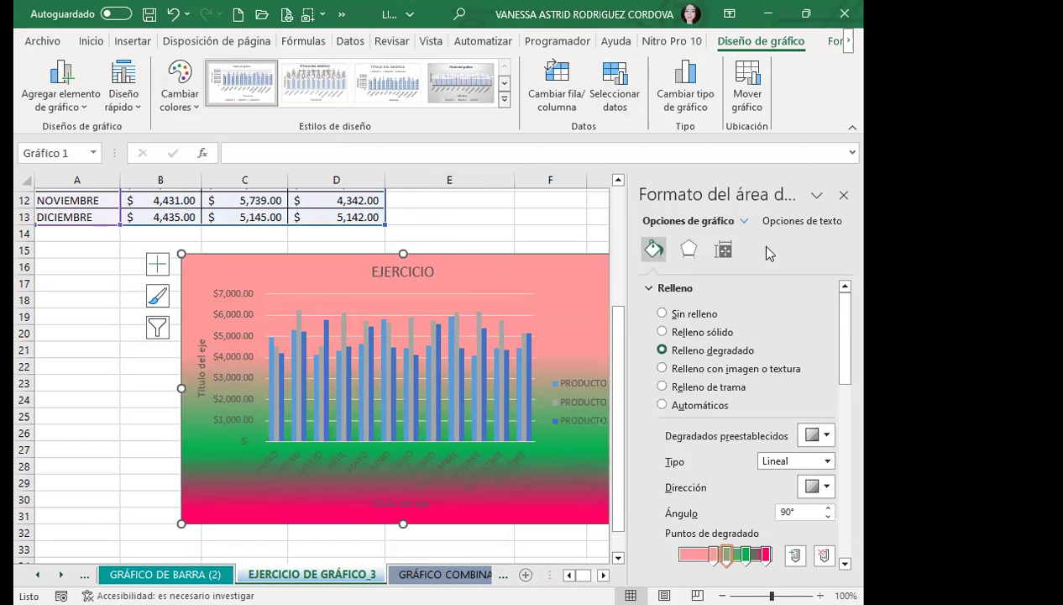
{"action": "left_click", "coordinate": [835, 196]}
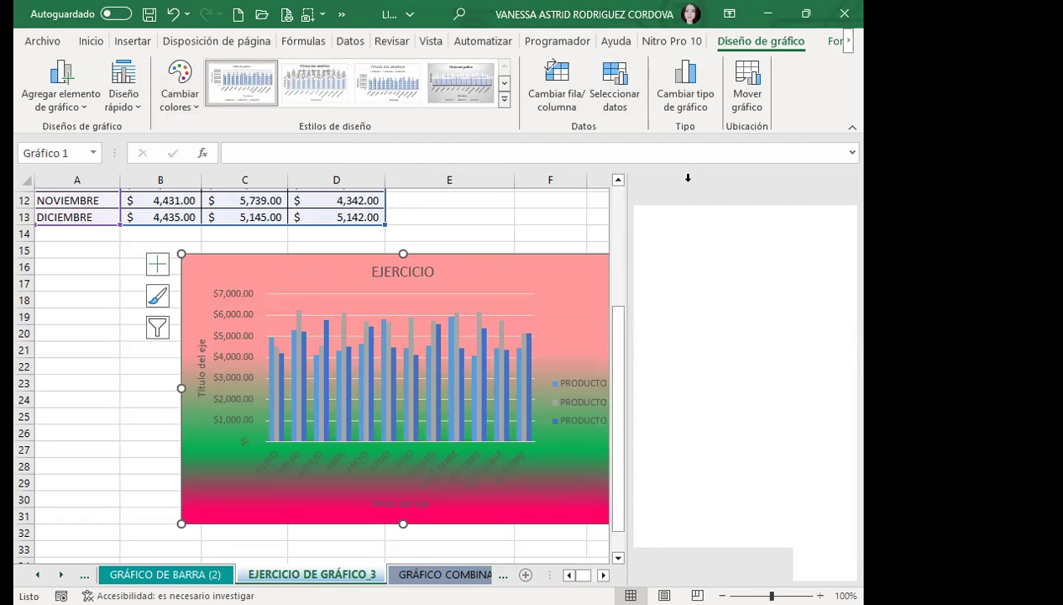
Uncheck PRODUCTO 2 in Seleccionar datos so only PRODUCTO 1 and 3 are plotted
{"action": "left_click", "coordinate": [617, 100]}
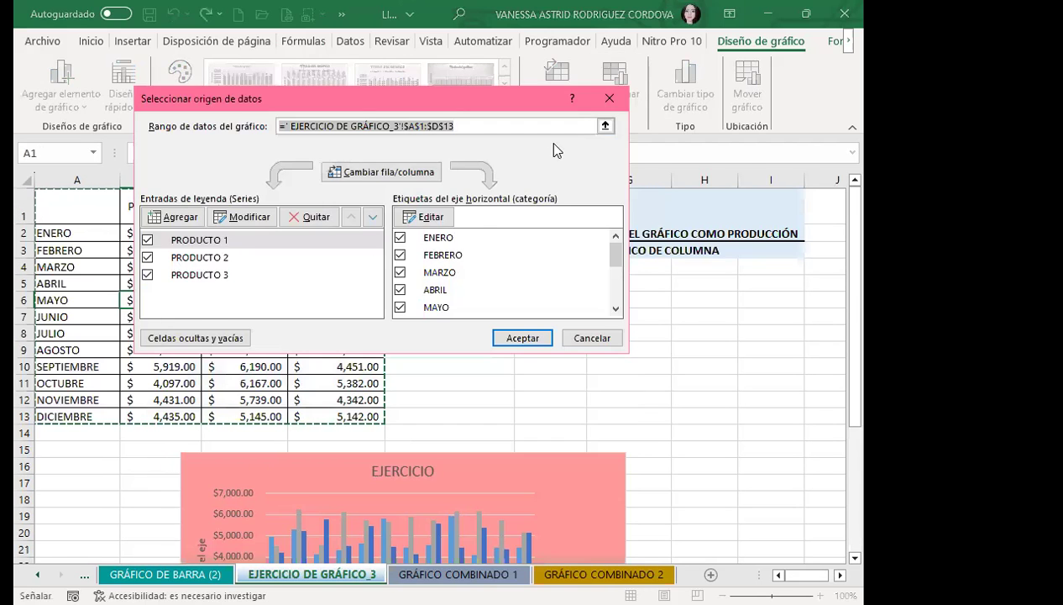
{"action": "left_click", "coordinate": [609, 99]}
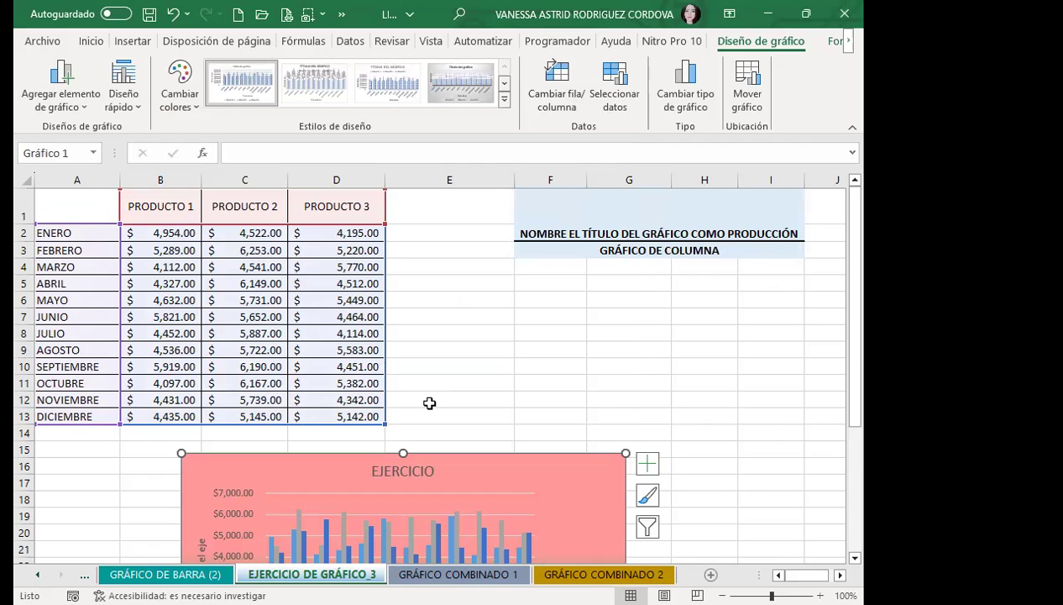
{"action": "scroll", "coordinate": [522, 332], "scroll_direction": "down", "scroll_amount": 4}
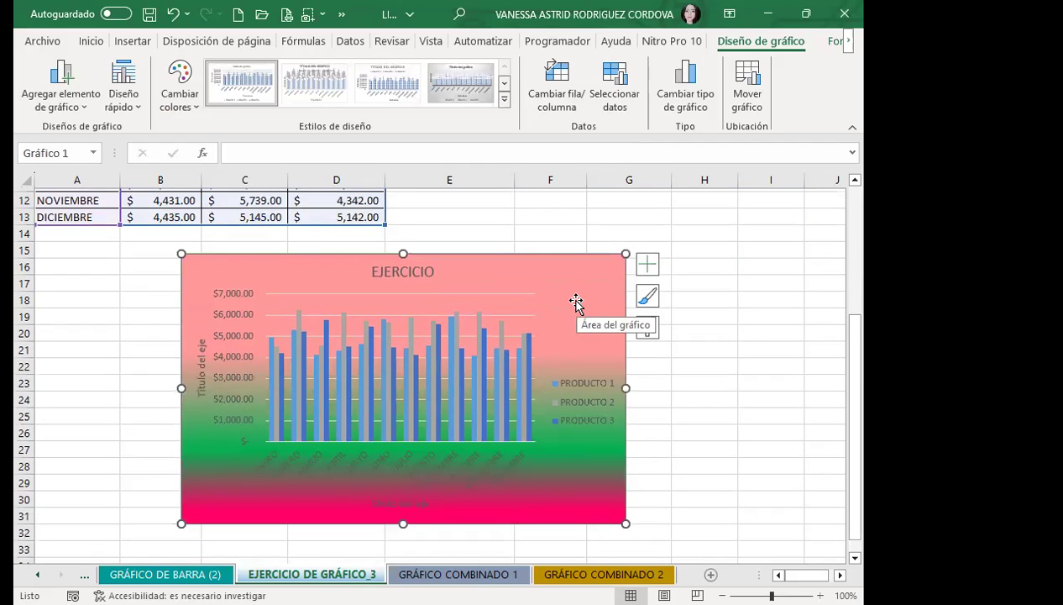
{"action": "scroll", "coordinate": [159, 260], "scroll_direction": "up", "scroll_amount": 3}
{"action": "scroll", "coordinate": [146, 236], "scroll_direction": "up", "scroll_amount": 1}
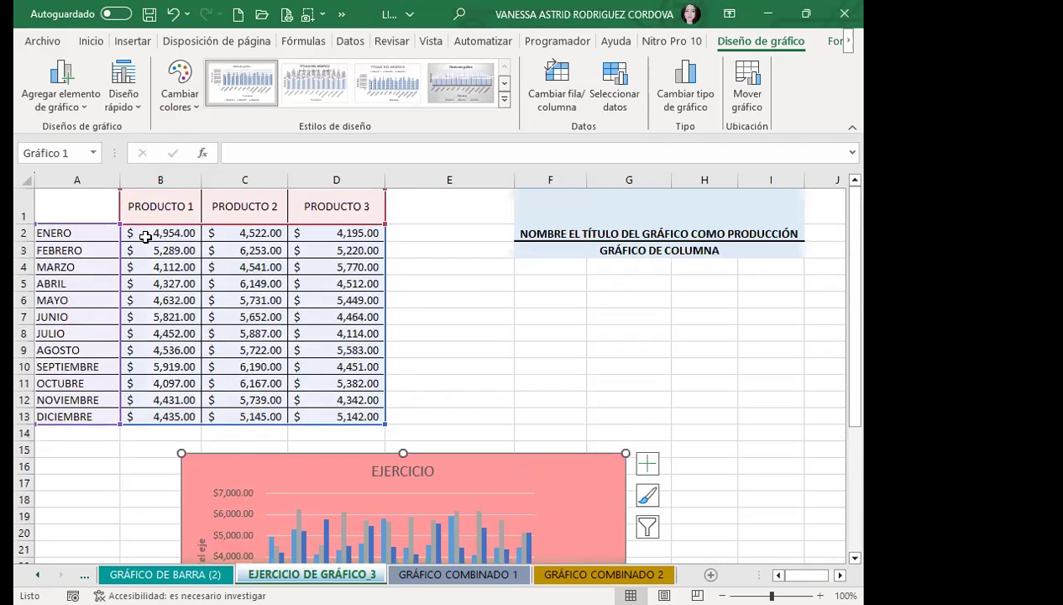
{"action": "scroll", "coordinate": [504, 336], "scroll_direction": "down", "scroll_amount": 4}
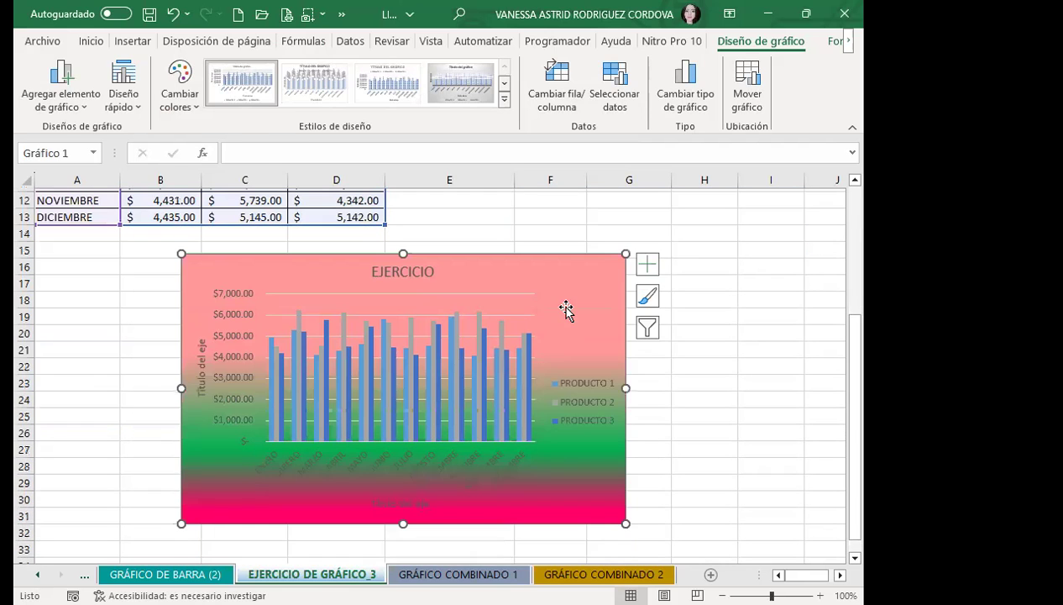
{"action": "left_click", "coordinate": [617, 94]}
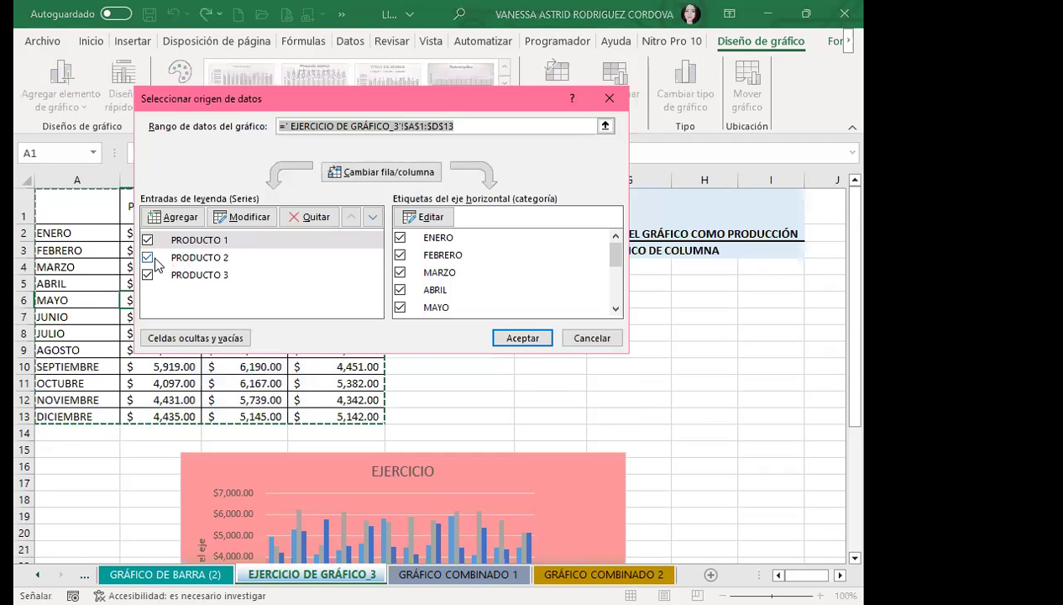
{"action": "left_click", "coordinate": [148, 257]}
{"action": "left_click", "coordinate": [509, 338]}
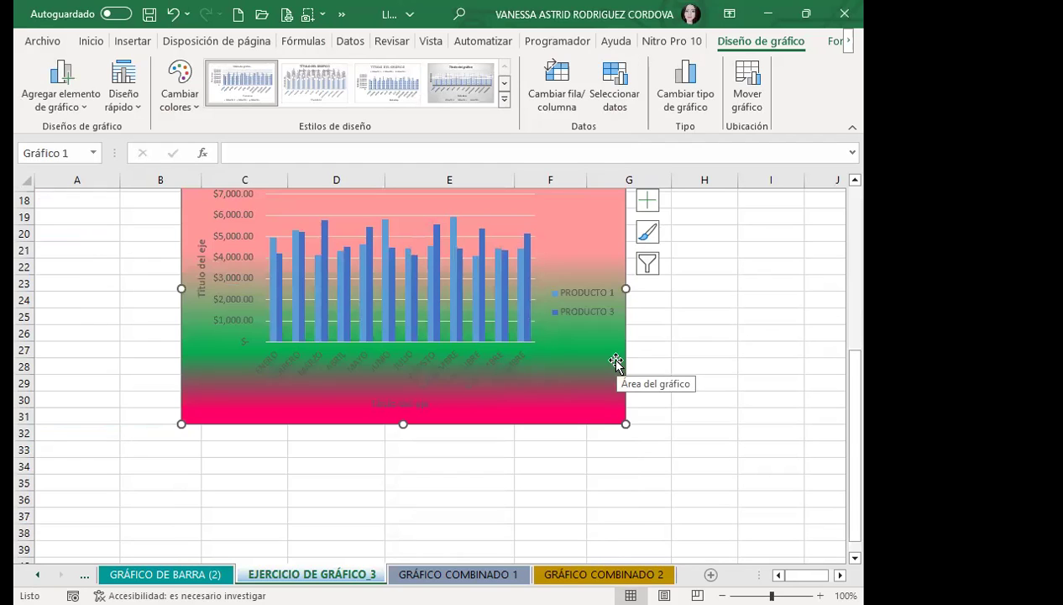
Make the legend and value-axis labels bold white text
{"action": "left_click", "coordinate": [591, 302]}
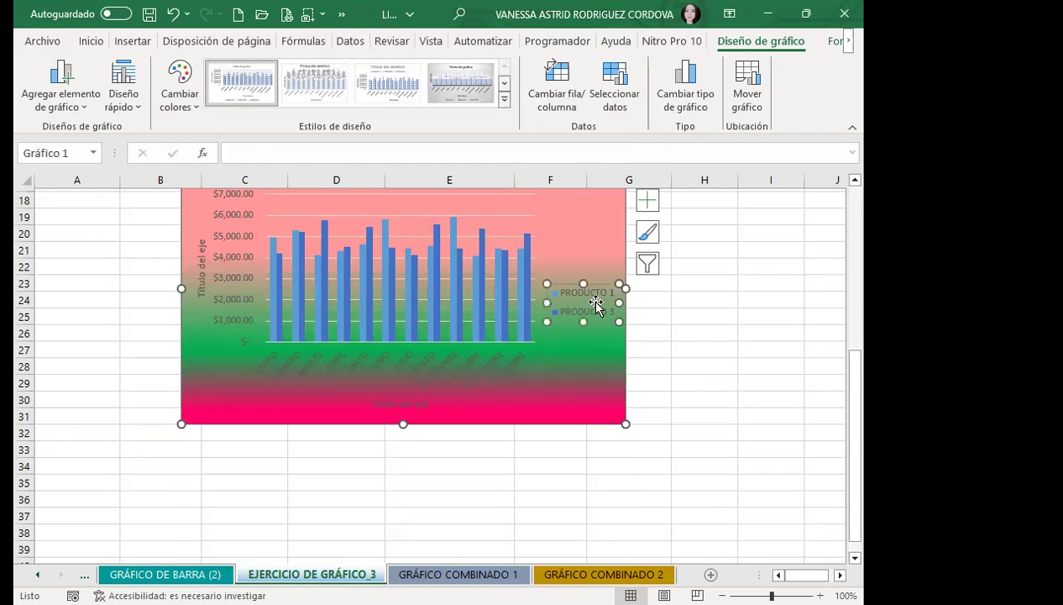
{"action": "left_click", "coordinate": [99, 47]}
{"action": "left_click", "coordinate": [179, 104]}
{"action": "left_click", "coordinate": [108, 84]}
{"action": "left_click", "coordinate": [228, 279]}
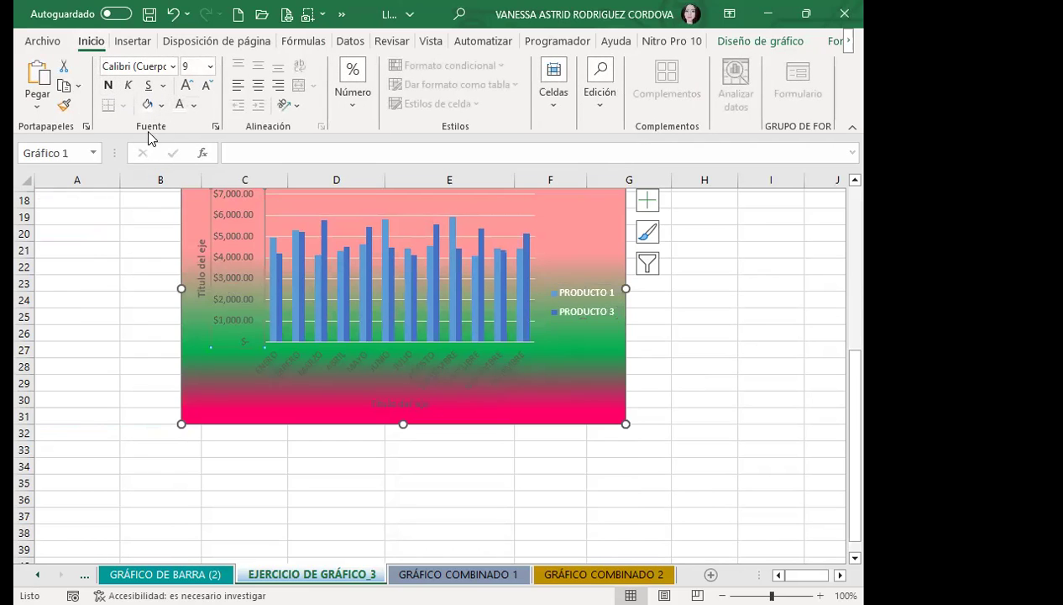
{"action": "left_click", "coordinate": [178, 105]}
{"action": "left_click", "coordinate": [108, 85]}
Make the month-axis labels bold white text
{"action": "left_click", "coordinate": [336, 364]}
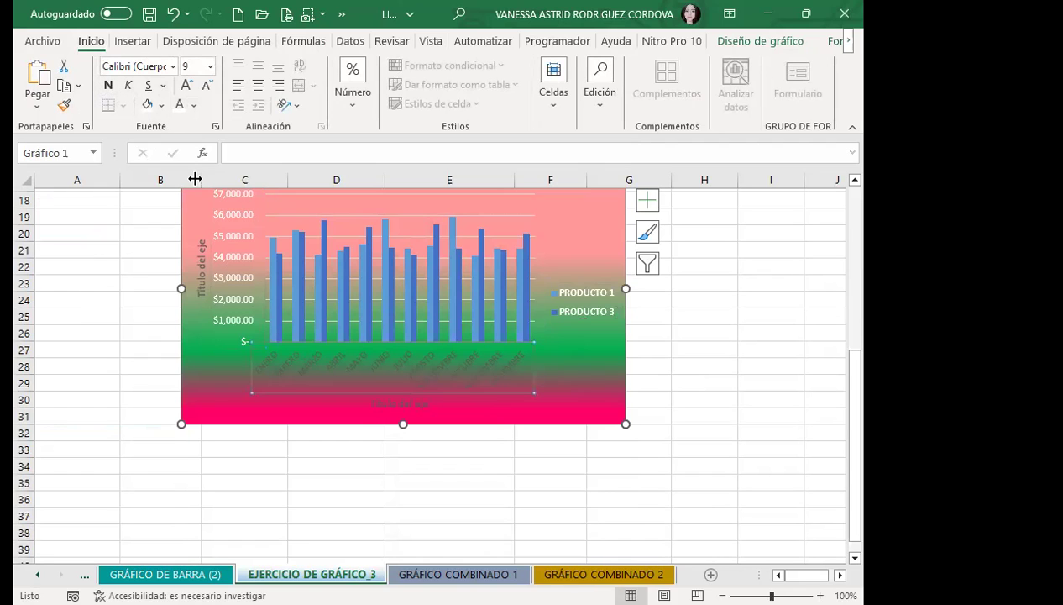
{"action": "left_click", "coordinate": [178, 104]}
{"action": "left_click", "coordinate": [107, 85]}
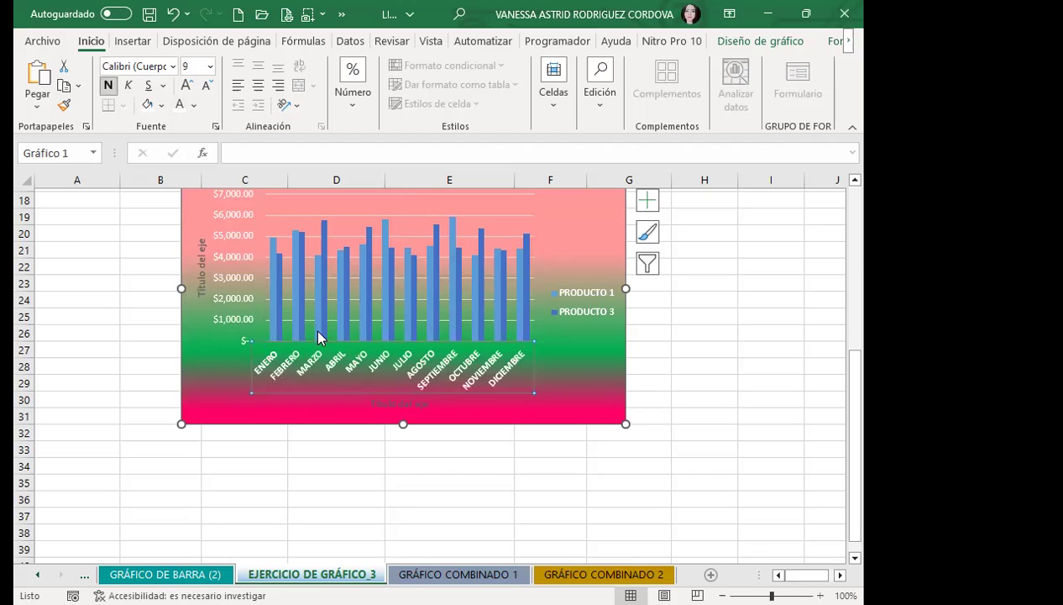
{"action": "scroll", "coordinate": [251, 374], "scroll_direction": "up", "scroll_amount": 3}
{"action": "scroll", "coordinate": [268, 373], "scroll_direction": "down", "scroll_amount": 1}
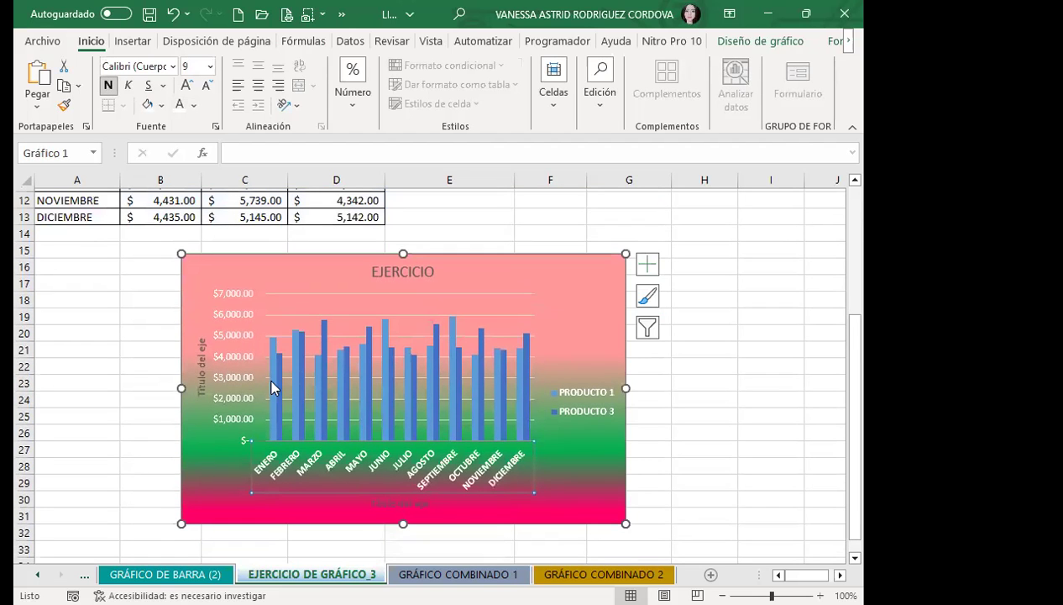
{"action": "scroll", "coordinate": [261, 370], "scroll_direction": "up", "scroll_amount": 3}
{"action": "scroll", "coordinate": [202, 294], "scroll_direction": "up", "scroll_amount": 1}
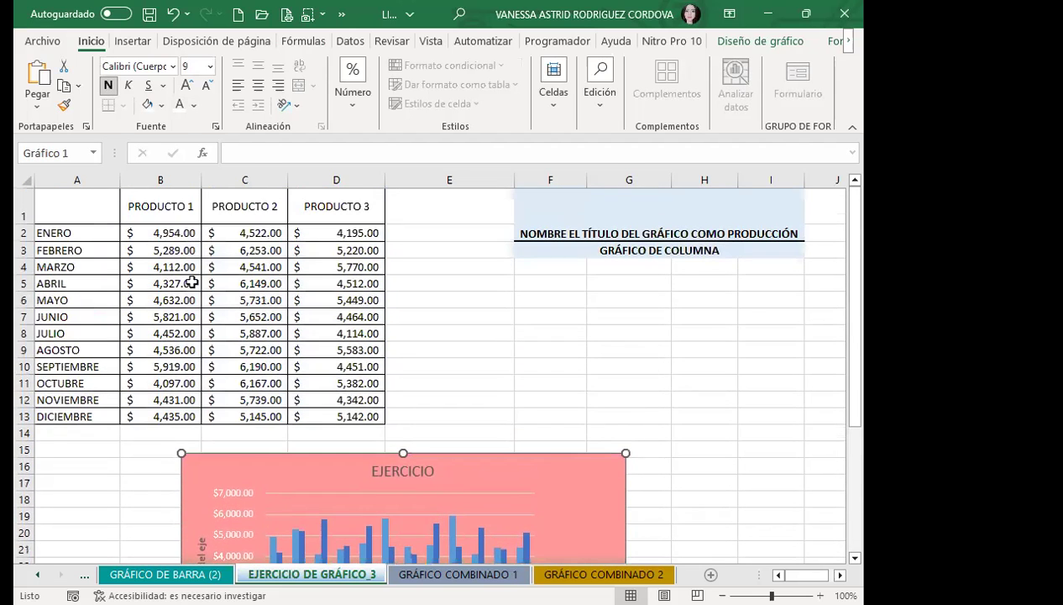
{"action": "scroll", "coordinate": [504, 374], "scroll_direction": "down", "scroll_amount": 3}
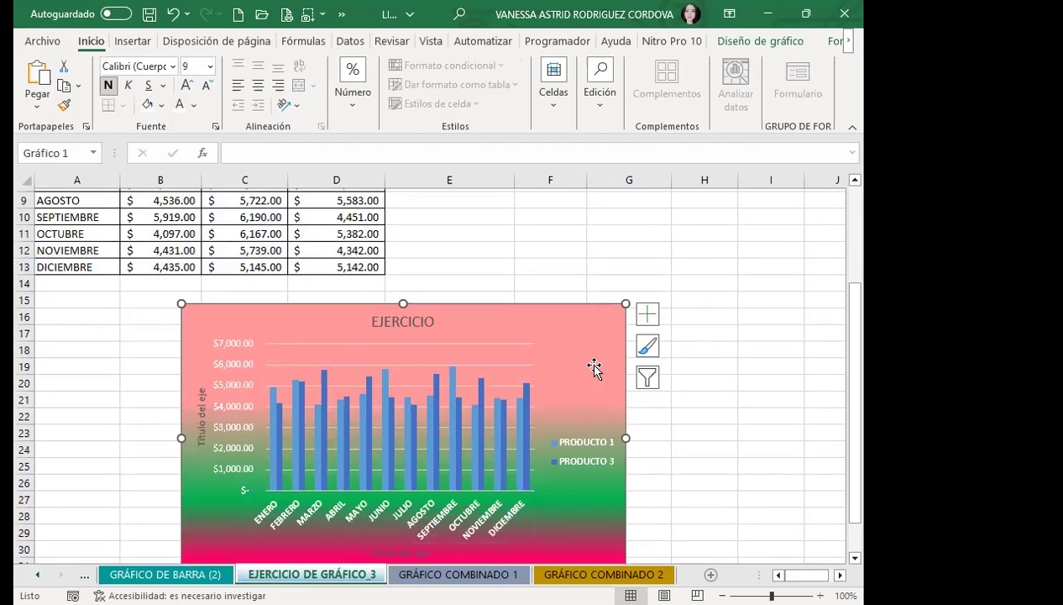
{"action": "left_click", "coordinate": [766, 41]}
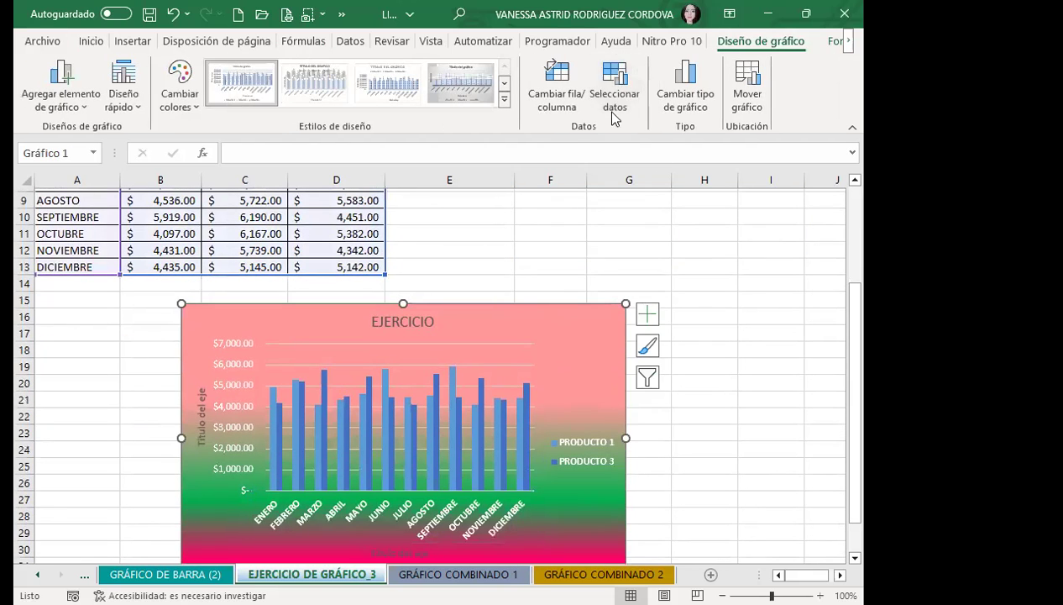
{"action": "left_click", "coordinate": [614, 114]}
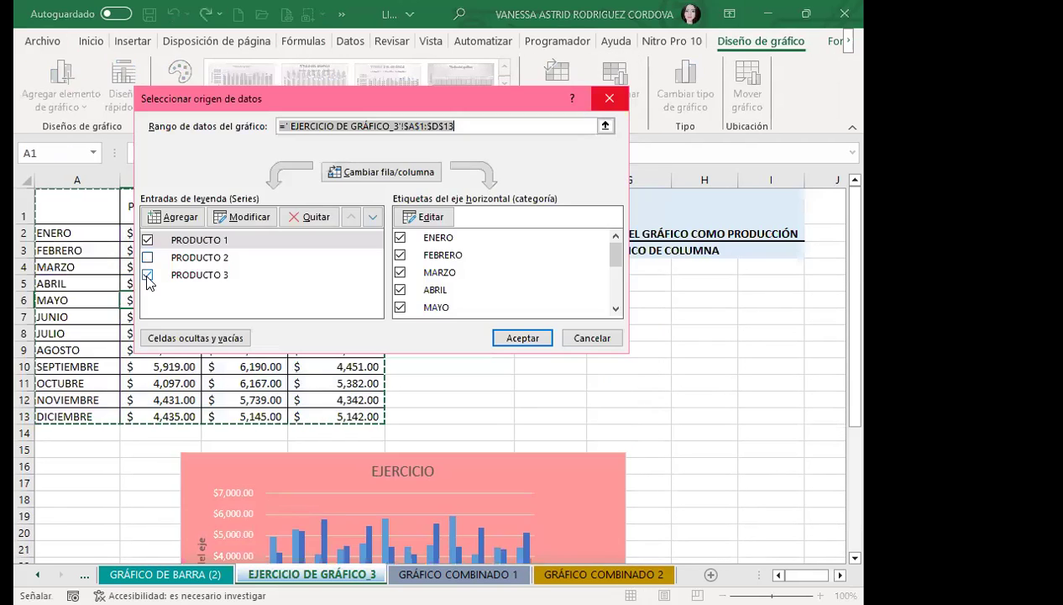
{"action": "left_click", "coordinate": [148, 257]}
{"action": "left_click", "coordinate": [147, 241]}
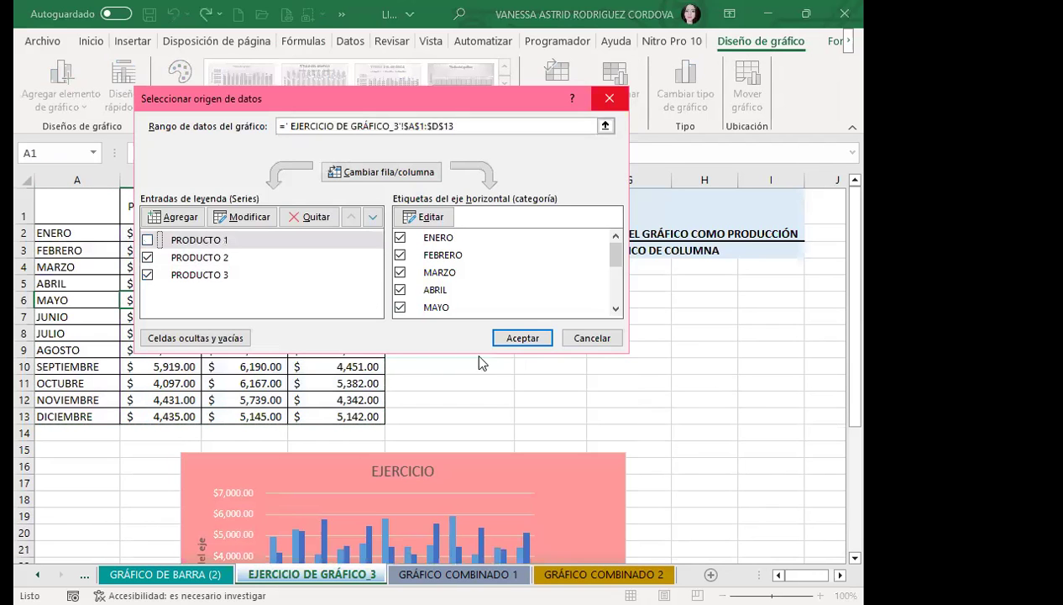
{"action": "left_click", "coordinate": [535, 346]}
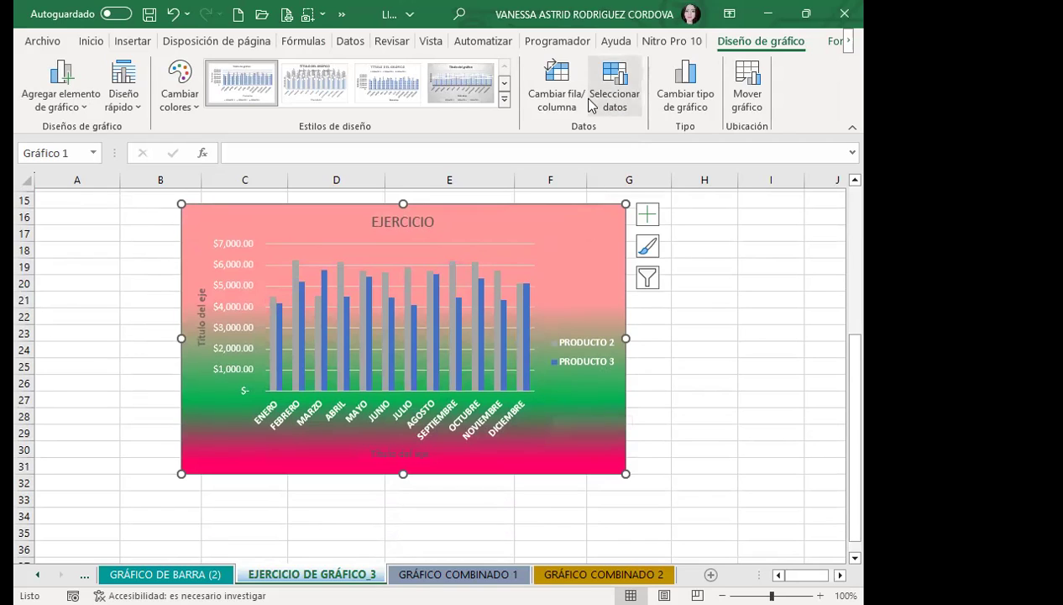
{"action": "left_click", "coordinate": [619, 102]}
{"action": "left_click", "coordinate": [148, 240]}
{"action": "left_click", "coordinate": [148, 275]}
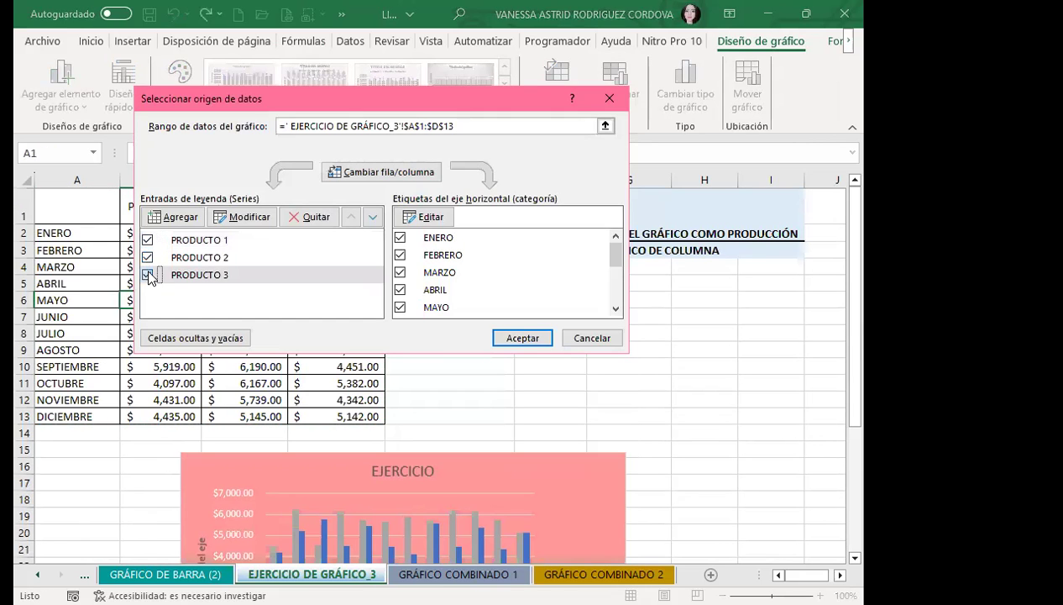
{"action": "left_click", "coordinate": [521, 338]}
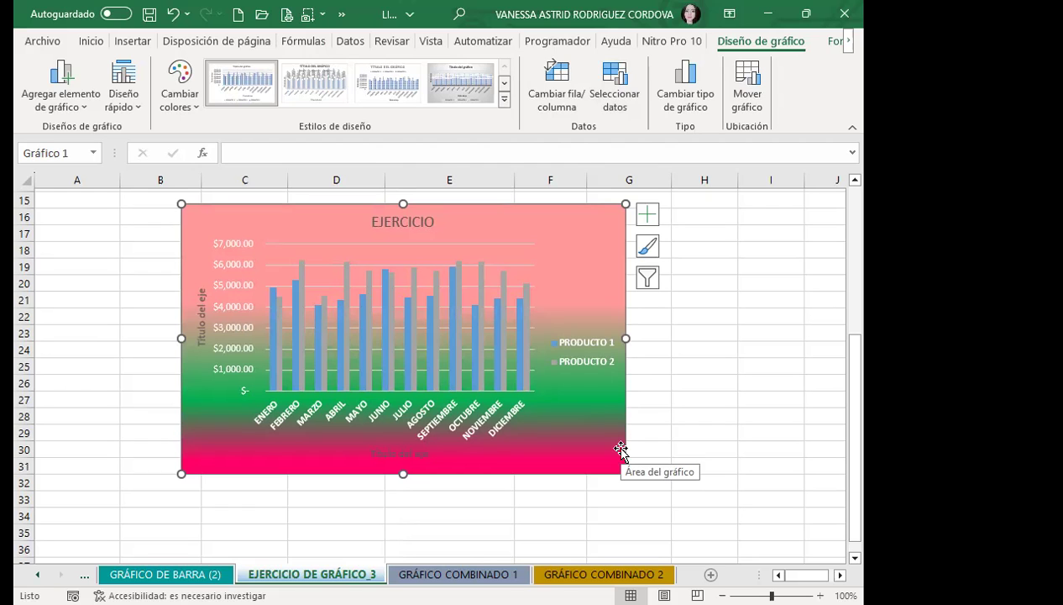
{"action": "left_click", "coordinate": [615, 92]}
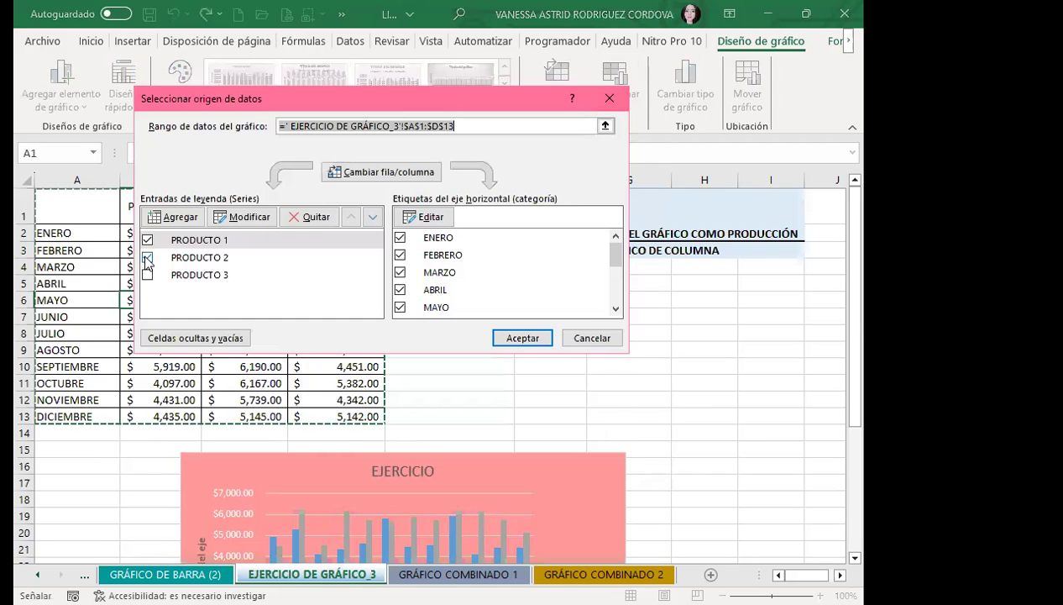
{"action": "left_click", "coordinate": [148, 257]}
{"action": "left_click", "coordinate": [148, 275]}
{"action": "left_click", "coordinate": [523, 338]}
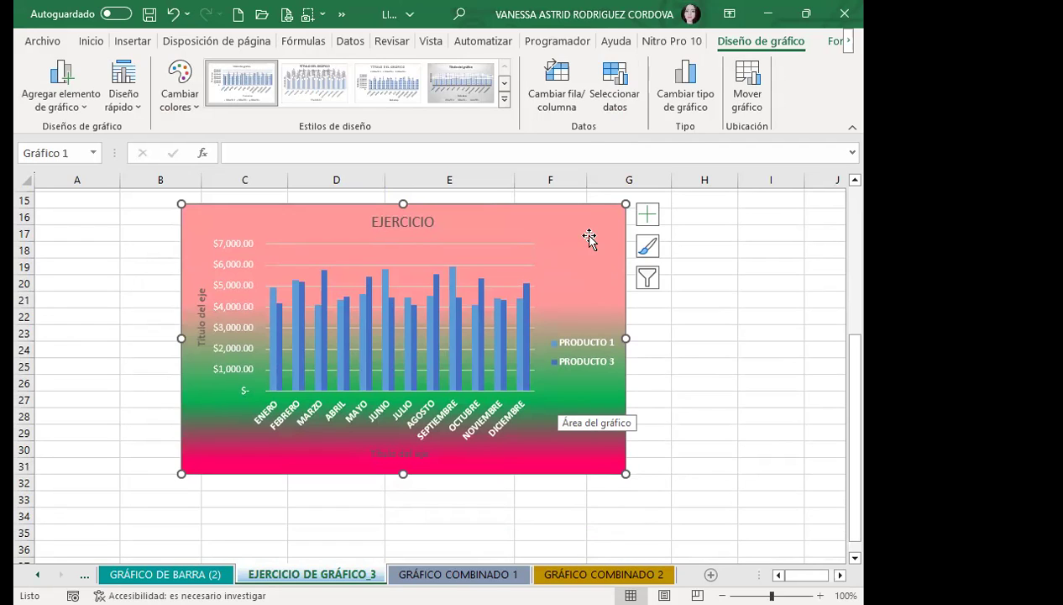
{"action": "left_click", "coordinate": [598, 94]}
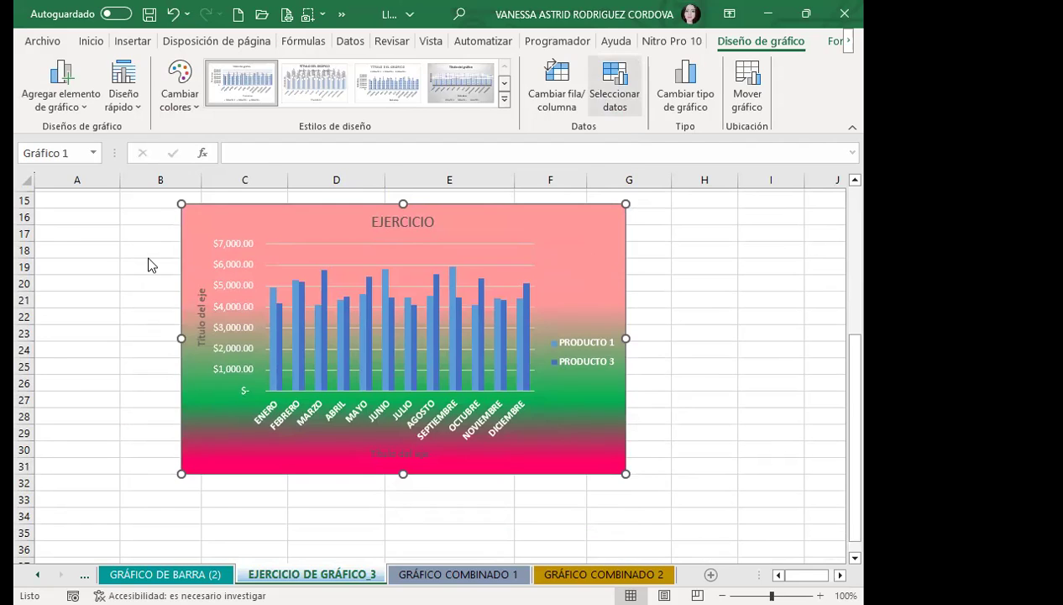
{"action": "left_click", "coordinate": [168, 257]}
Close the data source settings and review the EJERCICIO chart area's gradient fill in Format Chart Area
{"action": "left_click", "coordinate": [521, 337]}
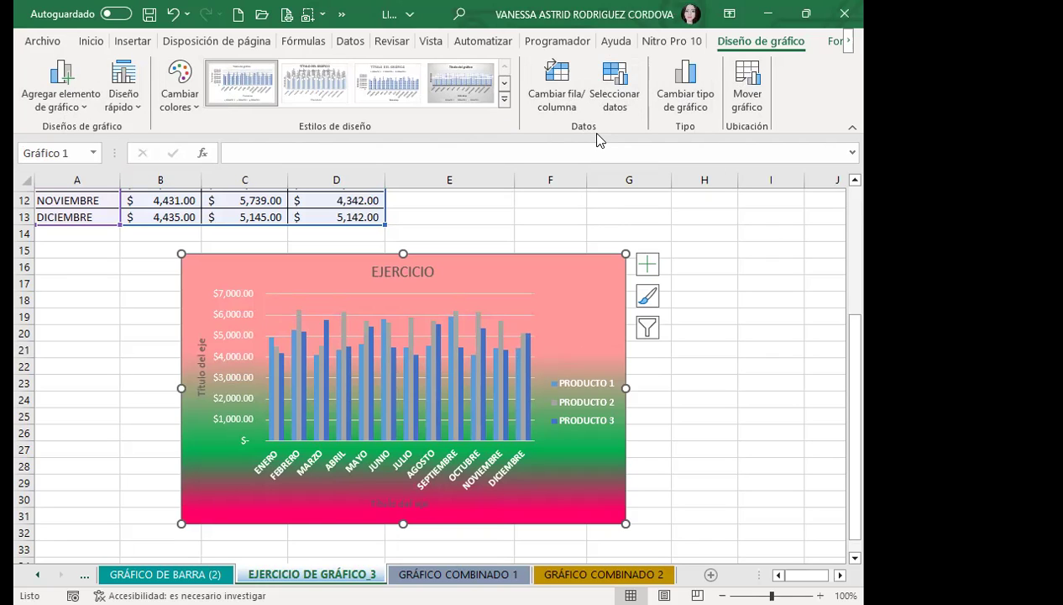
{"action": "left_click", "coordinate": [836, 42]}
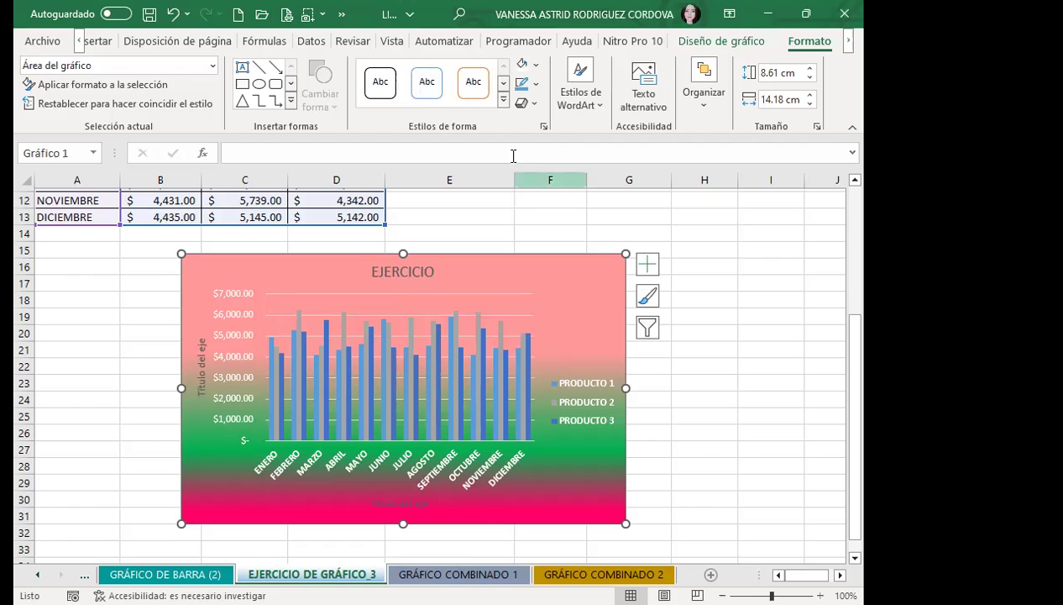
{"action": "double_click", "coordinate": [553, 292]}
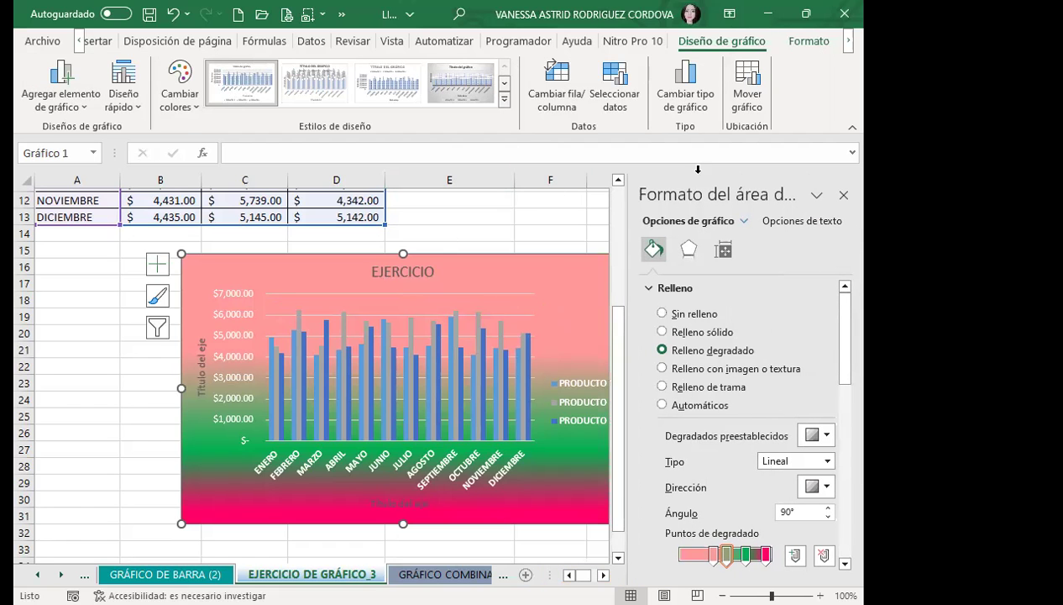
{"action": "left_click", "coordinate": [844, 194]}
{"action": "left_click", "coordinate": [822, 42]}
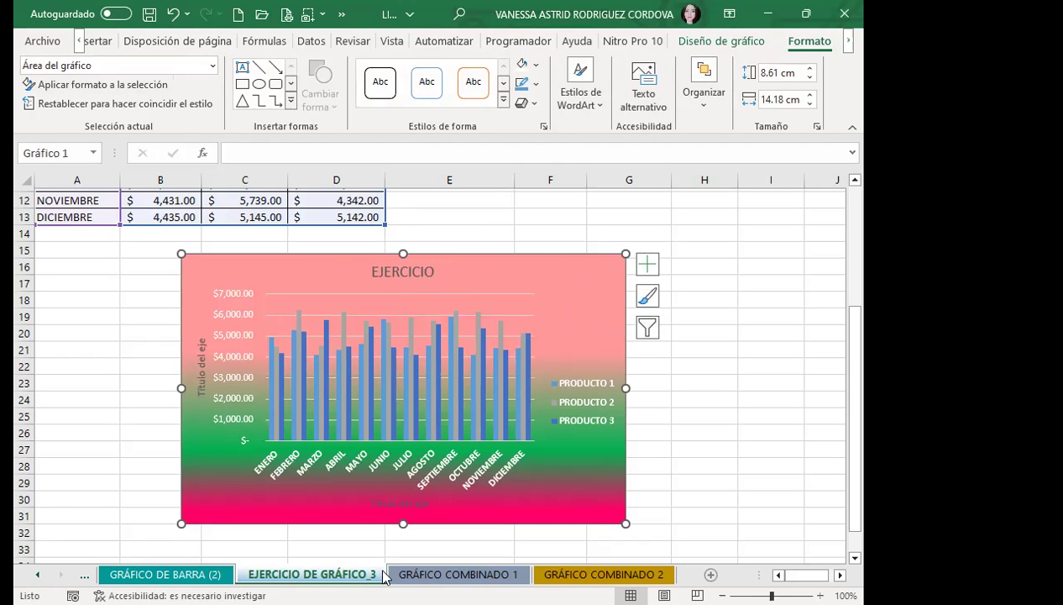
Browse back through the workbook's sheet tabs to reach the GRÁFICO 1 sheet
{"action": "left_click", "coordinate": [459, 573]}
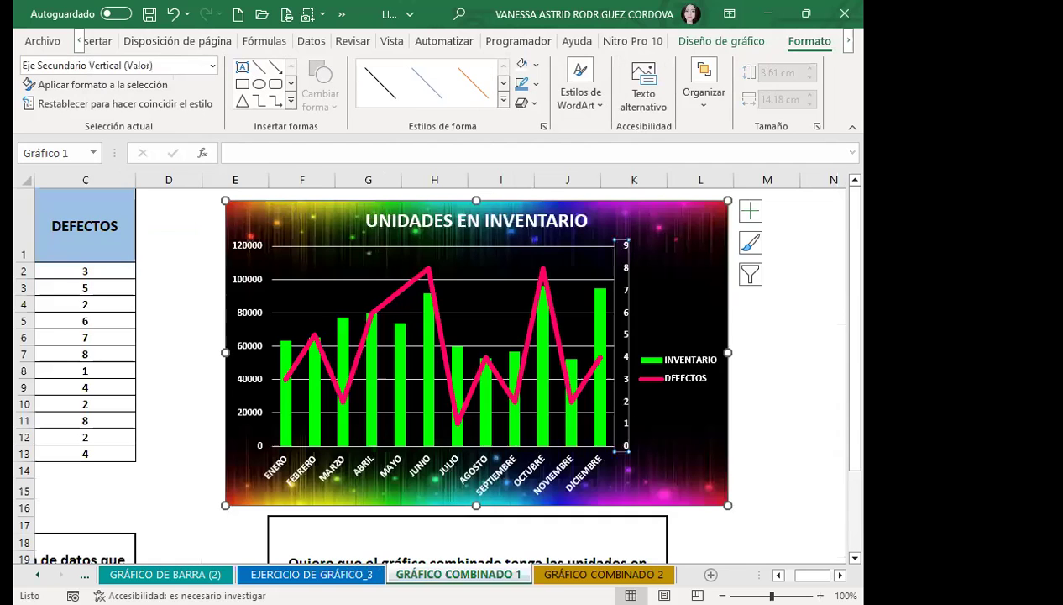
{"action": "left_click", "coordinate": [601, 574]}
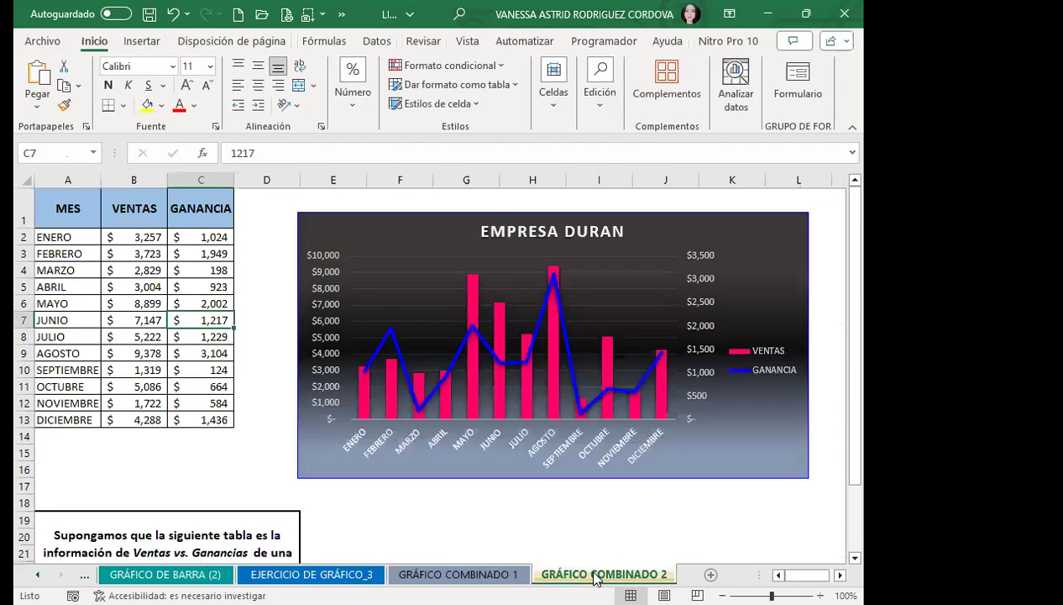
{"action": "left_click", "coordinate": [164, 574]}
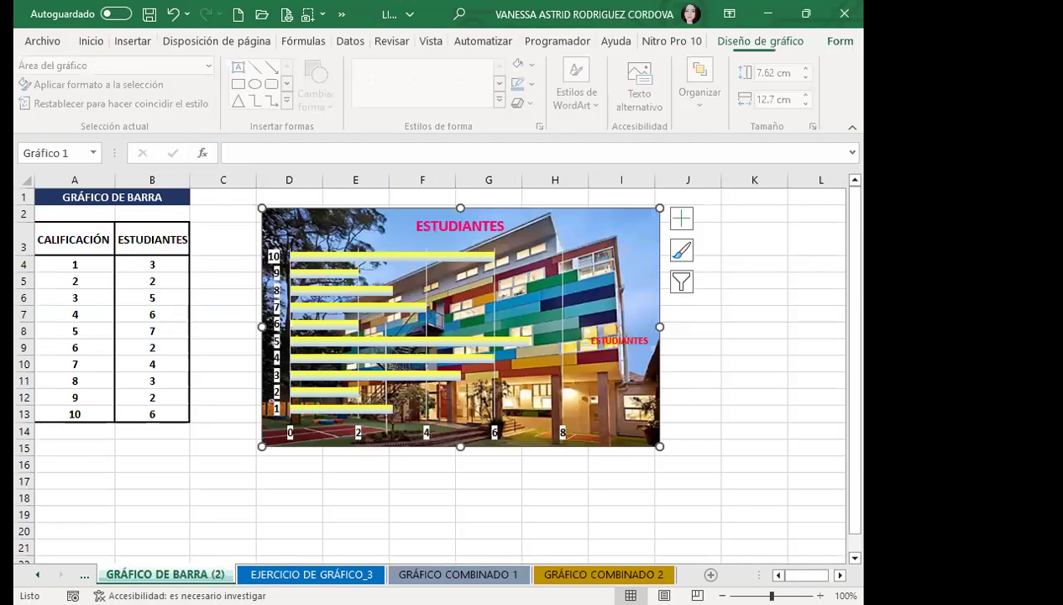
{"action": "left_click", "coordinate": [37, 574]}
{"action": "left_click", "coordinate": [305, 574]}
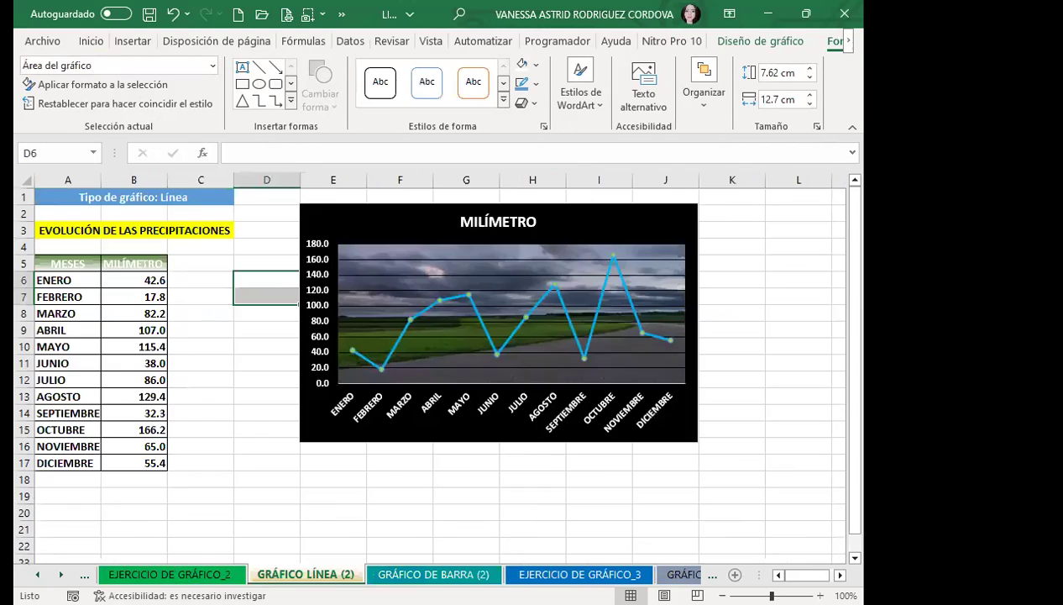
{"action": "left_click", "coordinate": [171, 573]}
{"action": "left_click", "coordinate": [37, 573]}
{"action": "left_click", "coordinate": [37, 574]}
{"action": "left_click", "coordinate": [37, 574]}
{"action": "left_click", "coordinate": [139, 573]}
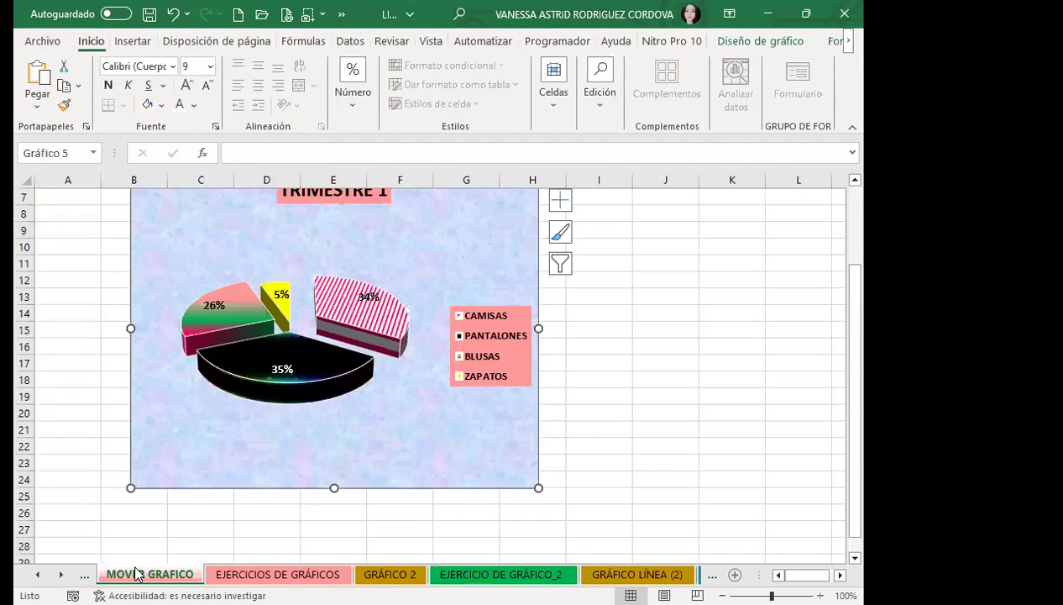
{"action": "left_click", "coordinate": [278, 574]}
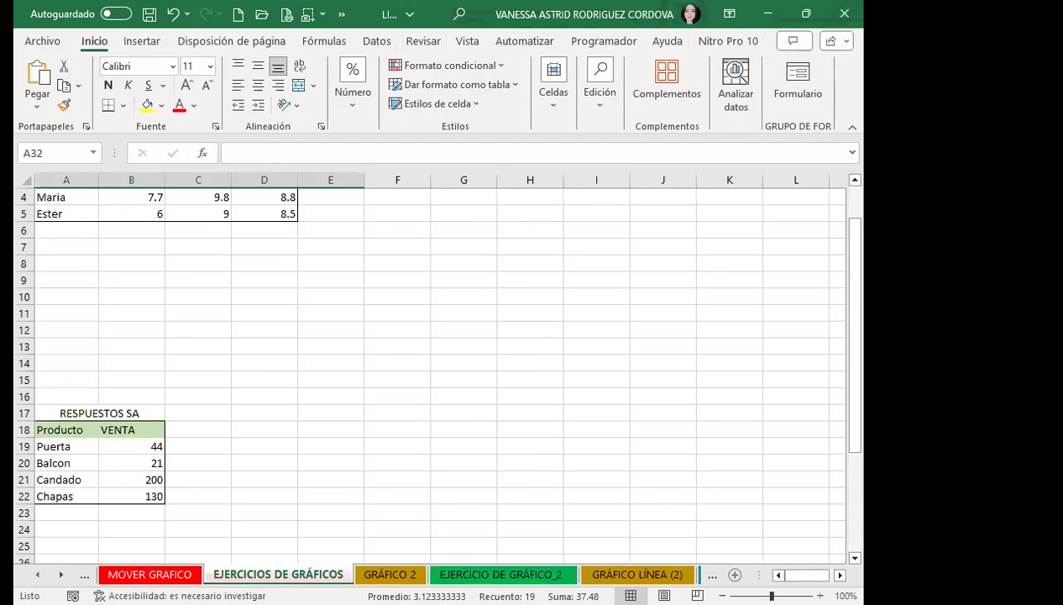
{"action": "left_click", "coordinate": [37, 574]}
{"action": "left_click", "coordinate": [131, 573]}
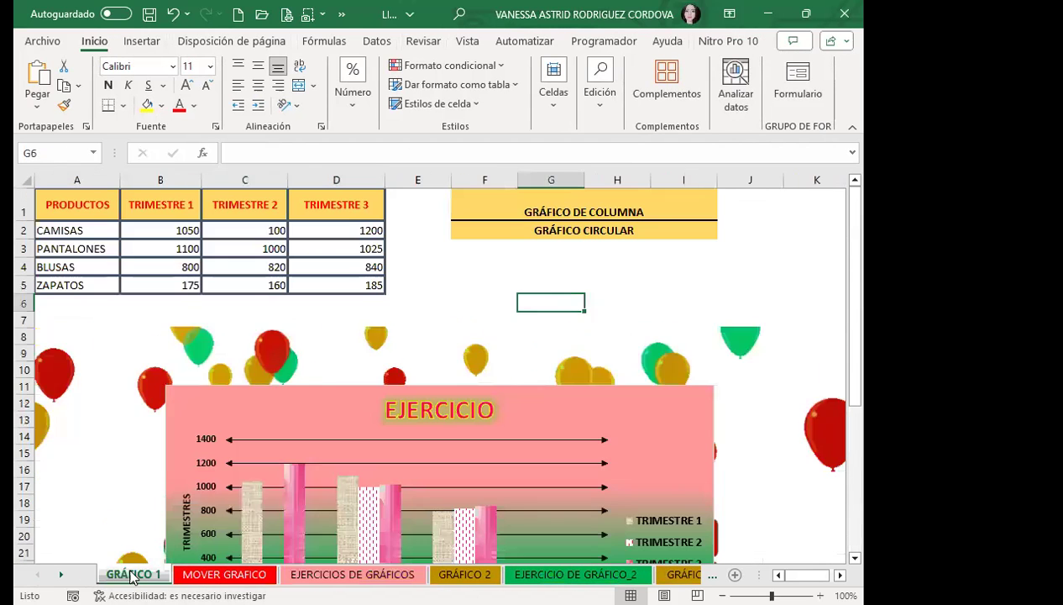
Scroll down the GRÁFICO 1 sheet to the ALMACEN EL BUEN VESTIR chart
{"action": "scroll", "coordinate": [795, 373], "scroll_direction": "down", "scroll_amount": 3}
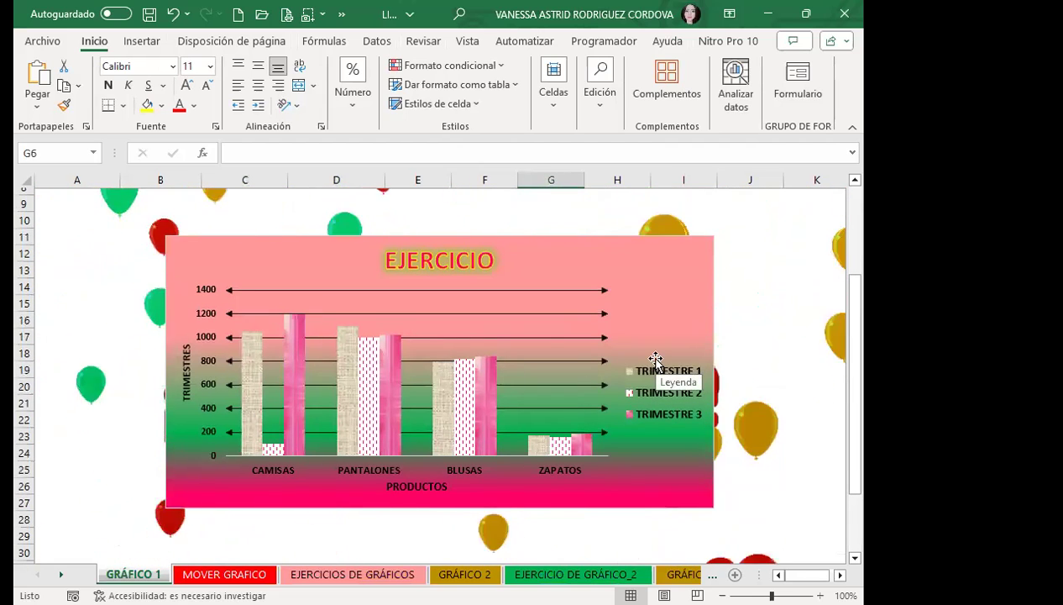
{"action": "scroll", "coordinate": [656, 360], "scroll_direction": "up", "scroll_amount": 3}
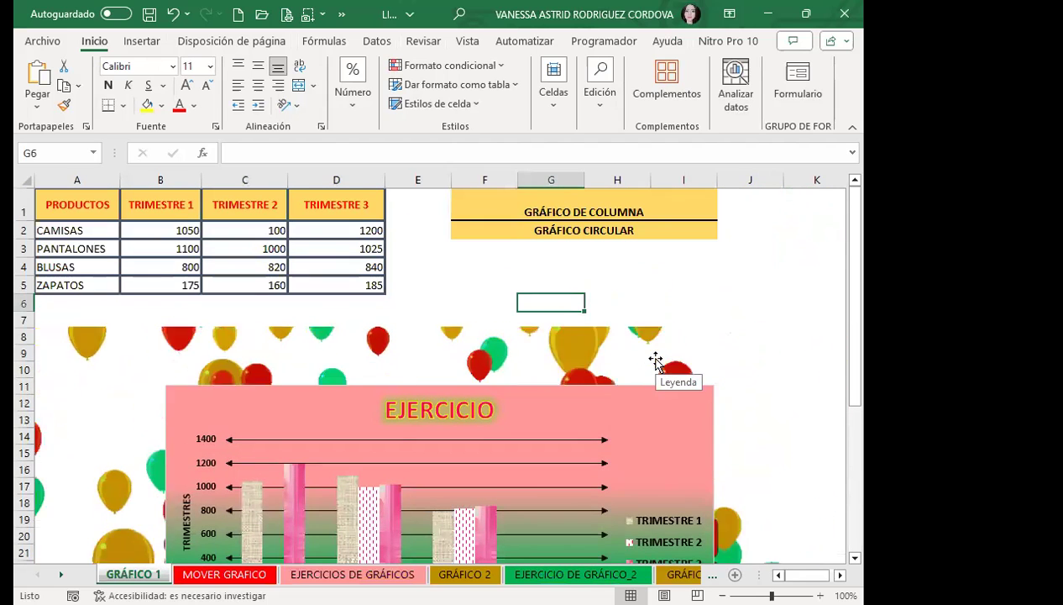
{"action": "scroll", "coordinate": [561, 370], "scroll_direction": "down", "scroll_amount": 4}
{"action": "scroll", "coordinate": [514, 384], "scroll_direction": "down", "scroll_amount": 7}
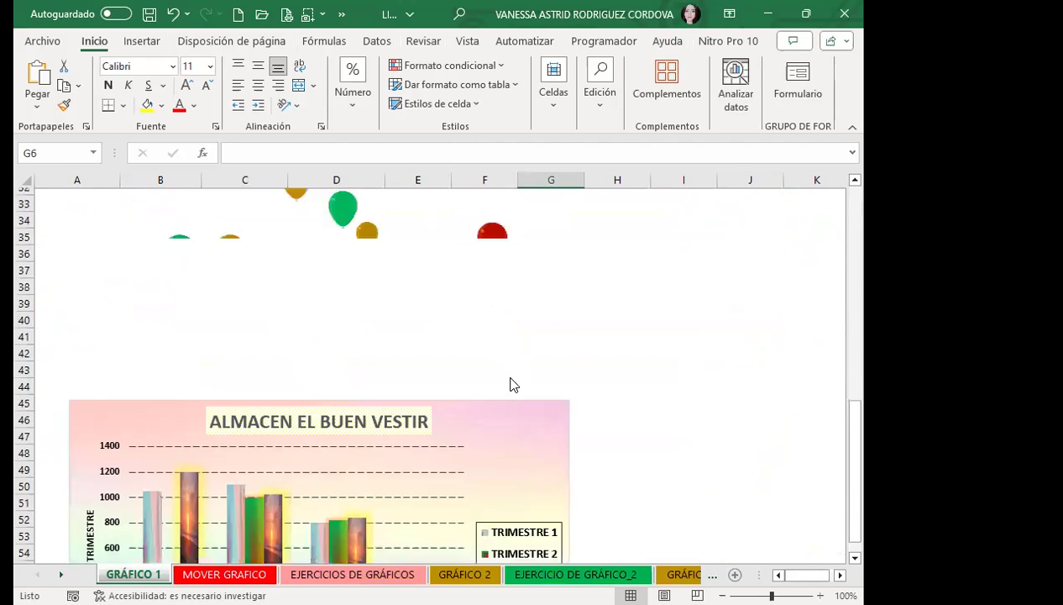
{"action": "scroll", "coordinate": [512, 383], "scroll_direction": "down", "scroll_amount": 6}
{"action": "scroll", "coordinate": [605, 408], "scroll_direction": "up", "scroll_amount": 4}
Select the ALMACEN EL BUEN VESTIR chart, then scroll up to the A1:D5 sales table
{"action": "scroll", "coordinate": [579, 399], "scroll_direction": "down", "scroll_amount": 2}
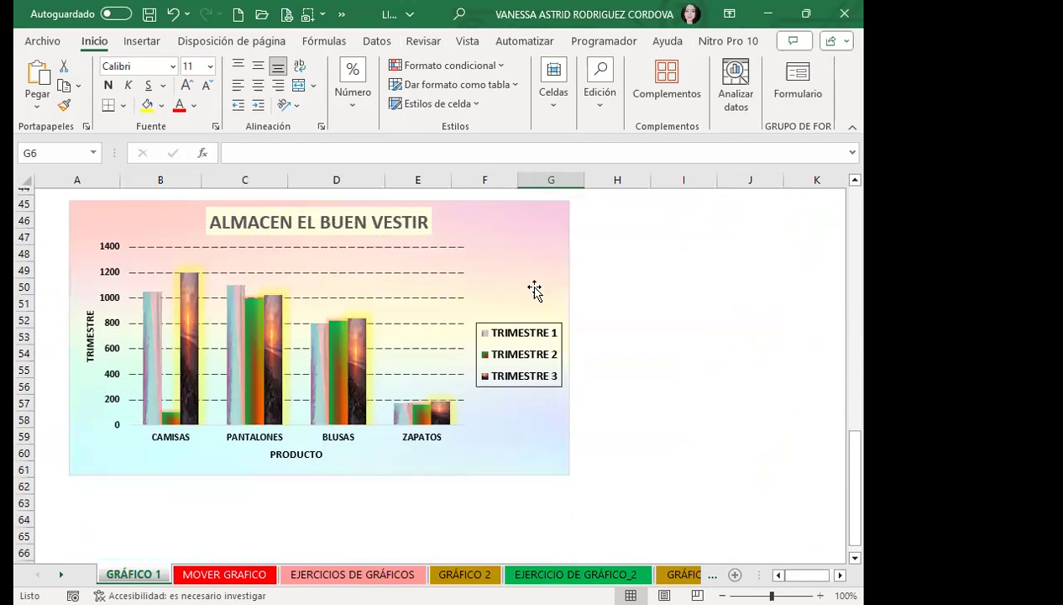
{"action": "left_click", "coordinate": [538, 261]}
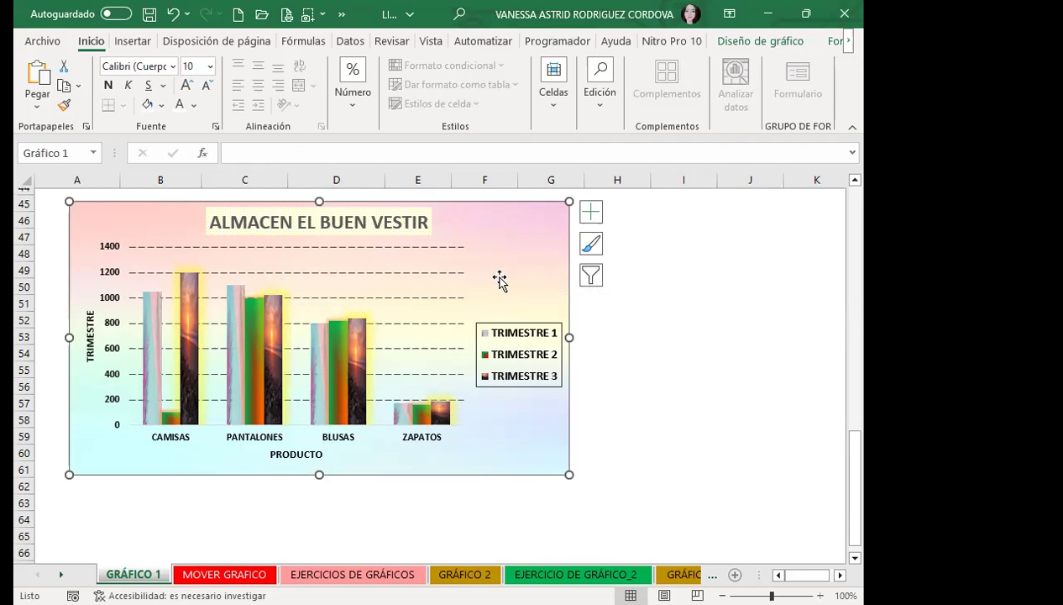
{"action": "scroll", "coordinate": [270, 302], "scroll_direction": "up", "scroll_amount": 4}
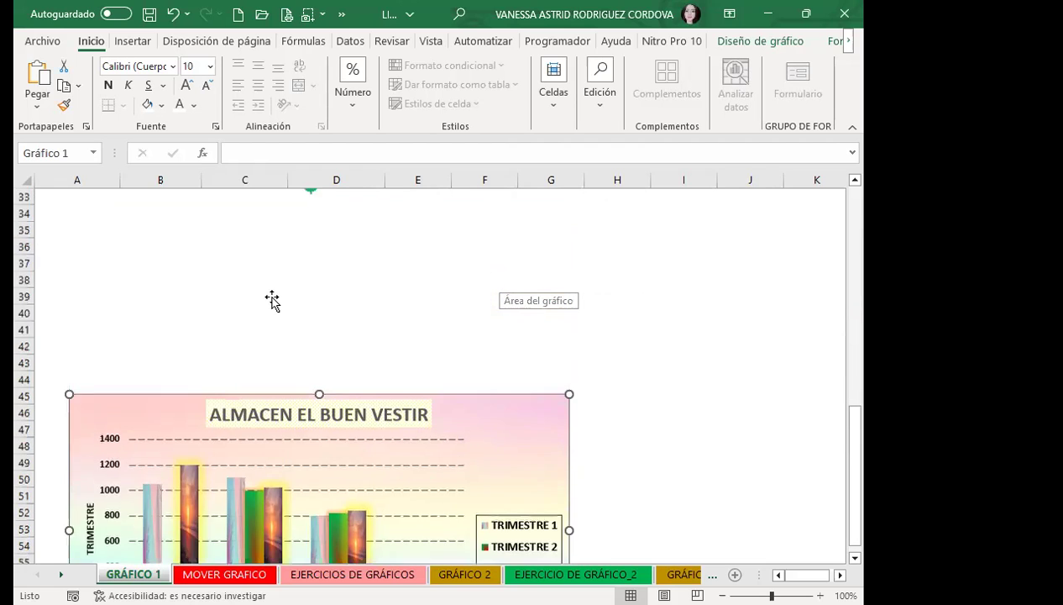
{"action": "scroll", "coordinate": [257, 299], "scroll_direction": "up", "scroll_amount": 6}
{"action": "scroll", "coordinate": [186, 296], "scroll_direction": "up", "scroll_amount": 5}
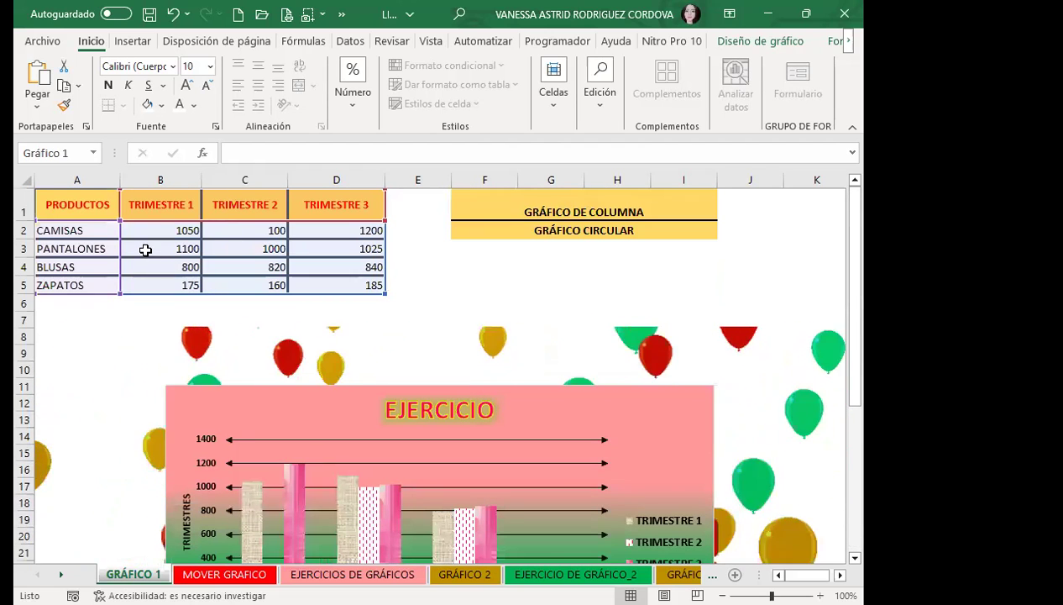
Deselect the chart via cell B3 and cycle forward with Ctrl+PageDown to EJERCICIO DE GRÁFICO_3
{"action": "left_click", "coordinate": [150, 245]}
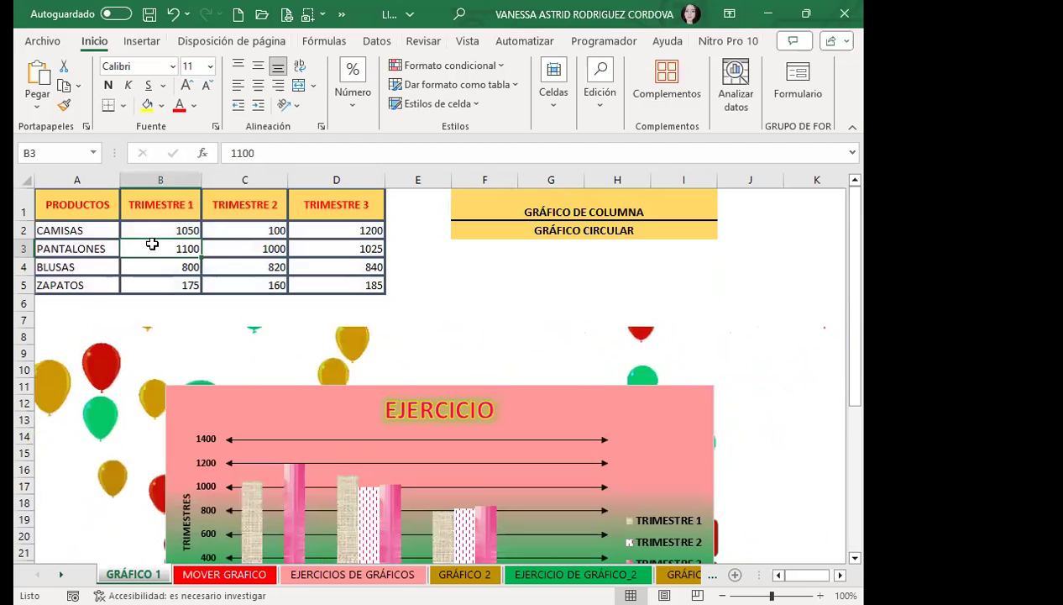
{"action": "key", "text": "ctrl+Page_Down"}
{"action": "key", "text": "ctrl+Page_Down"}
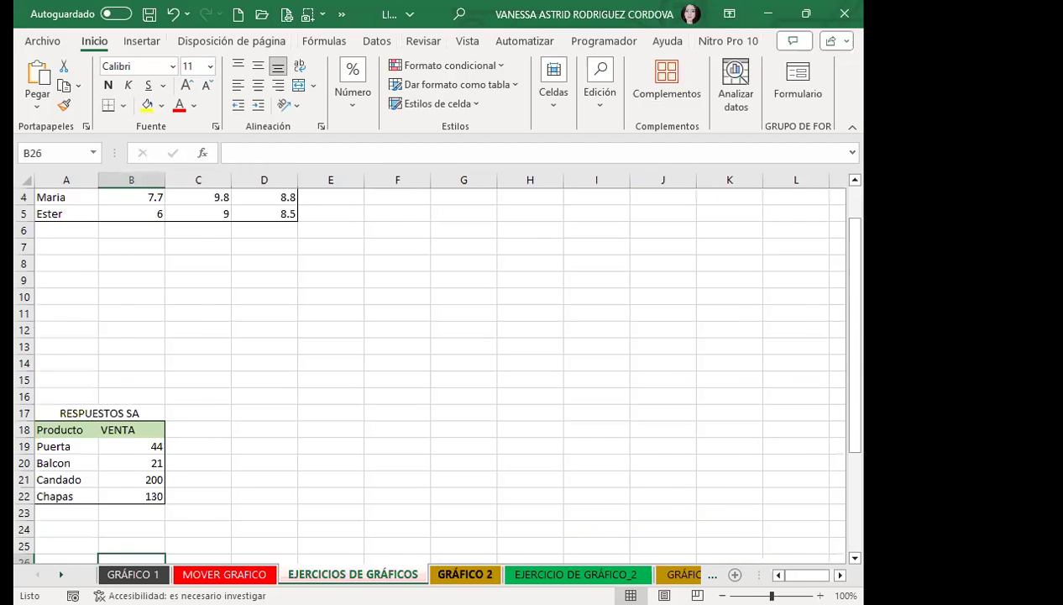
{"action": "key", "text": "ctrl+Page_Down"}
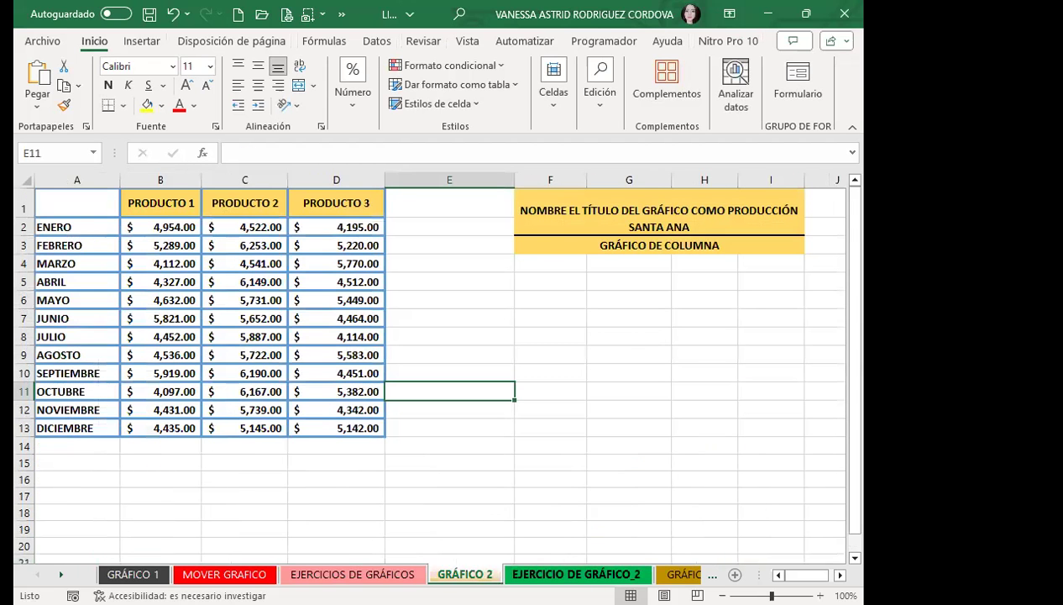
{"action": "key", "text": "ctrl+Page_Down"}
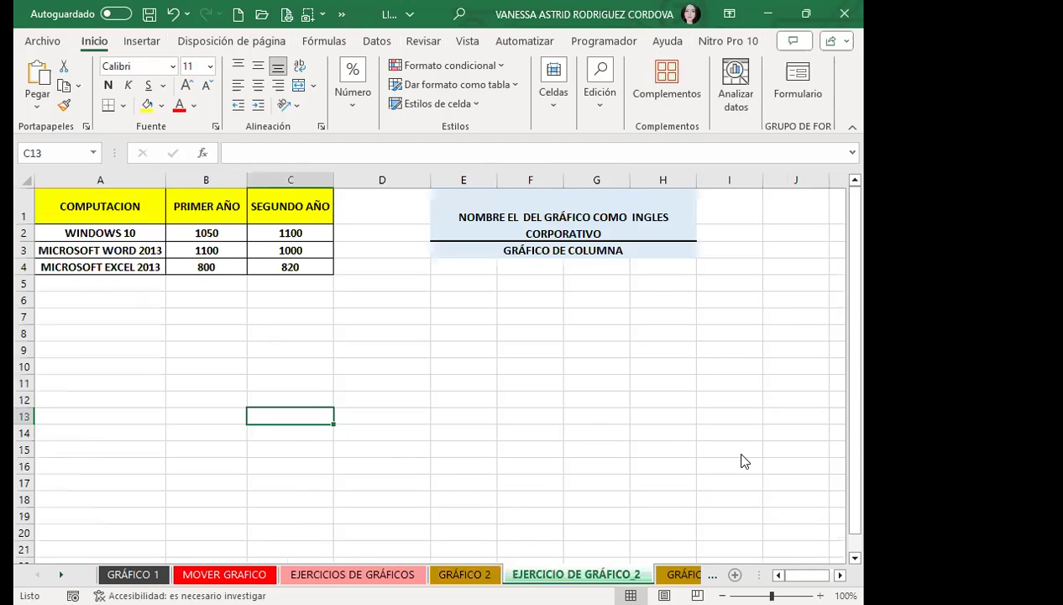
{"action": "key", "text": "ctrl+Page_Down"}
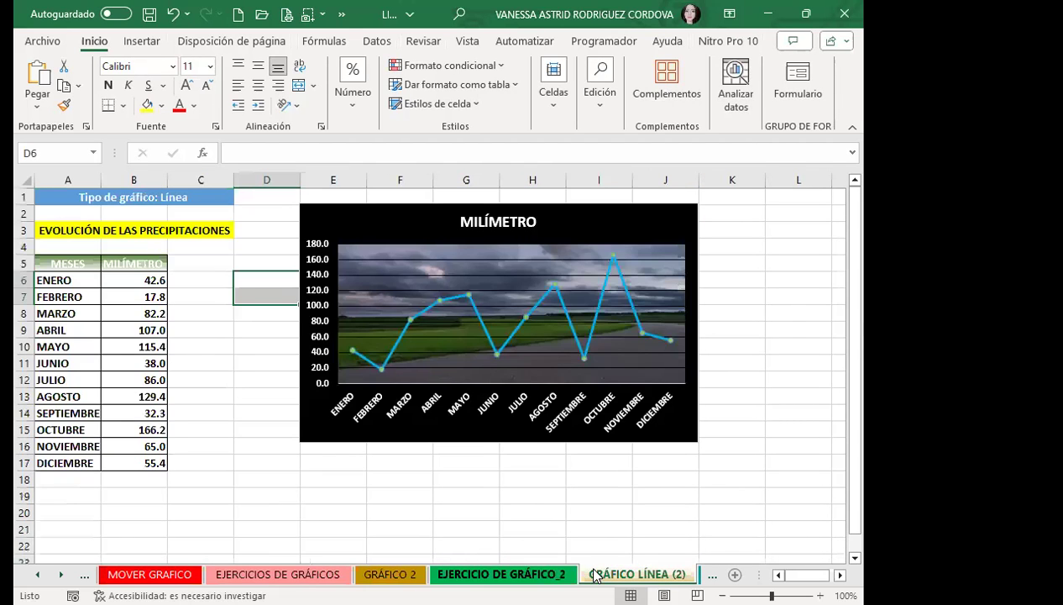
{"action": "key", "text": "ctrl+Page_Down"}
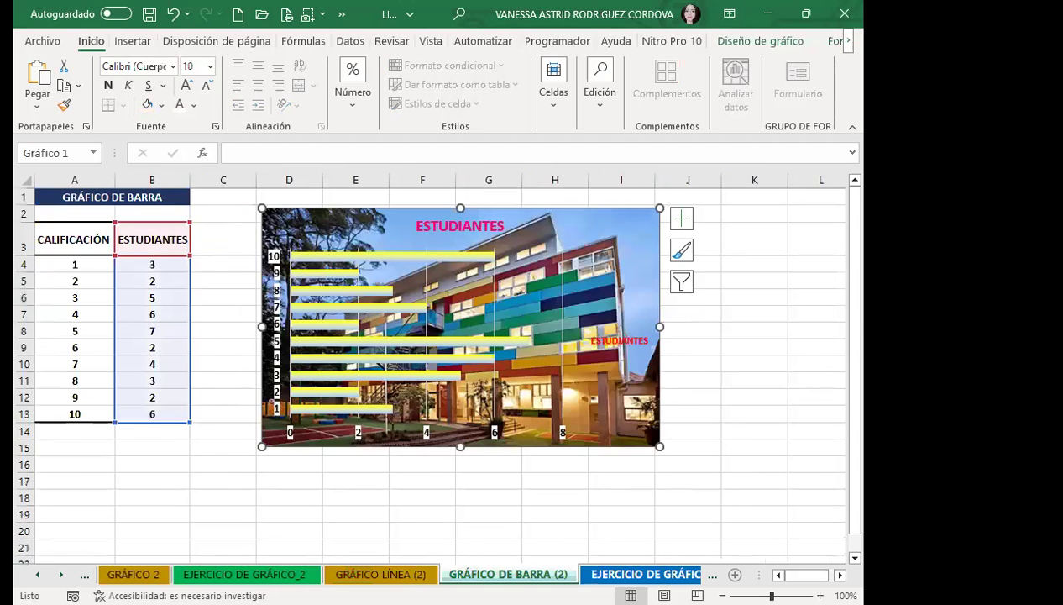
{"action": "key", "text": "ctrl+Page_Down"}
Scroll to the EJERCICIO chart, check GRÁFICO COMBINADO 1, and return to EJERCICIO DE GRÁFICO_3
{"action": "scroll", "coordinate": [196, 327], "scroll_direction": "up", "scroll_amount": 3}
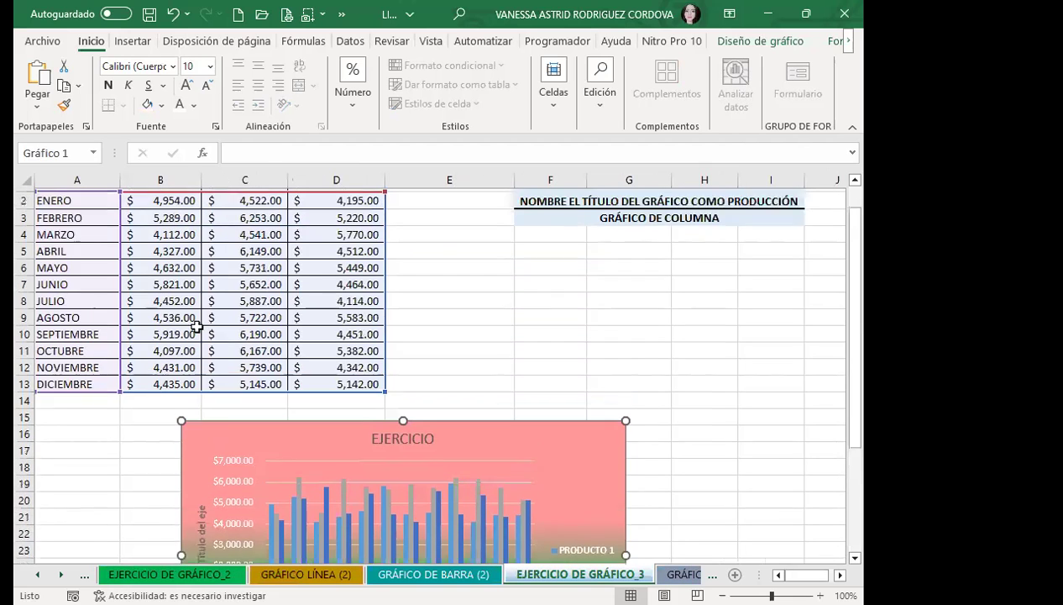
{"action": "scroll", "coordinate": [196, 328], "scroll_direction": "up", "scroll_amount": 1}
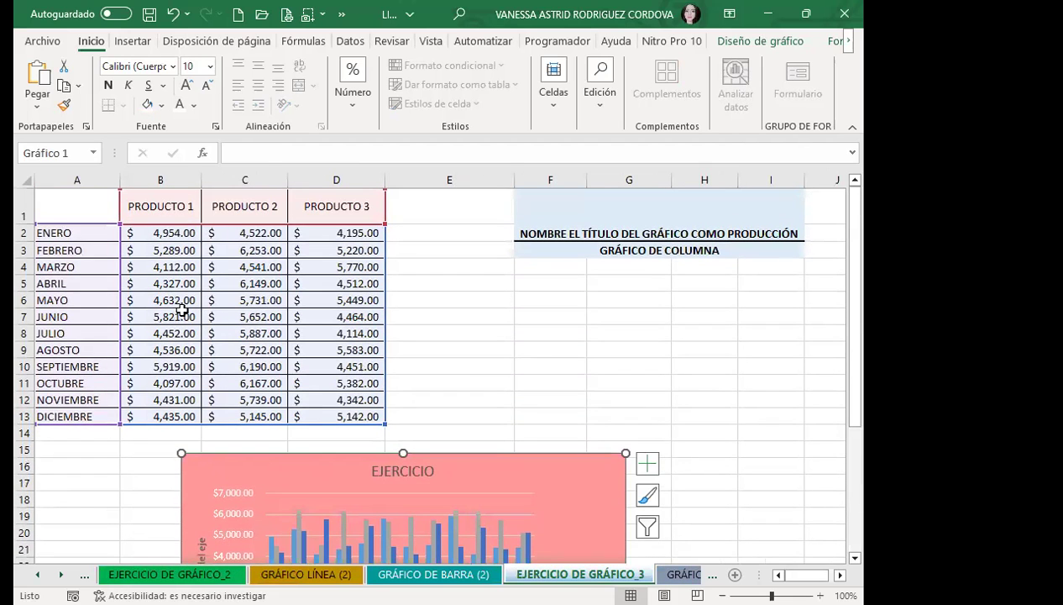
{"action": "scroll", "coordinate": [527, 375], "scroll_direction": "down", "scroll_amount": 3}
{"action": "scroll", "coordinate": [527, 376], "scroll_direction": "down", "scroll_amount": 1}
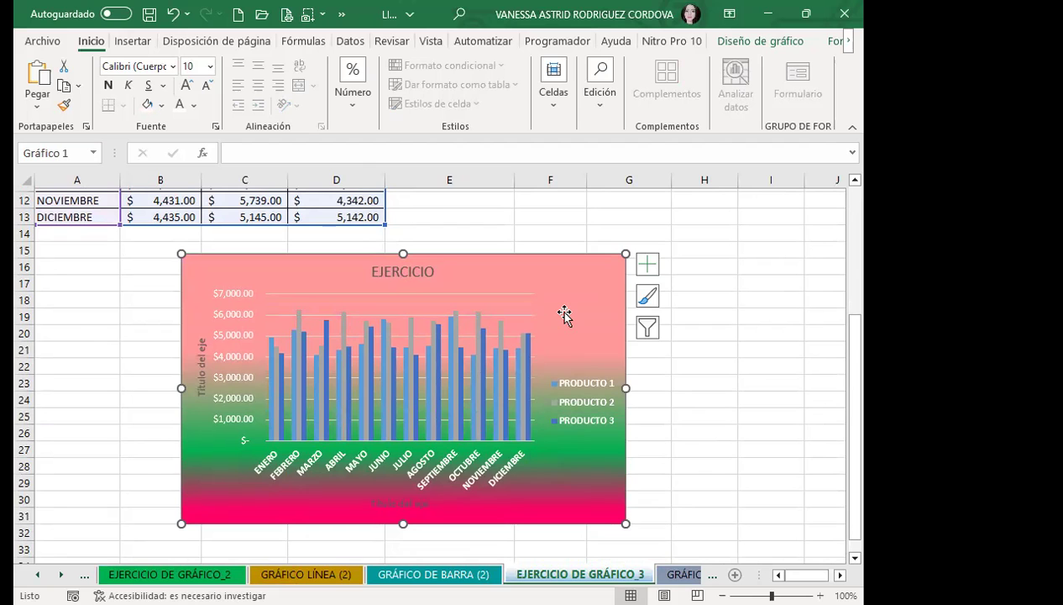
{"action": "left_click", "coordinate": [676, 573]}
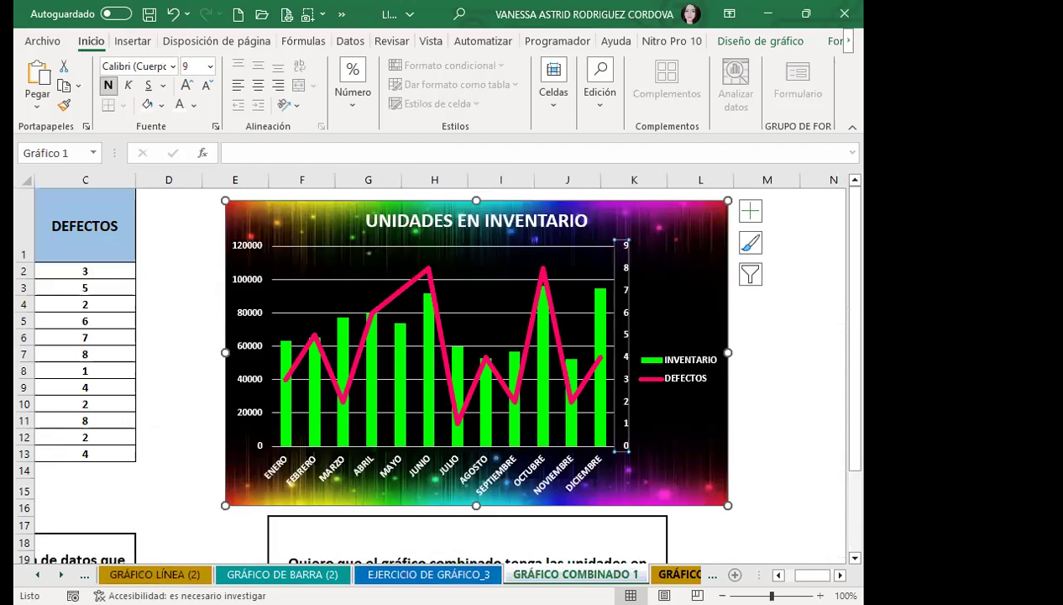
{"action": "key", "text": "ctrl+Page_Up"}
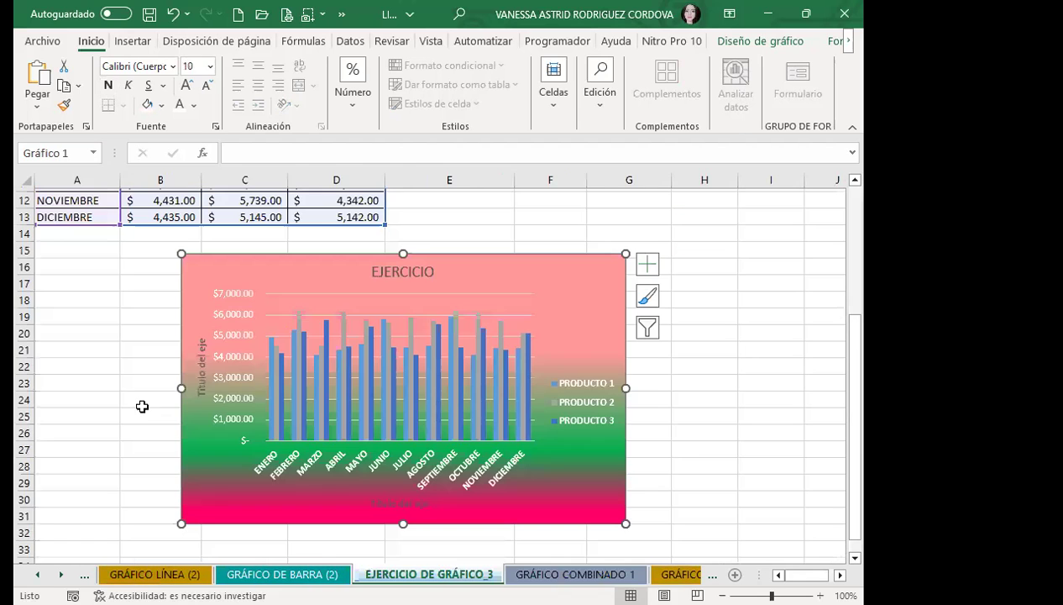